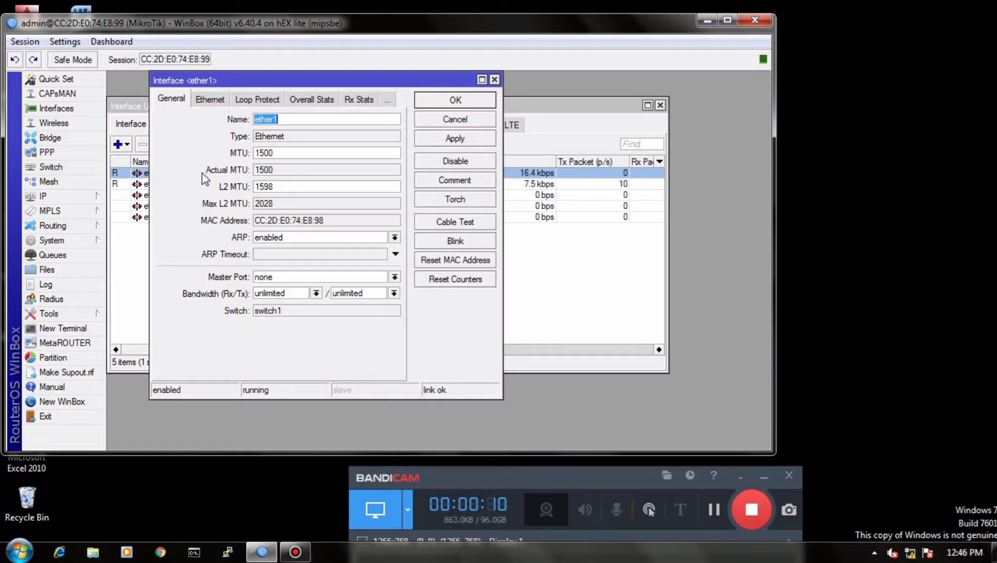
Step: Rename the ether1 interface to ether1-modem and save the change
left_click(290, 116)
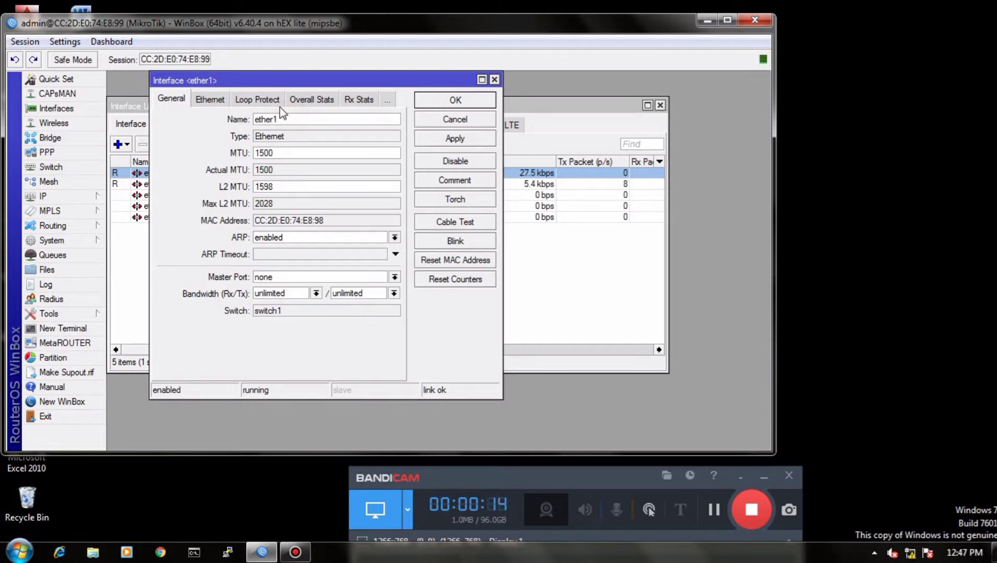
type("-modem")
left_click(459, 138)
left_click(455, 103)
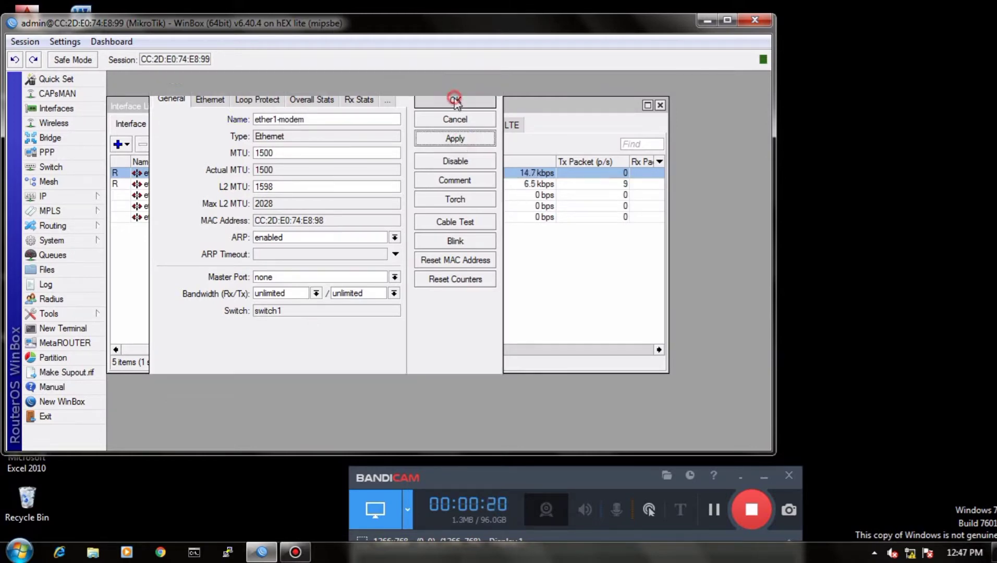
Step: Rename the ether2 interface to ether2-lan and save the change
double_click(221, 184)
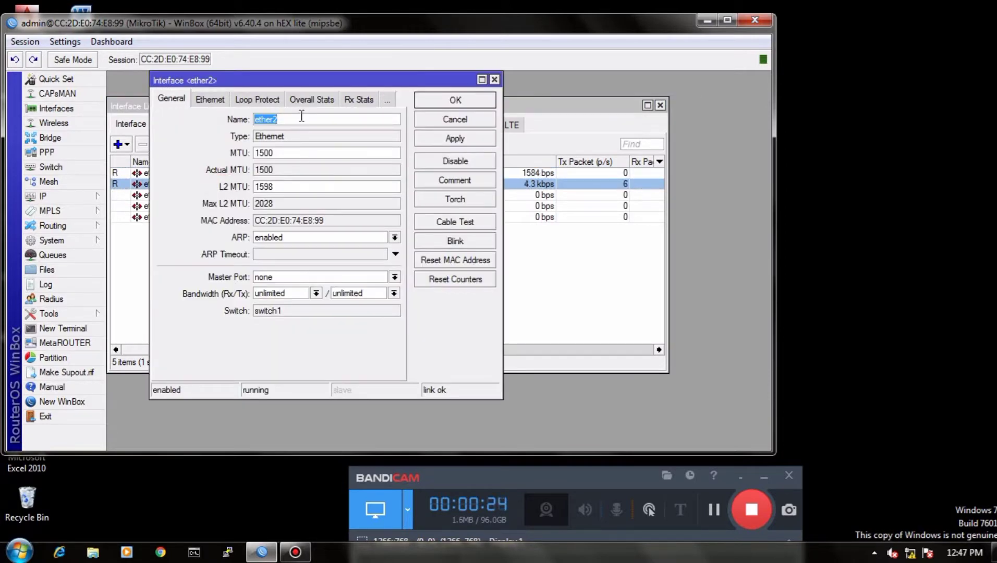
left_click(309, 113)
left_click(307, 115)
type("-lan")
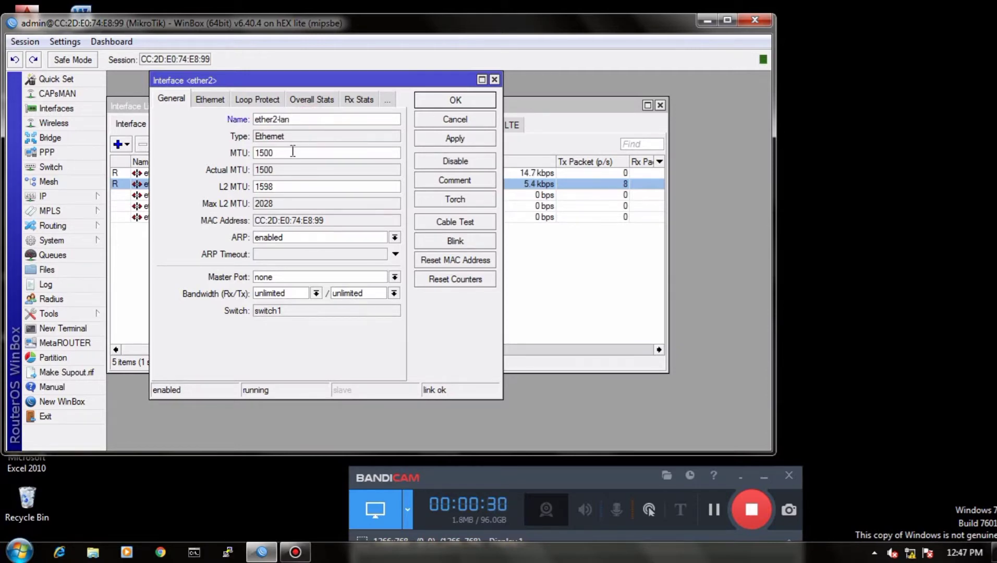
left_click(454, 138)
left_click(458, 100)
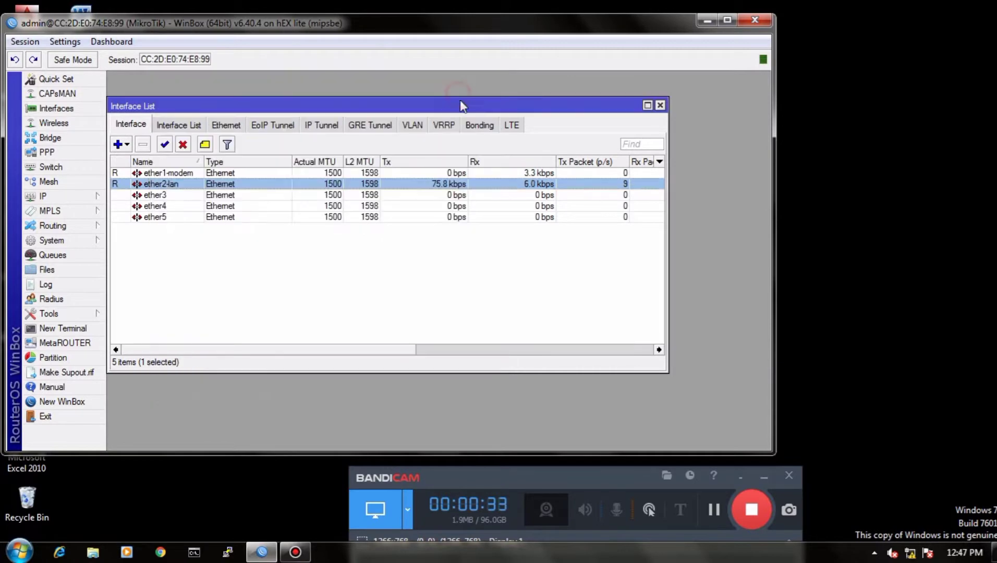
Step: Rename the ether3 interface to ether3-wlan and save the change
left_click(259, 196)
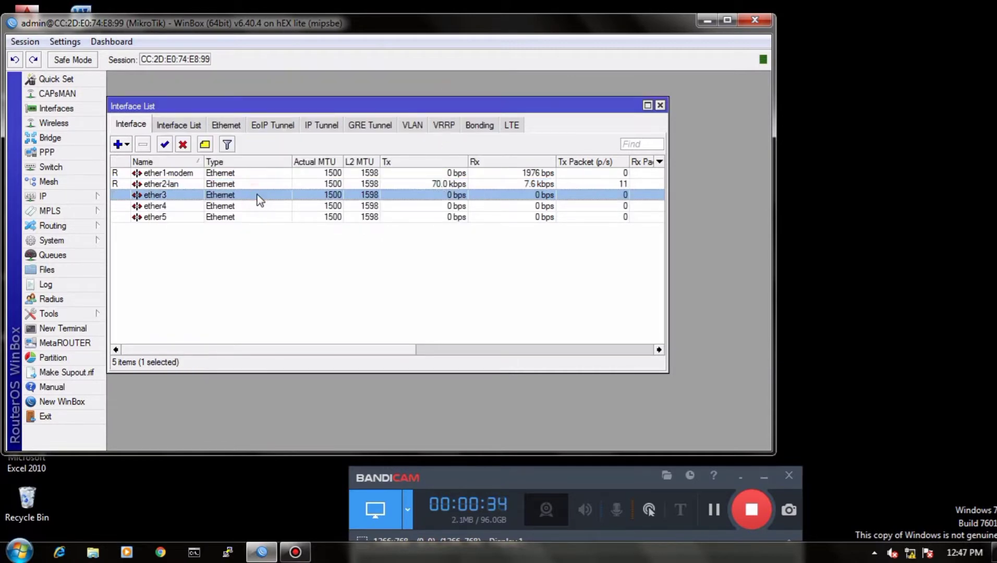
double_click(259, 197)
left_click(286, 119)
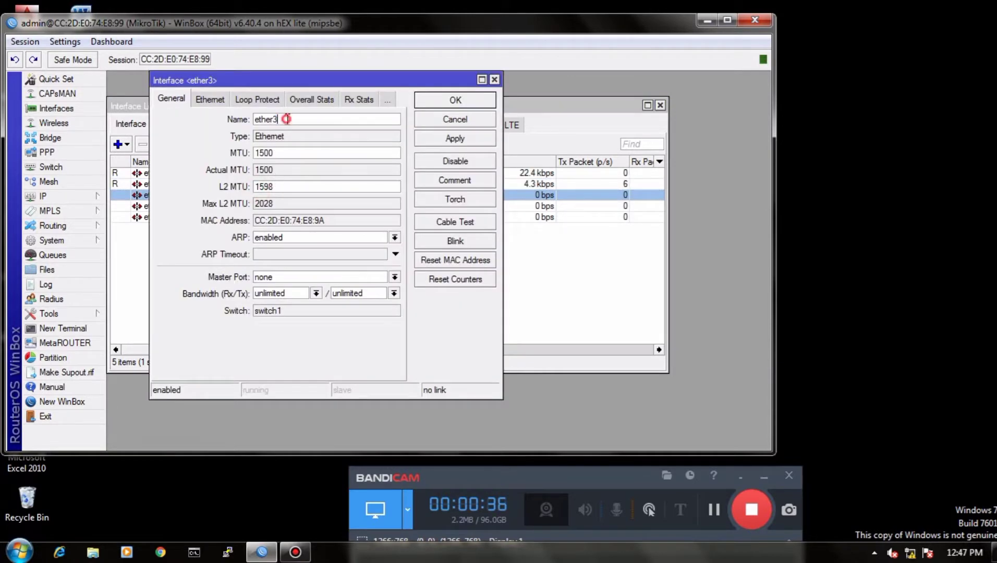
type("-wlan")
left_click(441, 138)
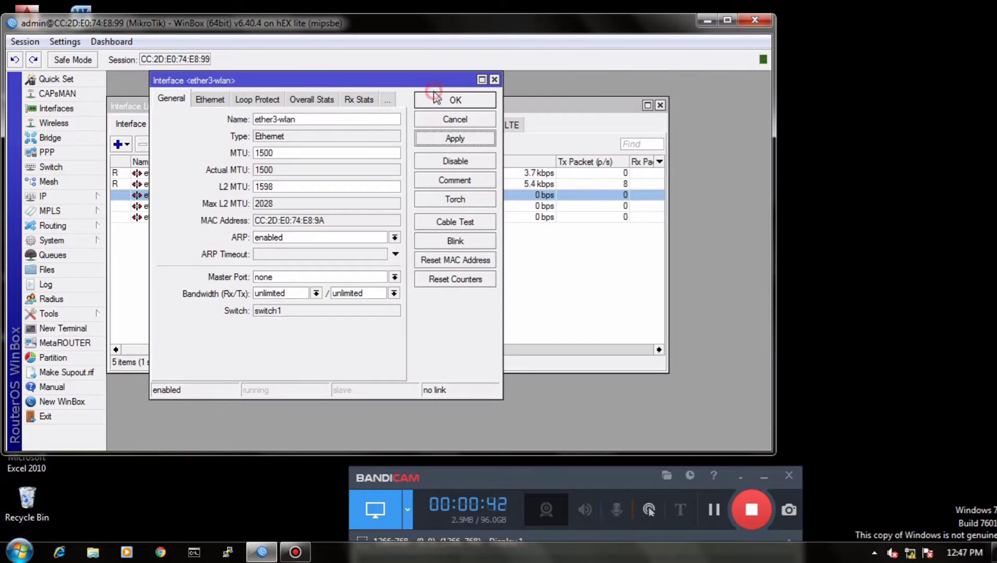
left_click(439, 97)
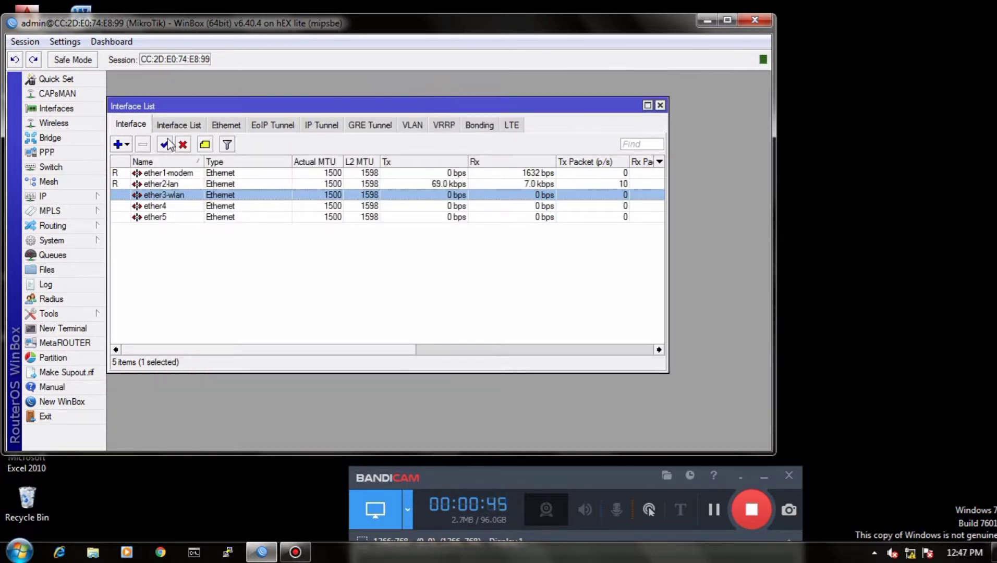
Step: Add a DHCP client on ether1-modem with its default options and enable it
left_click(70, 191)
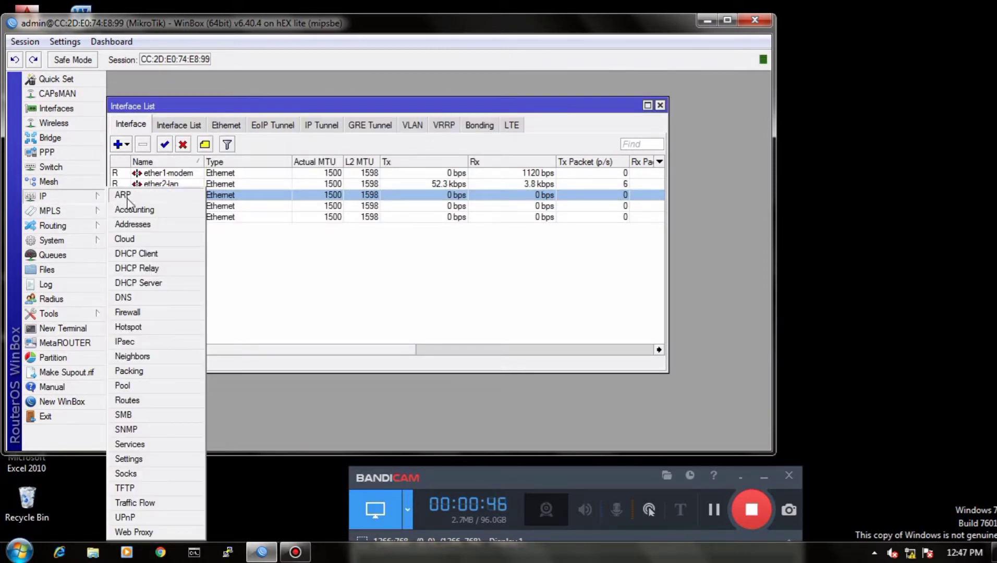
left_click(144, 254)
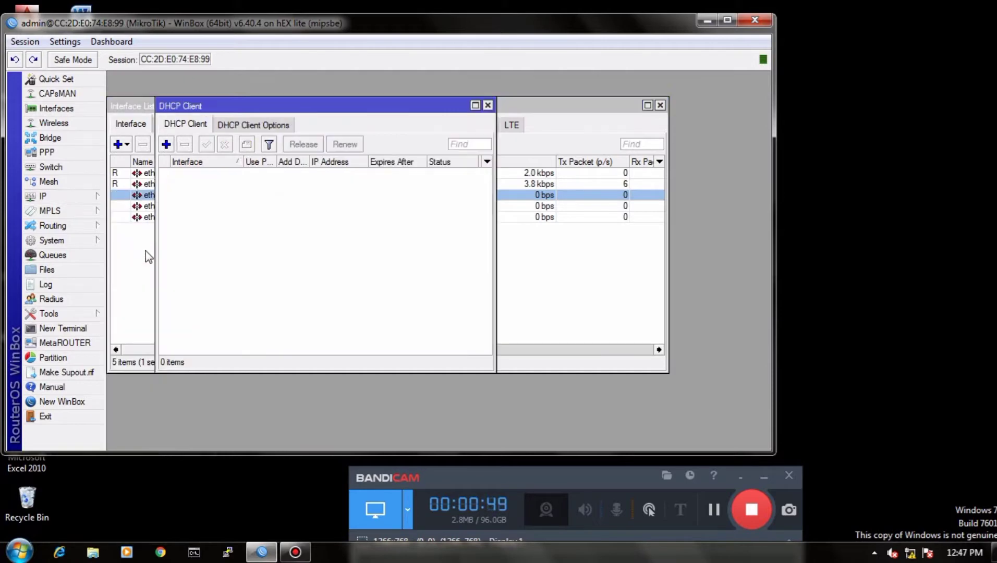
left_click(166, 144)
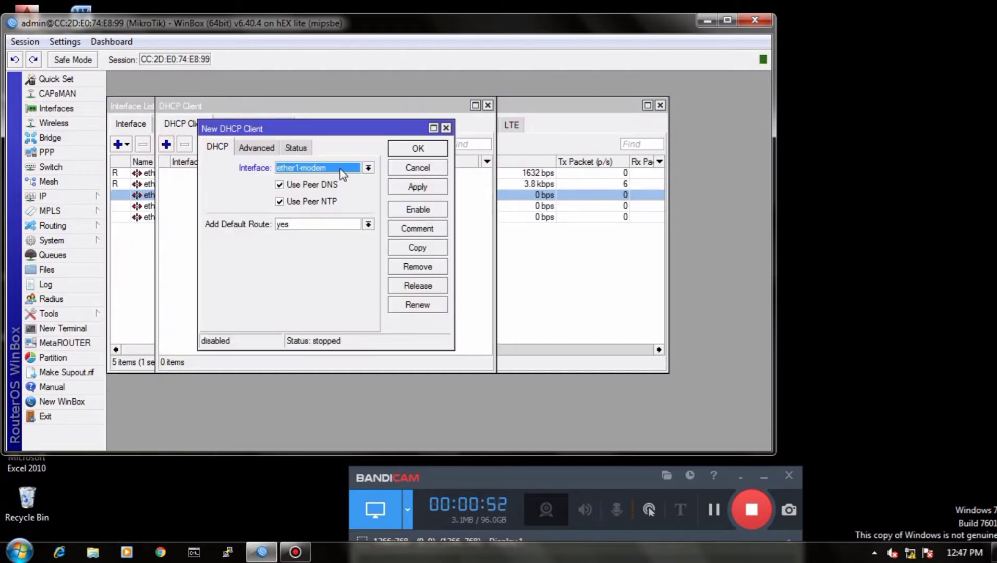
left_click(415, 189)
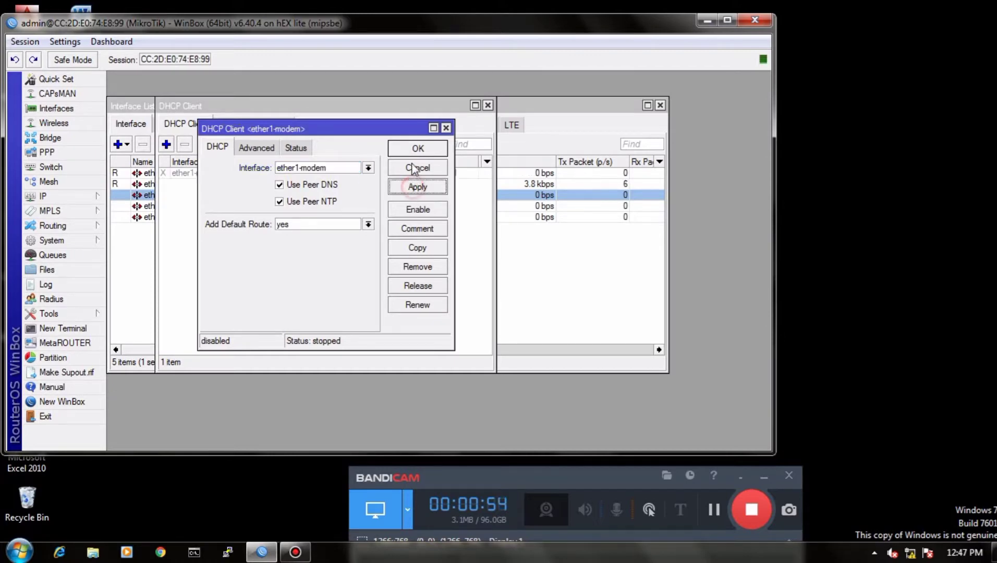
left_click(418, 149)
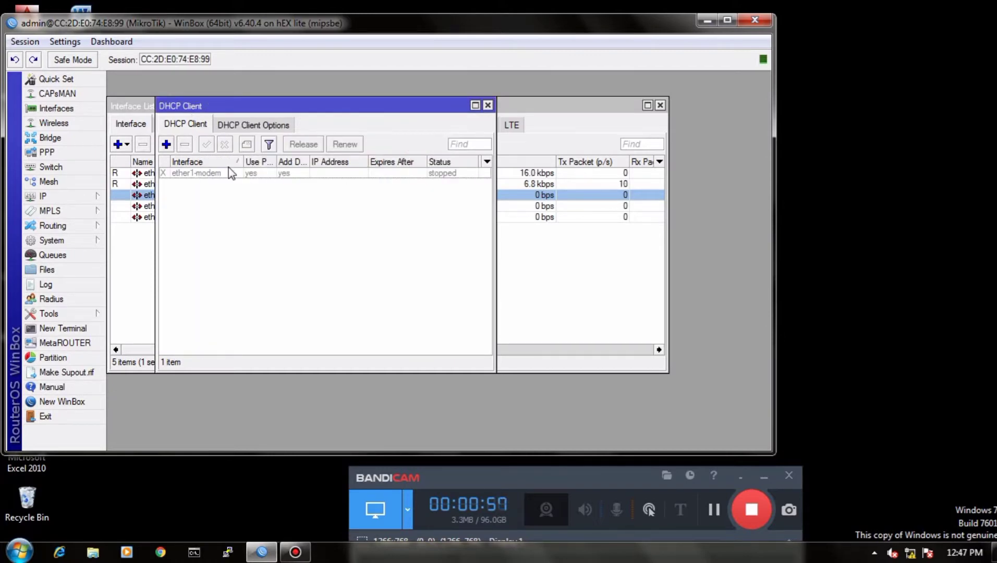
left_click(226, 173)
left_click(206, 144)
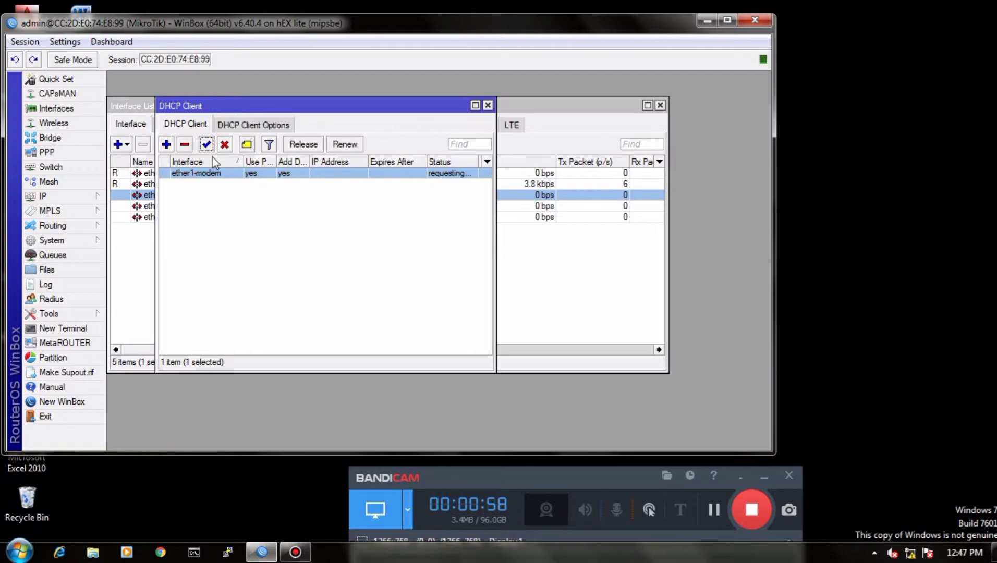
Step: Enter 8.8.8.8 as the first server in the router's DNS settings
left_click(63, 196)
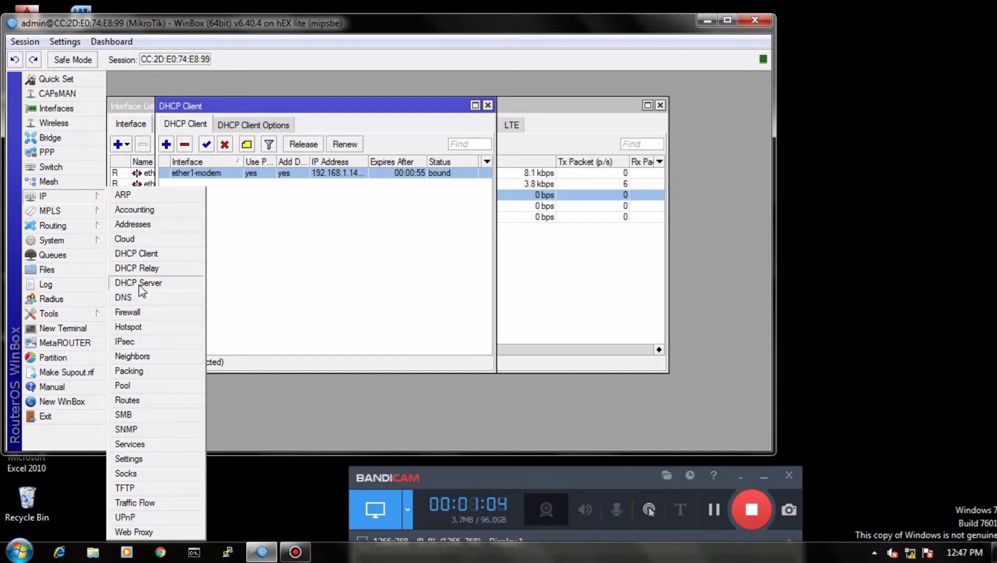
left_click(125, 297)
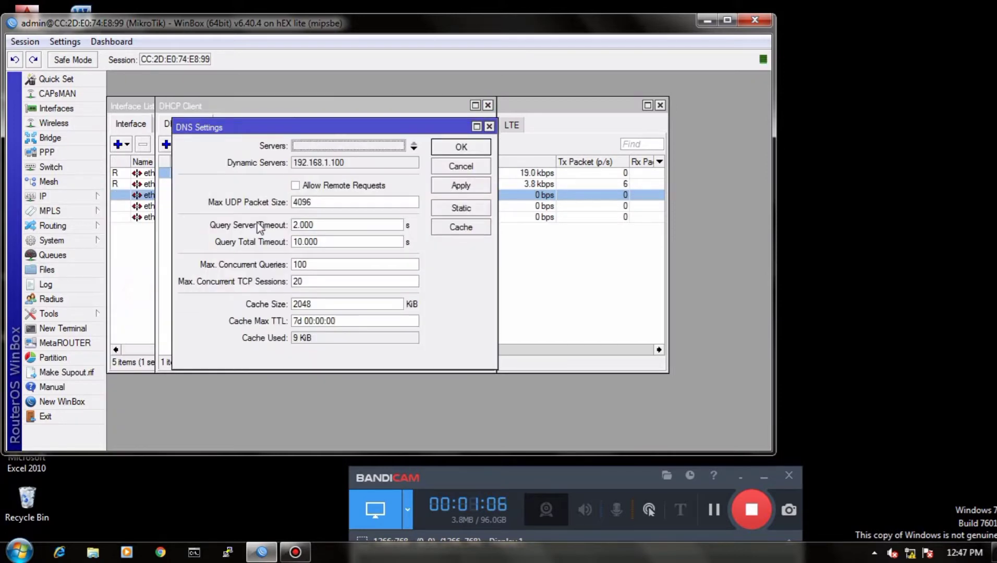
left_click(319, 145)
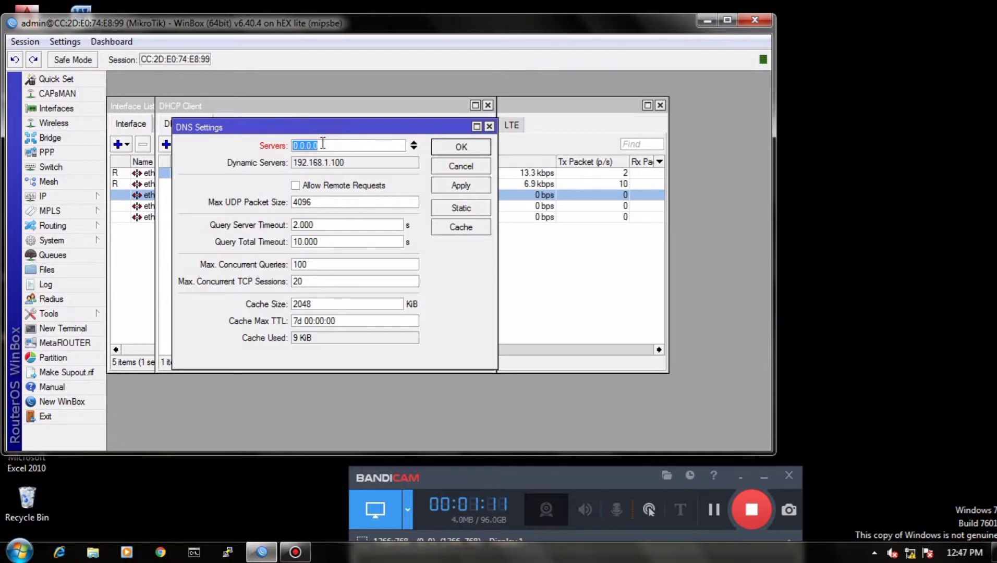
type("8.8.8.8.")
key("BackSpace")
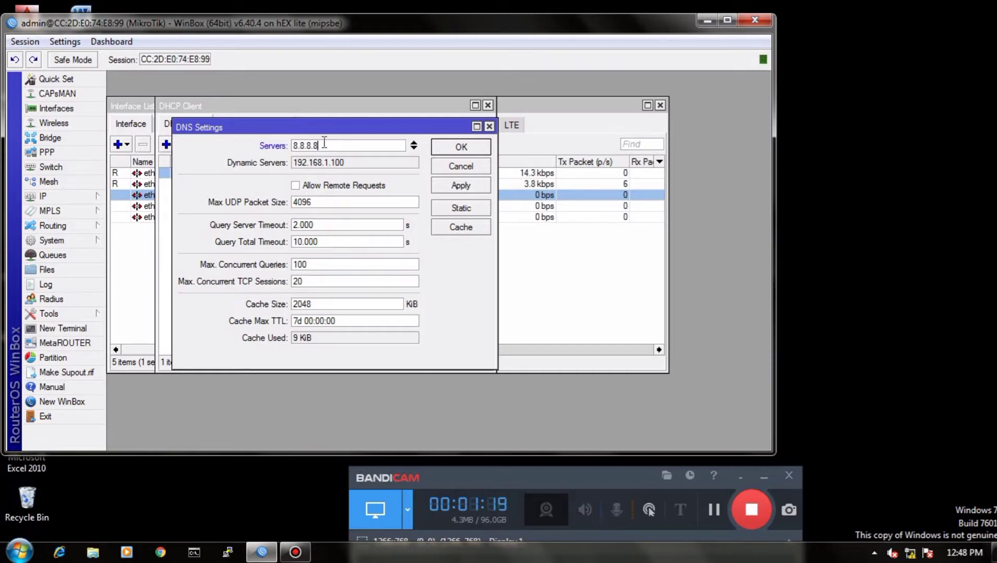
left_click(413, 144)
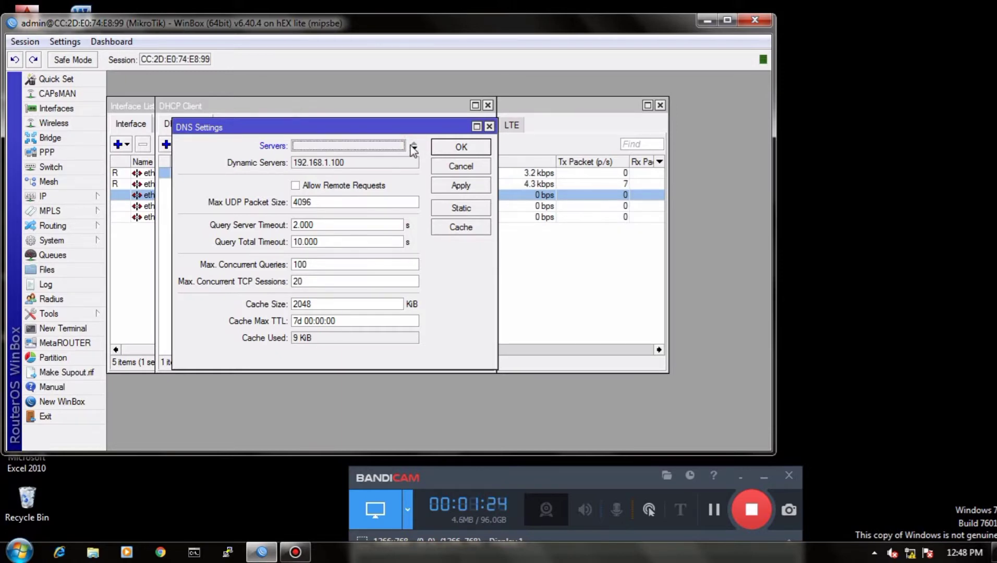
left_click(413, 149)
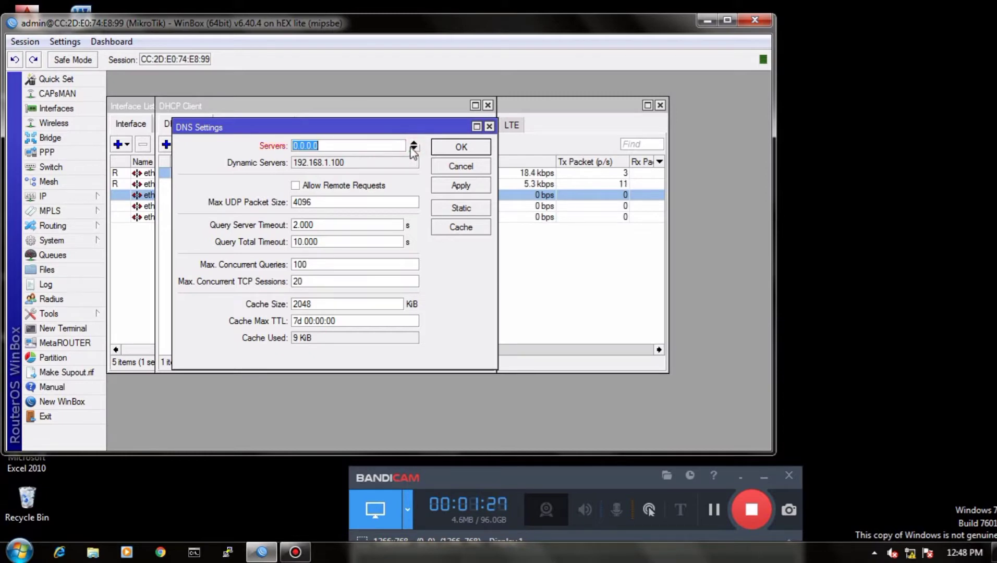
type("8")
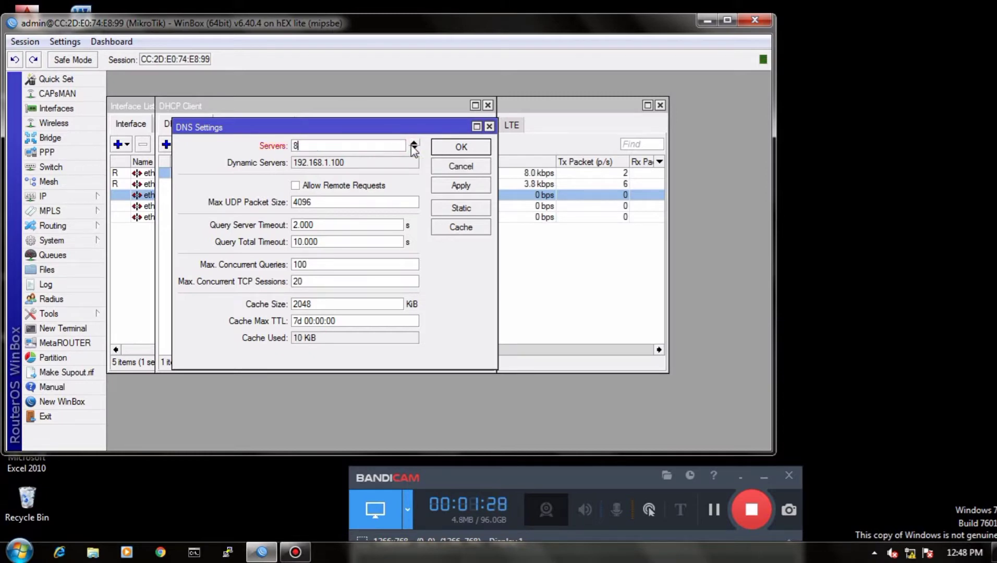
type(".8.8.8")
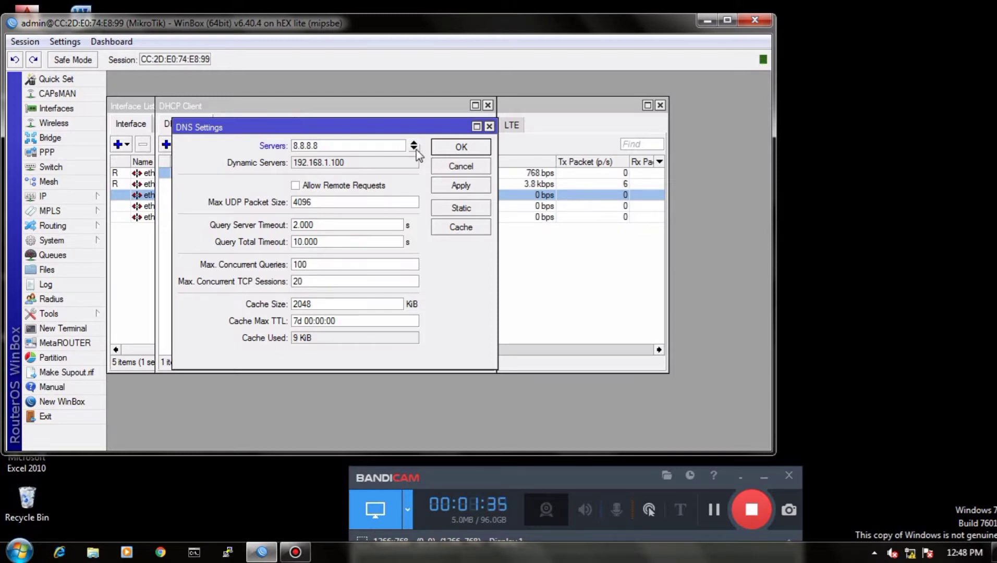
Step: Add 8.8.4.4 as the second DNS server, allow remote requests, and save the DNS settings
left_click(413, 149)
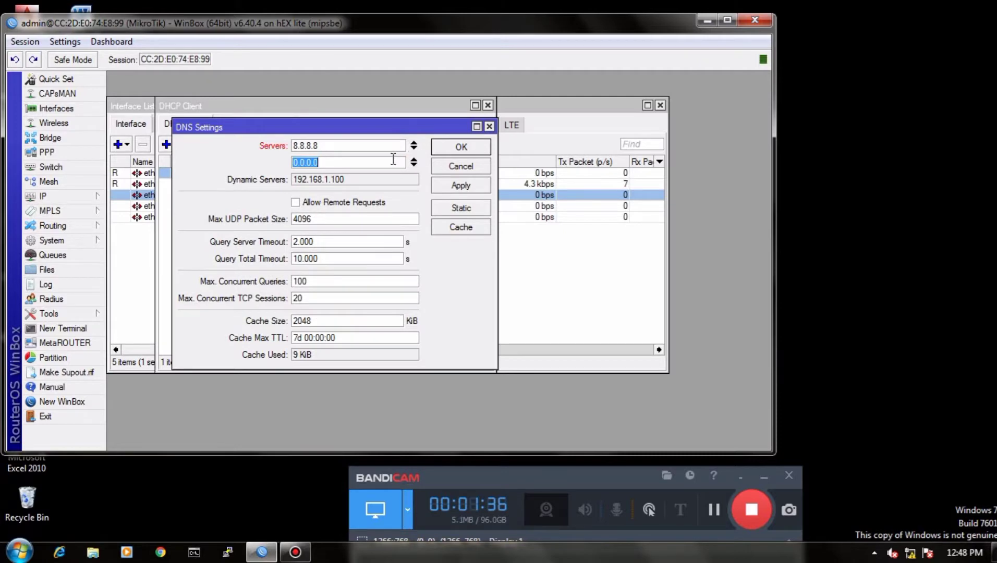
type("8.8.4.4")
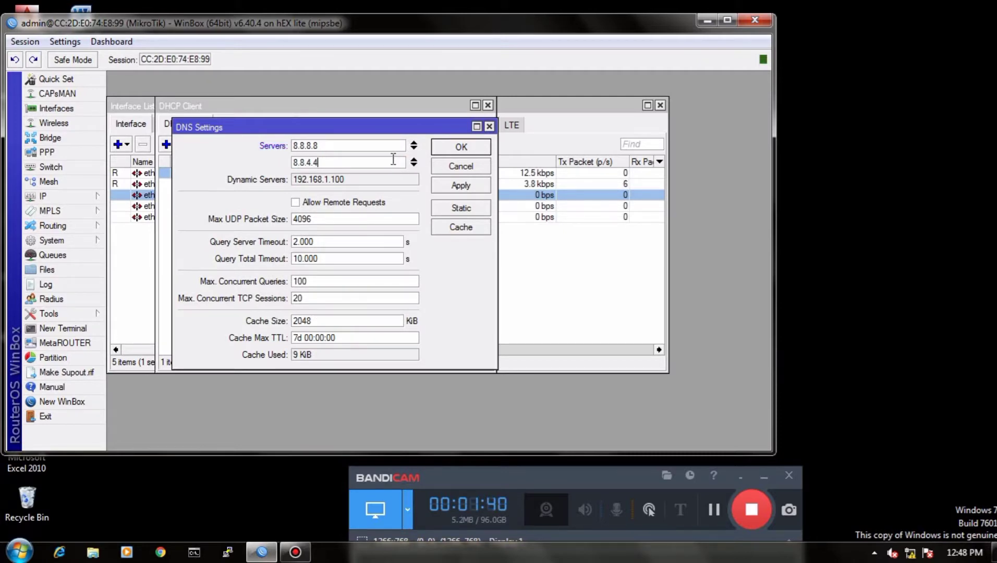
left_click(293, 203)
left_click(461, 186)
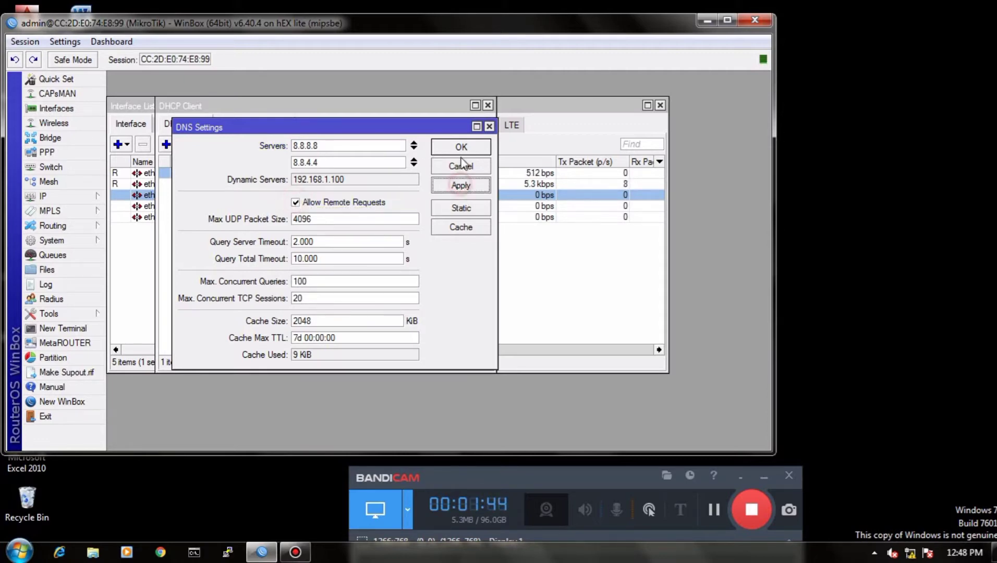
left_click(461, 148)
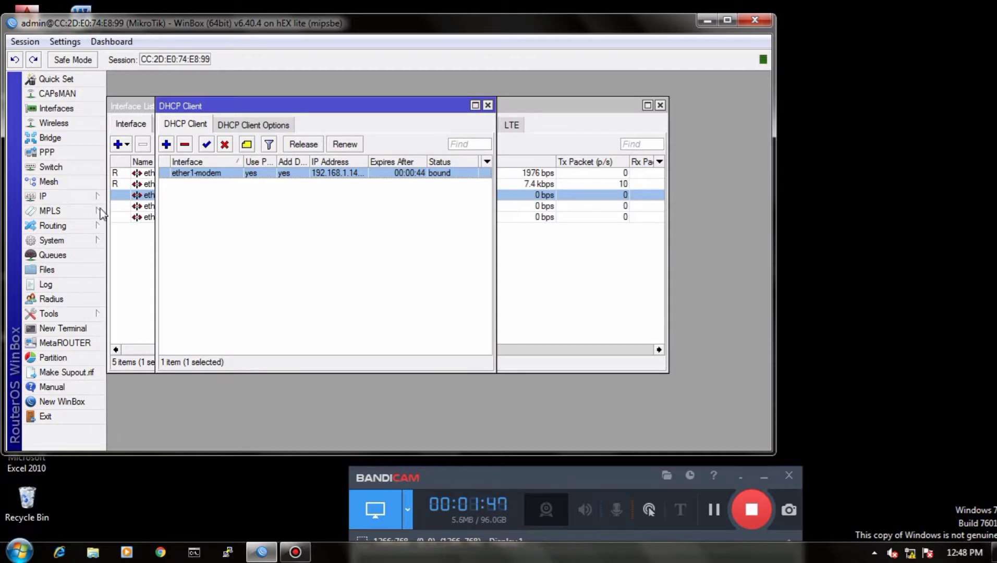
Step: Create a new entry in the IP address list with the address 192.168.100.1/25
left_click(64, 195)
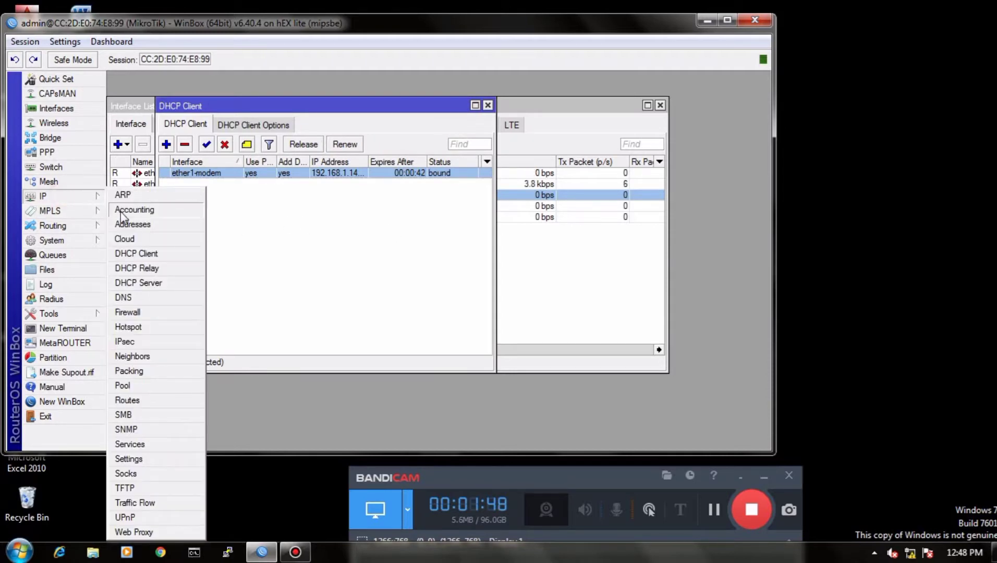
left_click(132, 225)
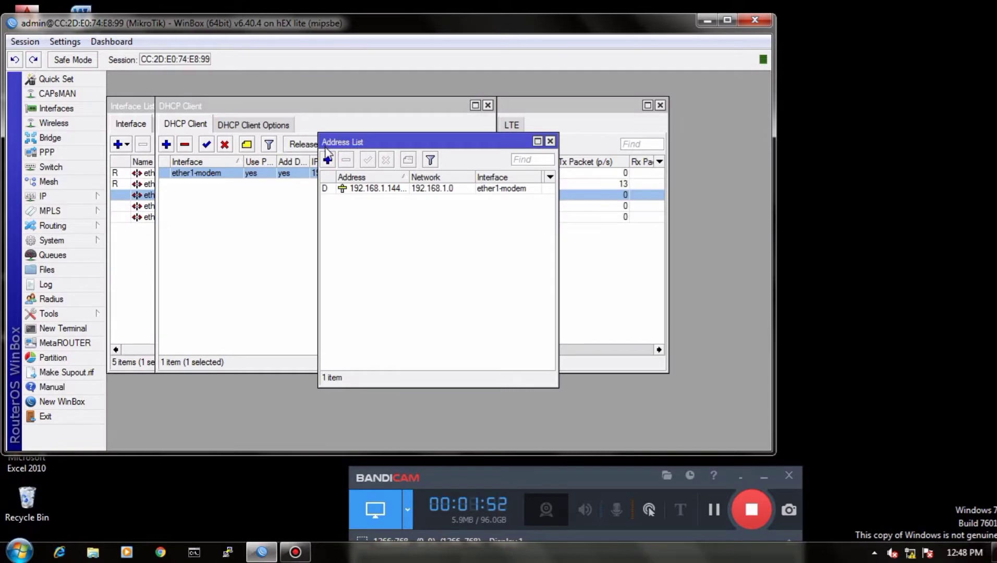
left_click(328, 160)
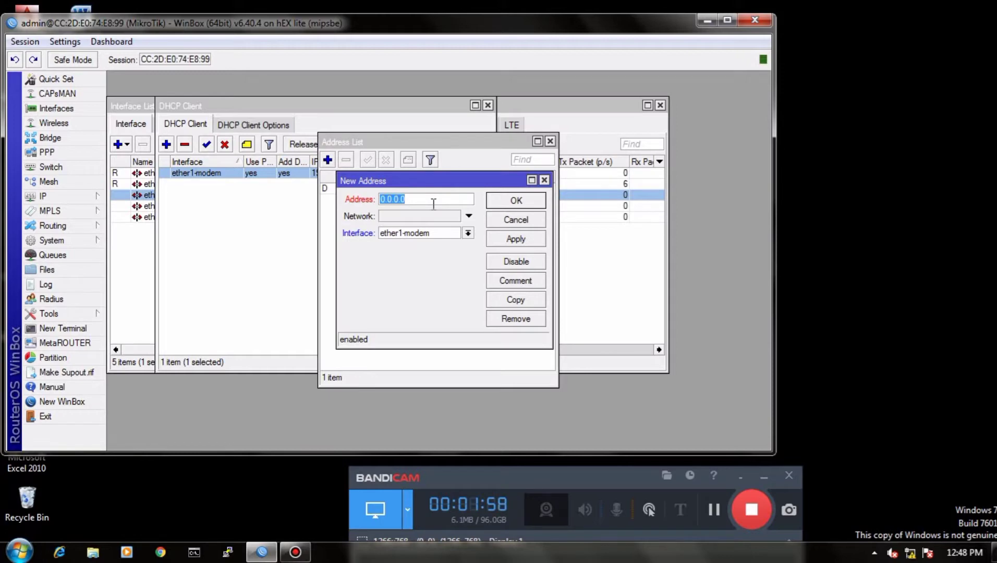
type("192.168")
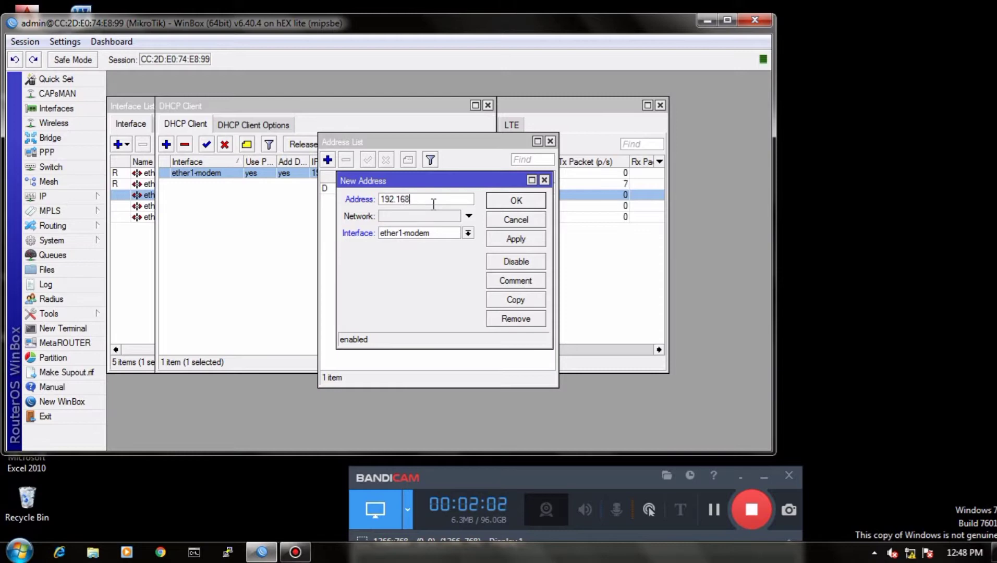
type(".100.1/25")
Step: Assign the new 192.168.100.1/25 address to the ether2-lan interface and save it
left_click(467, 233)
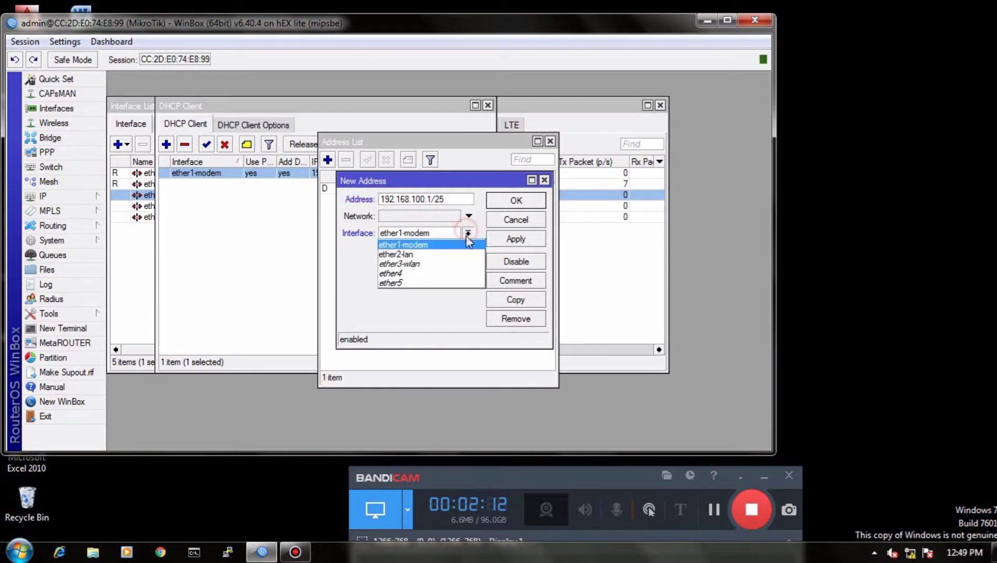
left_click(419, 254)
left_click(516, 239)
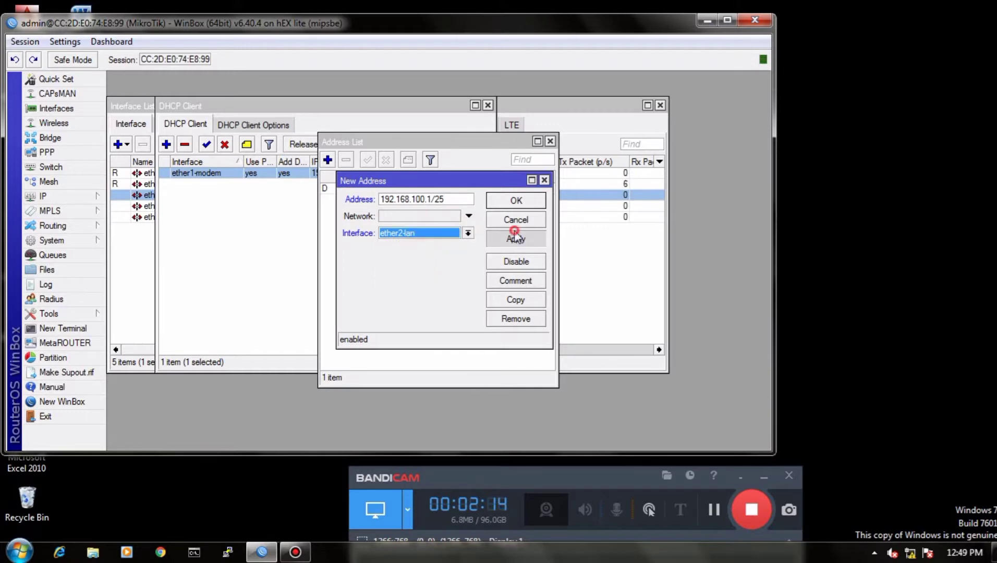
left_click(516, 200)
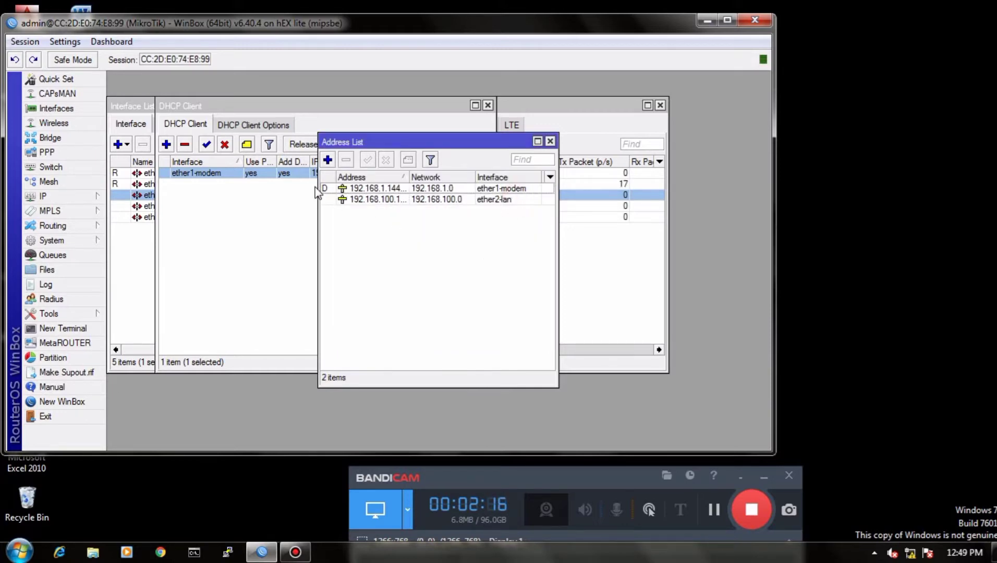
Step: Create another entry in the IP address list with the address 192.168.200.0/24
left_click(328, 160)
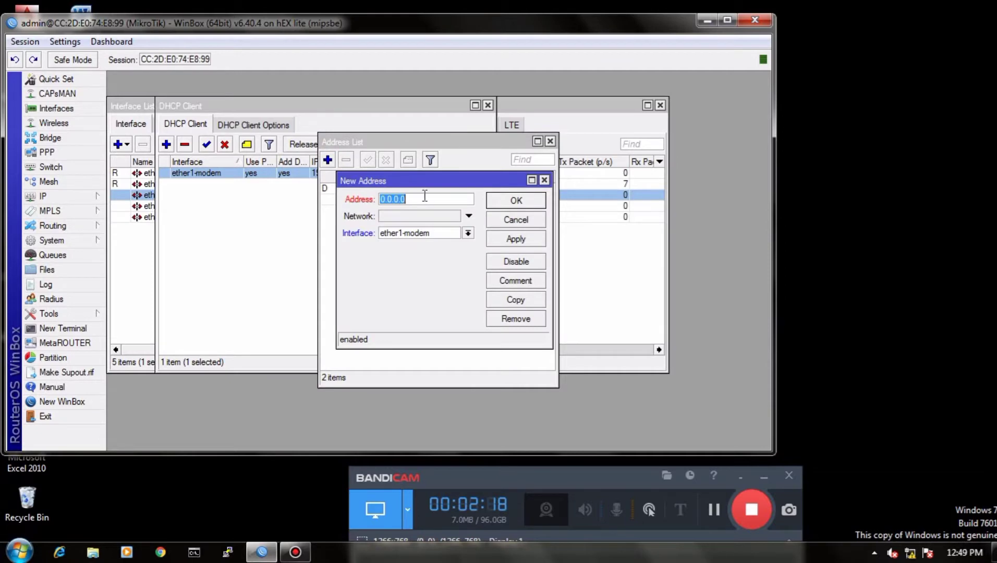
type("192.1")
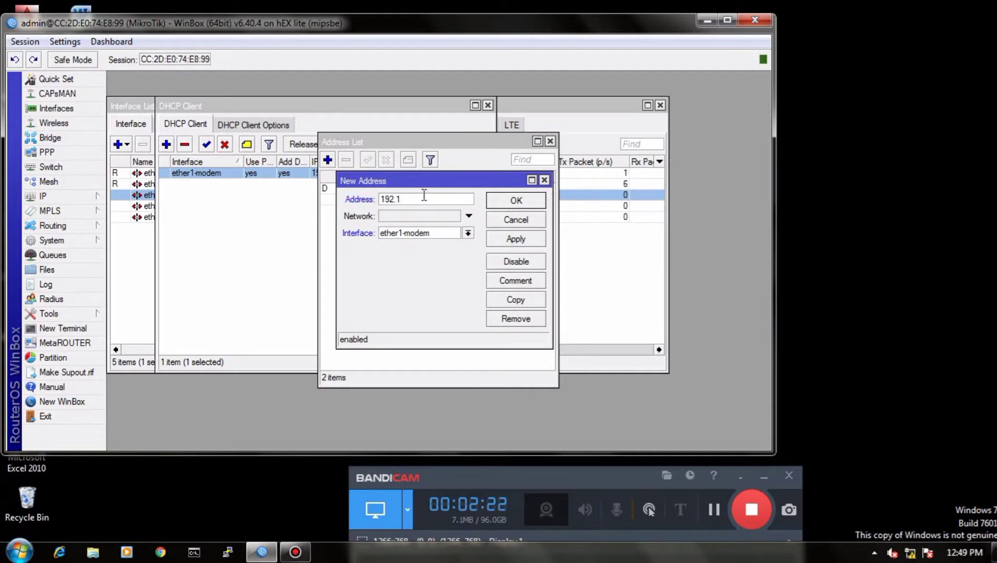
type("68.200.0/24")
Step: Assign the new 192.168.200.0/24 address to the ether3-wlan interface and save it
left_click(468, 233)
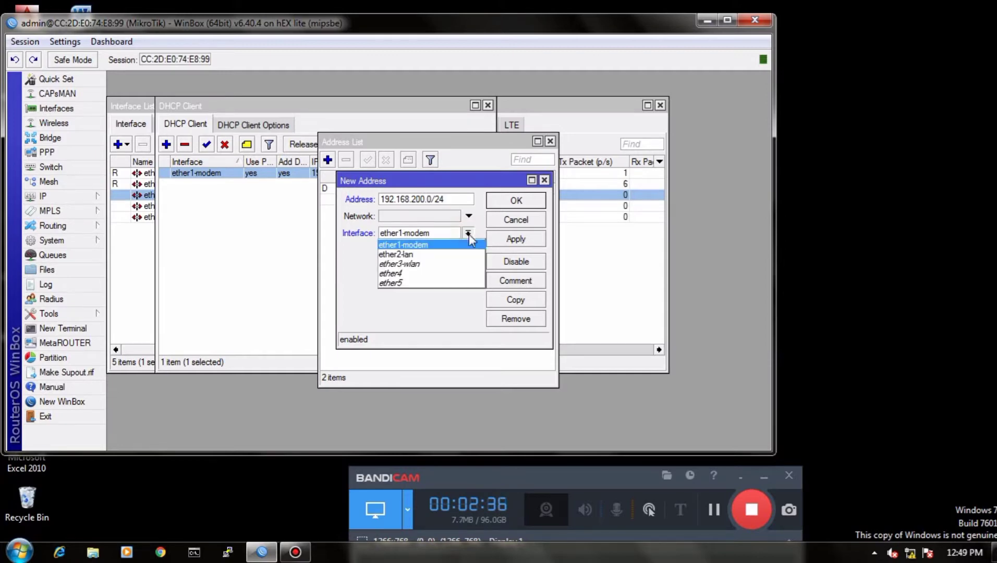
left_click(418, 266)
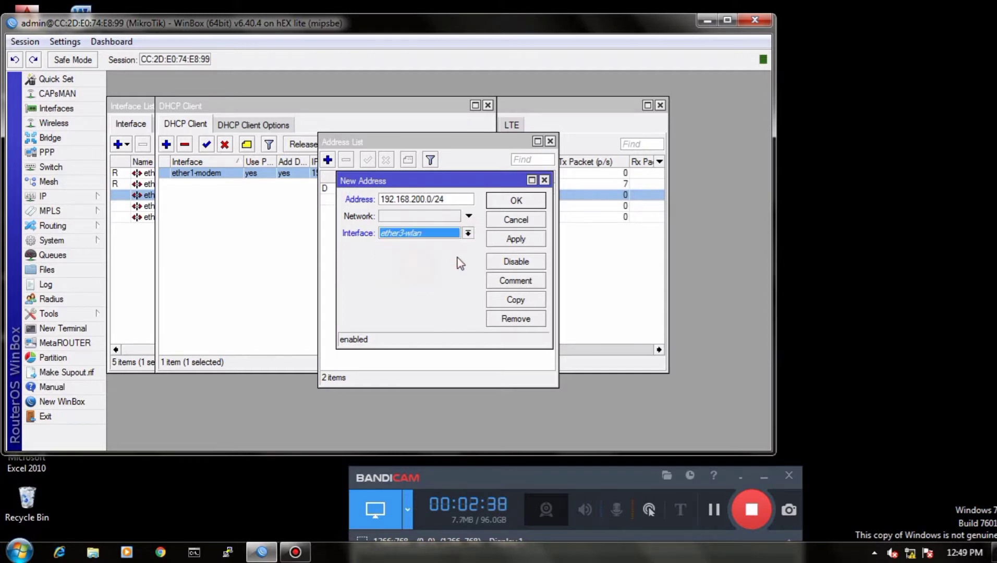
left_click(508, 238)
left_click(516, 201)
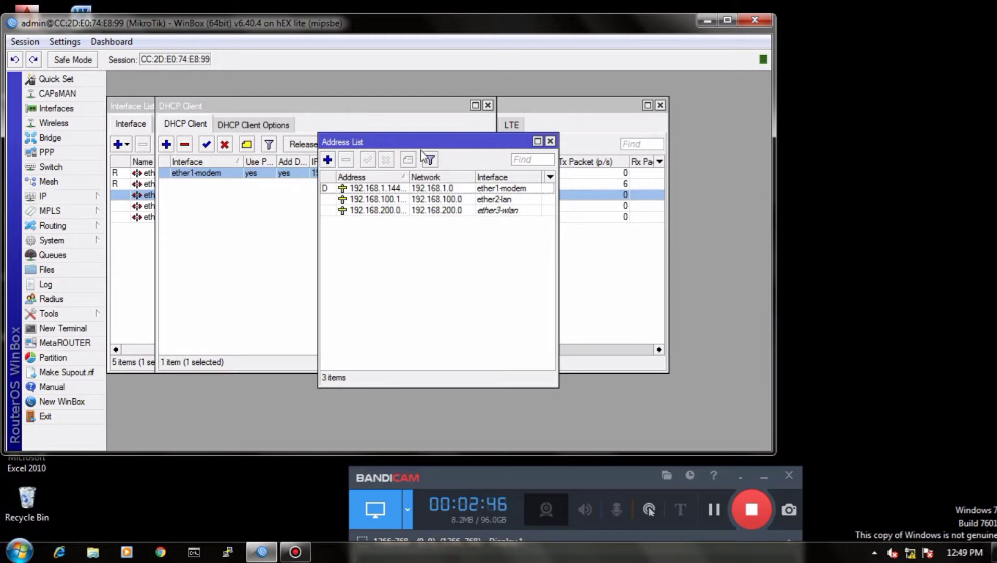
Step: Change the ether3-wlan entry's address to 192.168.200.1/24 and save it
double_click(475, 210)
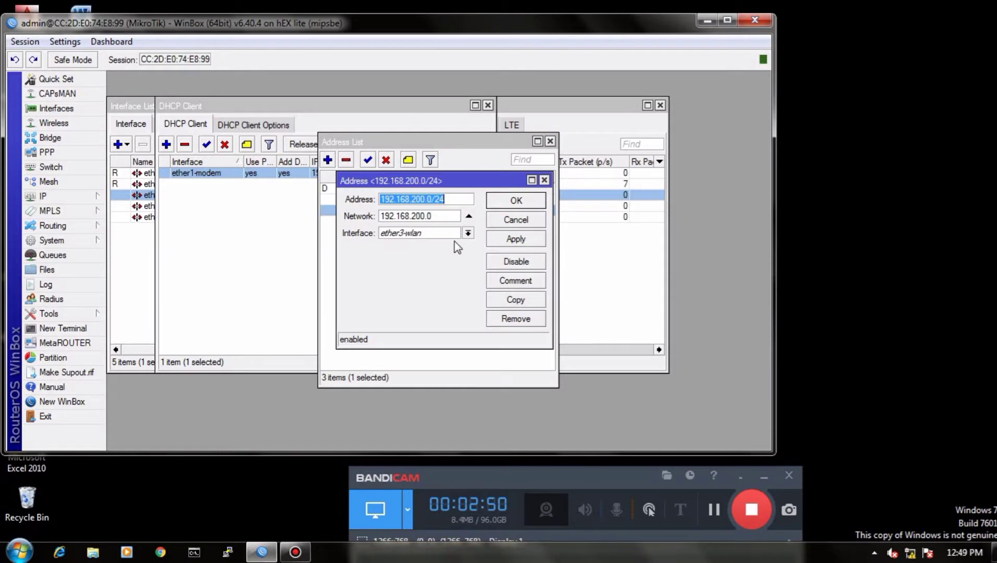
left_click(446, 198)
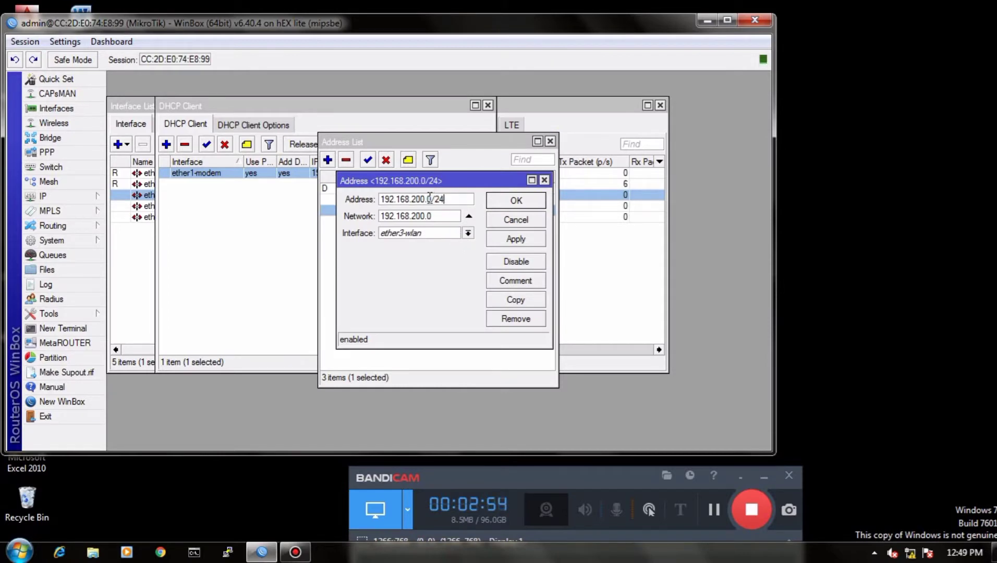
left_click(430, 199)
key("BackSpace")
type("1")
left_click(516, 240)
left_click(515, 204)
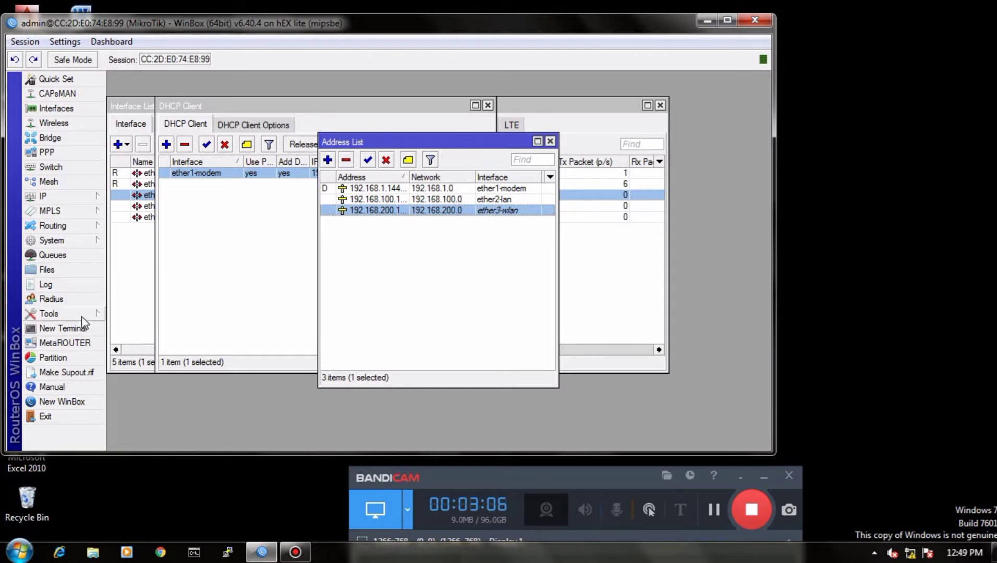
Step: Create a new firewall NAT rule with the masquerade action
left_click(63, 196)
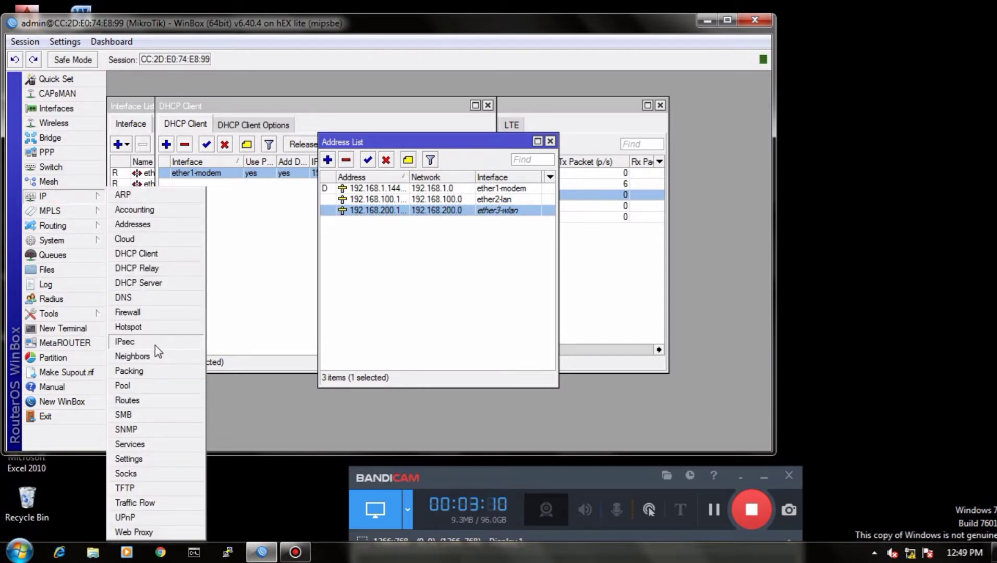
left_click(140, 311)
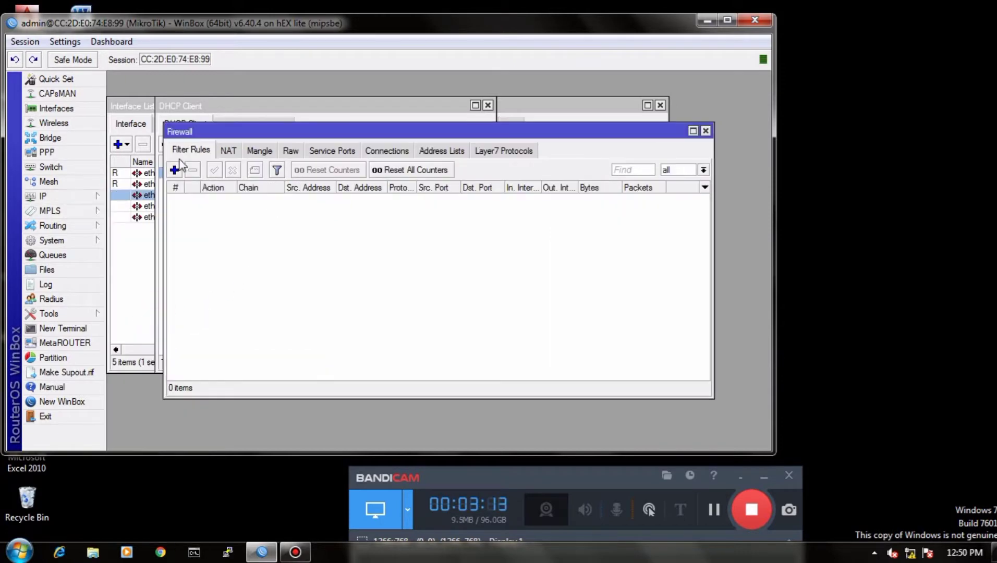
left_click(229, 151)
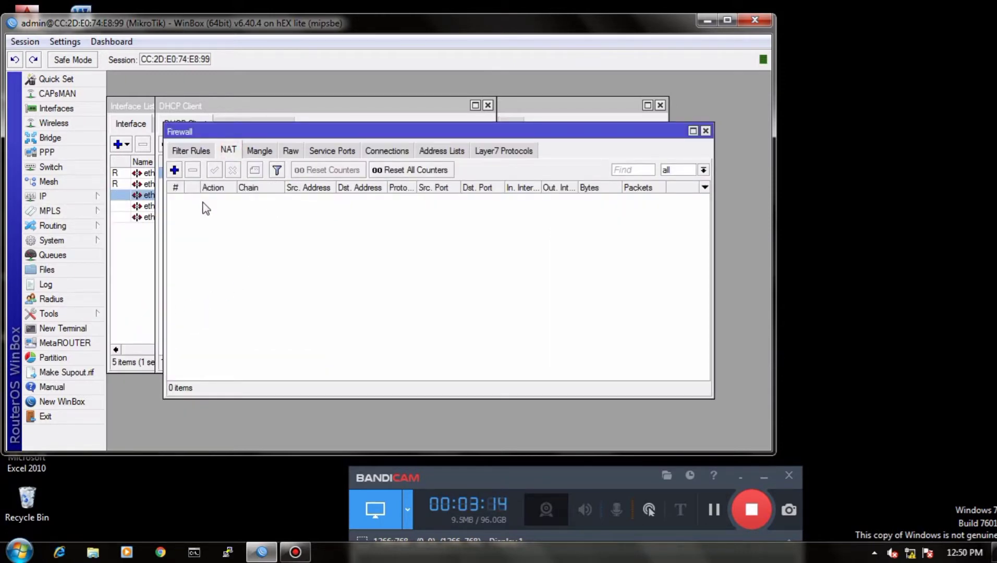
left_click(174, 170)
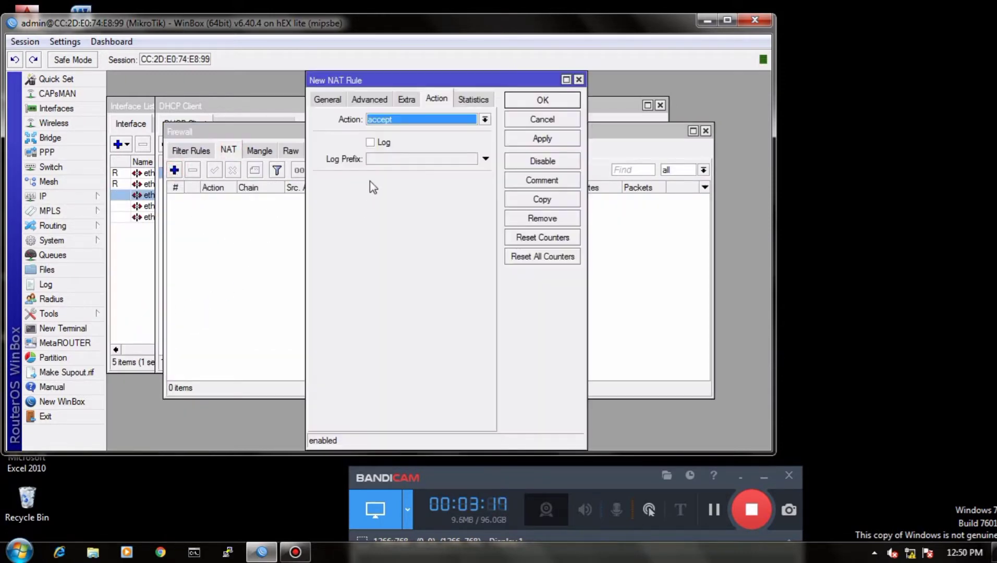
left_click(484, 119)
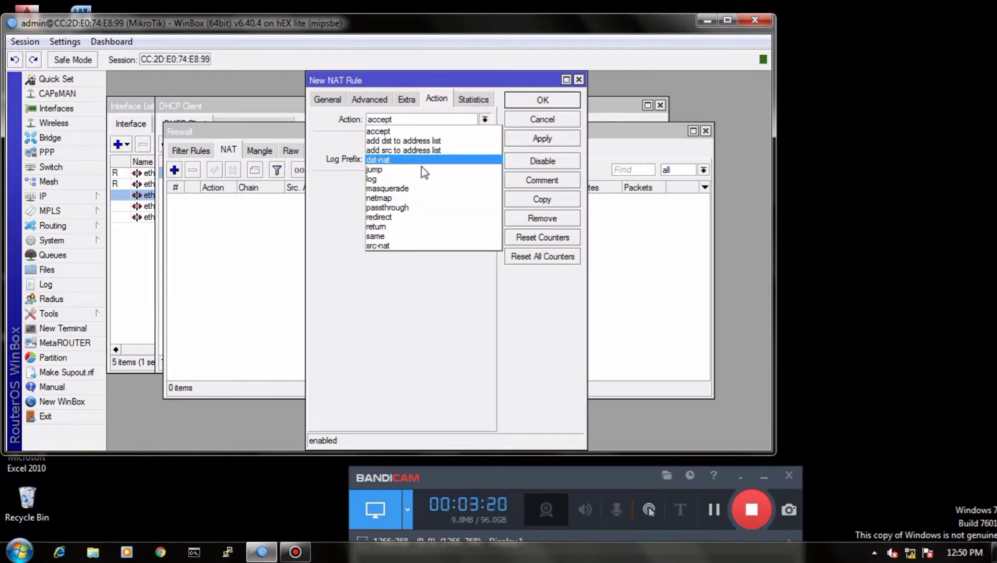
left_click(406, 188)
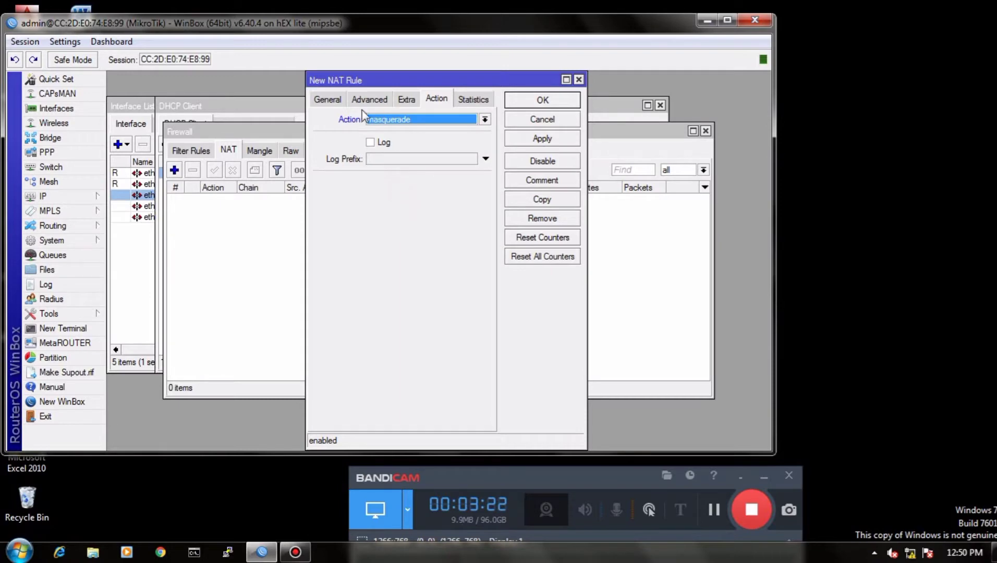
Step: Set the NAT rule's outgoing interface to ether1-modem, leaving the protocol unset, and save the rule
left_click(328, 100)
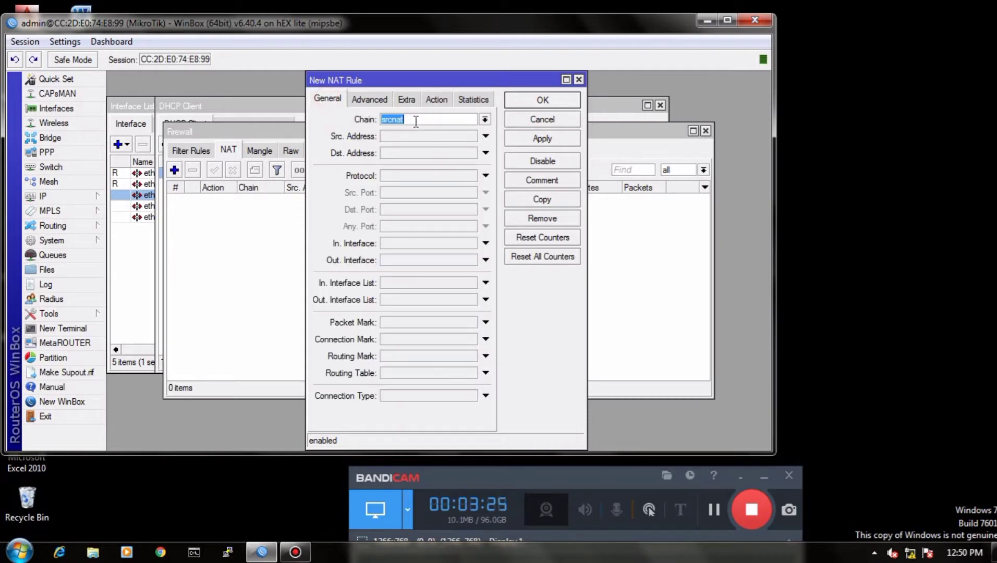
left_click(401, 180)
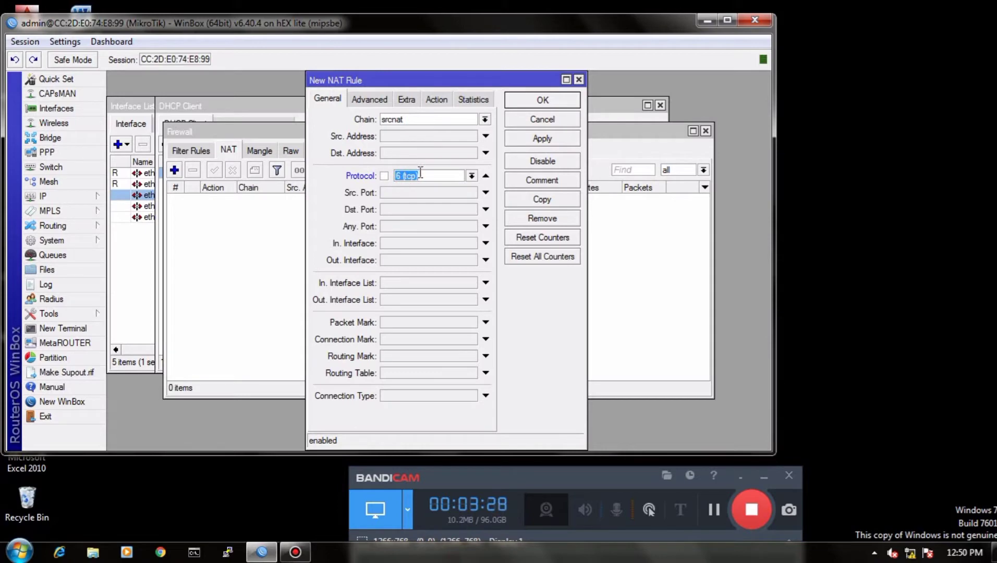
left_click(487, 178)
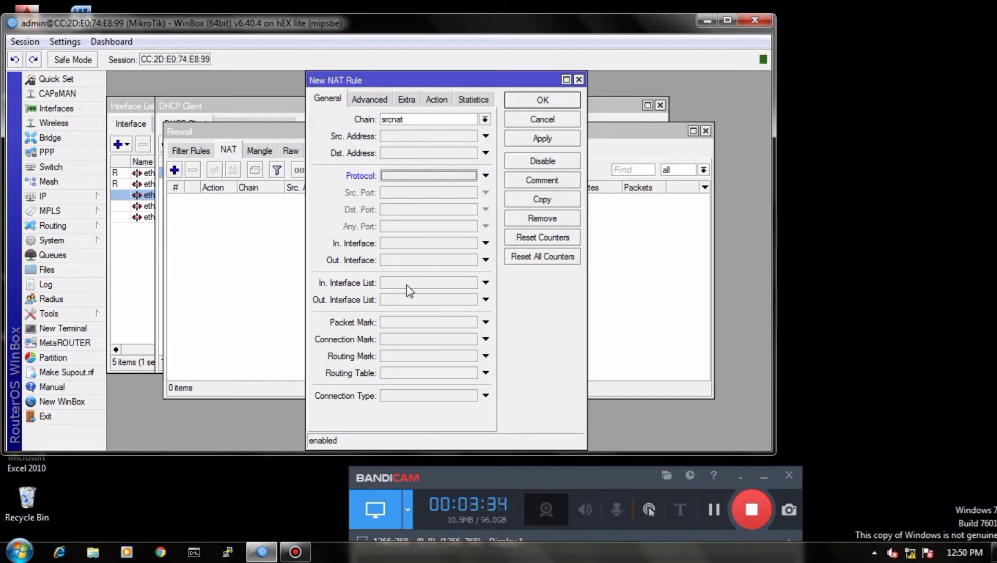
left_click(402, 260)
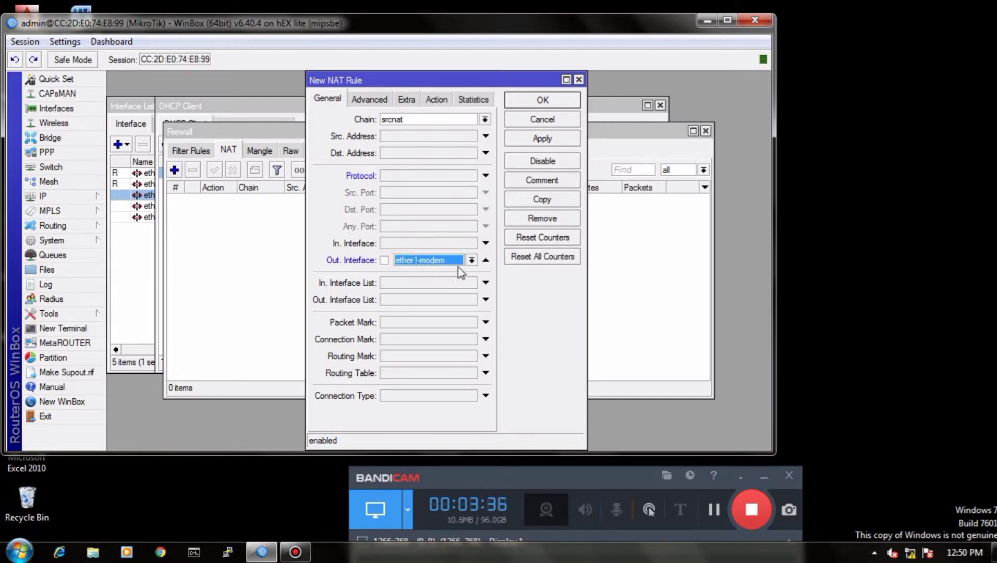
left_click(544, 140)
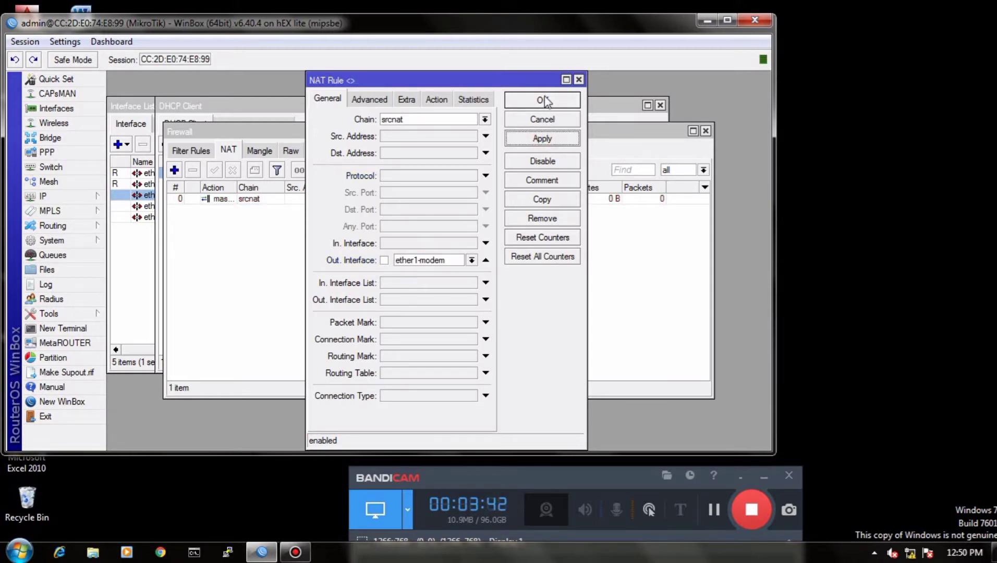
left_click(542, 100)
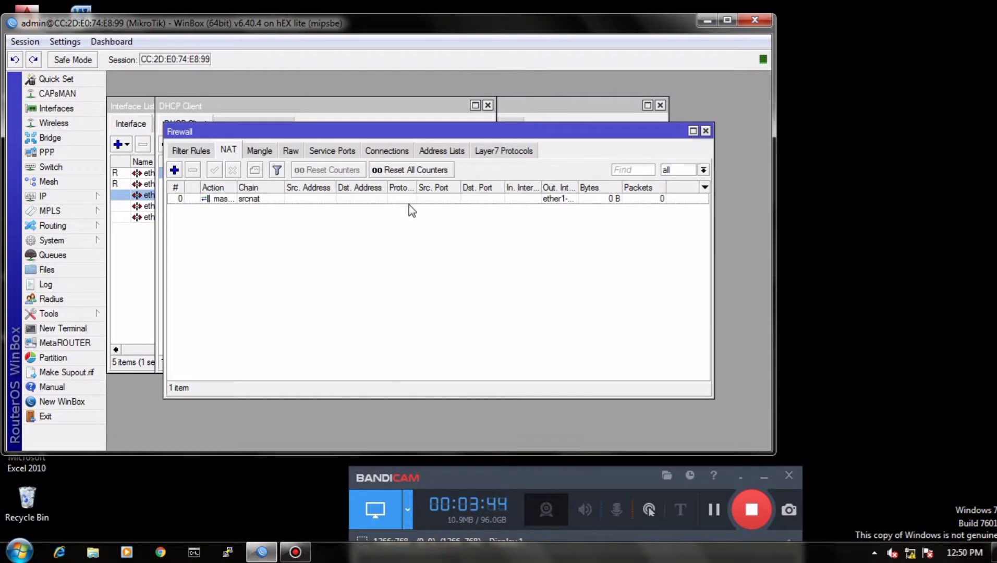
Step: Ping id.pool.ntp.org from a new router terminal and stop the ping after a few replies
left_click(67, 328)
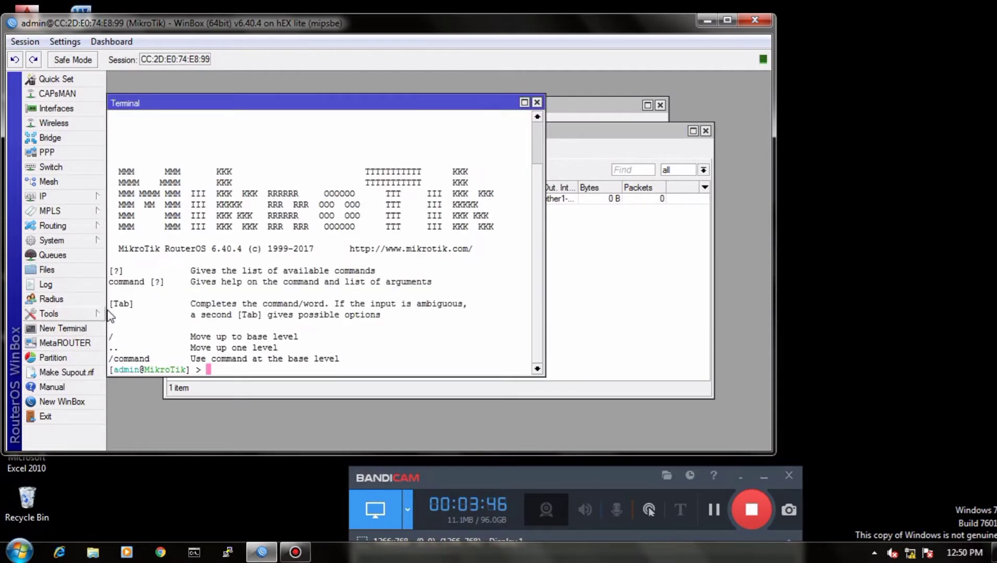
type("ping ")
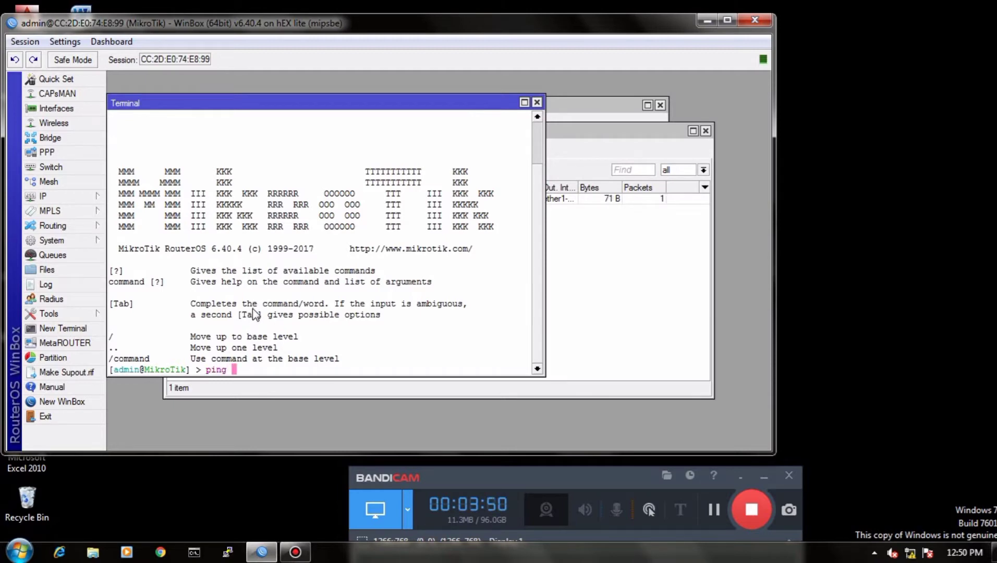
type("id.pool.ntp.0")
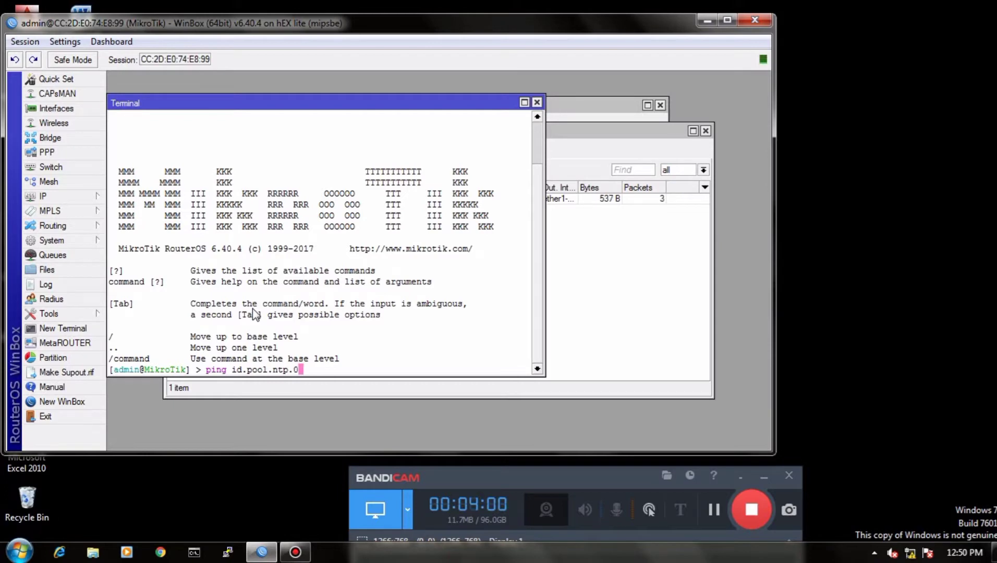
key("BackSpace")
type("org")
key("Return")
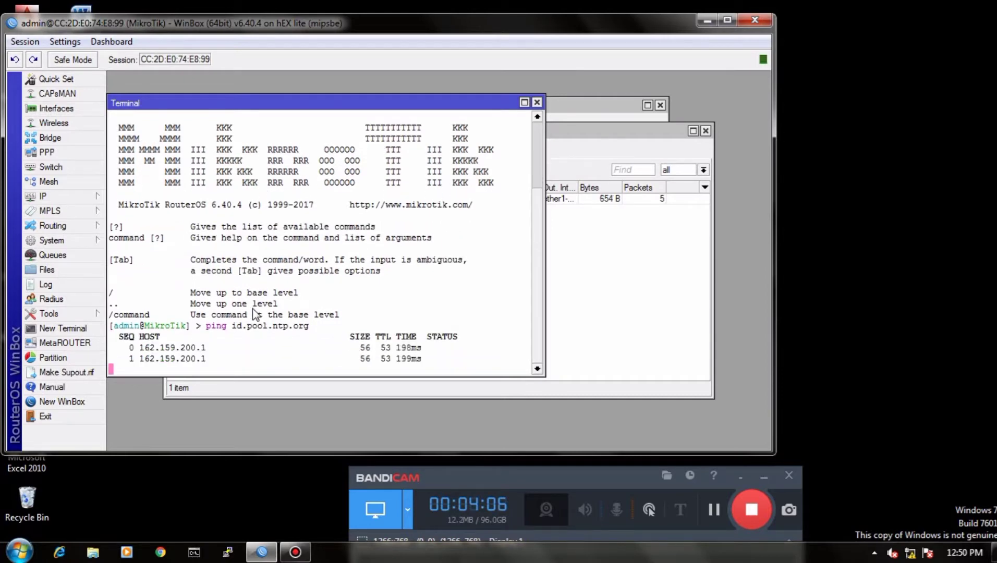
key("ctrl+c")
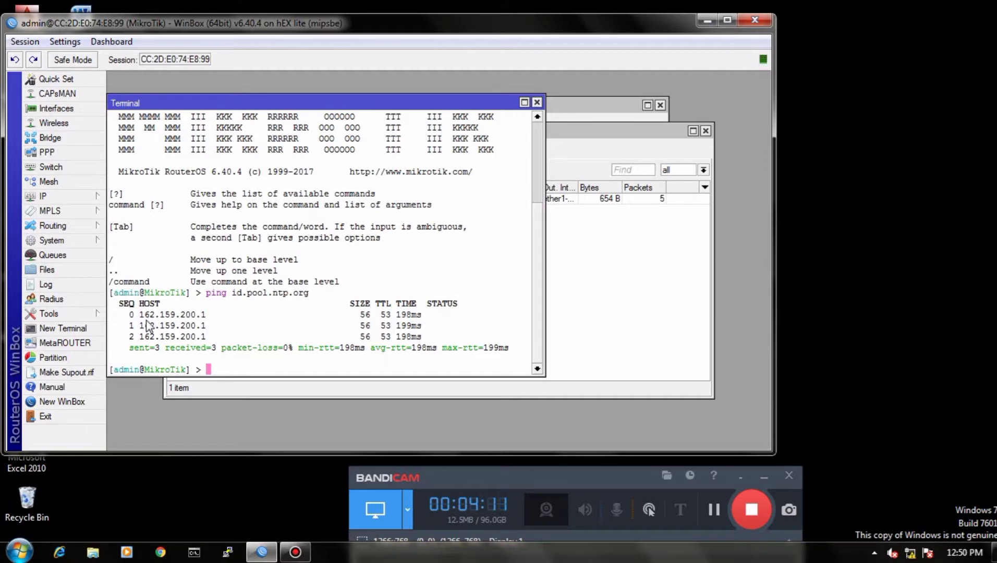
Step: Copy the host IP address from the first ping reply in the terminal
left_click_drag(134, 314, 213, 321)
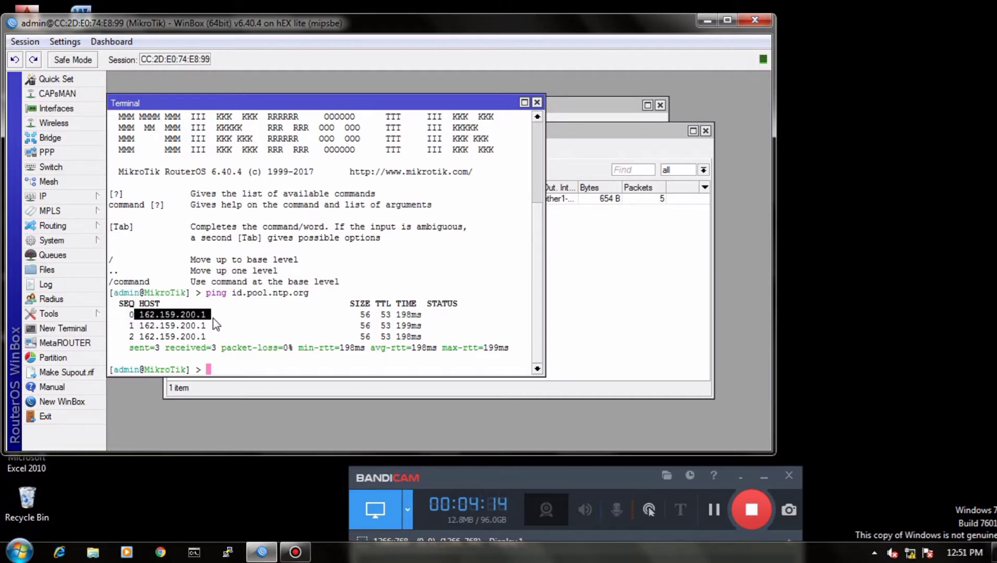
key("Return")
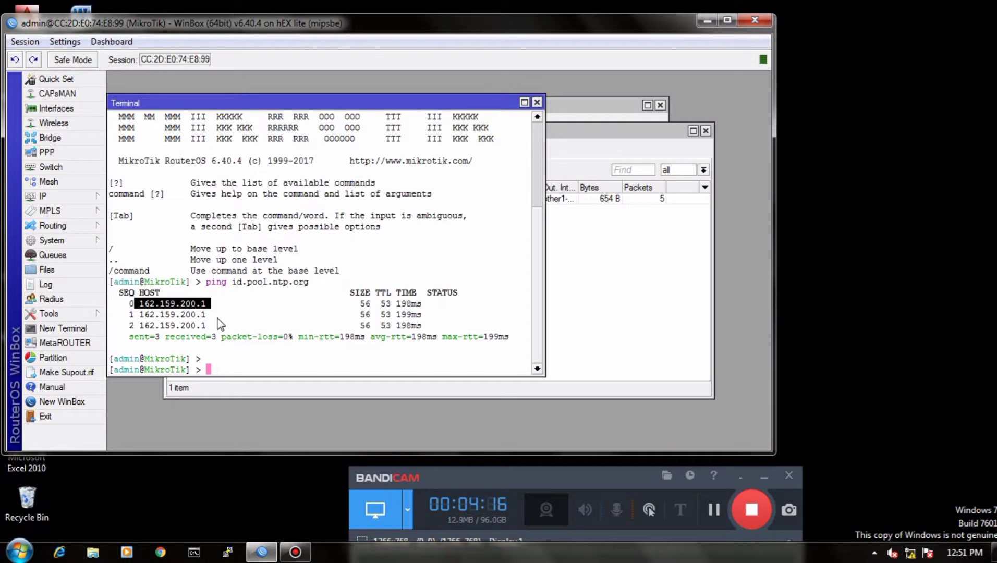
right_click(218, 317)
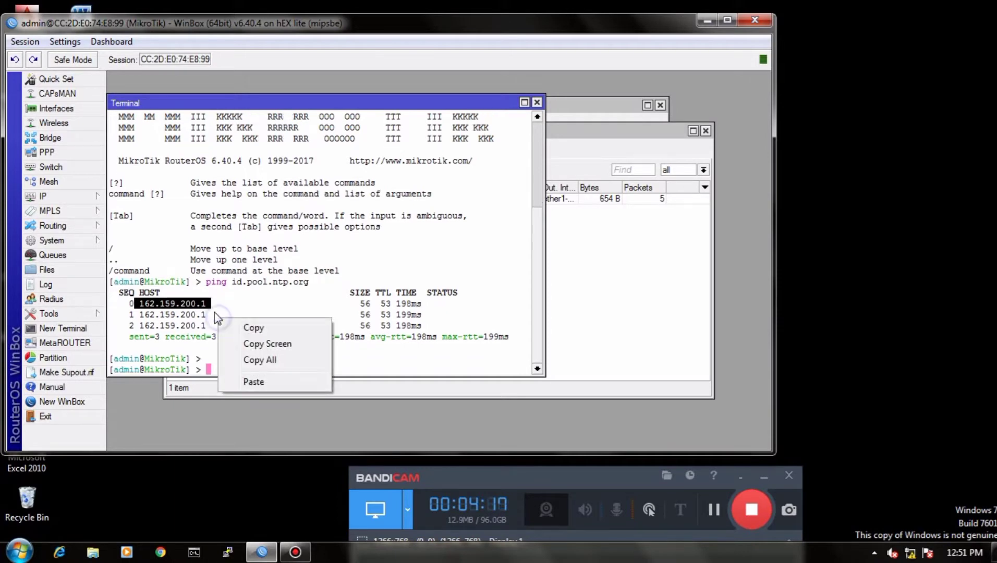
left_click(244, 328)
Step: Enable the SNTP client and paste the copied address 162.159.200.1 as the primary NTP server without a leading space
left_click(51, 240)
left_click(141, 446)
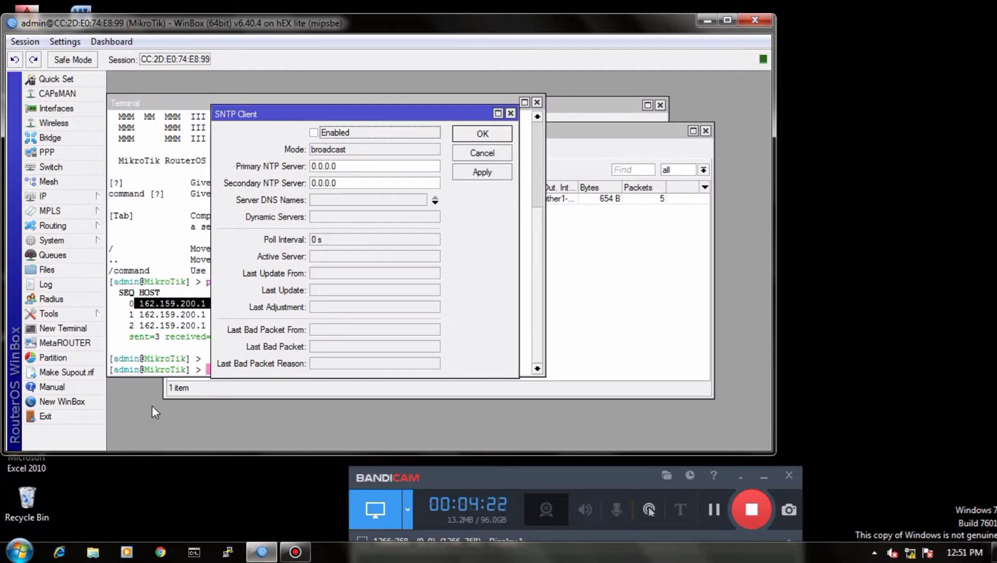
left_click(315, 134)
left_click(344, 166)
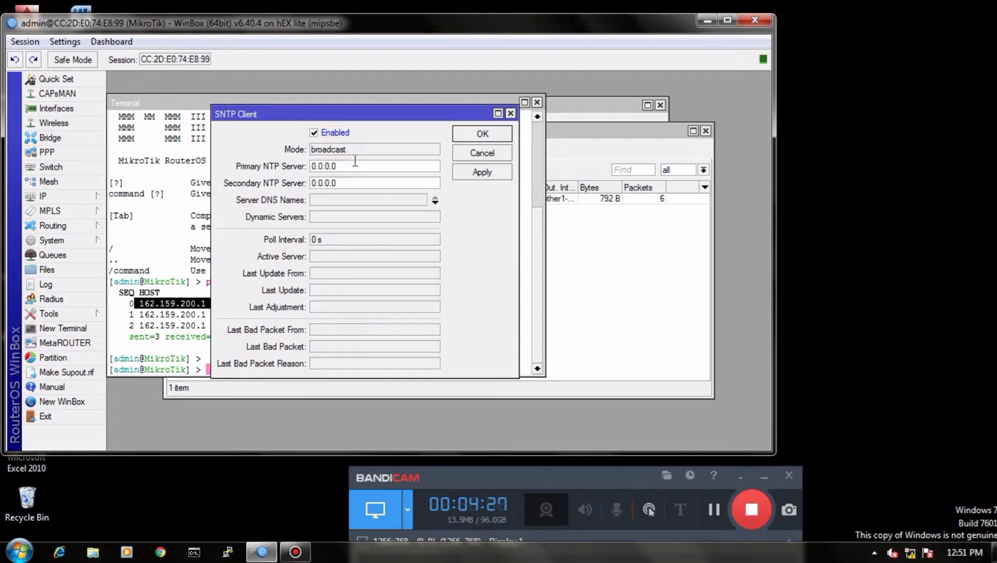
key("BackSpace")
key("BackSpace")
key("BackSpace")
key("BackSpace")
key("BackSpace")
right_click(316, 166)
left_click(349, 205)
left_click(359, 182)
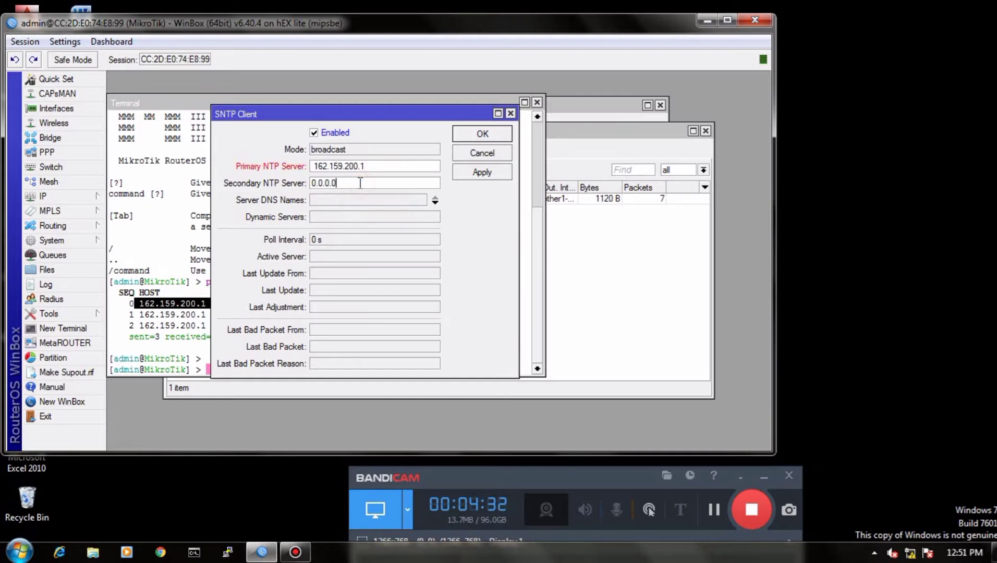
left_click(314, 166)
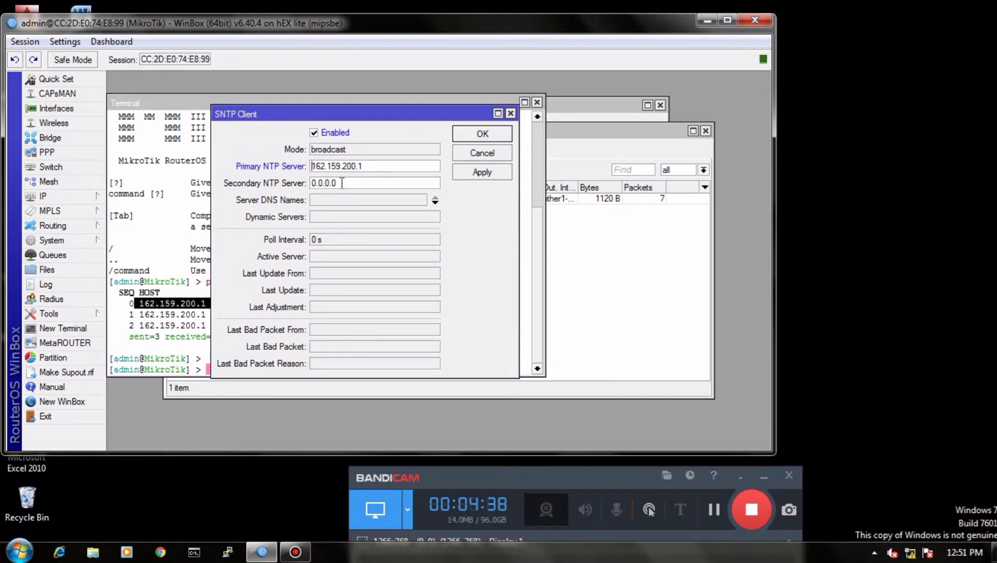
Step: Set the secondary NTP server to 162.159.200.123 and save the SNTP client settings
left_click_drag(339, 182, 315, 187)
key("BackSpace")
right_click(325, 182)
left_click(359, 222)
type("23")
left_click(482, 173)
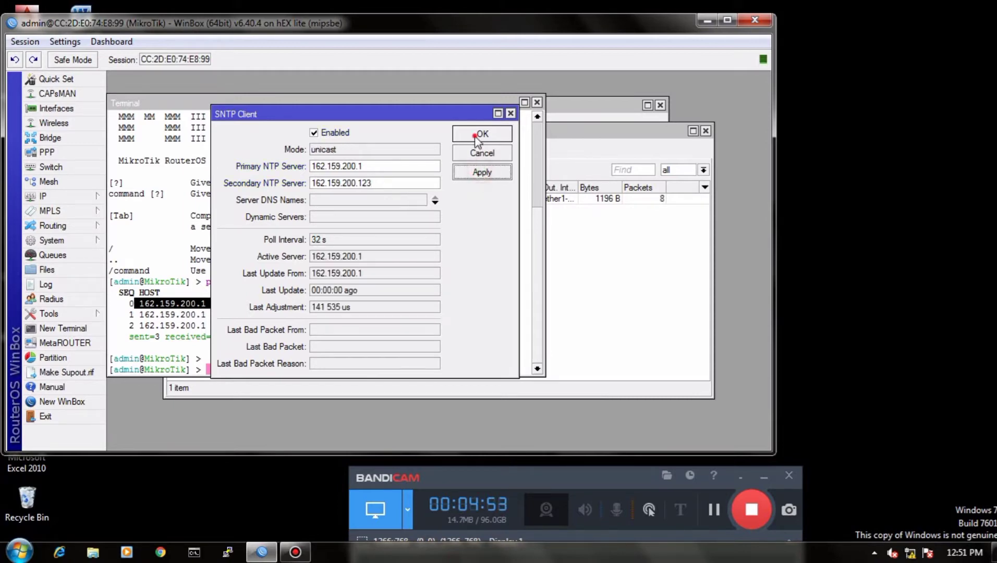
left_click(478, 134)
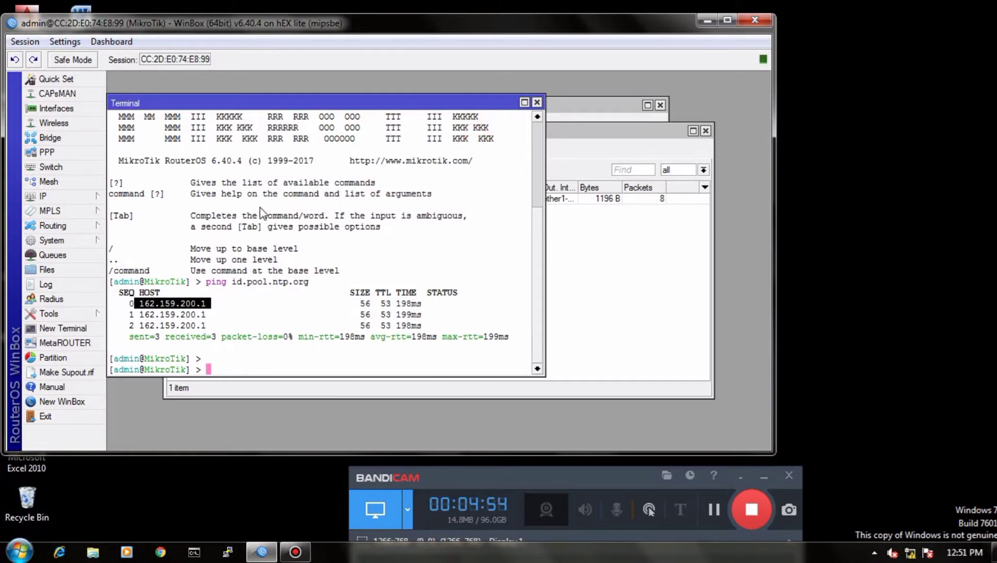
Step: Check the router's time, date and time zone in the system clock settings and confirm them
left_click(53, 238)
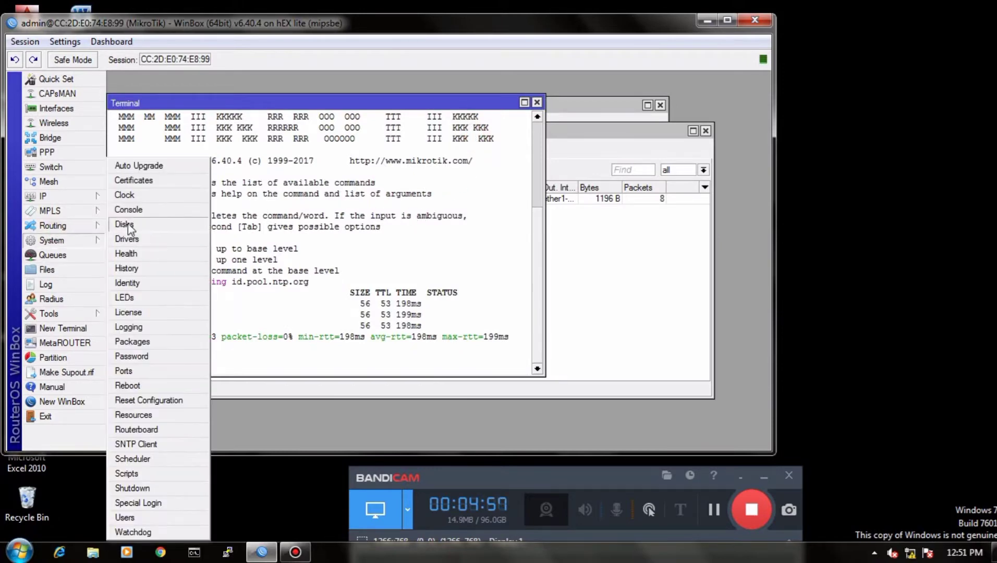
left_click(141, 192)
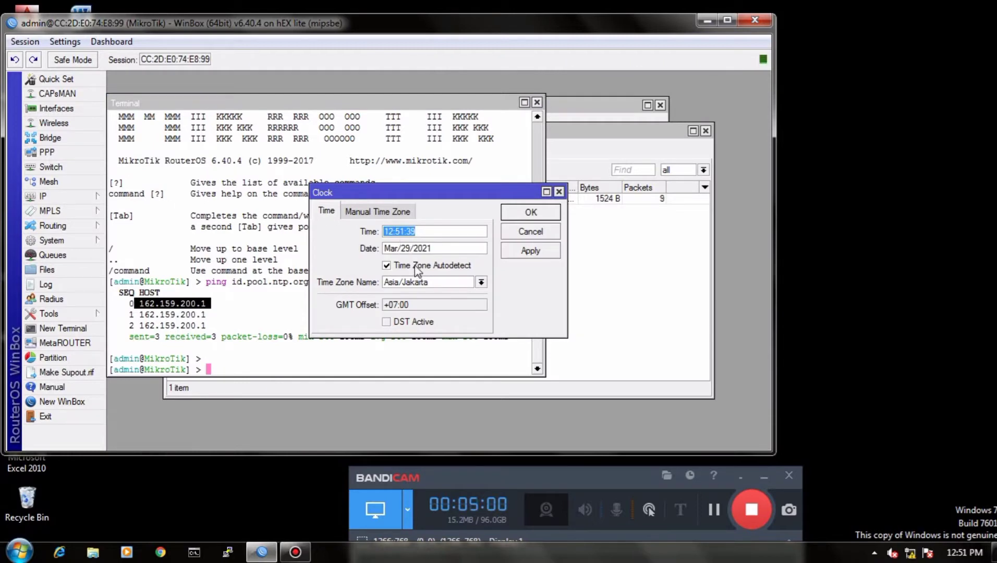
left_click(530, 251)
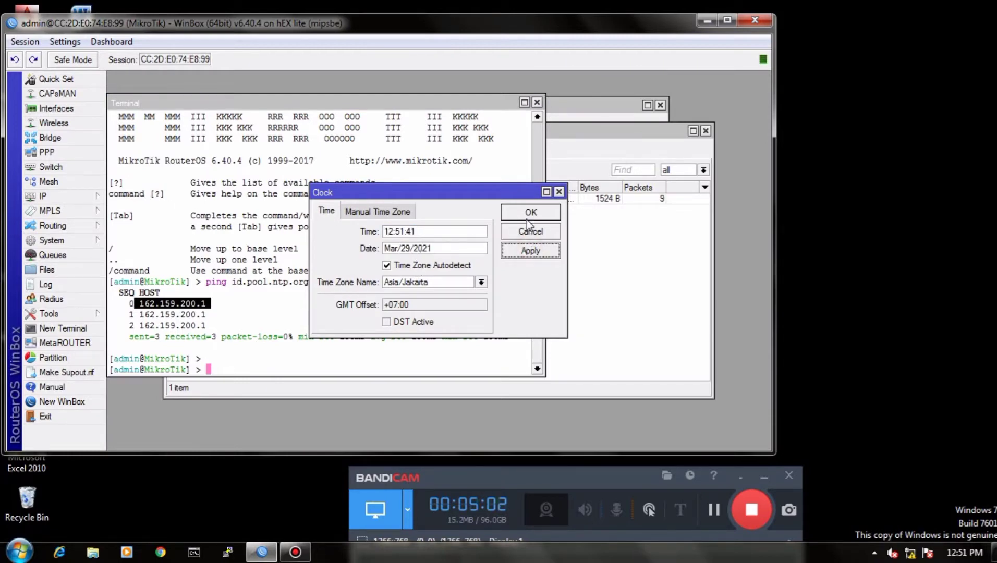
left_click(527, 213)
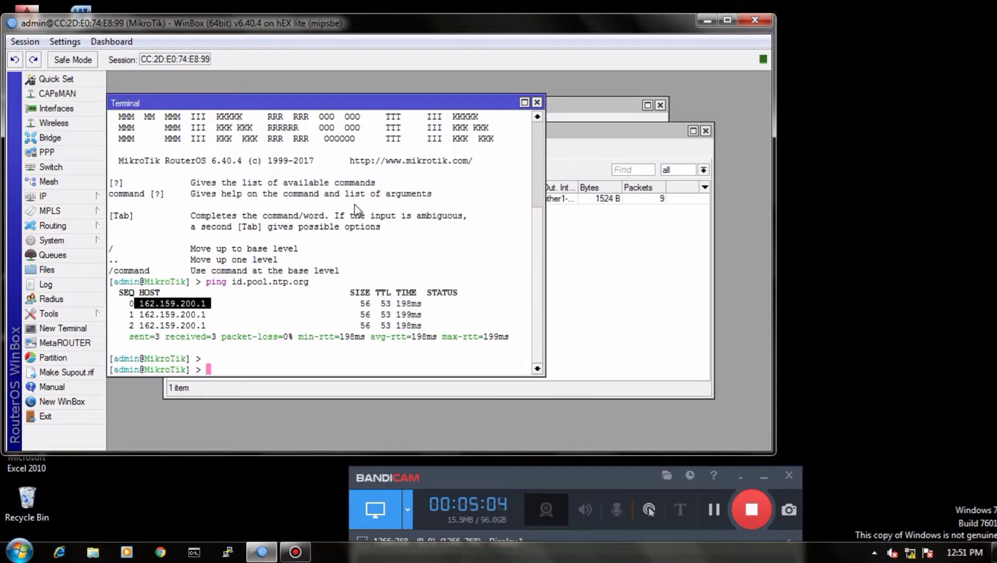
Step: Start a new firewall filter rule and set its chain to input
left_click(67, 197)
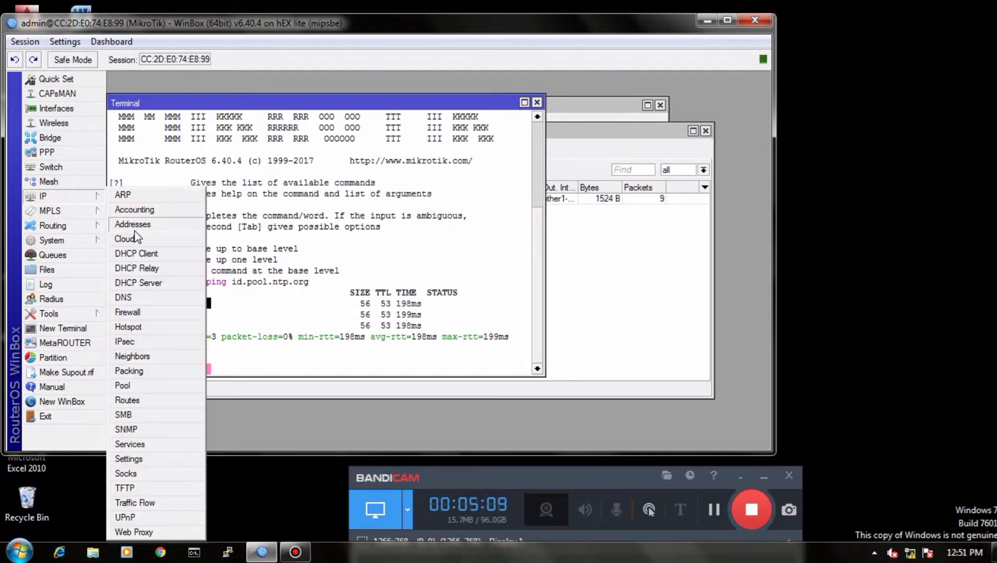
left_click(140, 311)
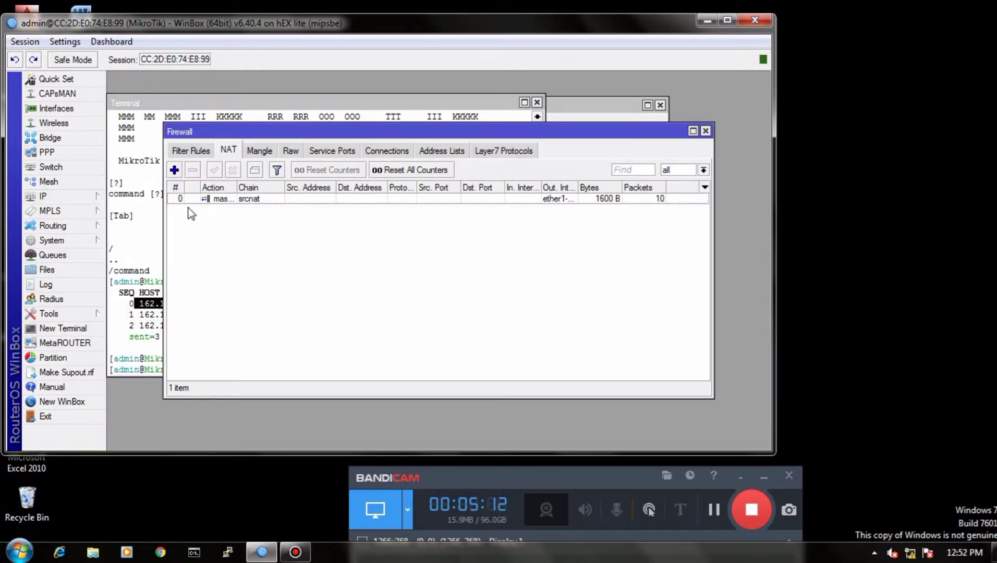
left_click(191, 151)
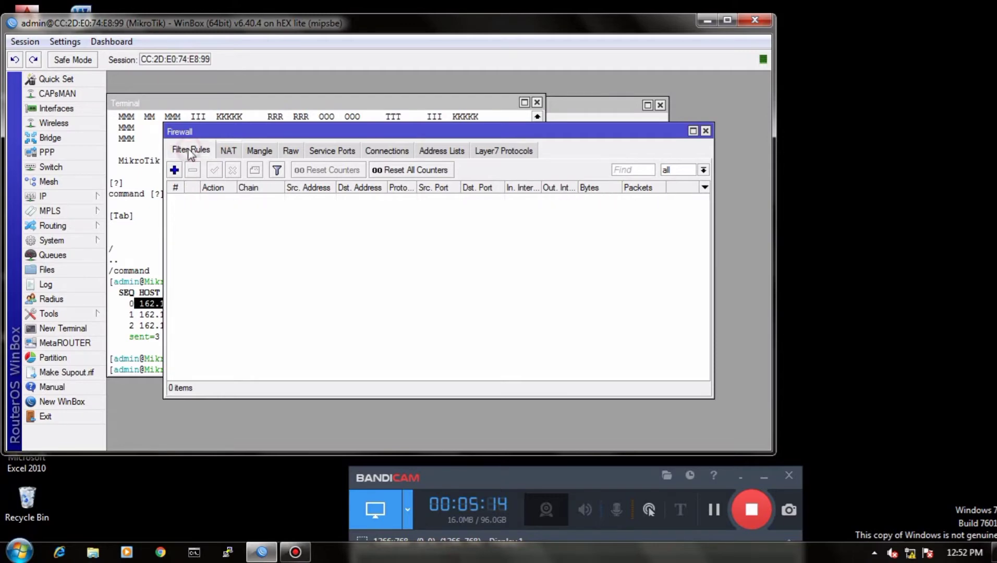
left_click(176, 172)
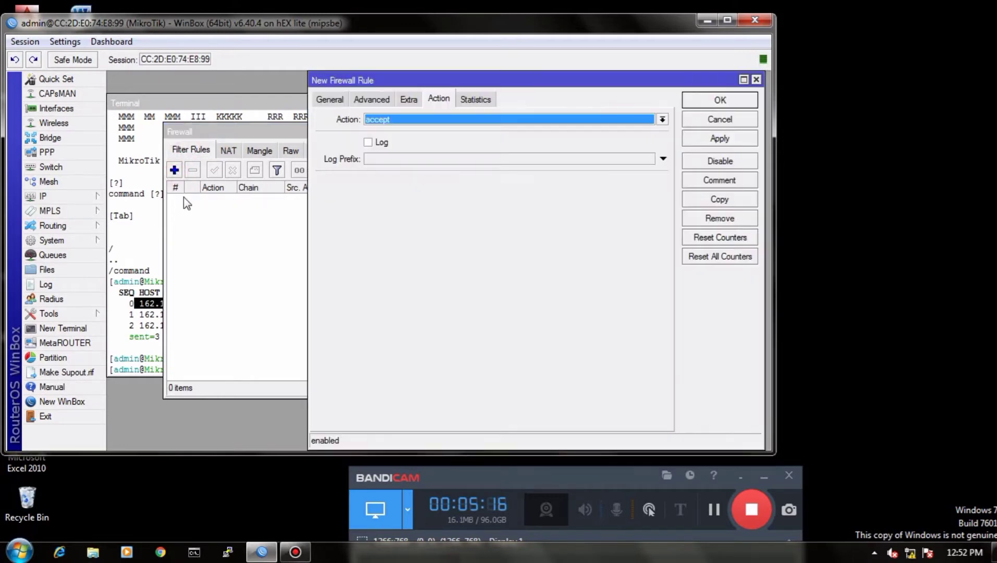
left_click(329, 100)
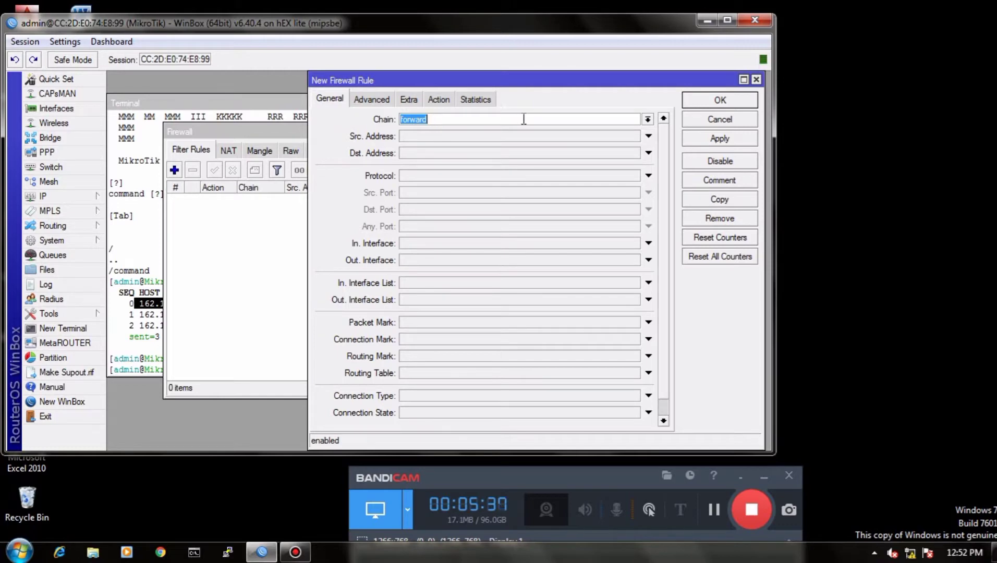
left_click(647, 119)
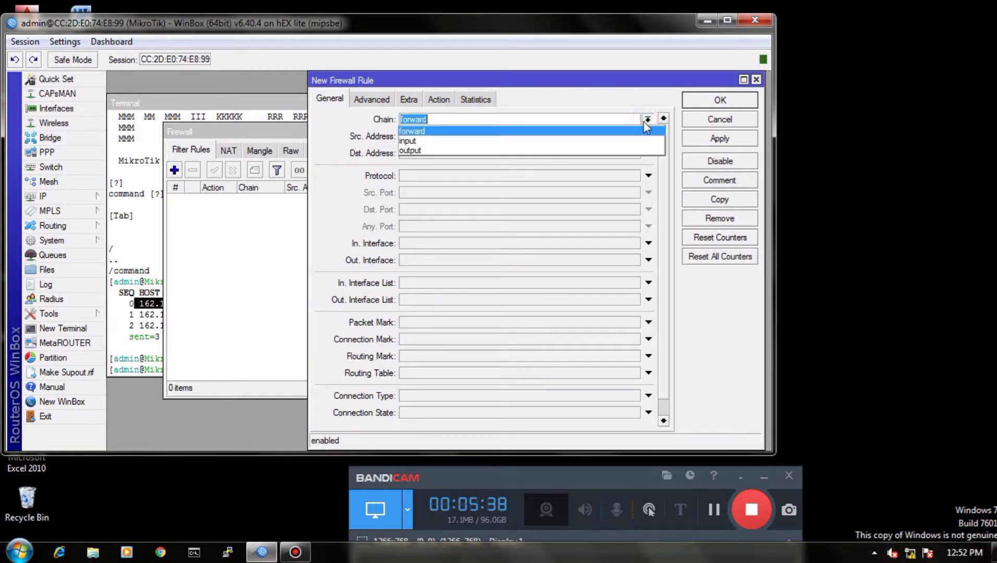
left_click(490, 140)
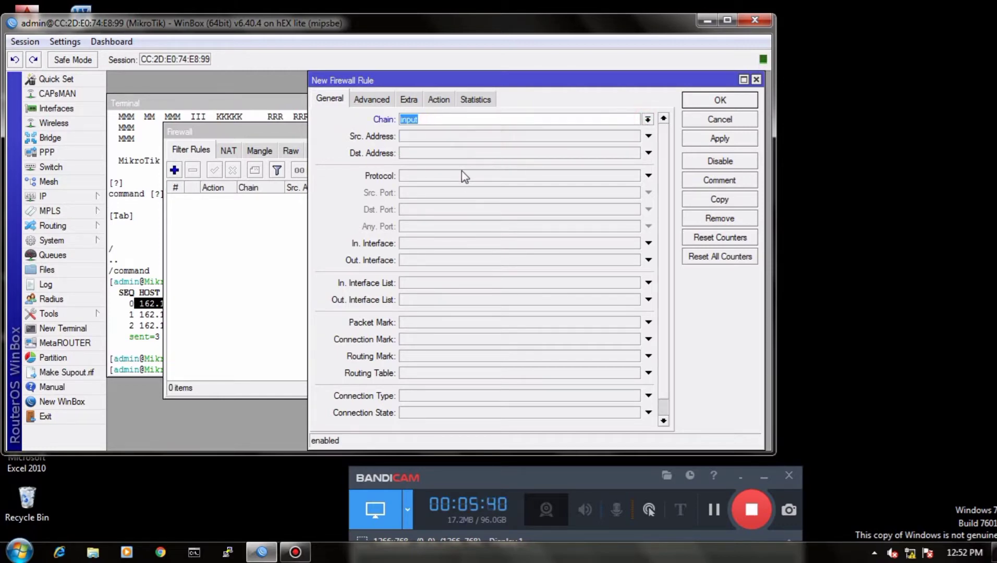
Step: Set the input rule's source address to the range 192.168.100.2-192.168.100.50
left_click(430, 137)
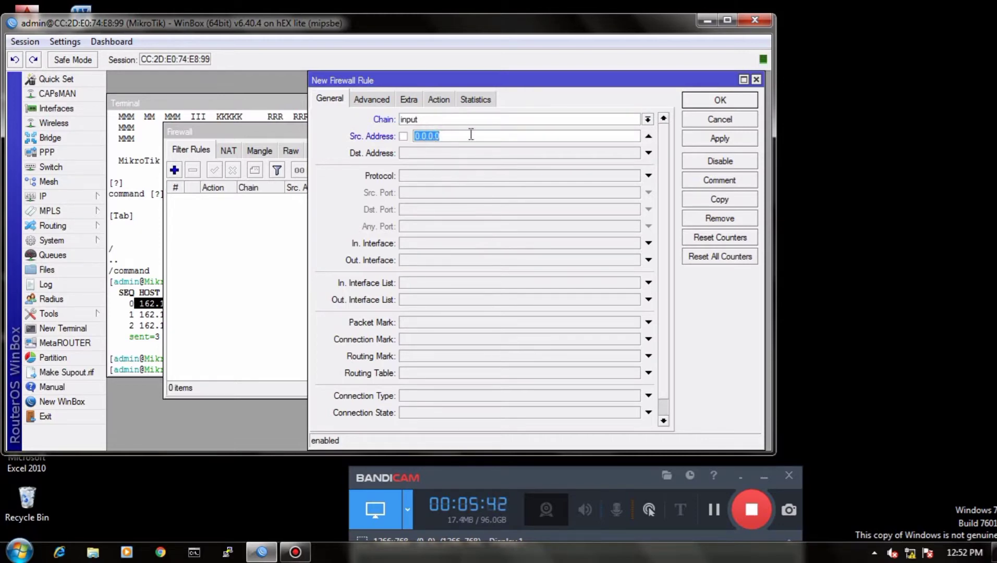
type("192.168.100")
type(".168.1")
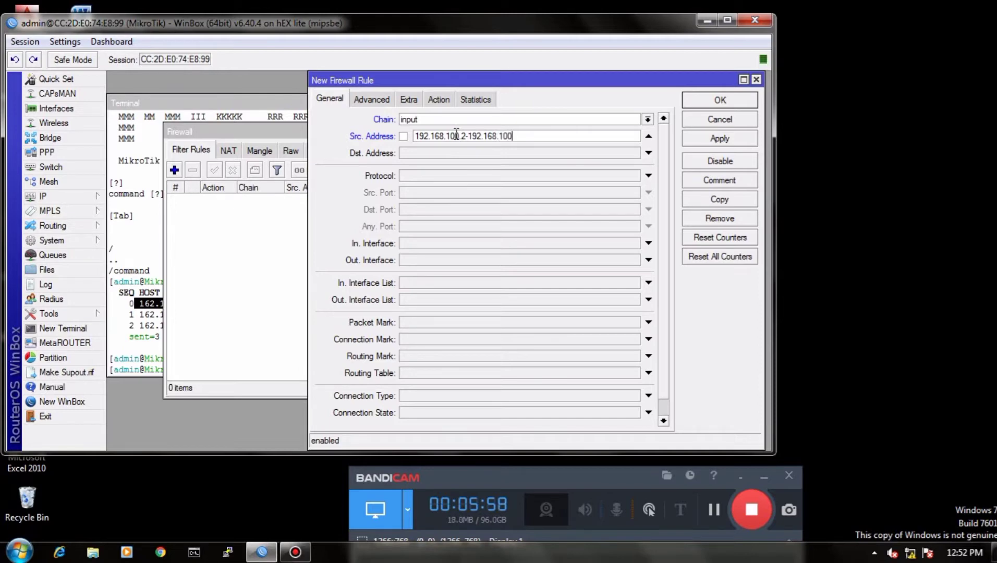
type("50")
Step: Set the input rule's destination address to 192.168.100.1 and its protocol to icmp
left_click(458, 154)
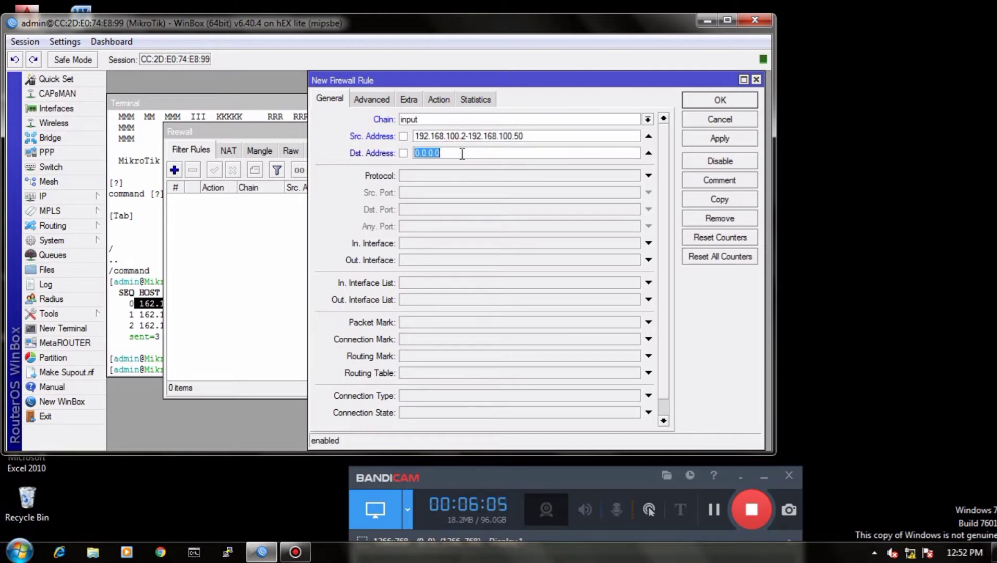
type("192.168.100.1")
left_click(455, 176)
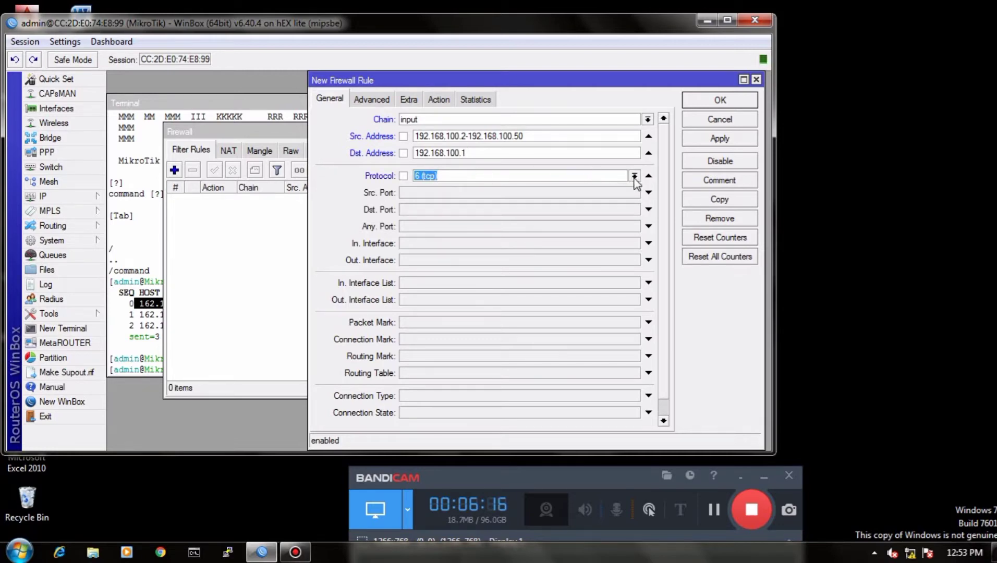
left_click(634, 177)
left_click(437, 190)
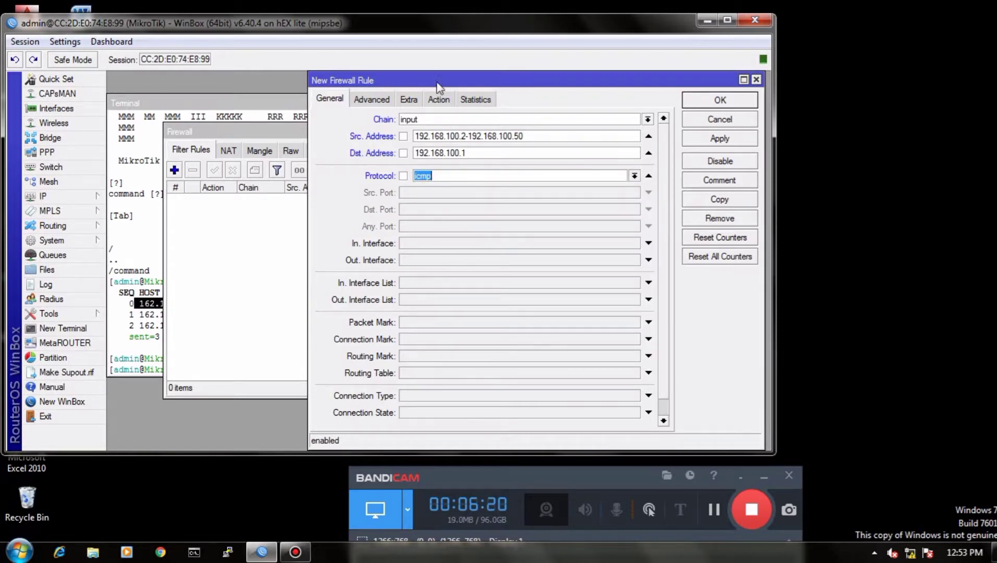
Step: Set the action of the input chain rule to drop
left_click(439, 99)
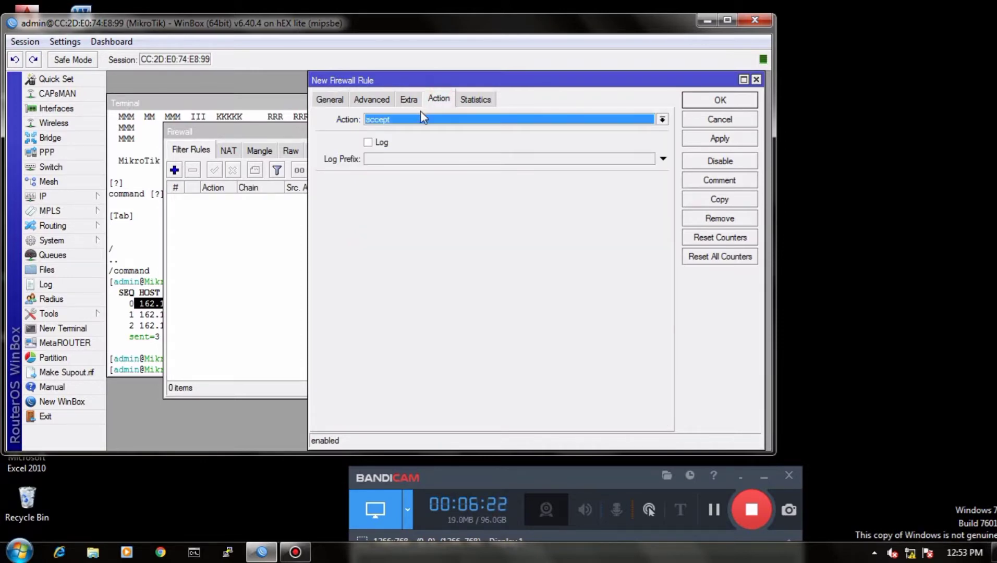
left_click(432, 118)
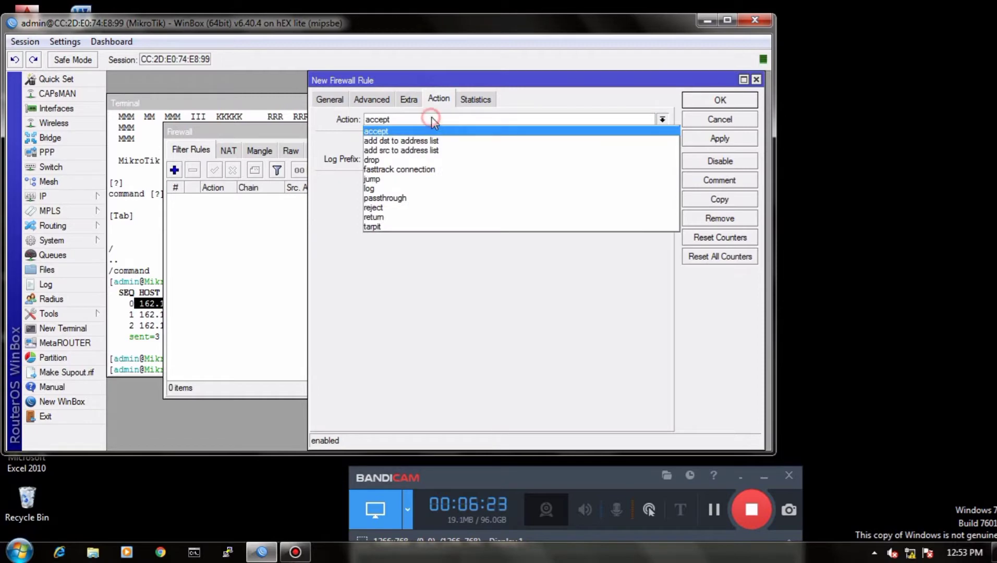
left_click(394, 157)
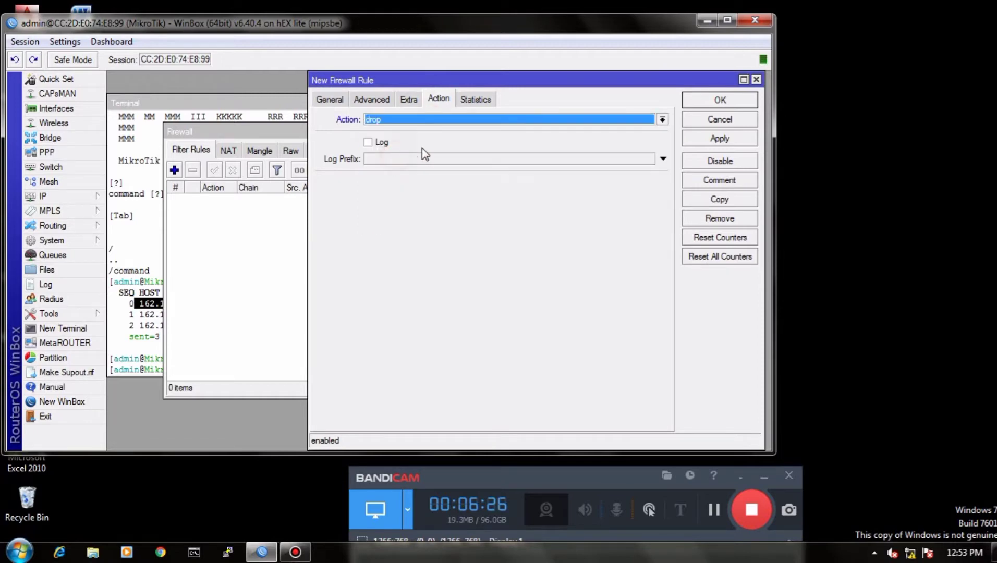
Step: Add the comment "block ping ke router" to the input rule and save the rule
left_click(705, 180)
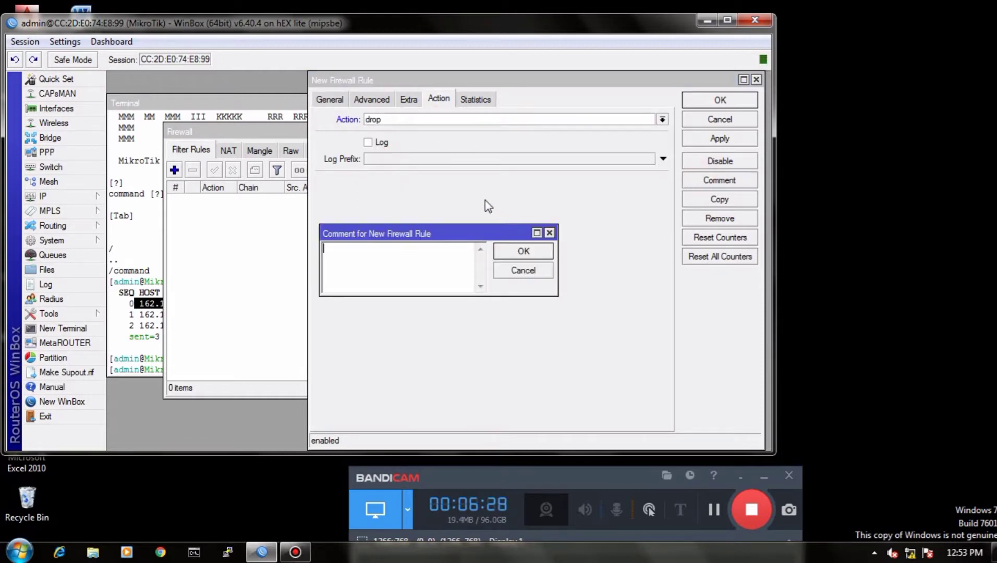
type("block ping")
left_click(537, 253)
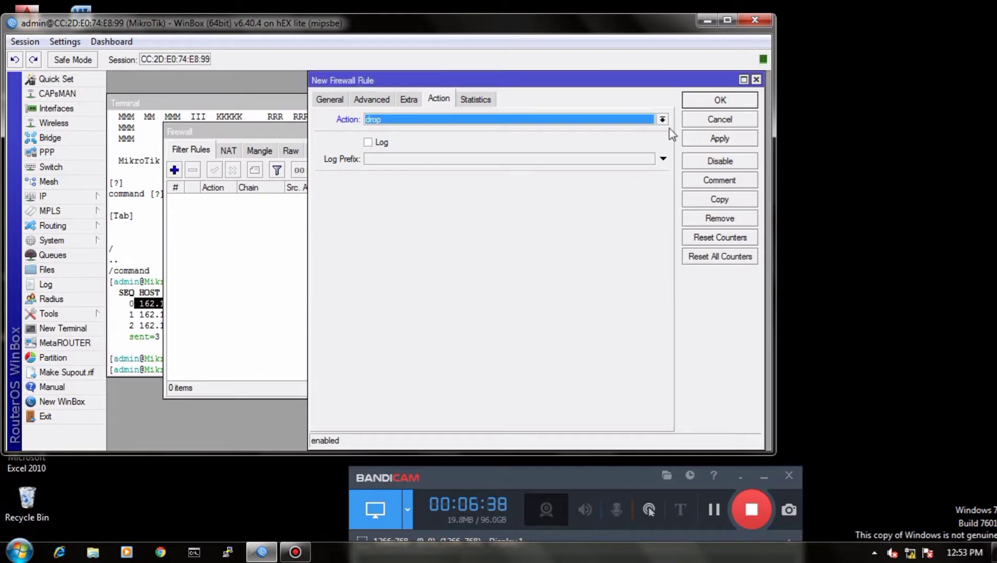
left_click(719, 139)
left_click(712, 99)
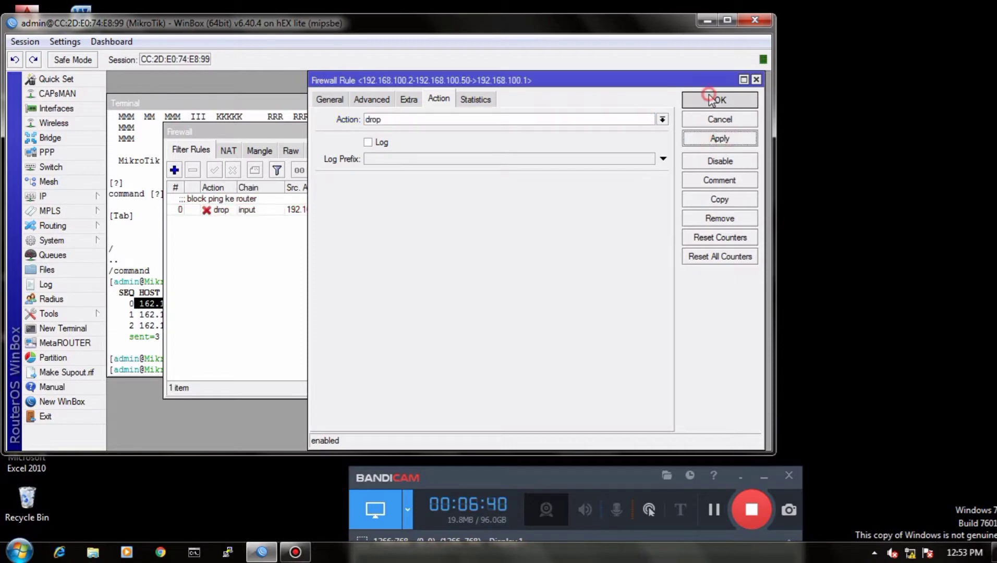
Step: Start a second filter rule in the forward chain with the source address range 192.168.100.51-192.168.100.100
left_click(175, 170)
left_click(329, 100)
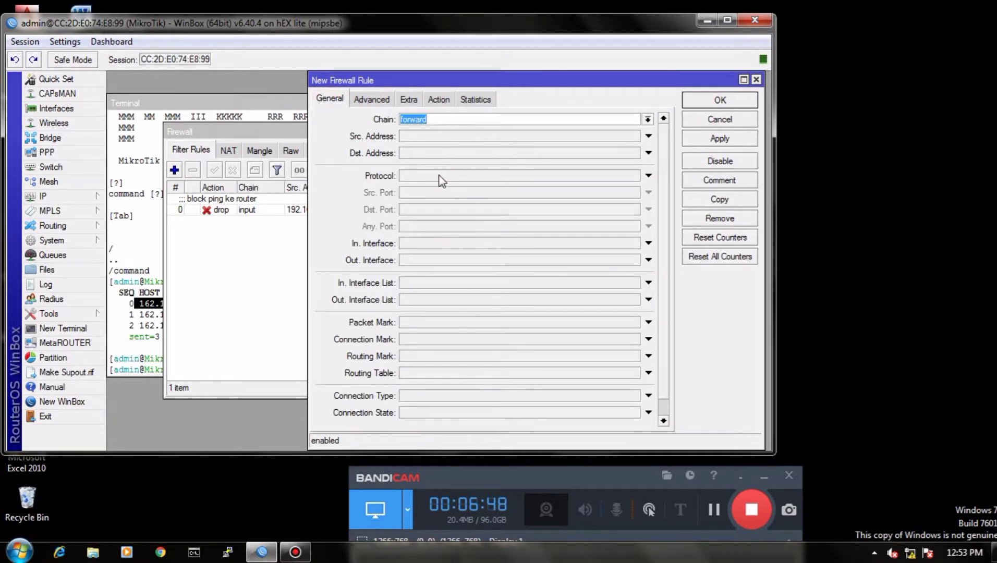
left_click(428, 136)
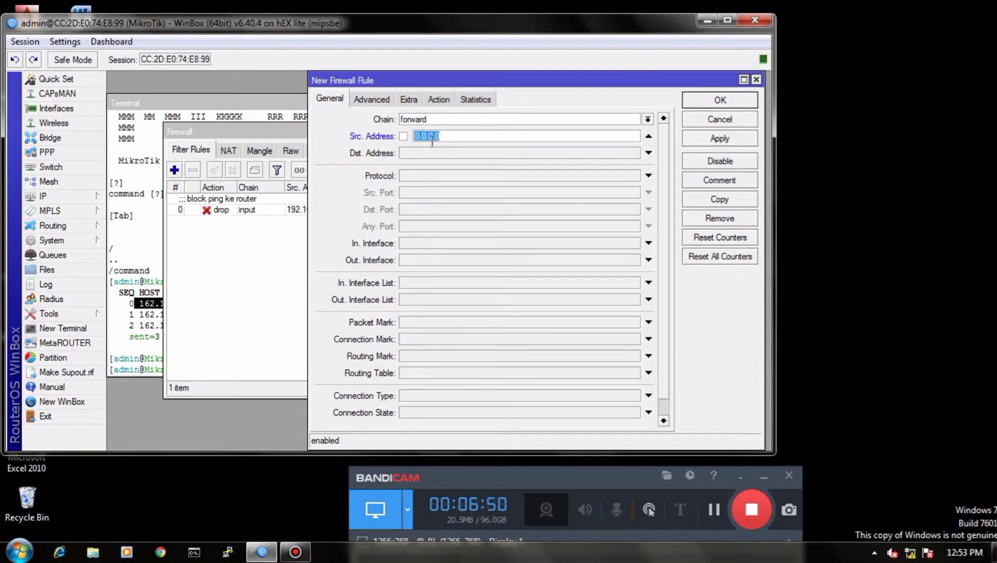
type("192.168.100.51-192")
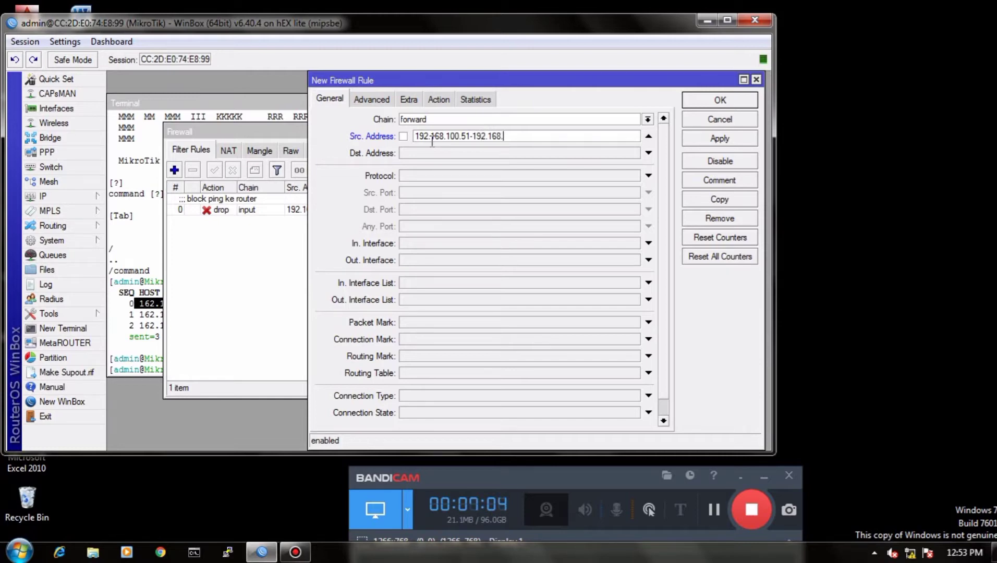
type(".168.100.10")
Step: Set the forward rule's destination address to 192.168.200.0/24 and its protocol to icmp
left_click(429, 154)
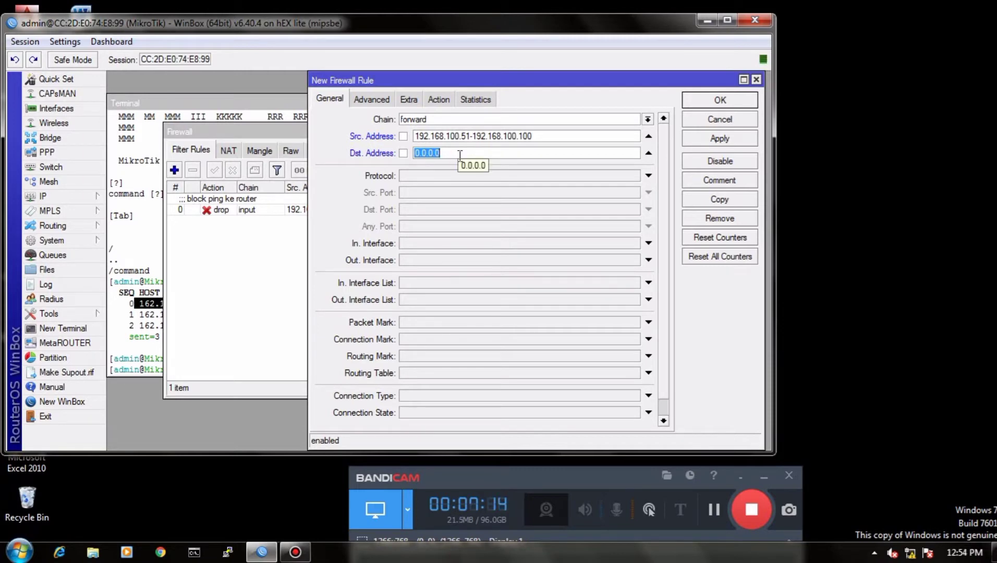
type("192.168.200.0/2")
type("4")
left_click(475, 174)
left_click(634, 175)
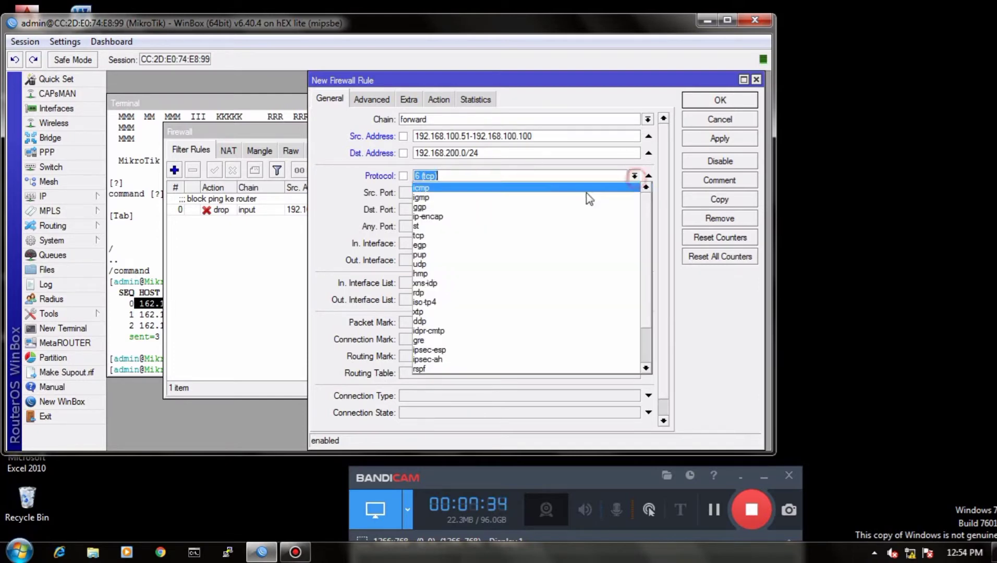
left_click(542, 184)
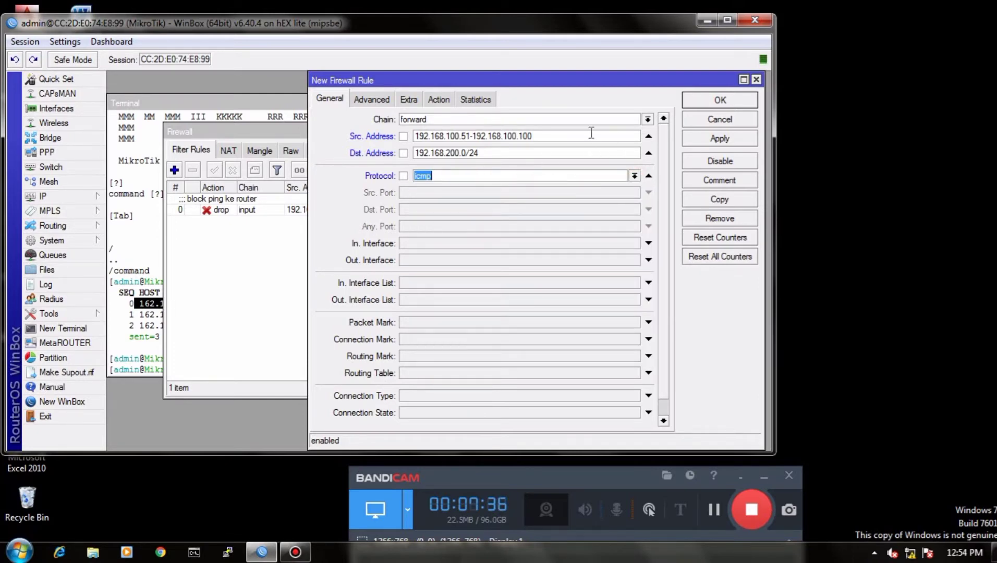
Step: Set the action of the forward chain rule to drop
left_click(438, 100)
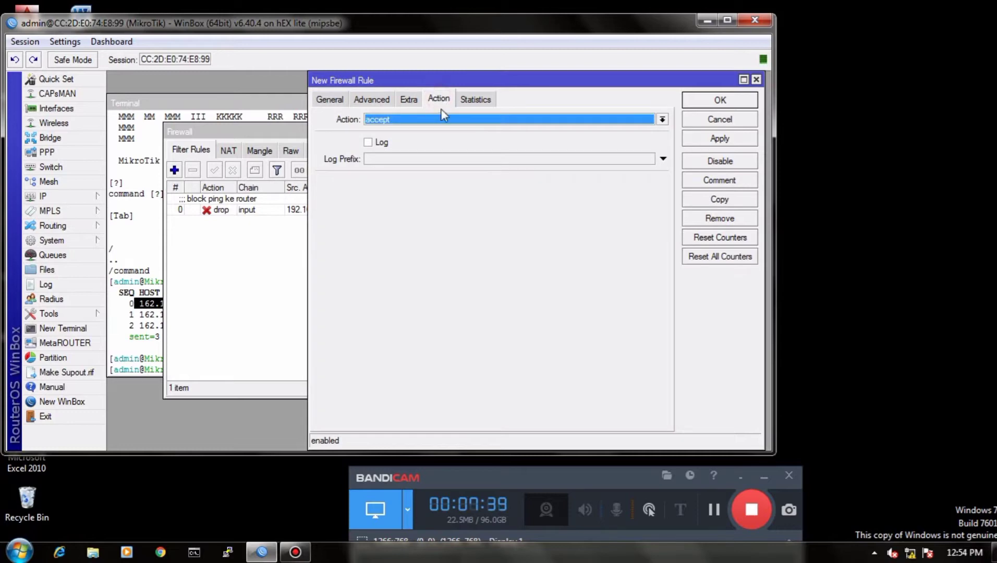
left_click(662, 119)
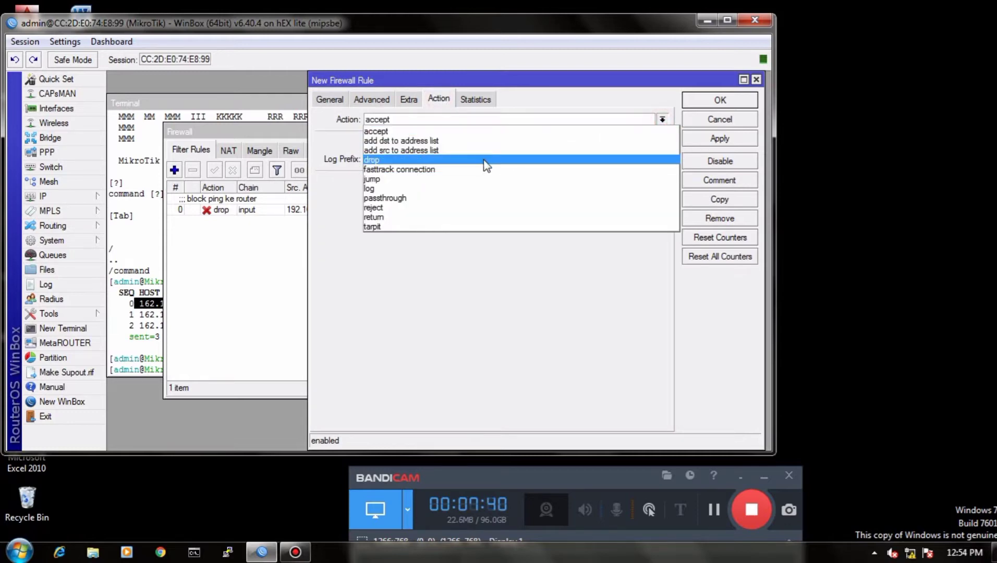
left_click(485, 158)
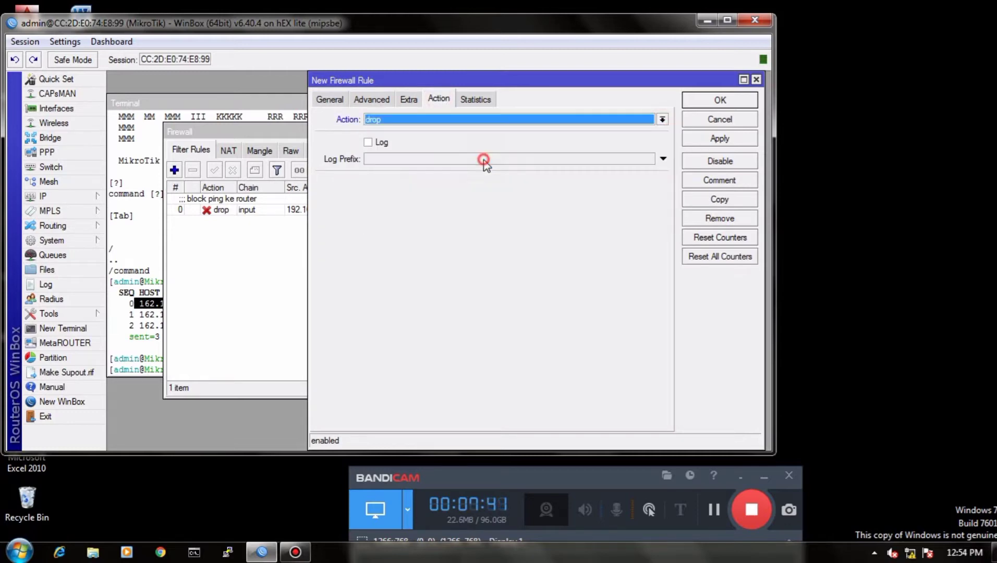
Step: Add the comment "block ping ke wlan" to the forward rule and save the rule
left_click(713, 180)
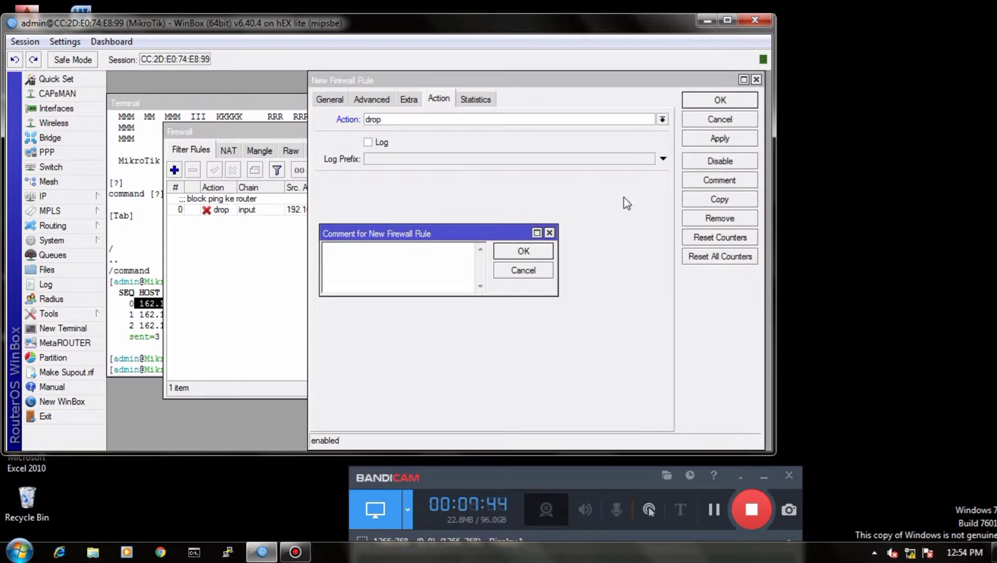
type("b")
type("lock pig")
type("ng")
type(" ke wlan")
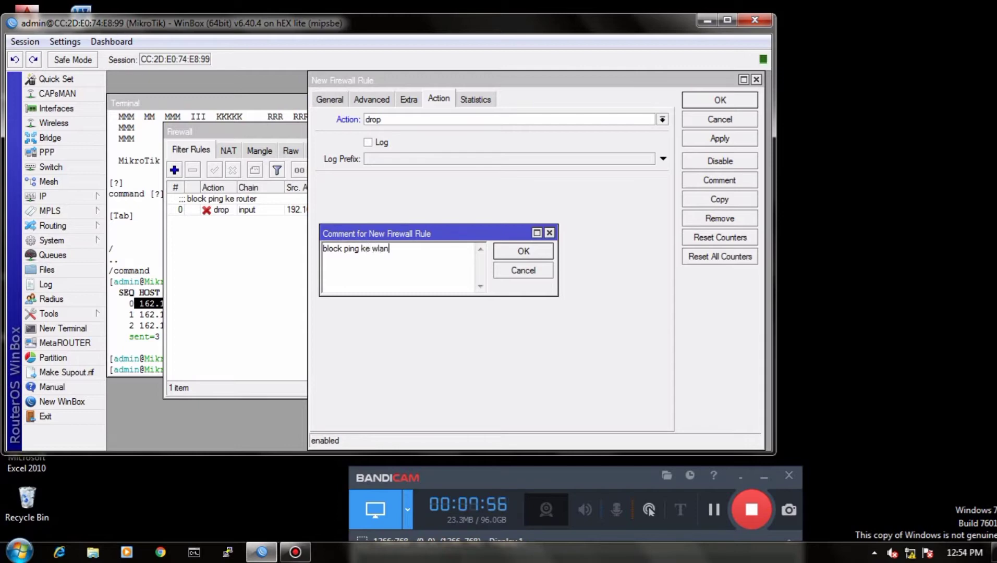
left_click(521, 252)
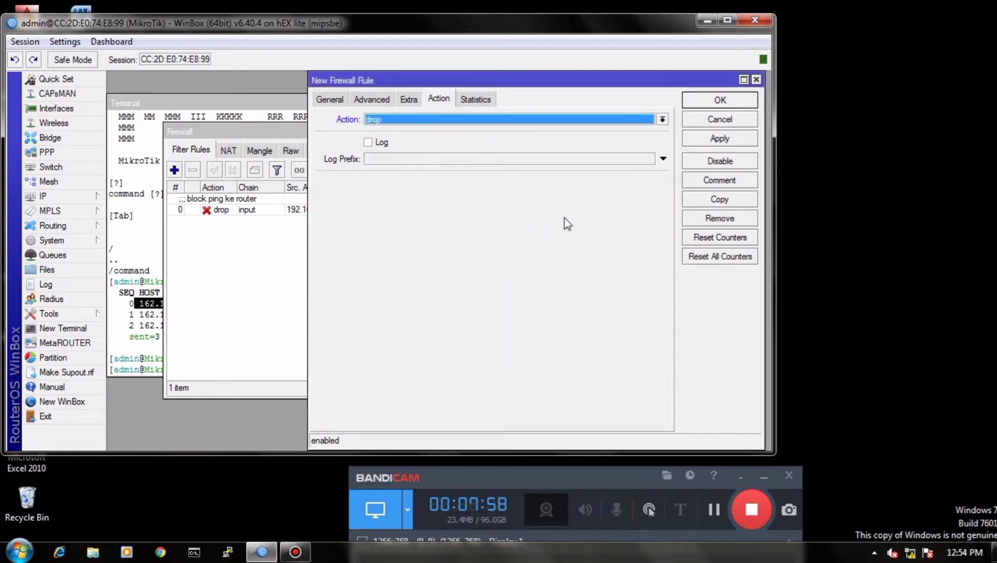
left_click(718, 139)
left_click(709, 102)
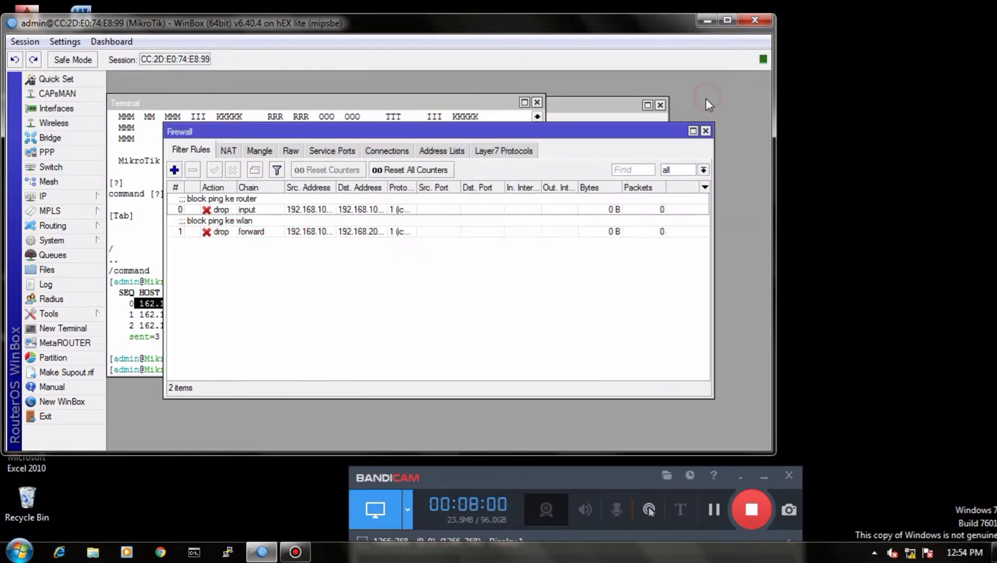
Step: Start a third firewall filter rule and set its chain to input
left_click(174, 169)
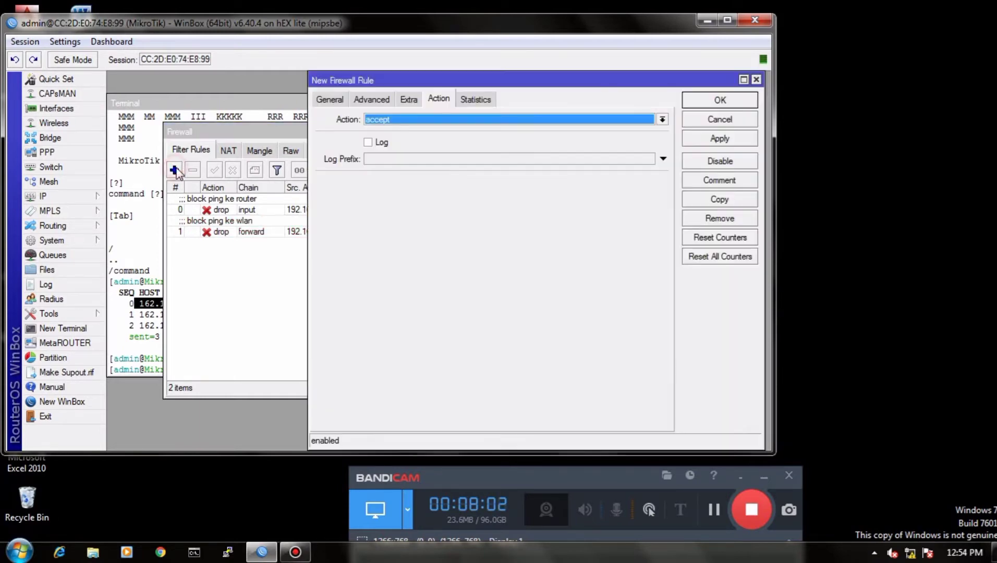
left_click(331, 100)
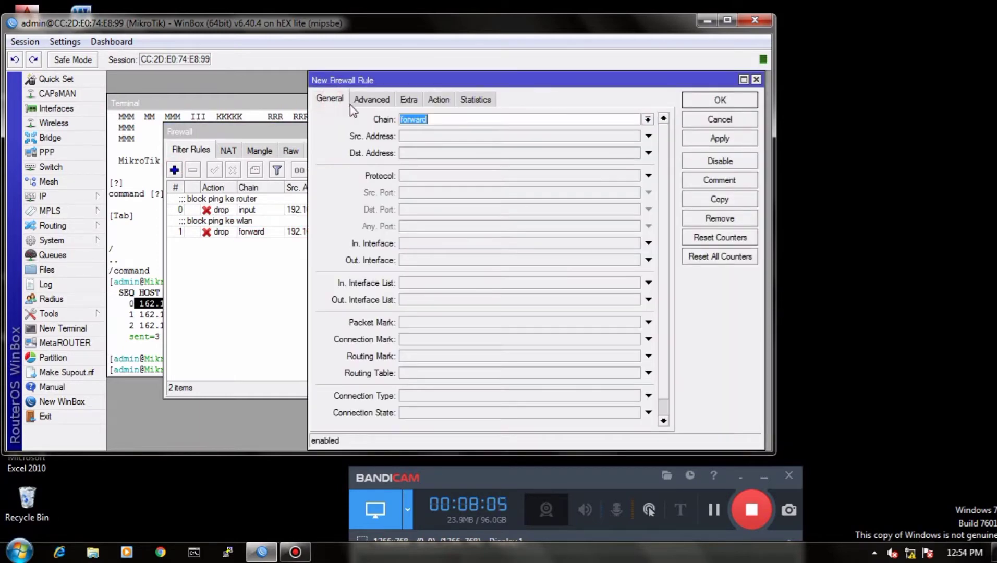
left_click(442, 120)
left_click(647, 120)
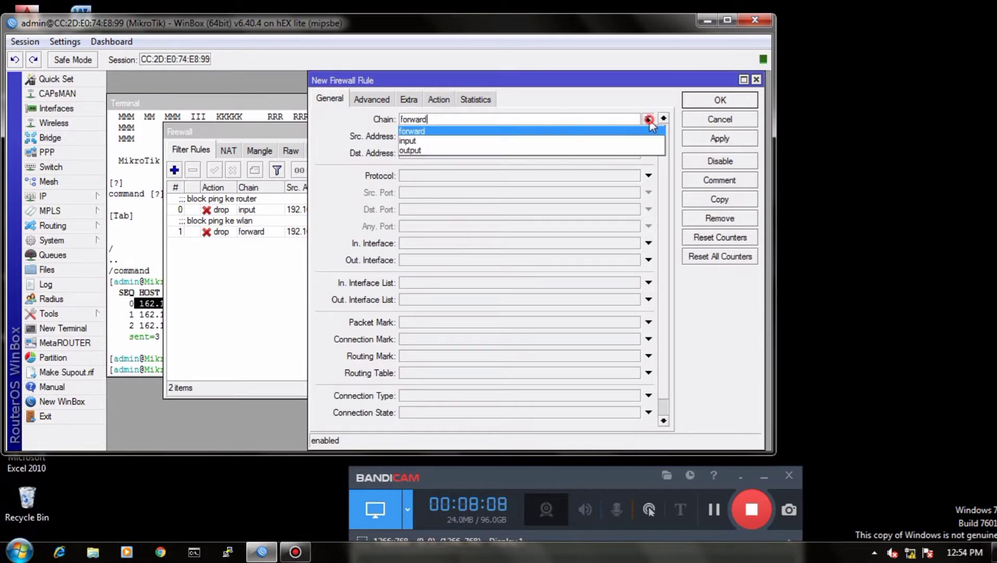
left_click(547, 138)
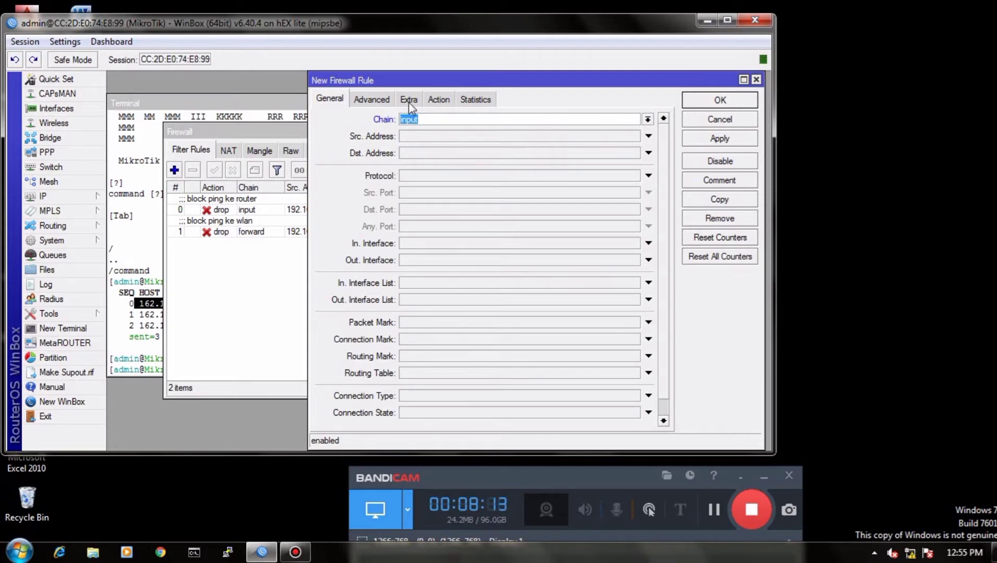
Step: Set the new input rule's action to log and enable its Log option
left_click(438, 100)
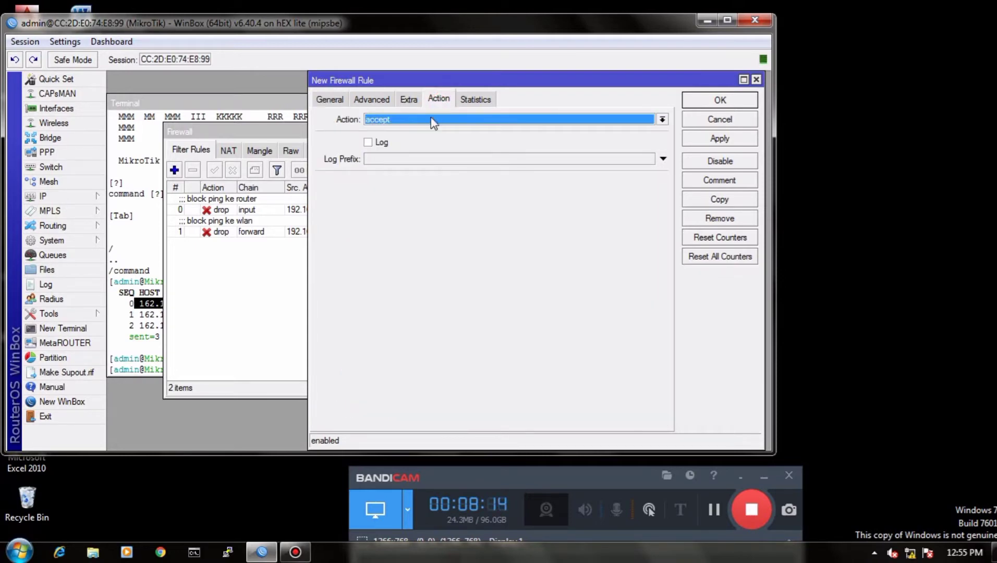
left_click(652, 119)
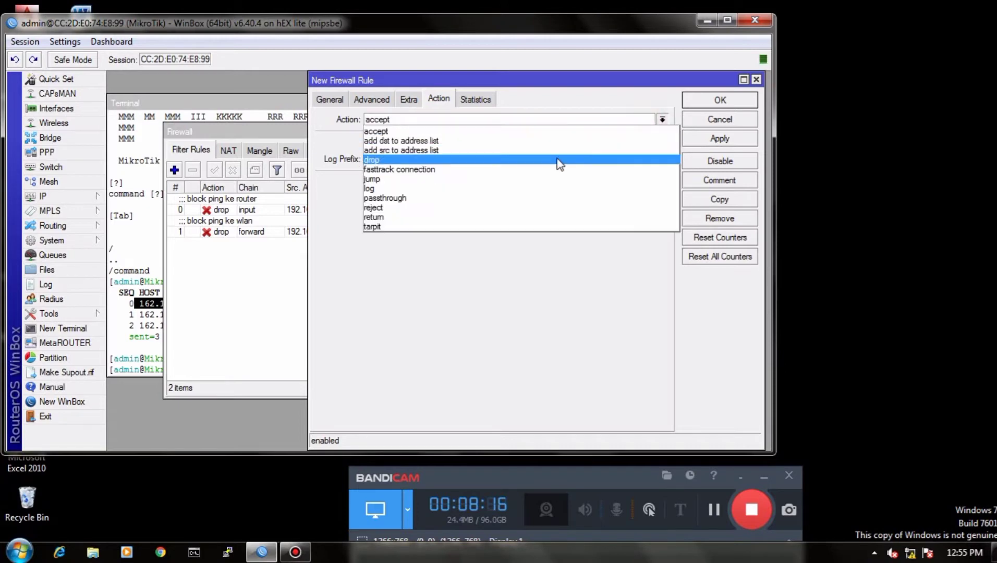
left_click(531, 185)
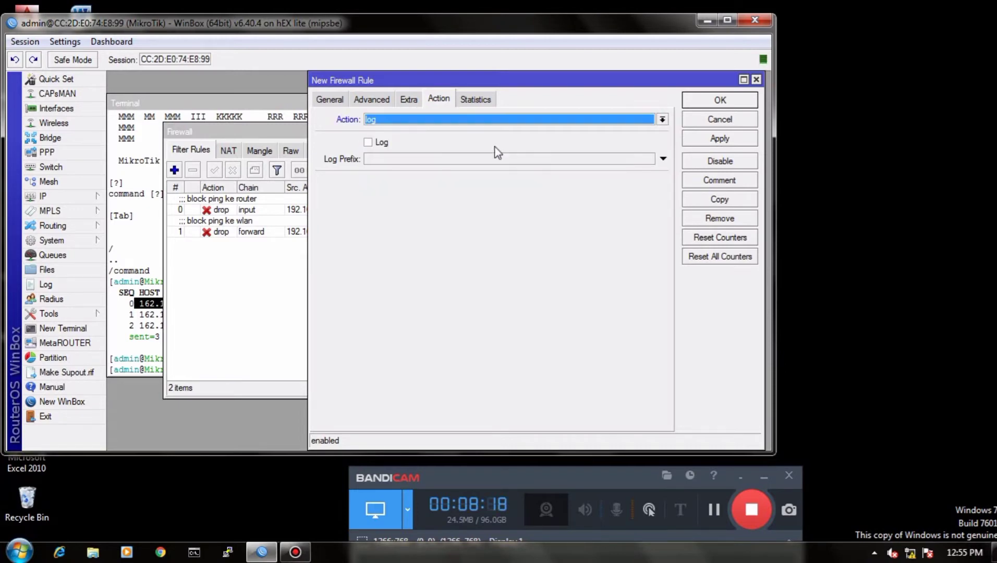
left_click(376, 143)
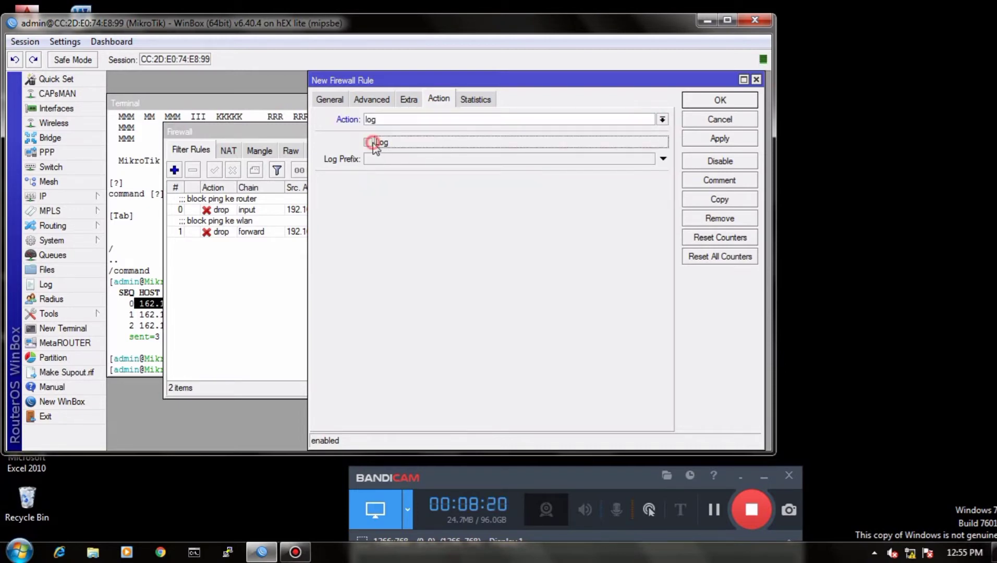
Step: Set the log prefix to "akses ke router" and save the firewall rule
left_click(411, 159)
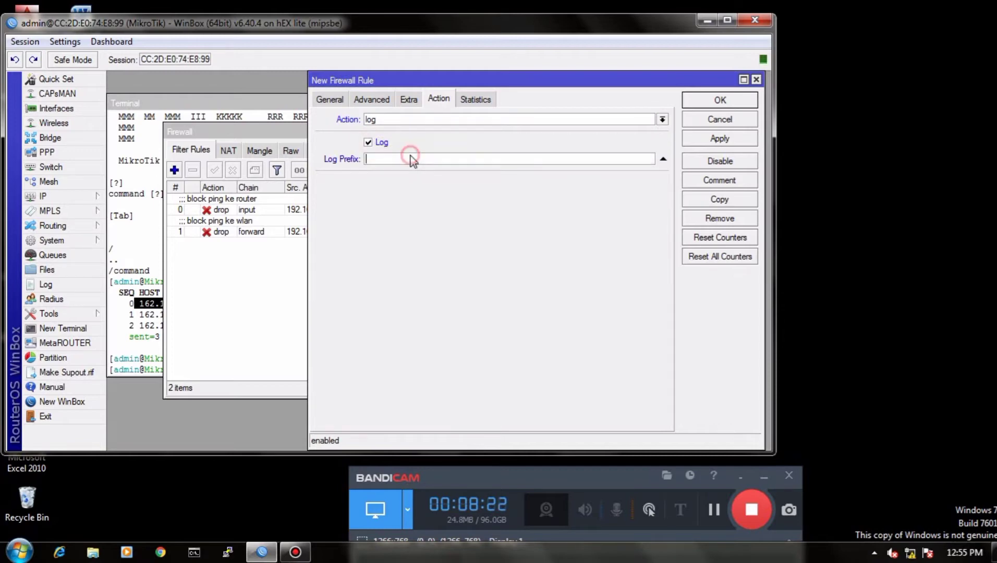
type("akses ke router")
left_click(697, 139)
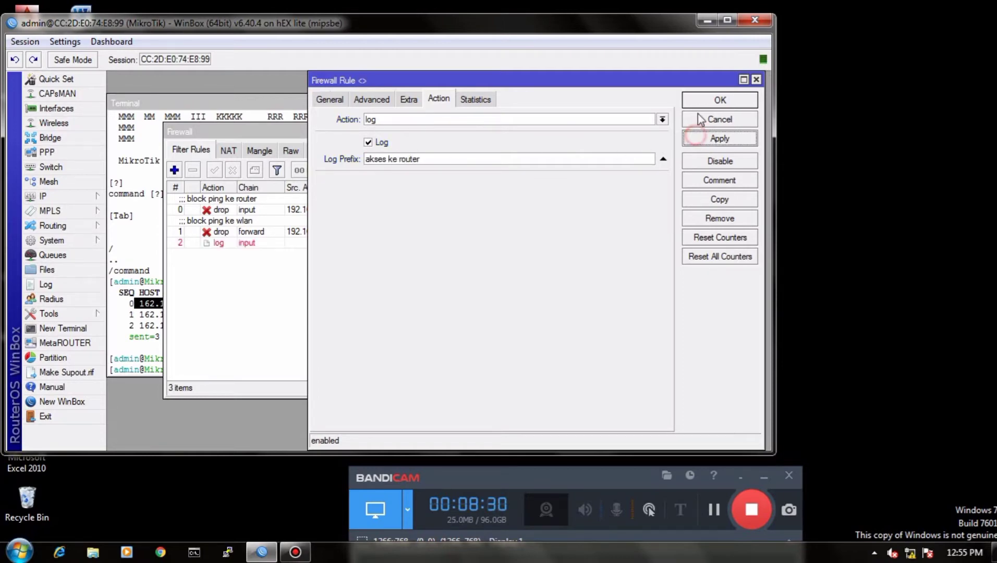
left_click(698, 101)
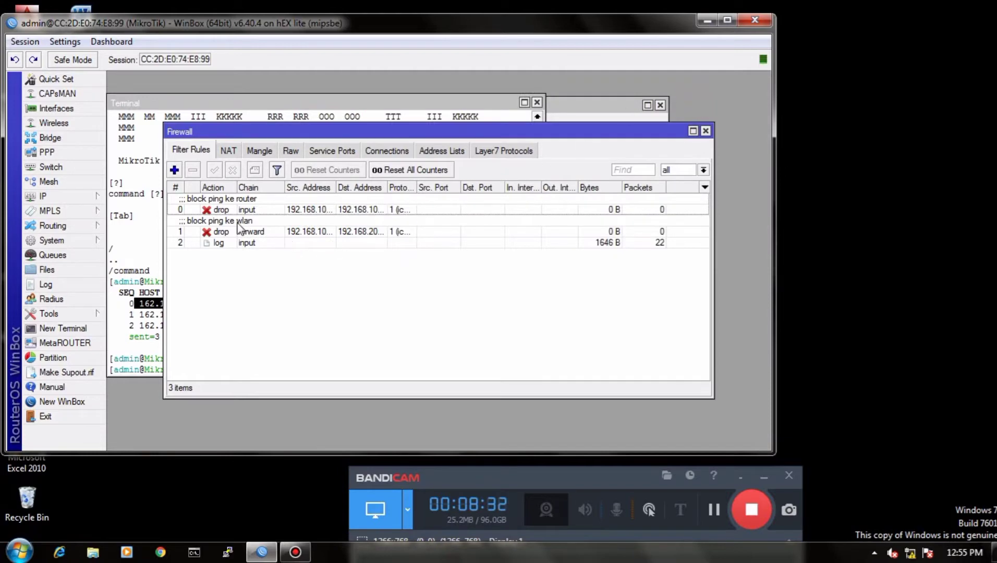
Step: Start a new rule in the system logging settings with the prefix "akses ke router"
left_click(59, 240)
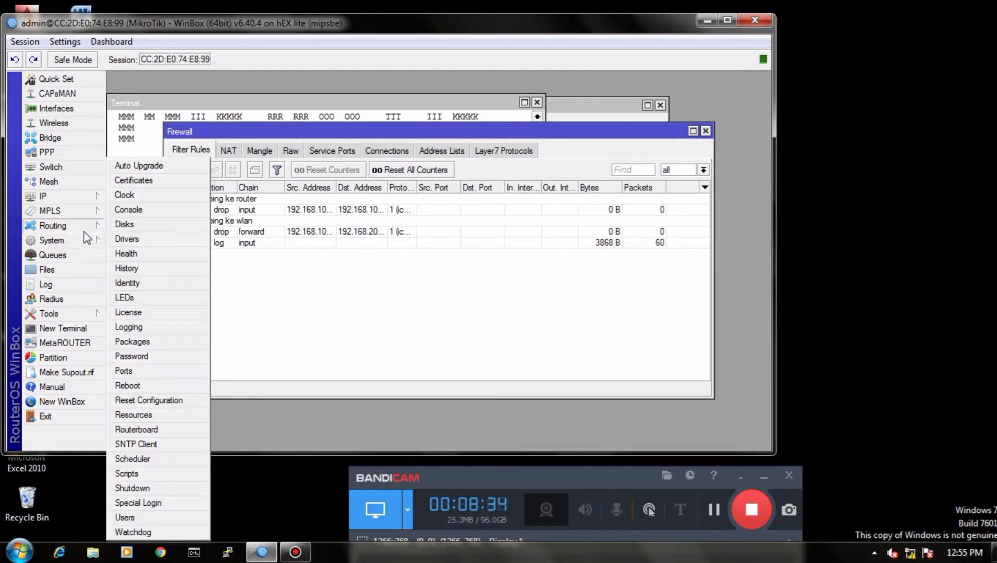
mouse_move(104, 226)
mouse_move(74, 247)
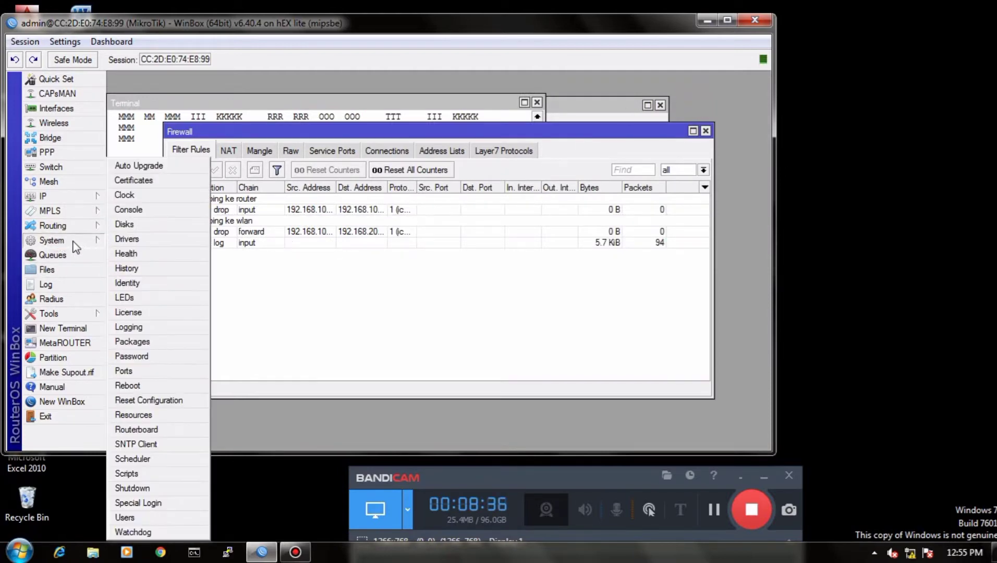
left_click(135, 327)
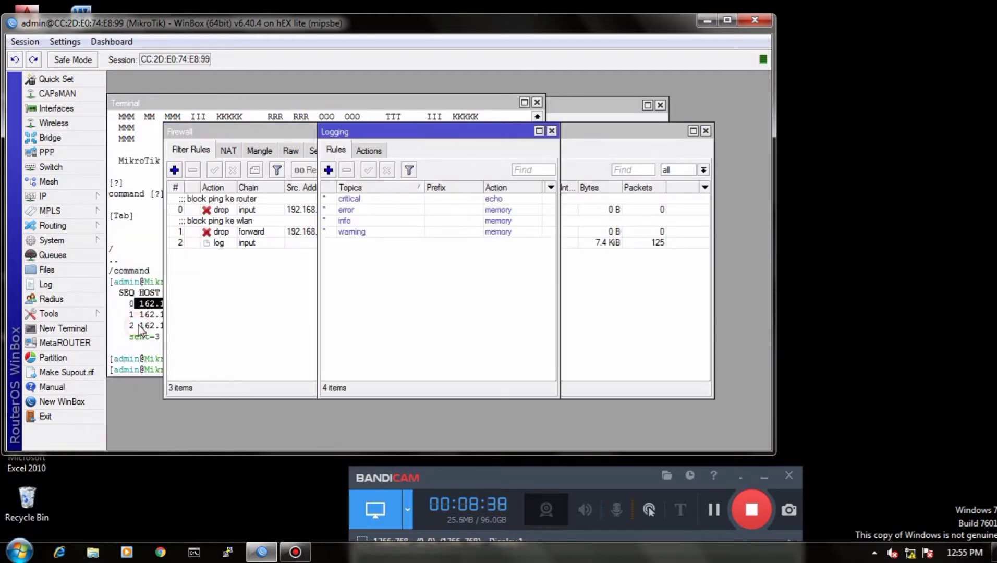
left_click(329, 170)
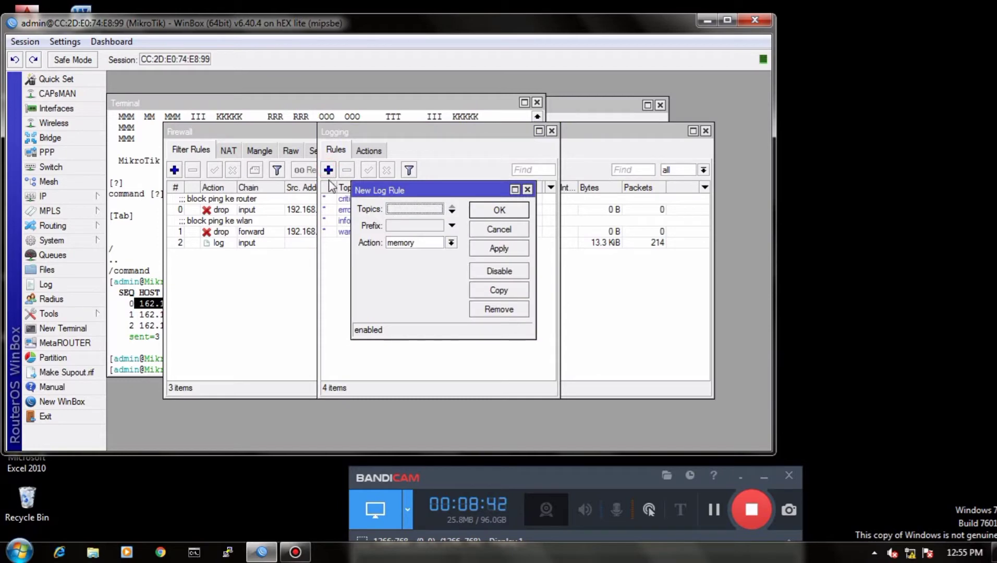
left_click(402, 225)
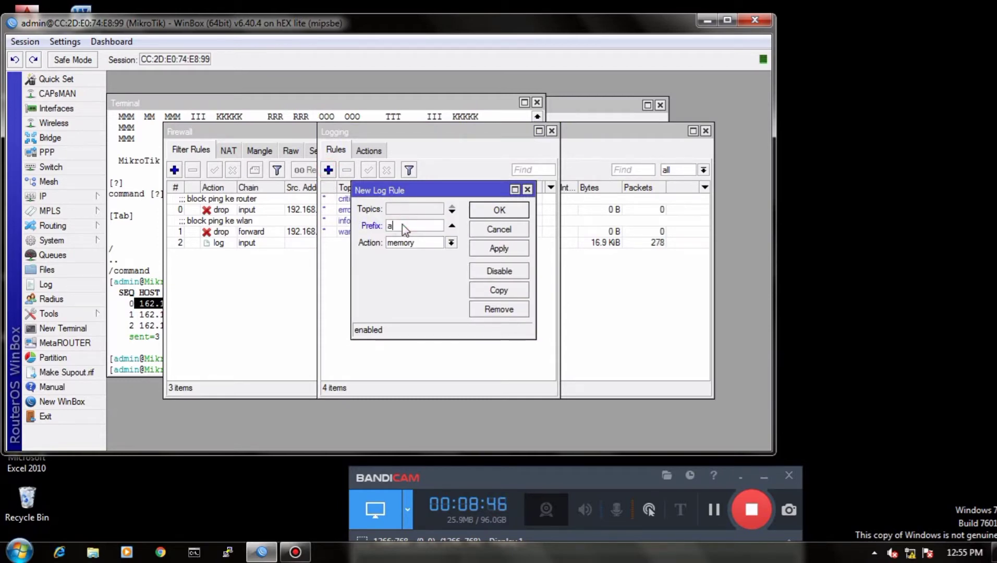
type("akses ke router")
Step: Set the log rule's action to disk and save the rule
left_click(451, 243)
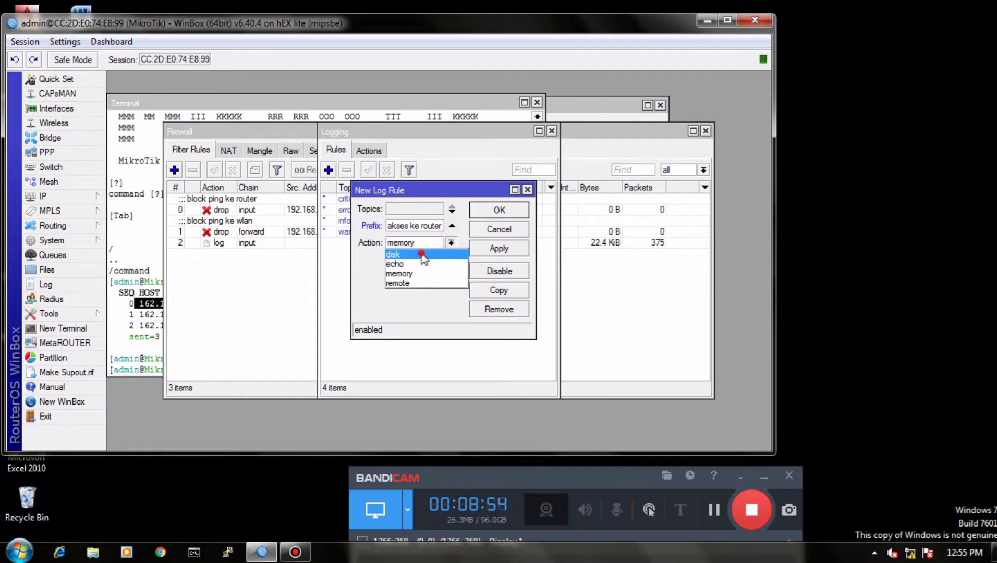
left_click(421, 254)
left_click(497, 247)
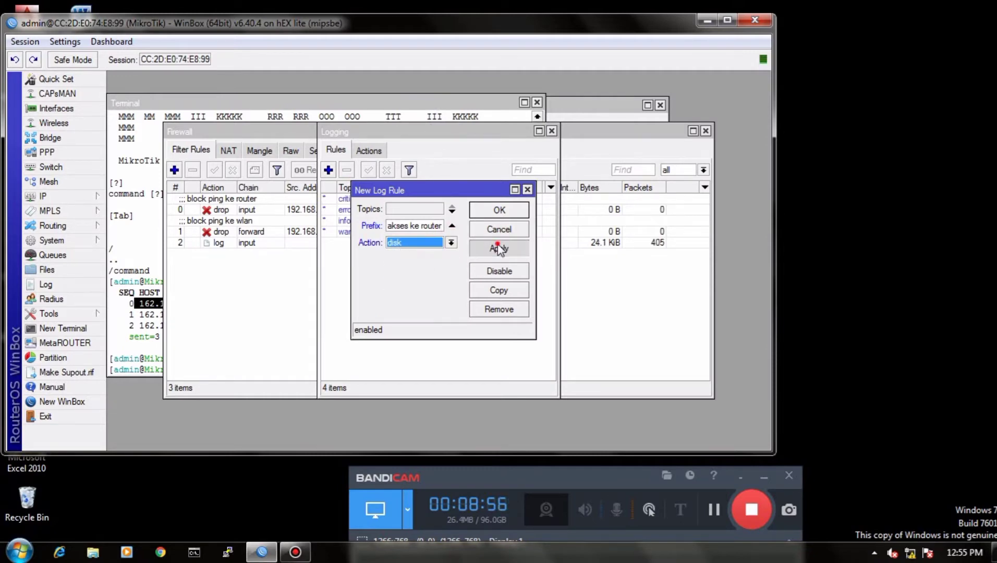
left_click(503, 209)
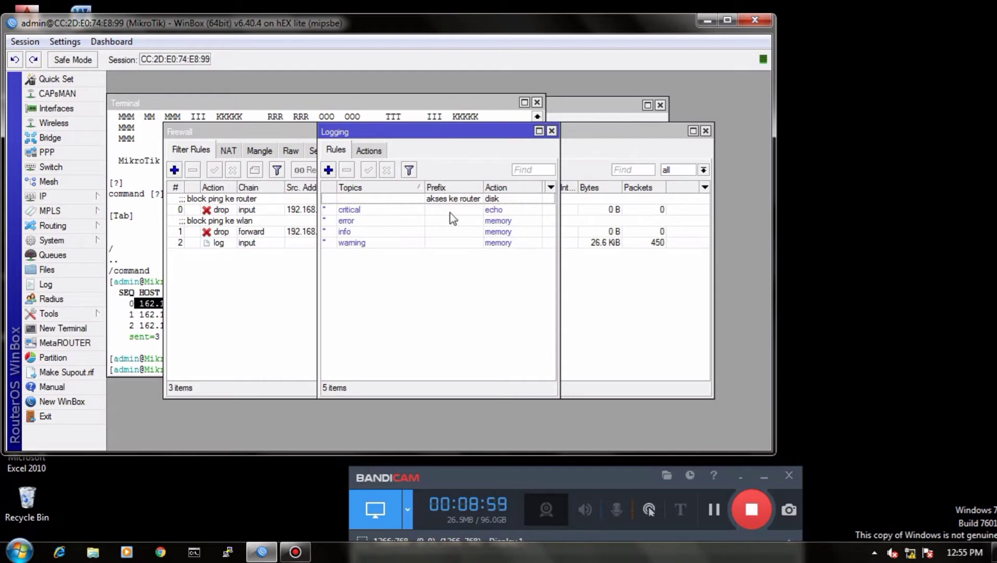
Step: Start the DHCP server setup on ether2-lan, accepting the 192.168.100.0/25 address space and the proposed gateway
left_click(56, 196)
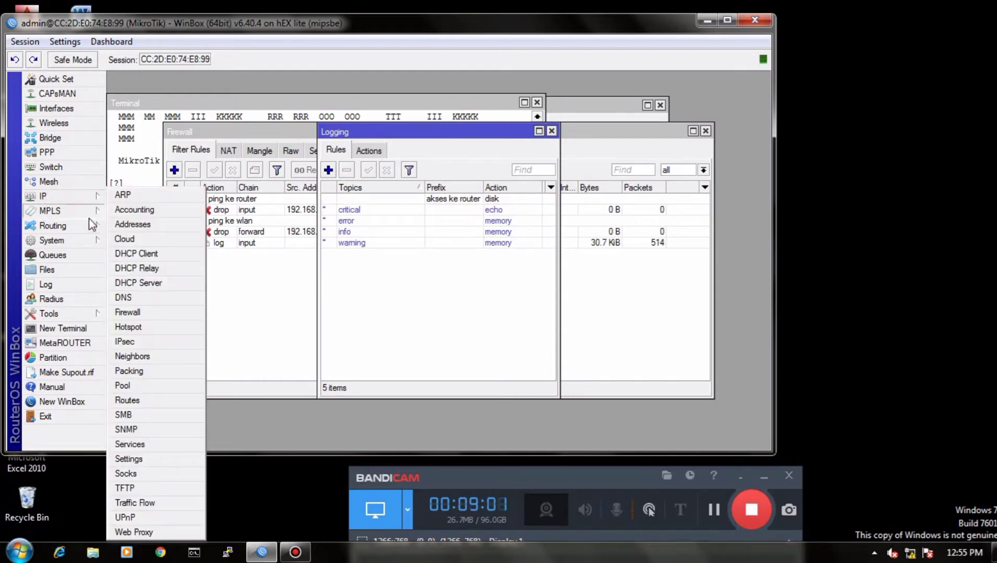
left_click(136, 283)
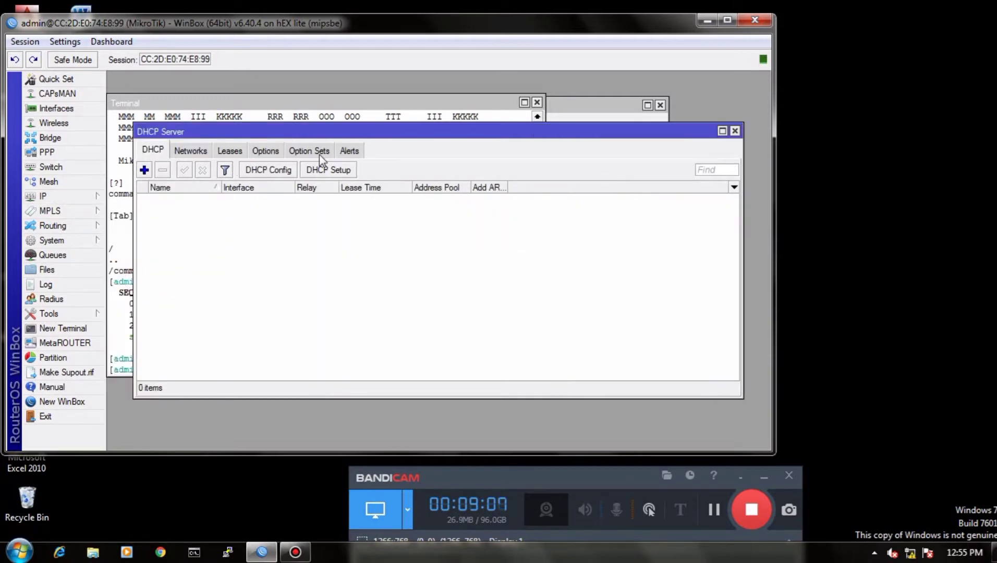
left_click(328, 170)
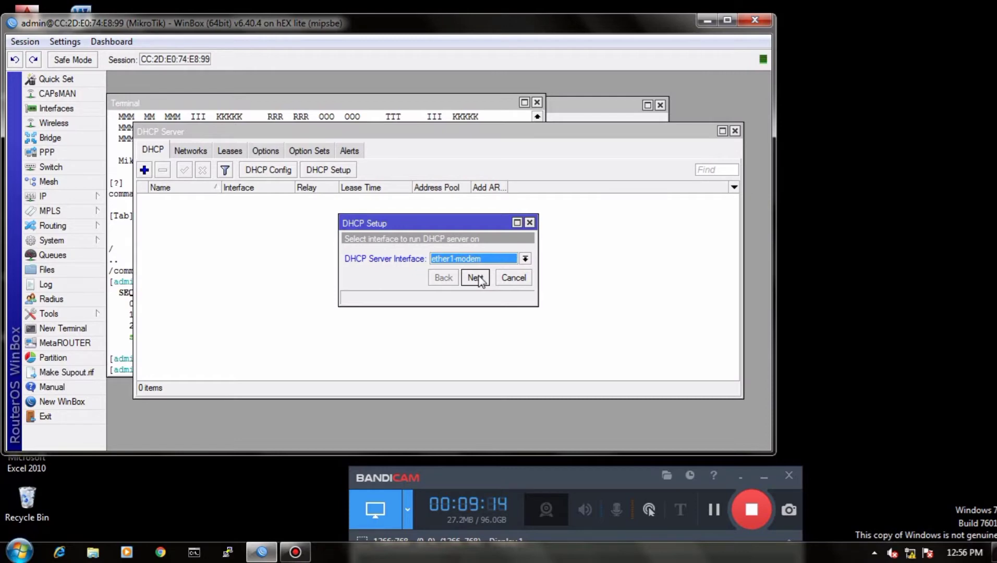
left_click(524, 258)
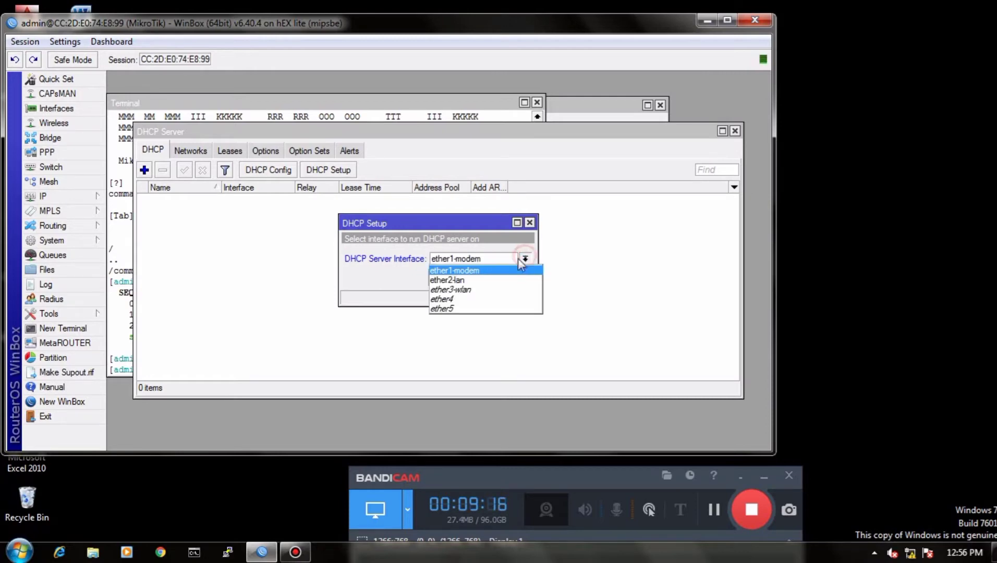
left_click(475, 280)
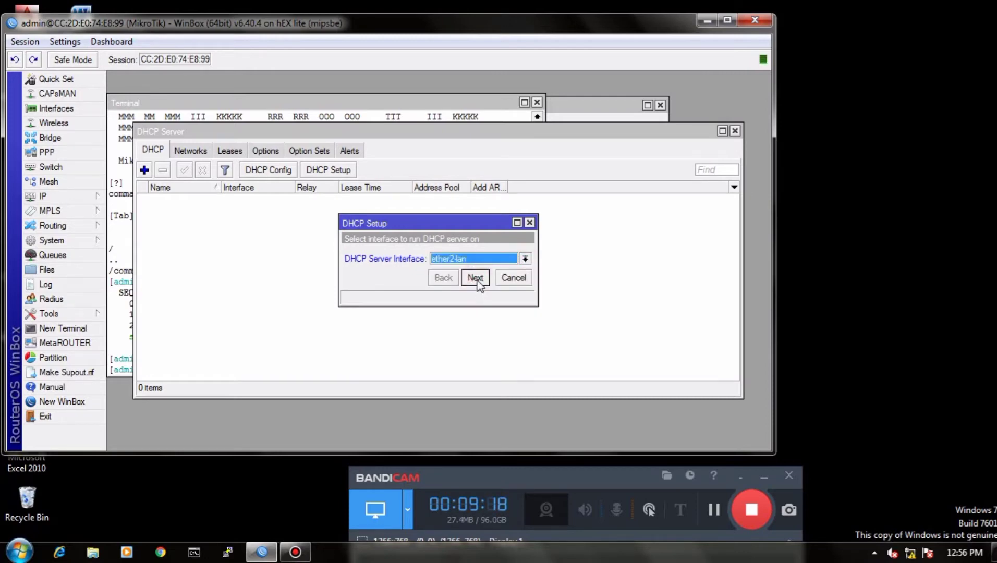
left_click(475, 277)
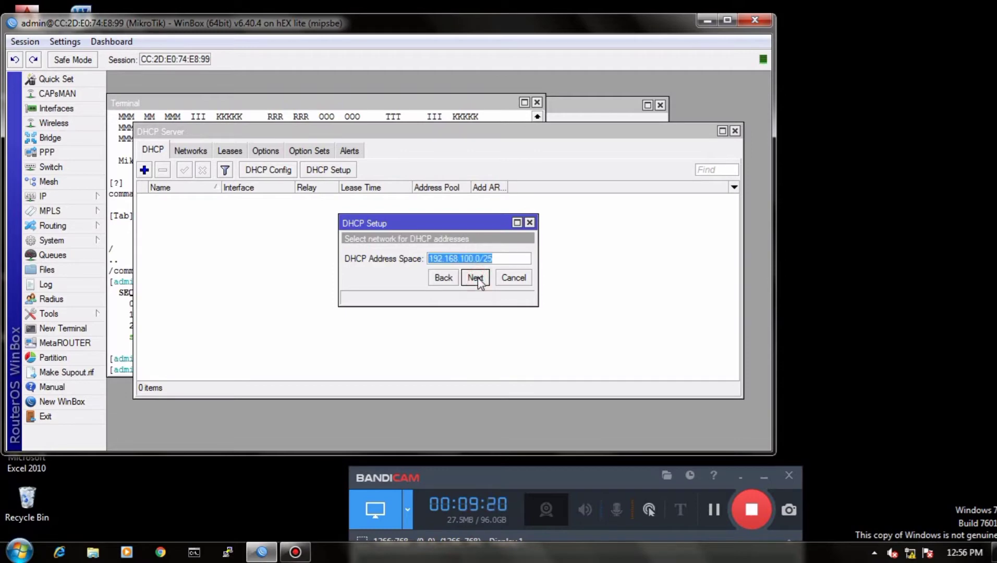
left_click(475, 278)
left_click(474, 278)
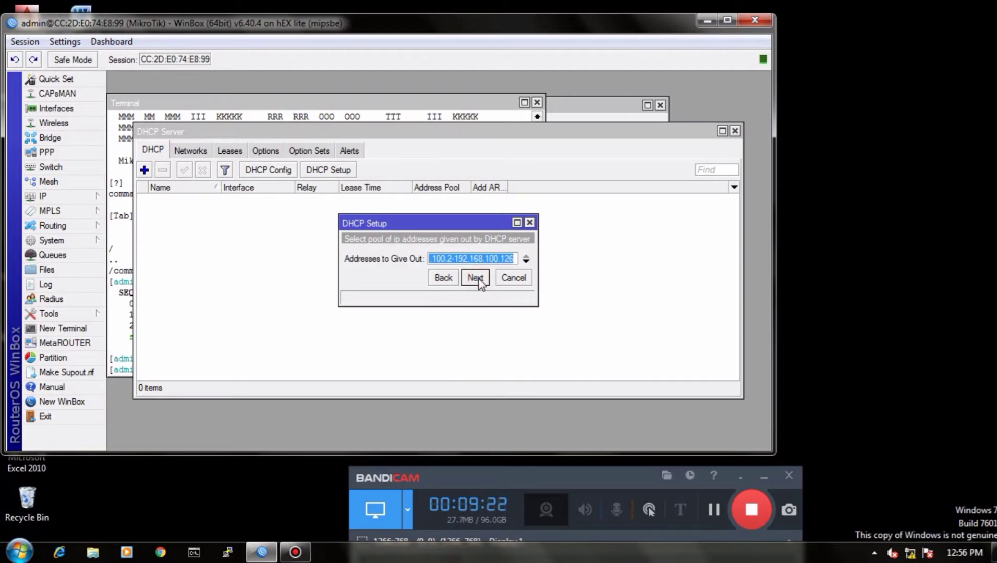
Step: End the ether2-lan address pool at 192.168.100.100 and finish the setup with DNS server 192.168.1.100 and the default lease time
left_click(514, 258)
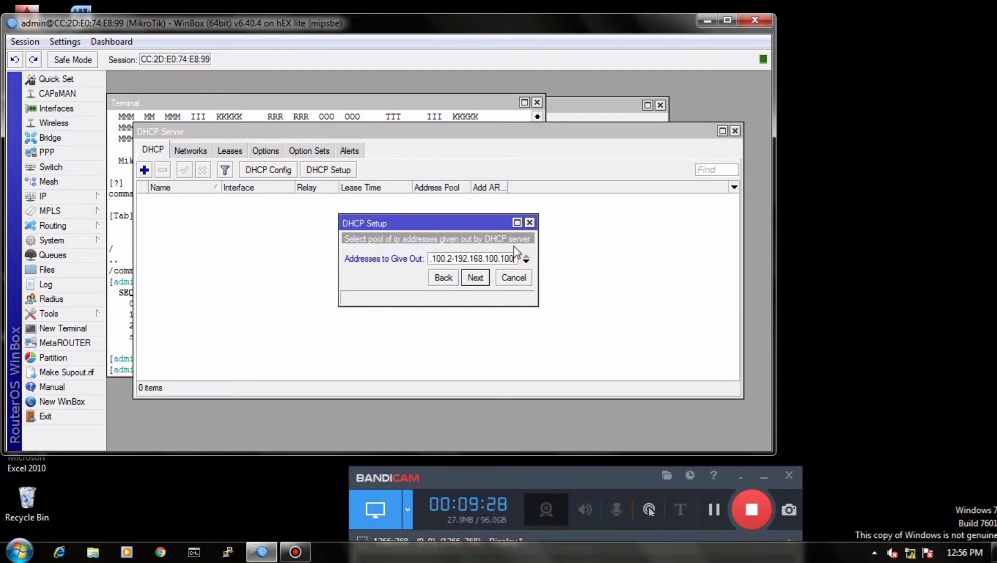
left_click(476, 279)
left_click(476, 279)
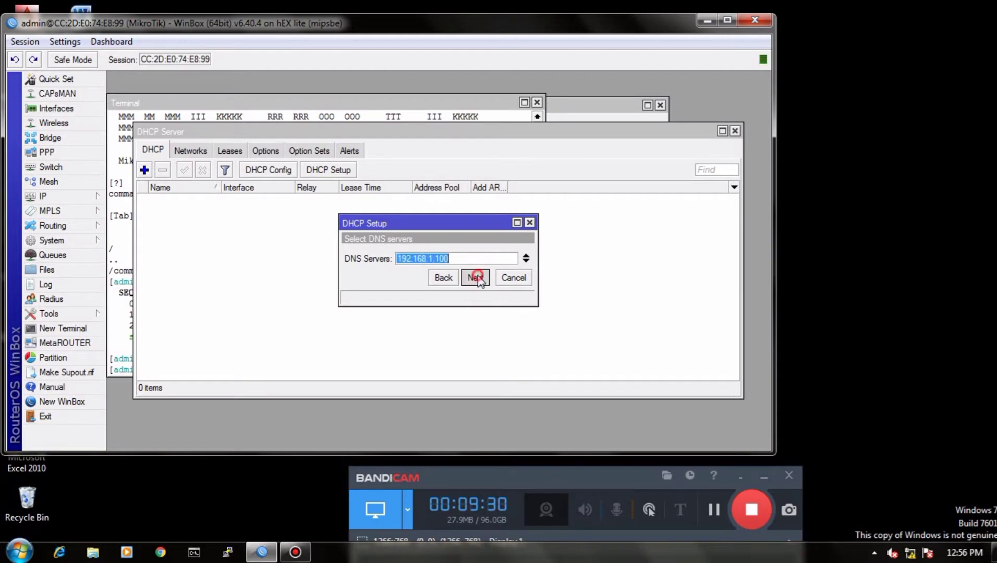
left_click(476, 278)
left_click(438, 257)
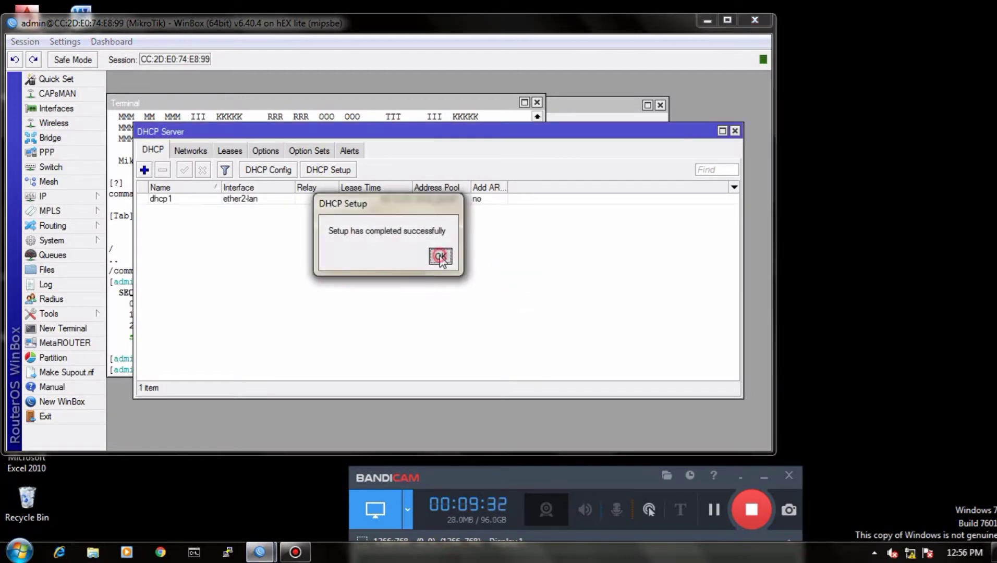
left_click(751, 508)
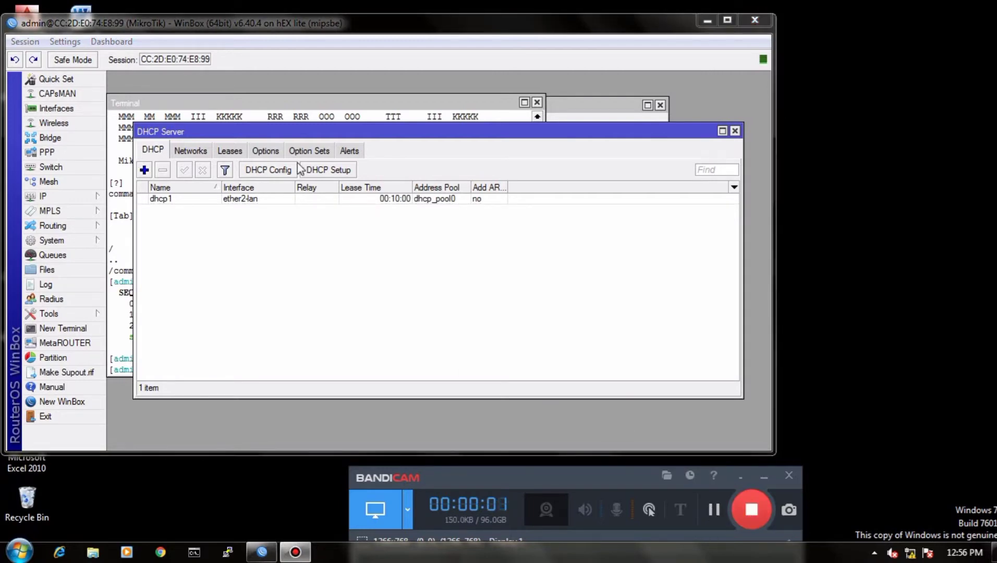
Step: Start another DHCP server setup on ether3-wlan, accepting the proposed address space and the gateway 192.168.200.1
left_click(329, 170)
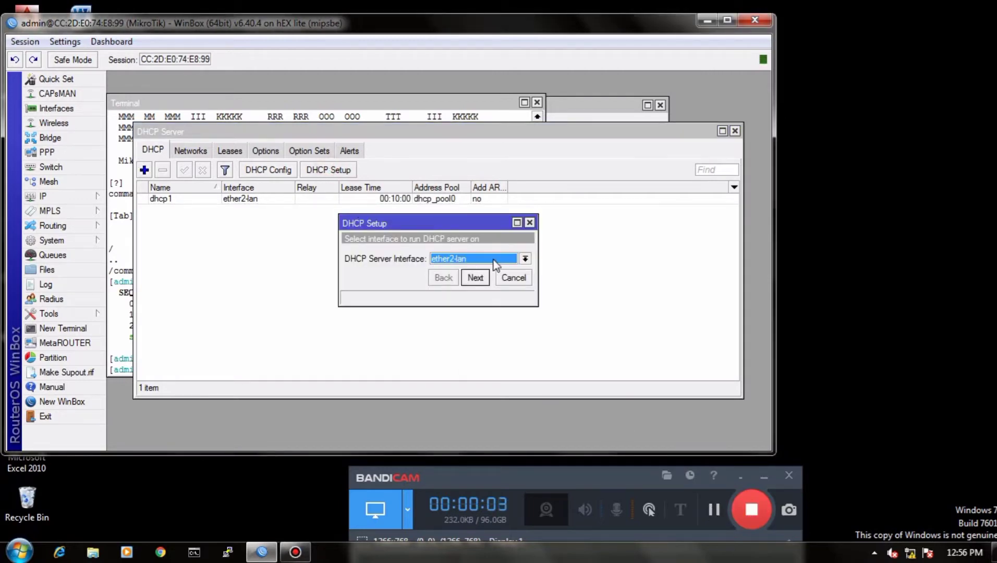
left_click(524, 258)
left_click(477, 288)
left_click(479, 278)
left_click(480, 278)
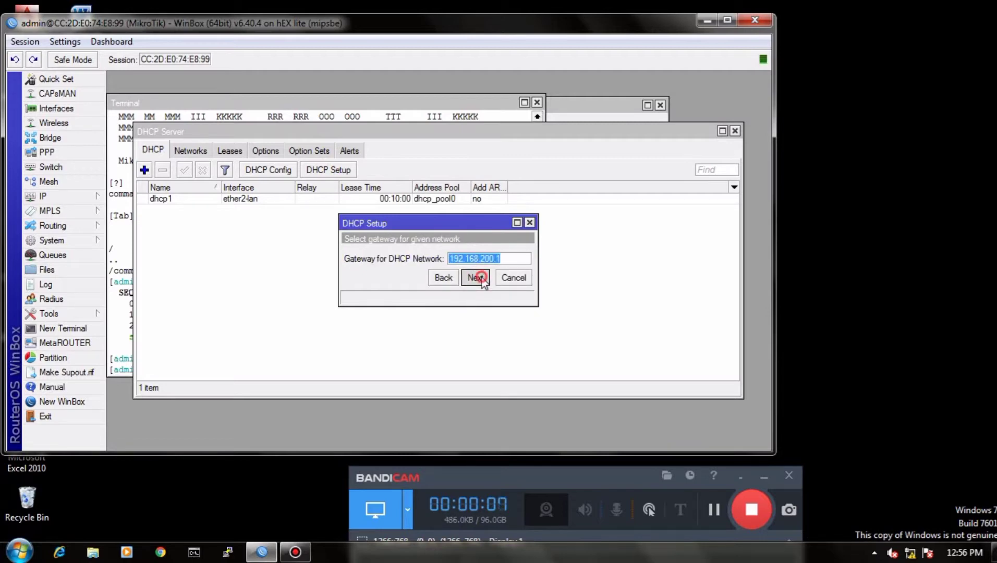
left_click(481, 277)
Step: End the ether3-wlan address pool at 192.168.200.100 and finish the setup with the proposed DNS server and 00:10:00 lease time
left_click(515, 259)
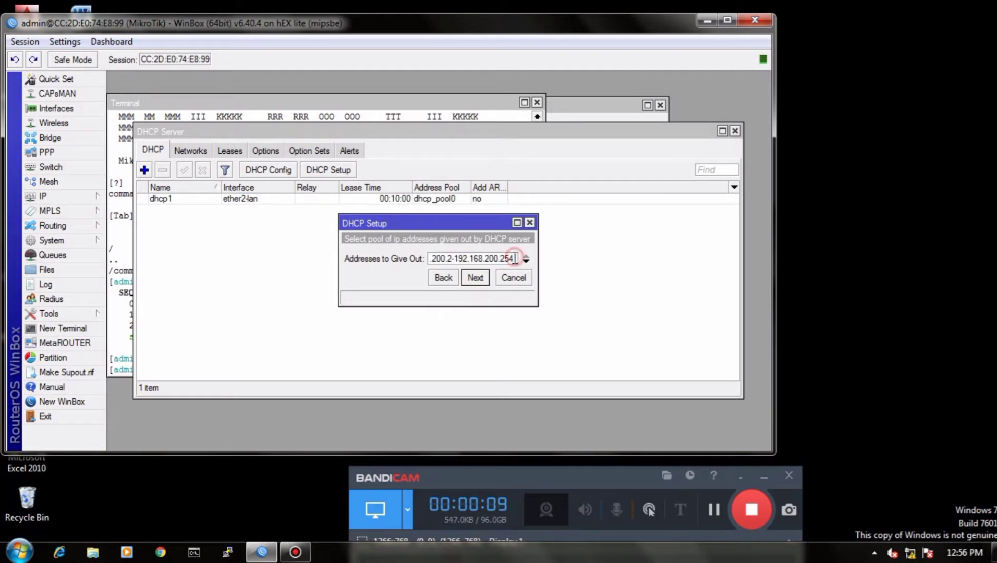
key("BackSpace")
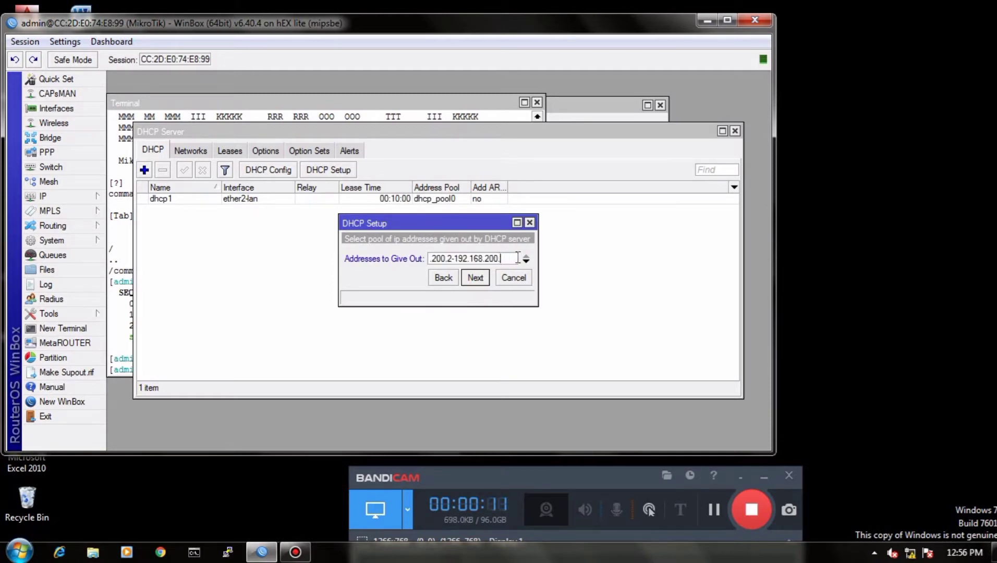
type("100")
left_click(474, 278)
left_click(474, 279)
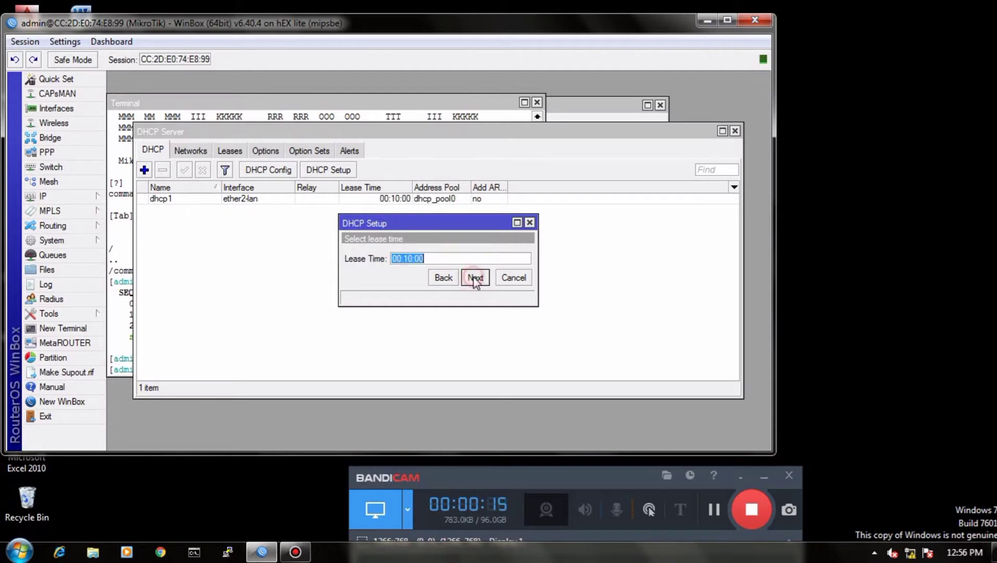
left_click(474, 278)
left_click(439, 257)
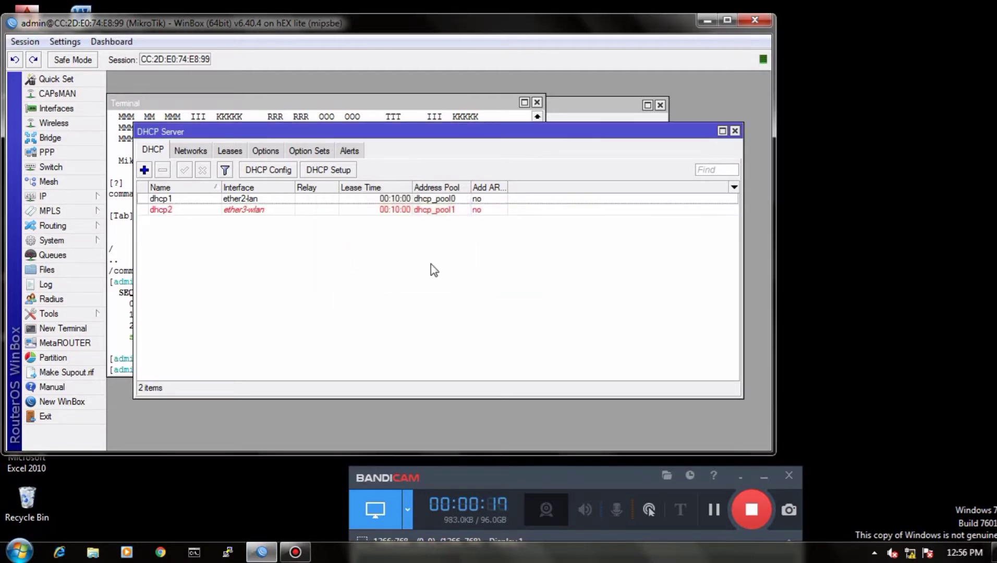
Step: Enable the web proxy on port 8080 and enter the administrator's e-mail address as the cache administrator
left_click(79, 196)
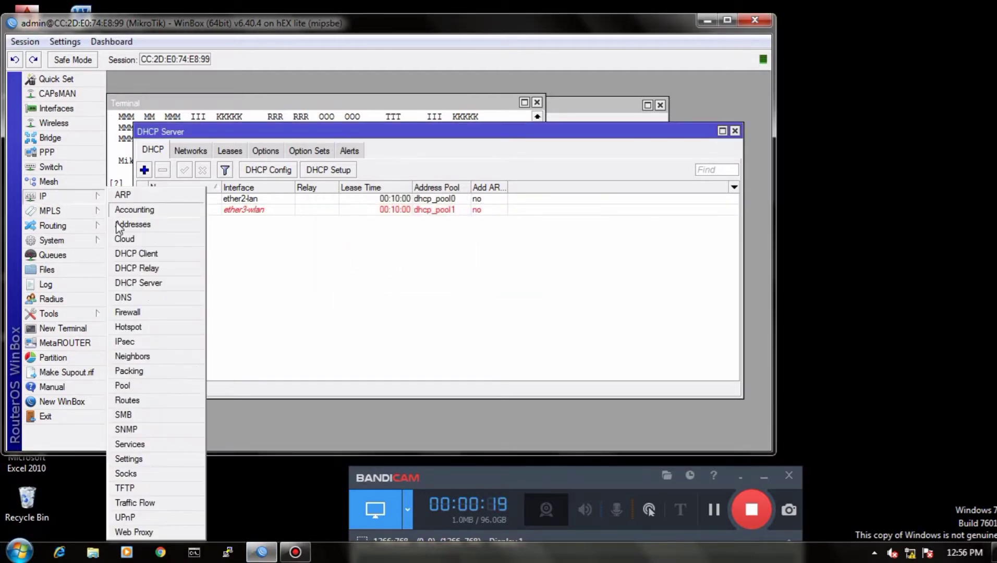
left_click(151, 532)
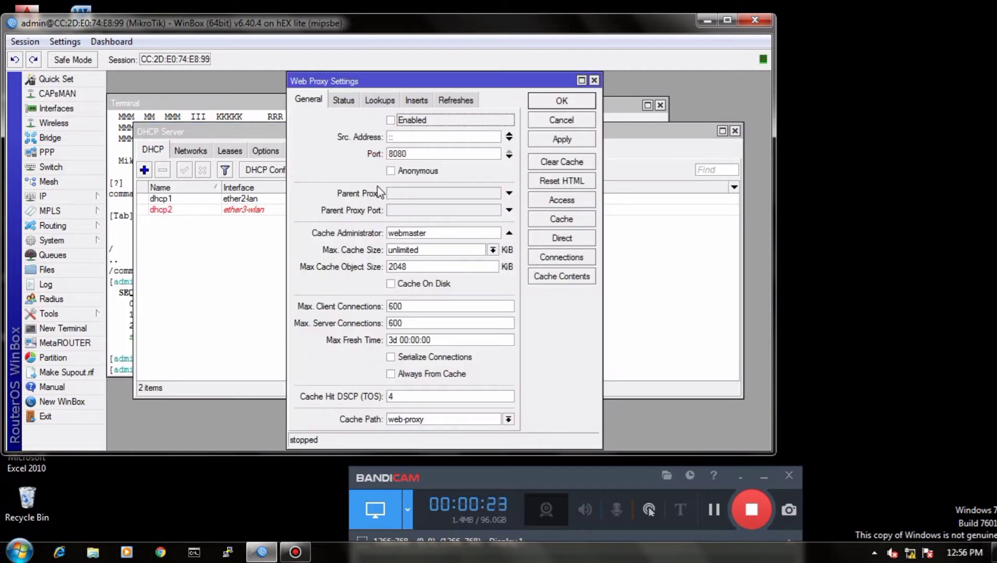
left_click(391, 120)
left_click(457, 231)
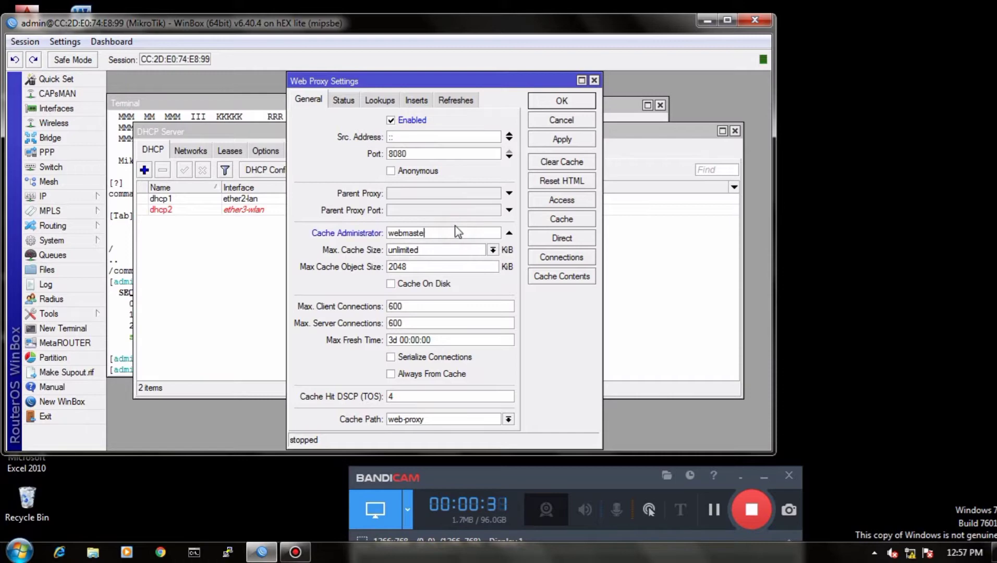
key("BackSpace")
key("BackSpace")
key("BackSpace")
key("BackSpace")
key("BackSpace")
key("BackSpace")
key("BackSpace")
key("BackSpace")
Step: Turn on caching to disk for the web proxy and save its settings
left_click(394, 284)
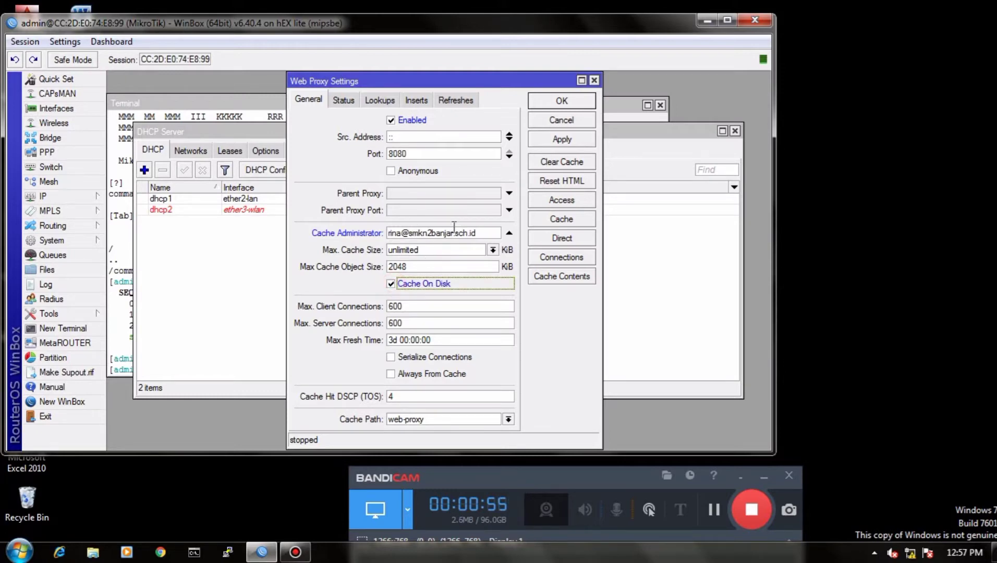
left_click(560, 139)
left_click(561, 102)
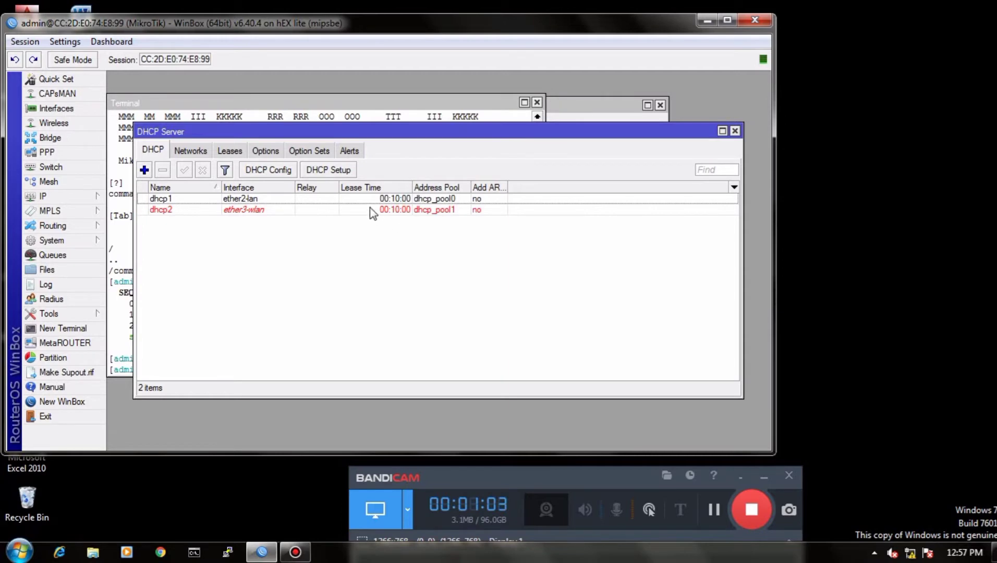
Step: Reopen the web proxy settings to check the saved options and running status, and close them
left_click(60, 195)
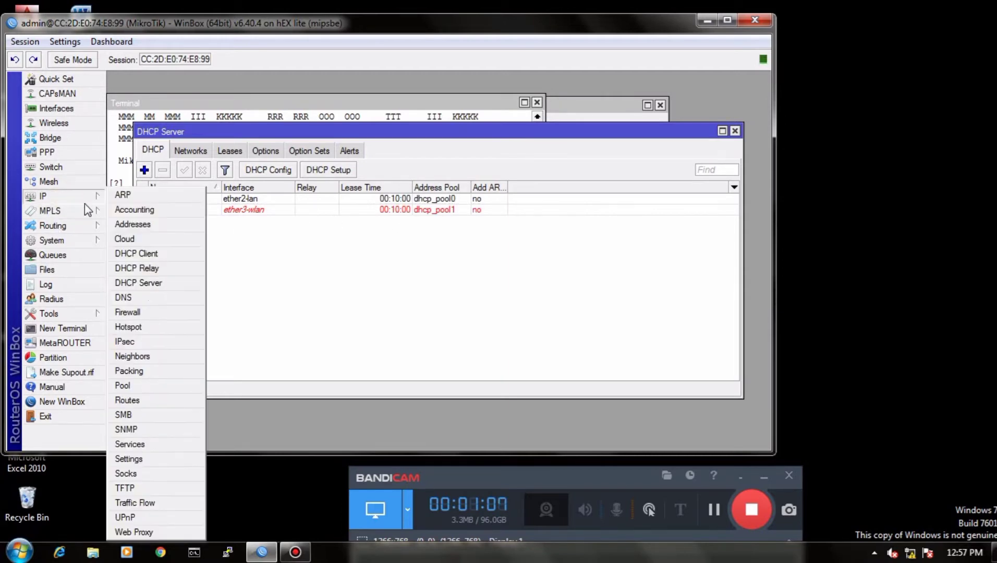
left_click(150, 532)
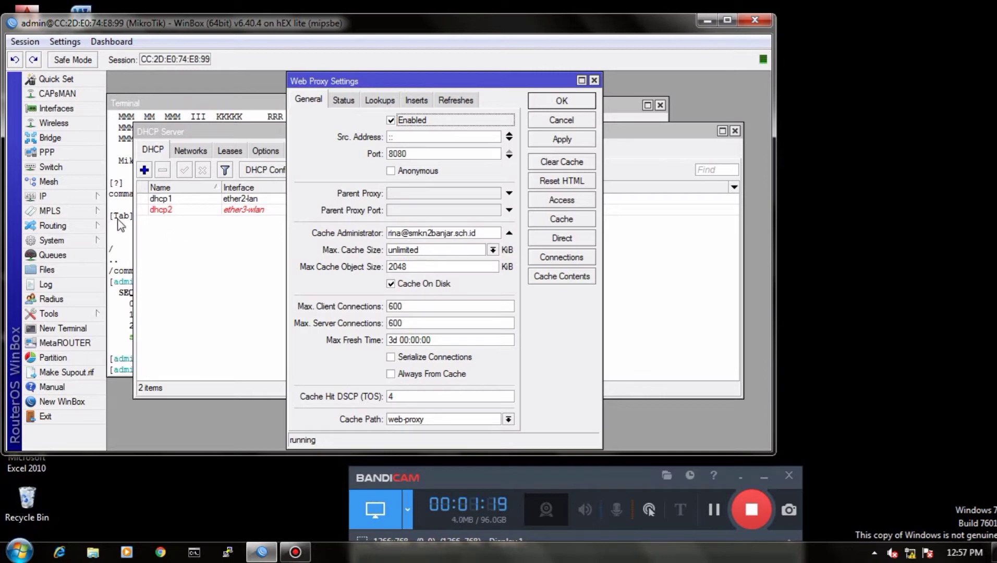
left_click(594, 81)
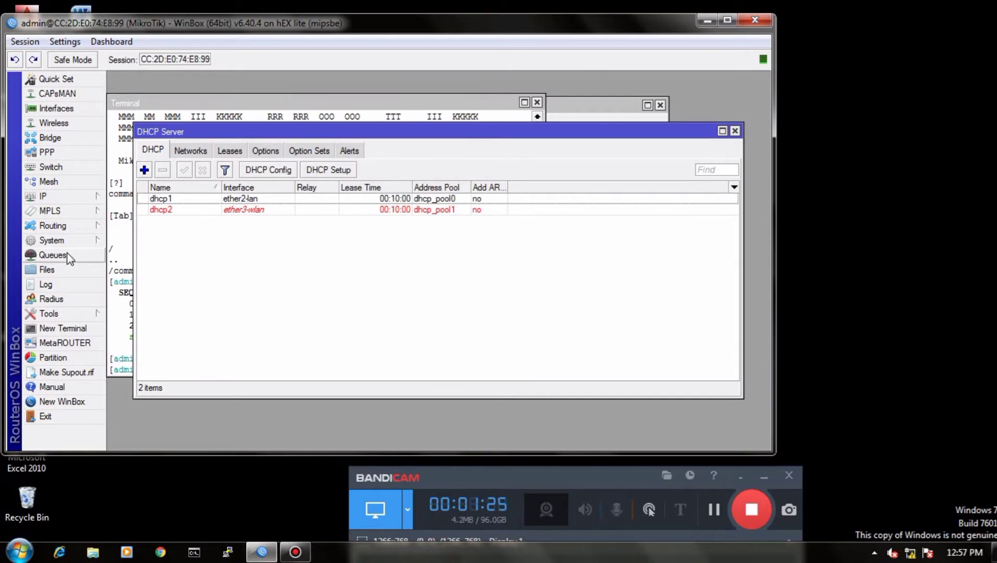
Step: Create a new firewall Layer7 protocol named linux and start its regular expression with ^
left_click(67, 201)
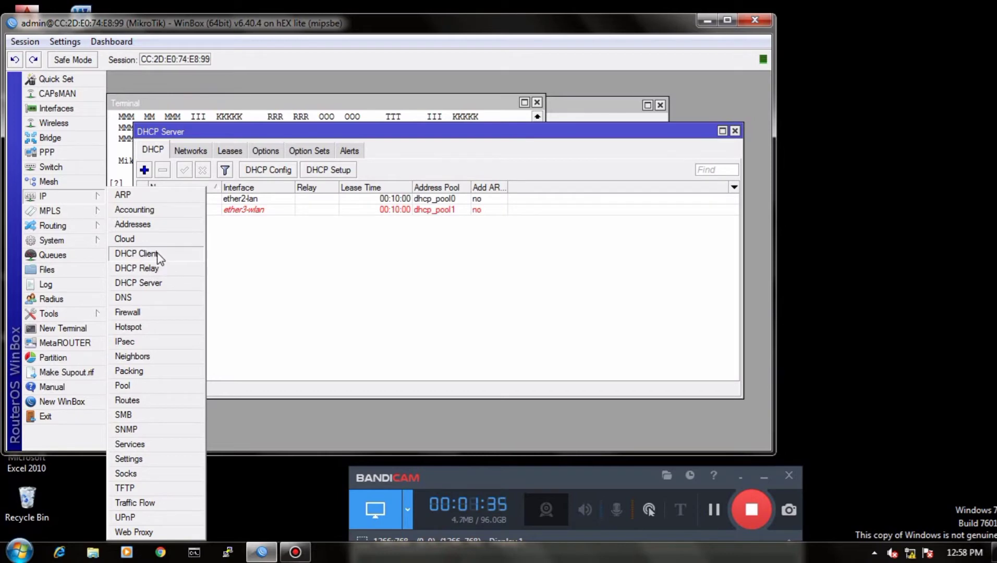
left_click(146, 315)
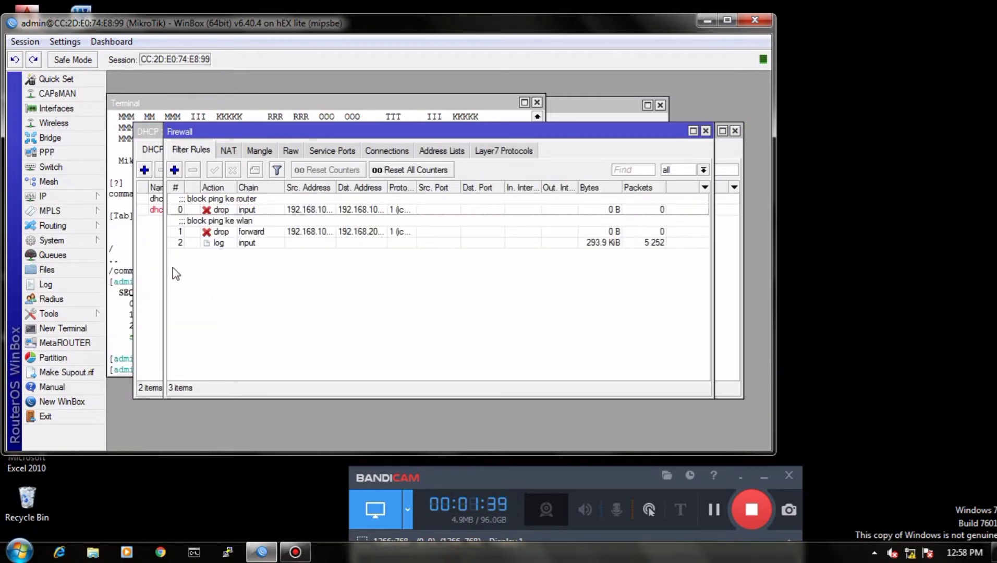
left_click(490, 151)
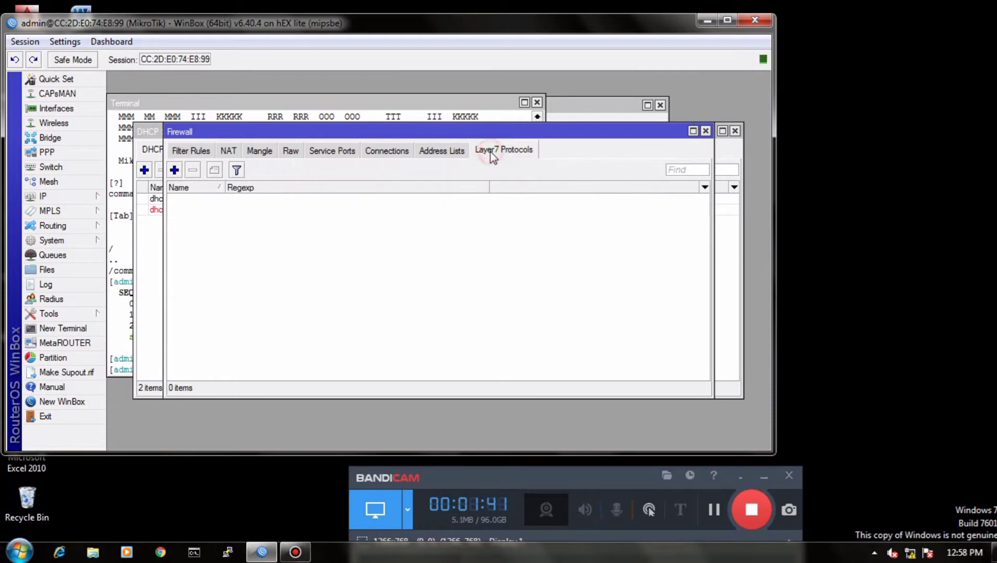
left_click(175, 170)
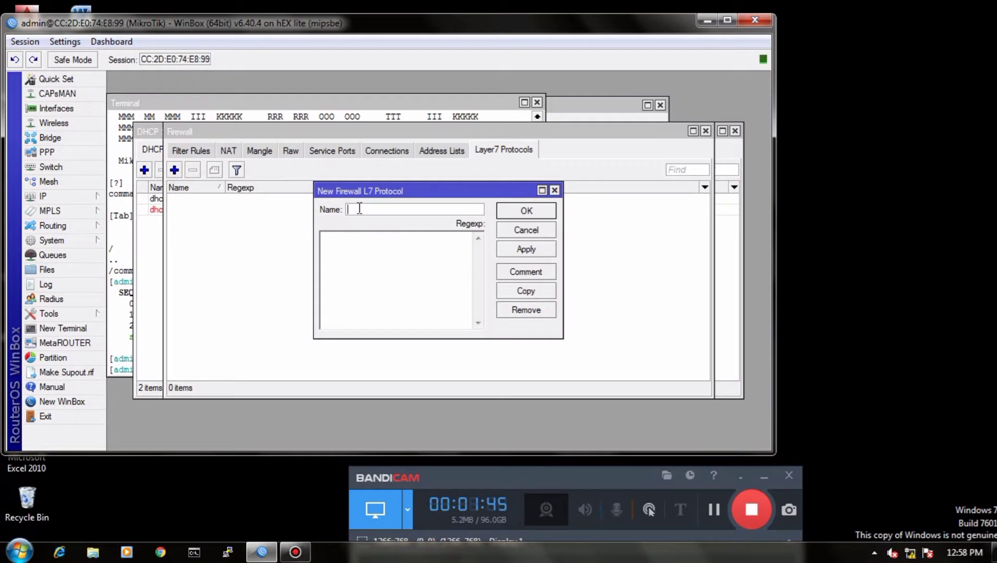
type("linux")
left_click(367, 246)
type("^")
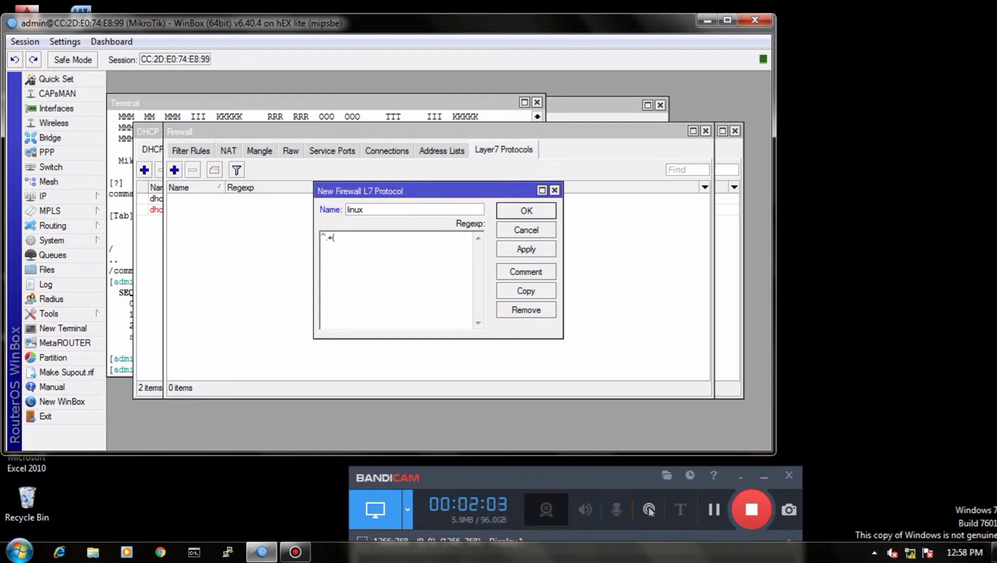
Step: Complete the linux protocol's regular expression as ^.+(linux.org).*$ and save the Layer7 protocol
type("linux.org")
type(").*$")
left_click(527, 250)
left_click(526, 209)
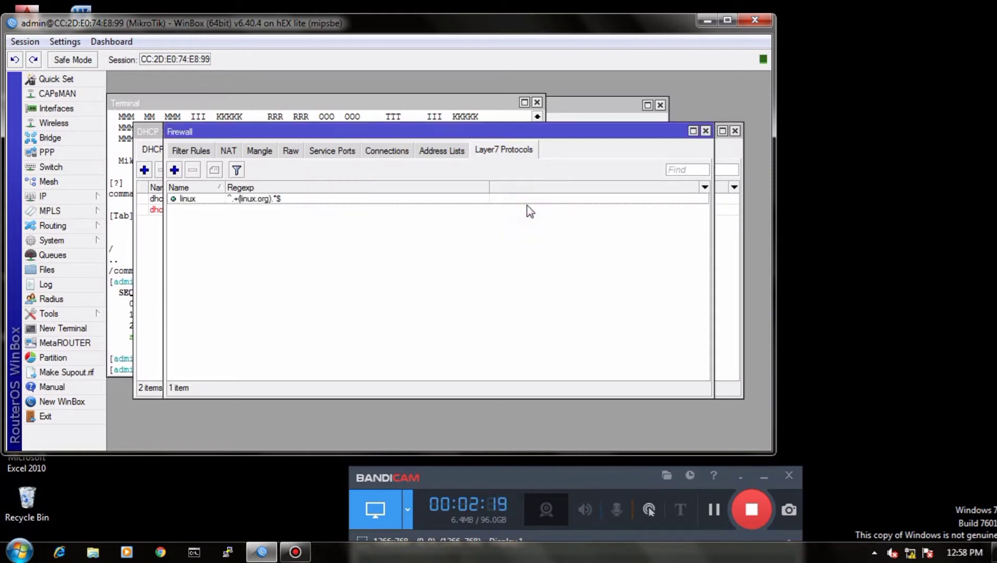
Step: Start a new firewall filter rule in the forward chain for protocol 6 (tcp) with destination port 443
left_click(188, 153)
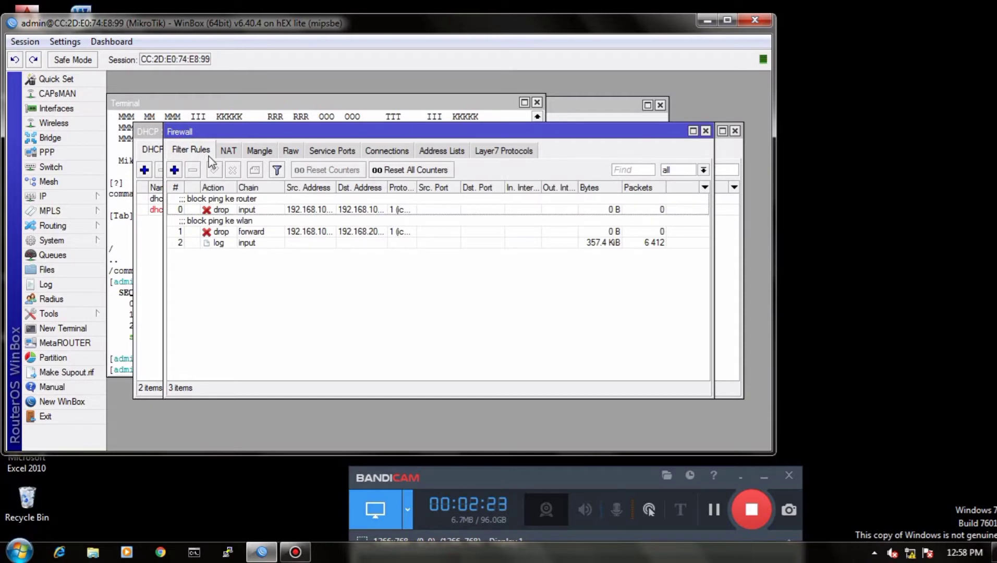
left_click(174, 170)
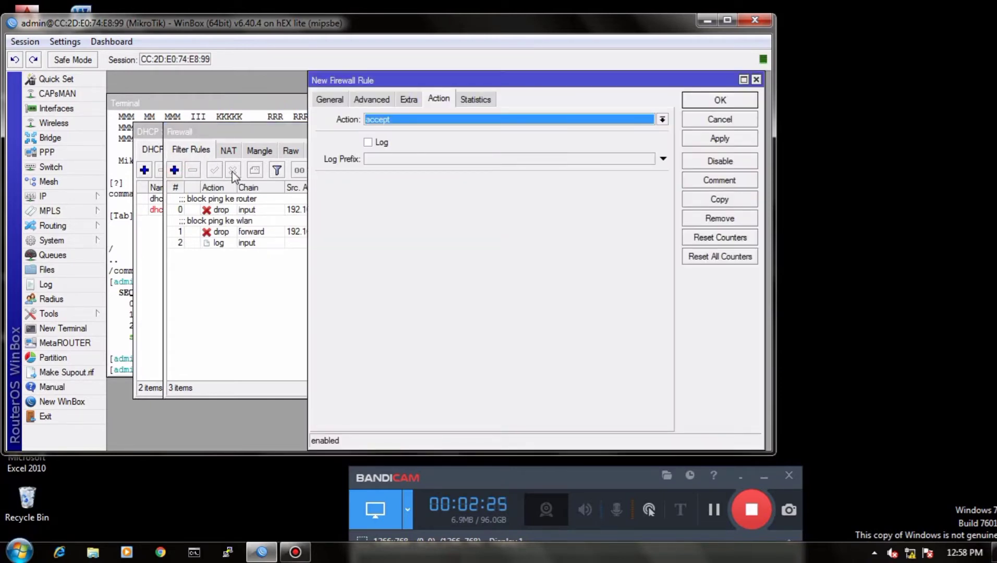
left_click(329, 100)
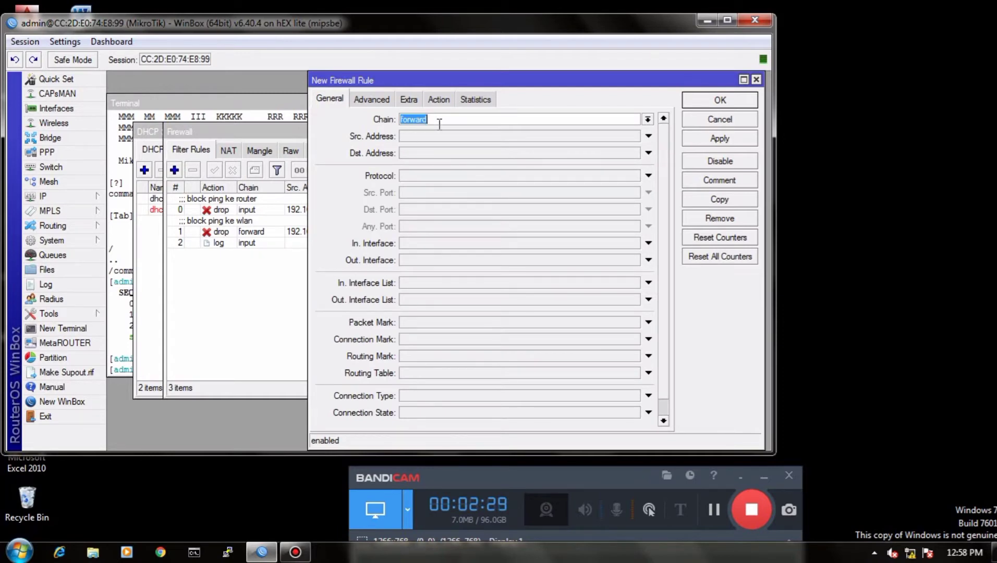
left_click(433, 176)
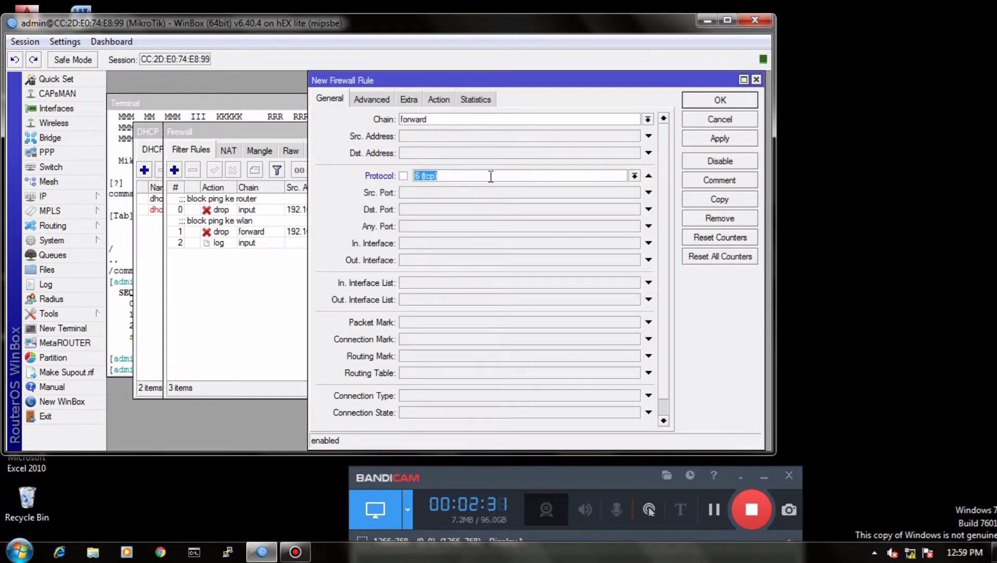
left_click(424, 206)
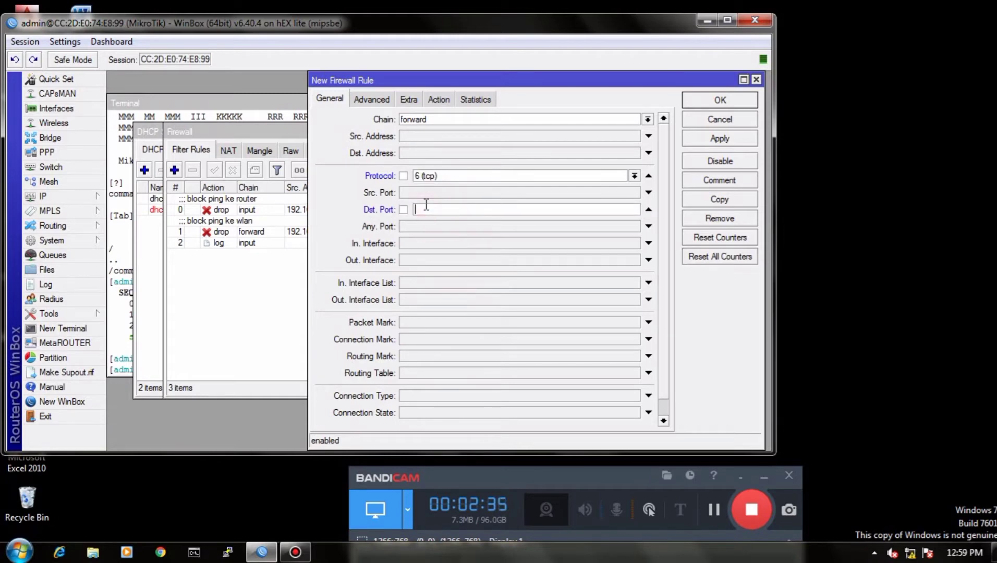
type("443")
Step: Match the linux Layer7 protocol in the new port 443 rule and set its action to drop
left_click(372, 100)
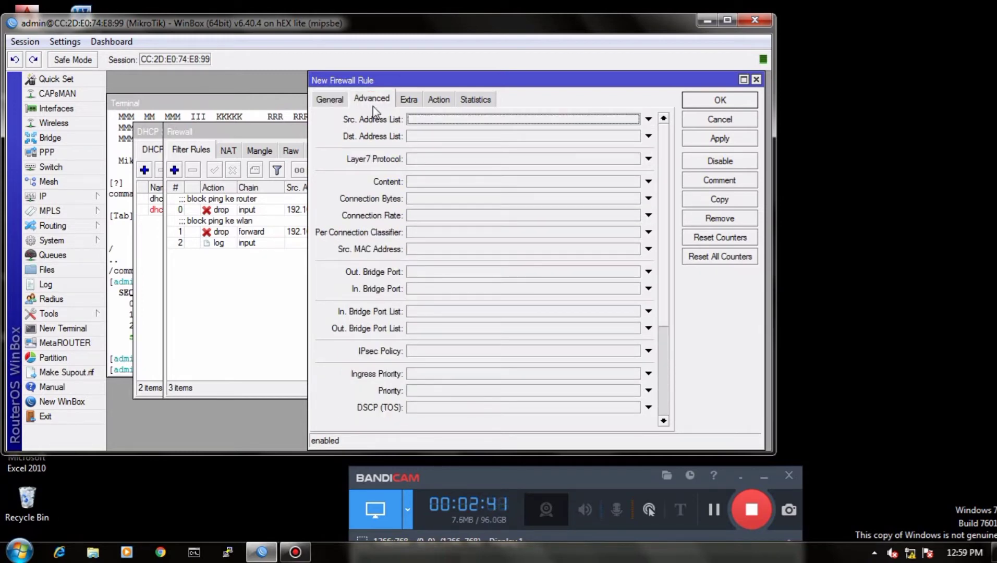
left_click(433, 159)
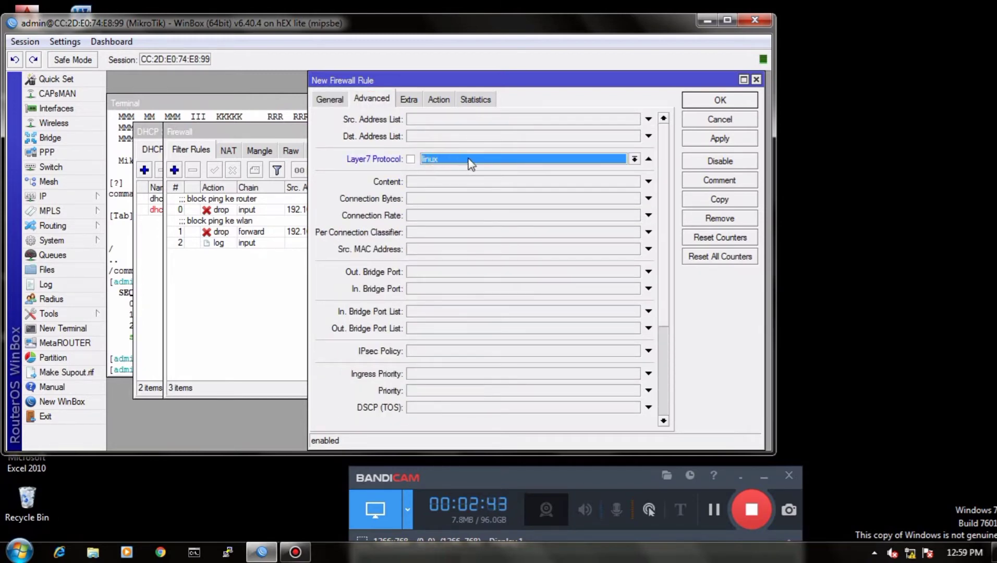
left_click(445, 100)
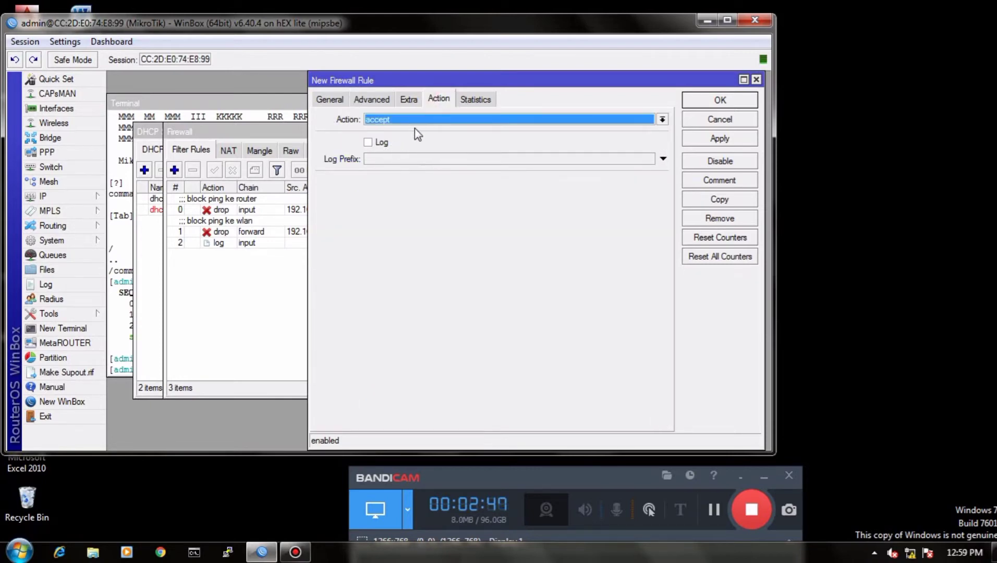
left_click(446, 119)
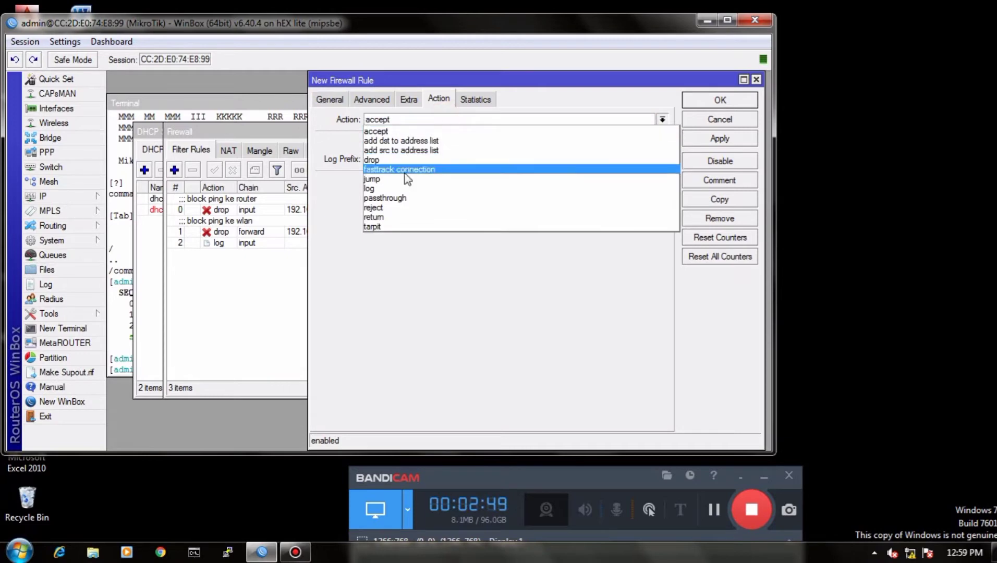
left_click(399, 159)
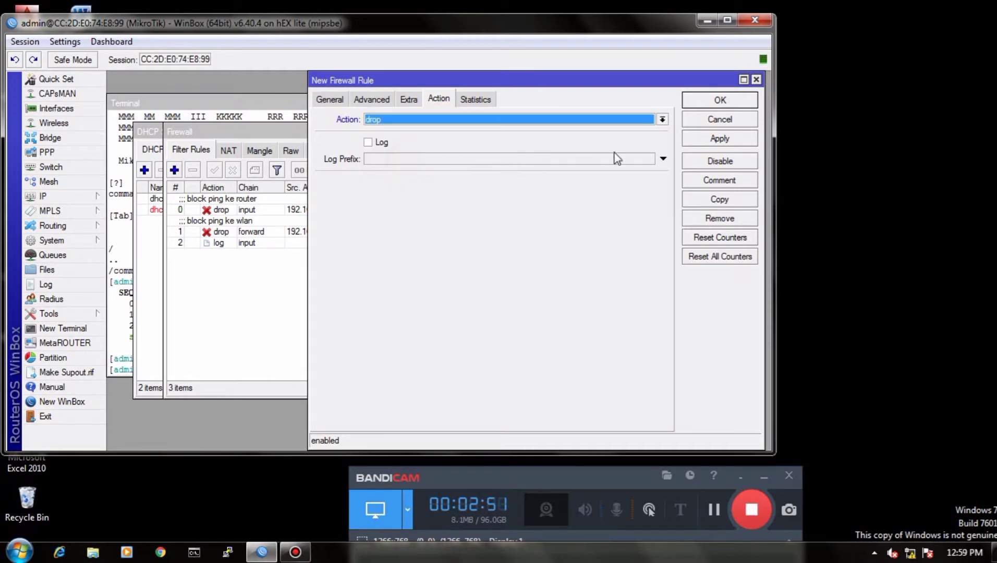
Step: Add the comment "block linux" to the port 443 drop rule and save the rule
left_click(704, 182)
type("BLOC")
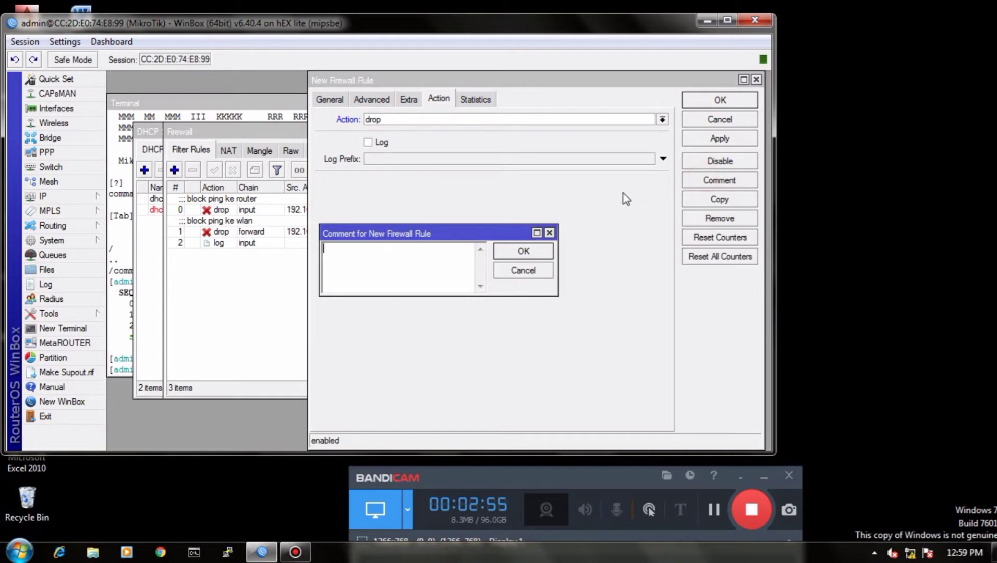
type("K LINUX")
key("BackSpace")
key("BackSpace")
key("BackSpace")
key("BackSpace")
key("BackSpace")
key("BackSpace")
key("BackSpace")
key("BackSpace")
key("BackSpace")
key("BackSpace")
key("BackSpace")
type("b")
type("lock linux")
left_click(523, 251)
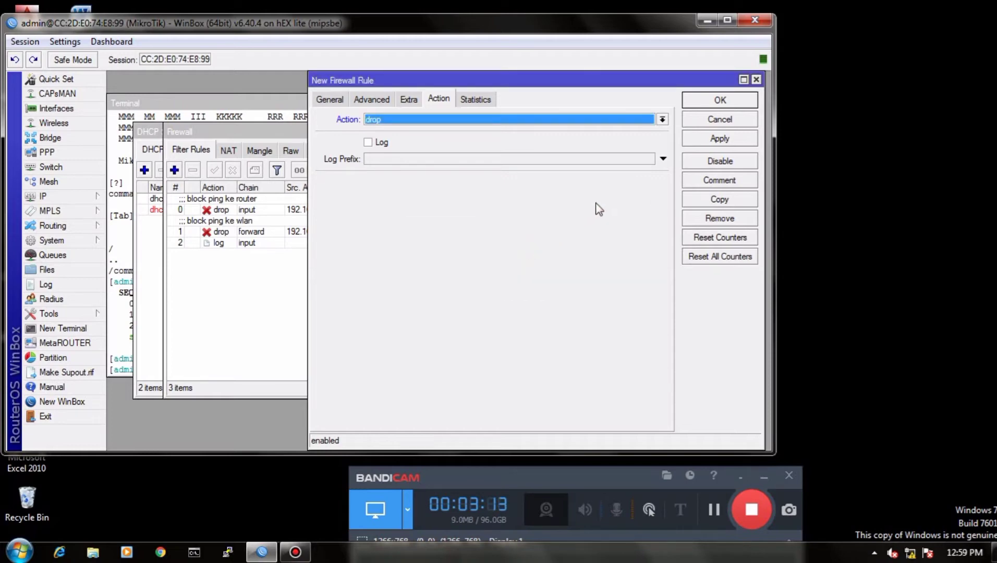
left_click(720, 140)
left_click(709, 100)
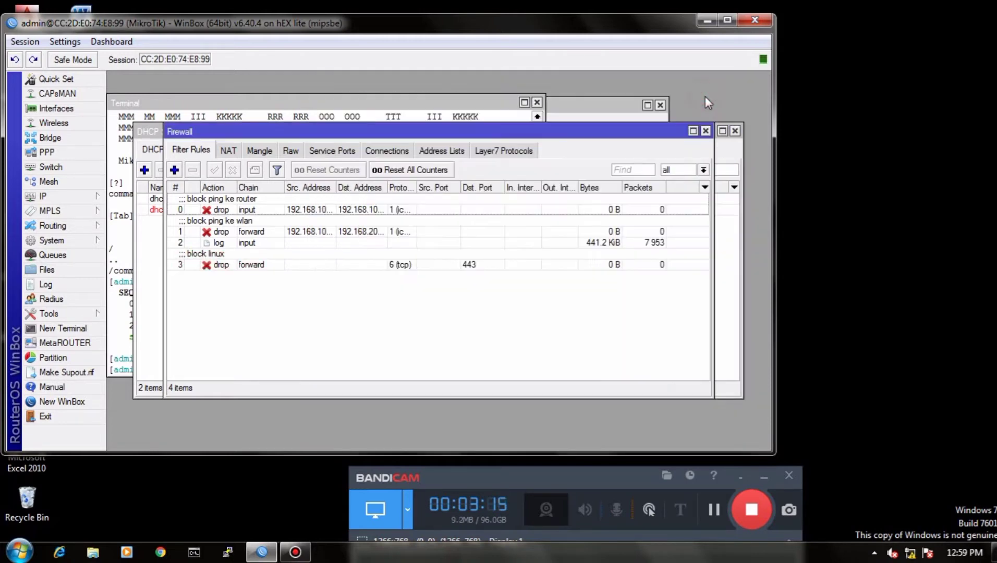
Step: Start another filter rule in the forward chain for protocol 6 (tcp) with destination port 80
left_click(179, 171)
left_click(330, 98)
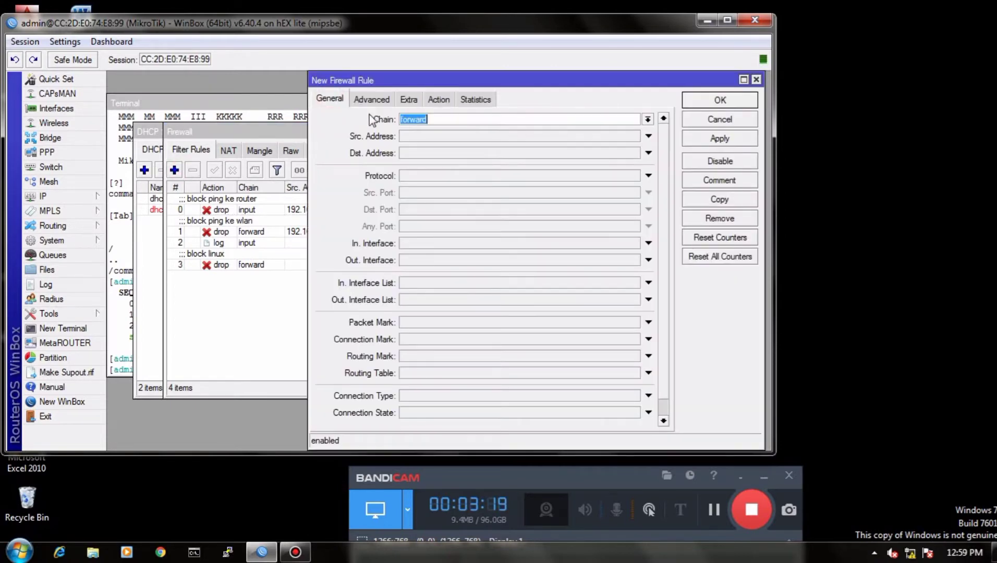
left_click(415, 176)
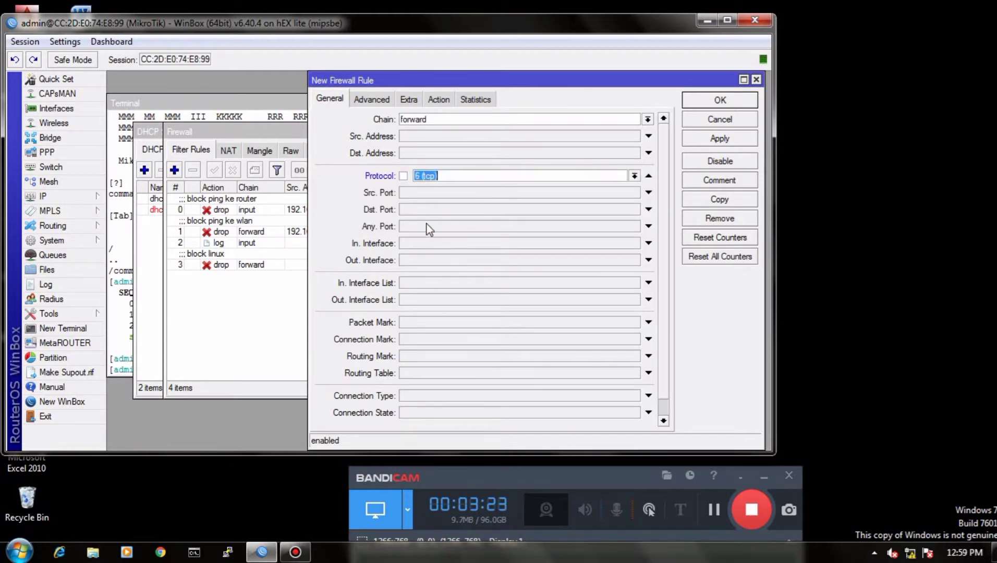
left_click(422, 209)
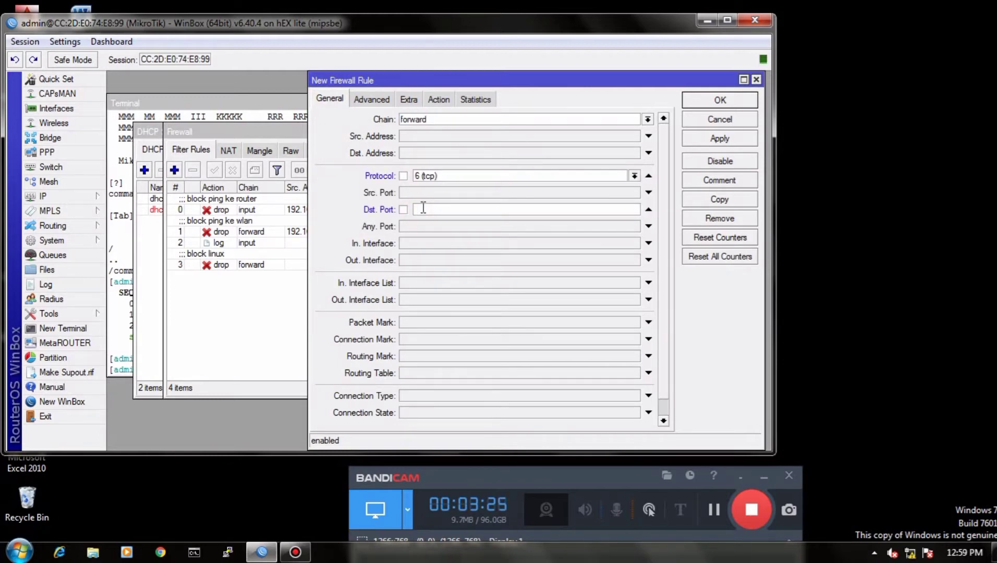
type("80")
Step: Match the content .mp3 in the new port 80 rule and set its action to drop
left_click(385, 104)
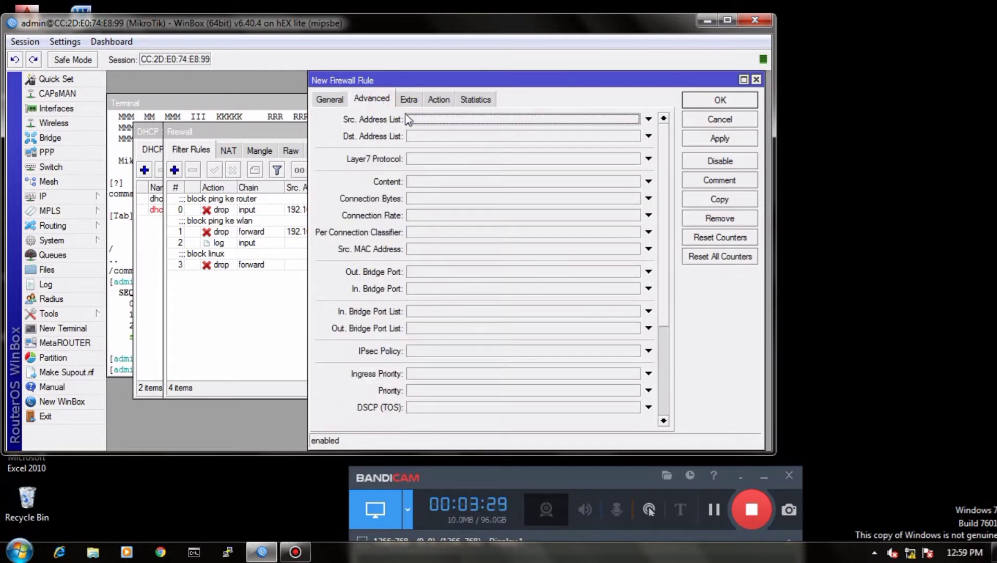
left_click(417, 182)
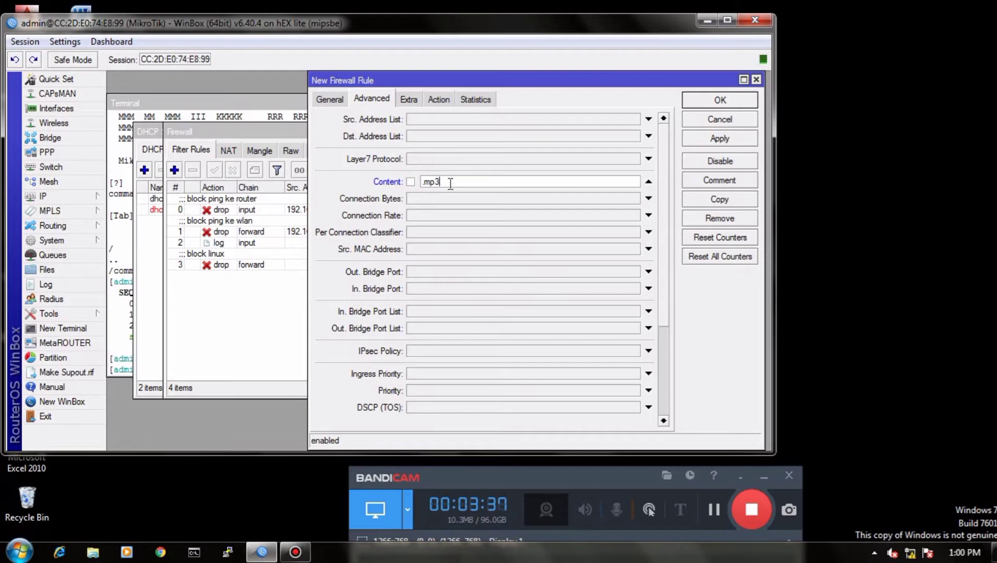
left_click(442, 99)
left_click(479, 121)
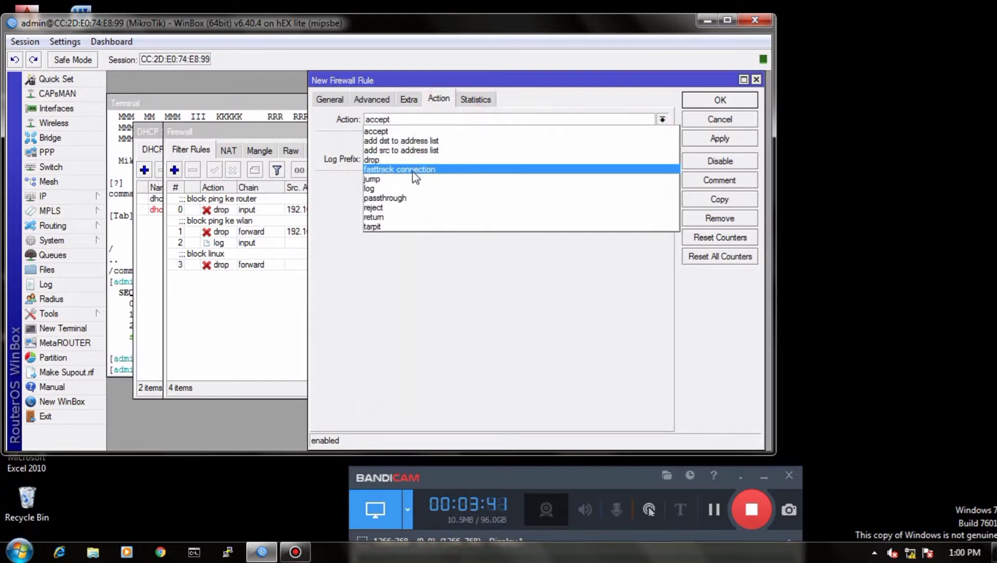
left_click(402, 159)
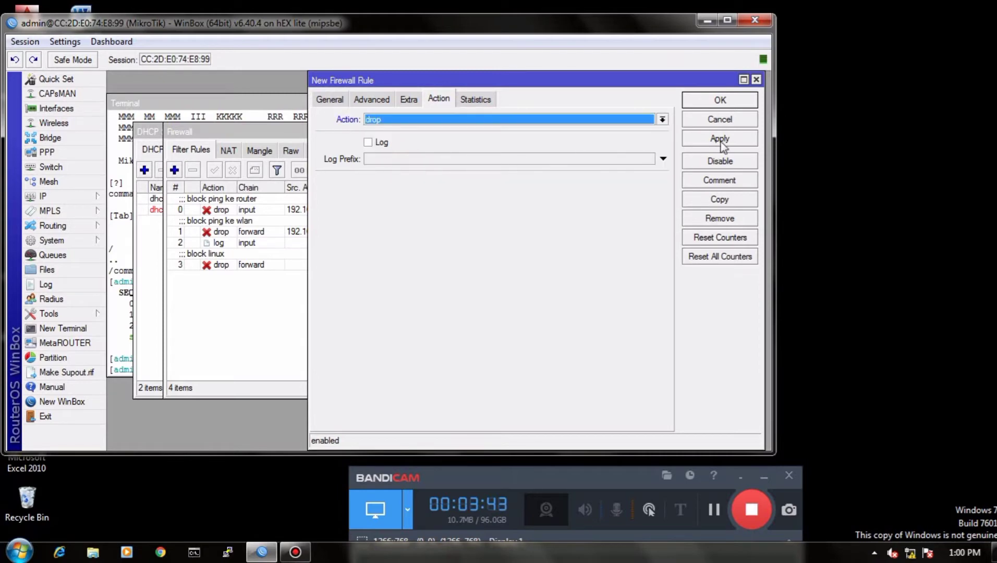
Step: Copy the rule without committing its changes, and set the new forward rule to protocol 6 (tcp) with destination port 80
left_click(712, 201)
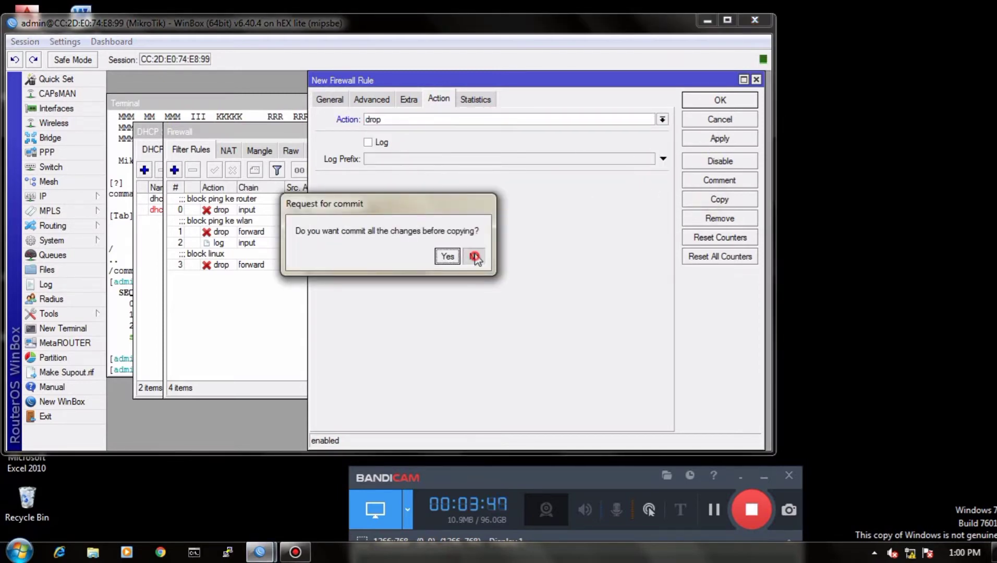
left_click(473, 256)
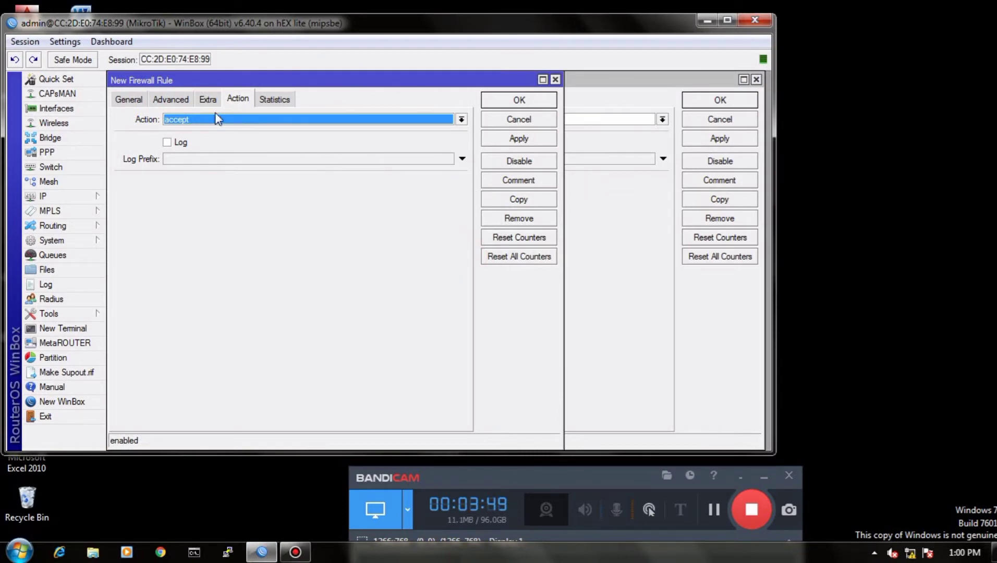
left_click(185, 106)
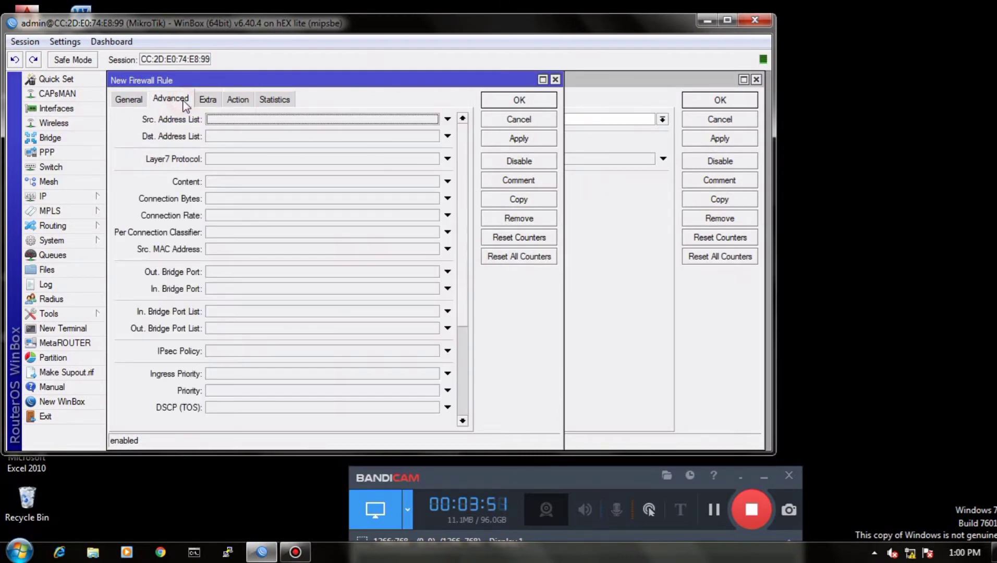
left_click(134, 104)
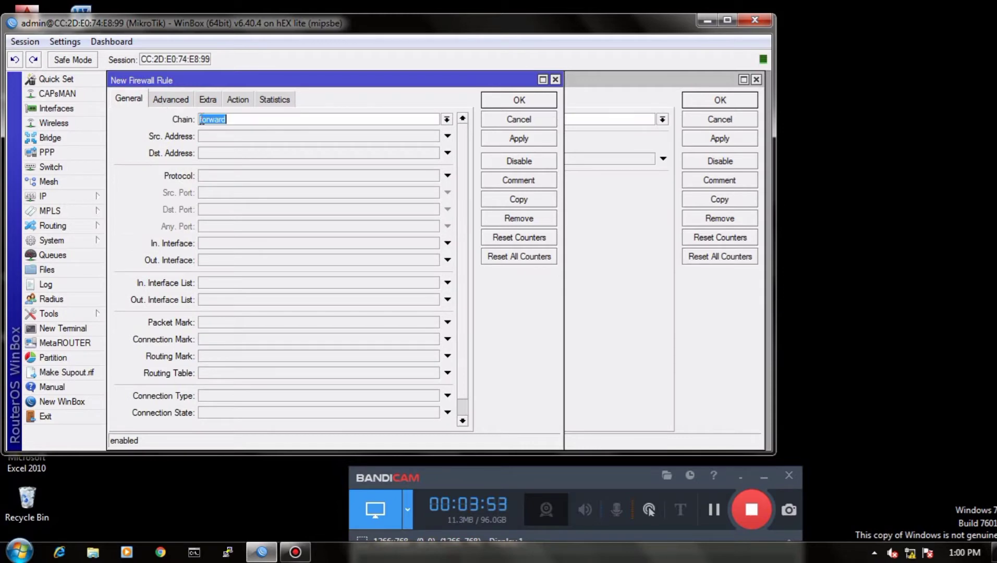
left_click(205, 178)
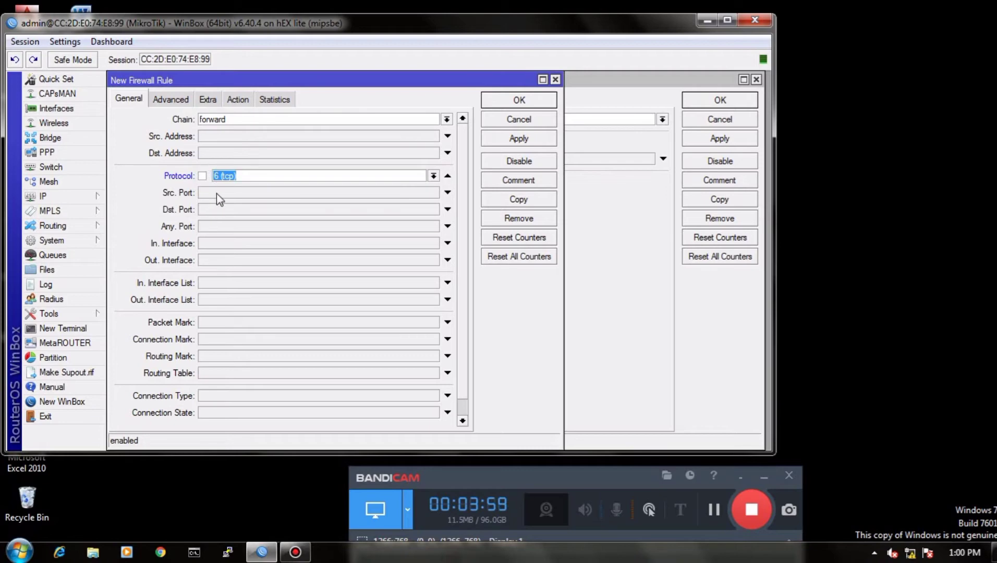
left_click(218, 209)
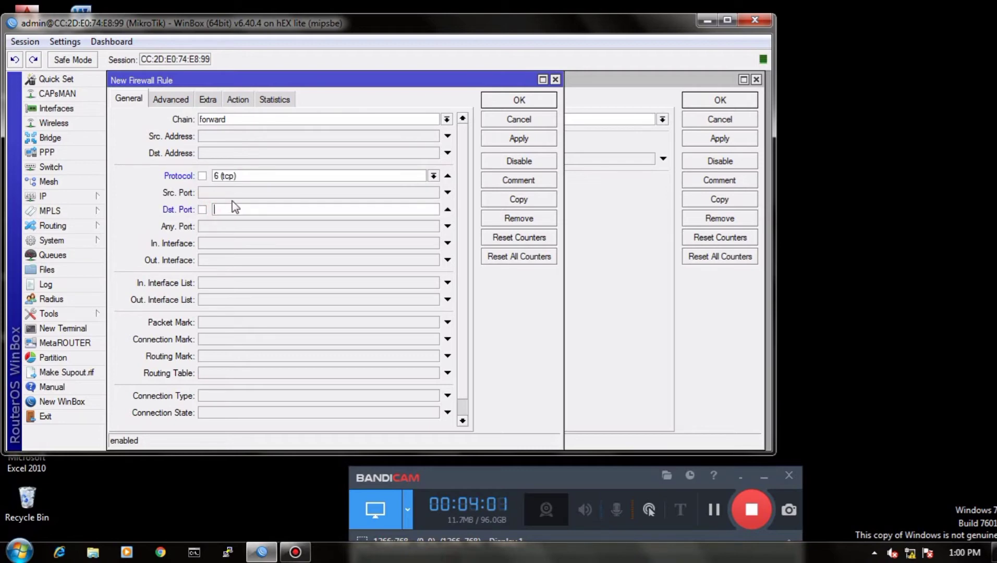
type("80")
Step: Match mkv content in the second port 80 rule and set its action to drop
left_click(168, 98)
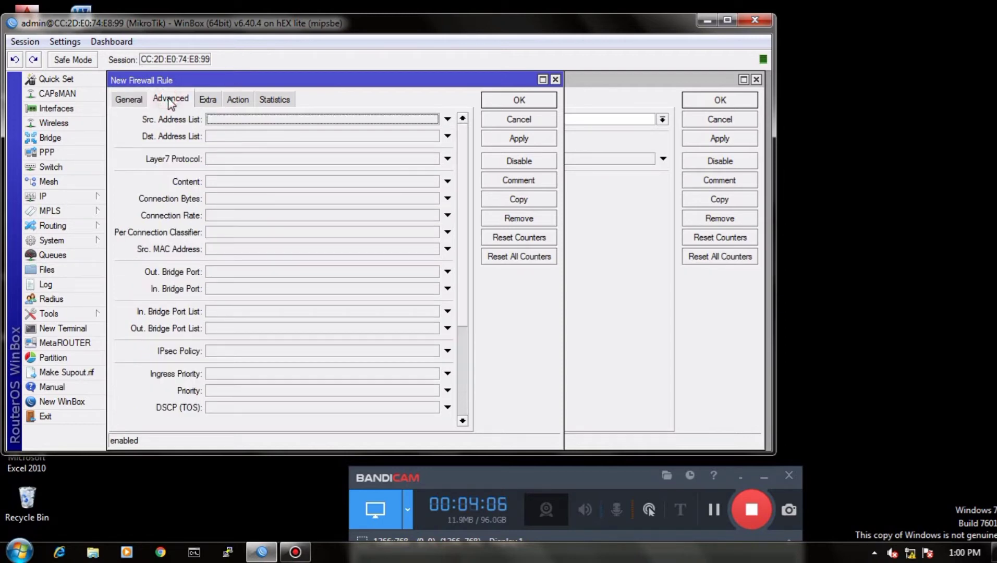
left_click(222, 181)
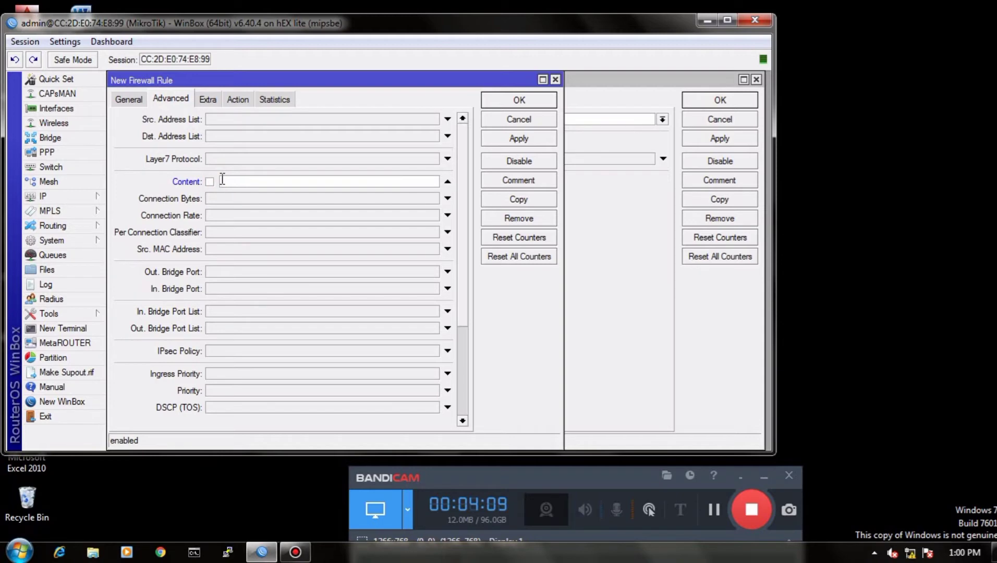
type("mkv")
left_click(237, 99)
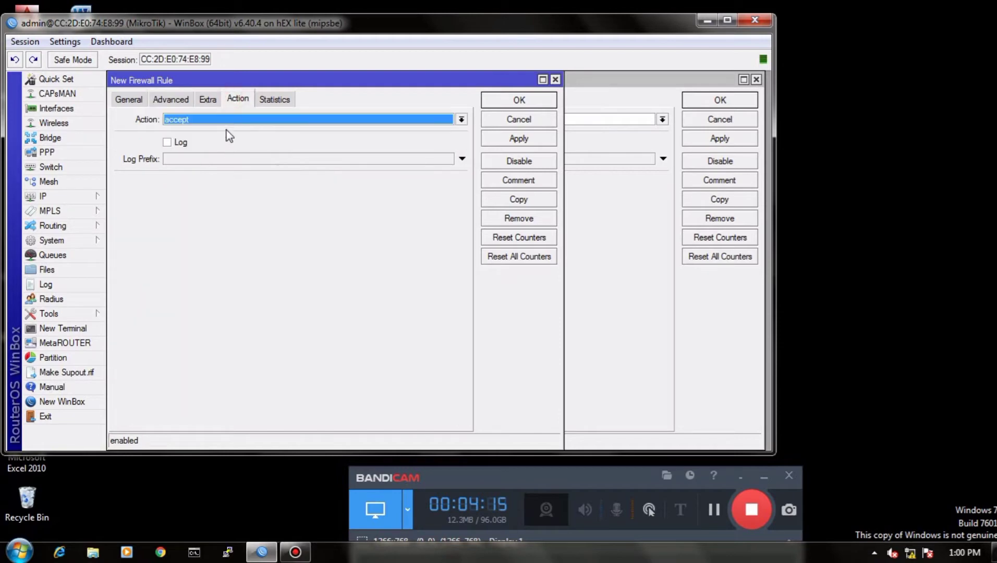
left_click(223, 119)
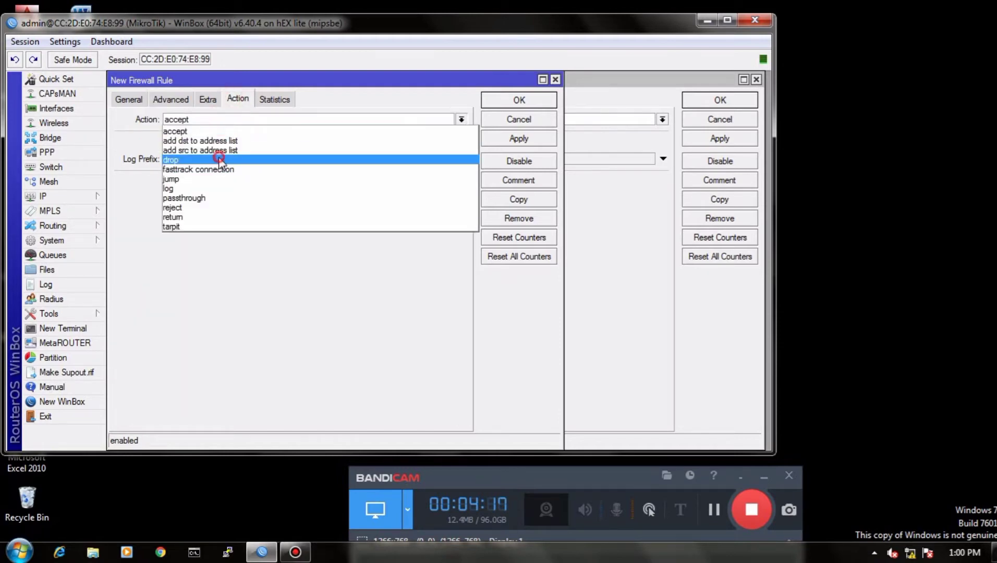
left_click(218, 159)
Step: Add the comment "block mkv" to the mkv content rule and save the rule
left_click(500, 180)
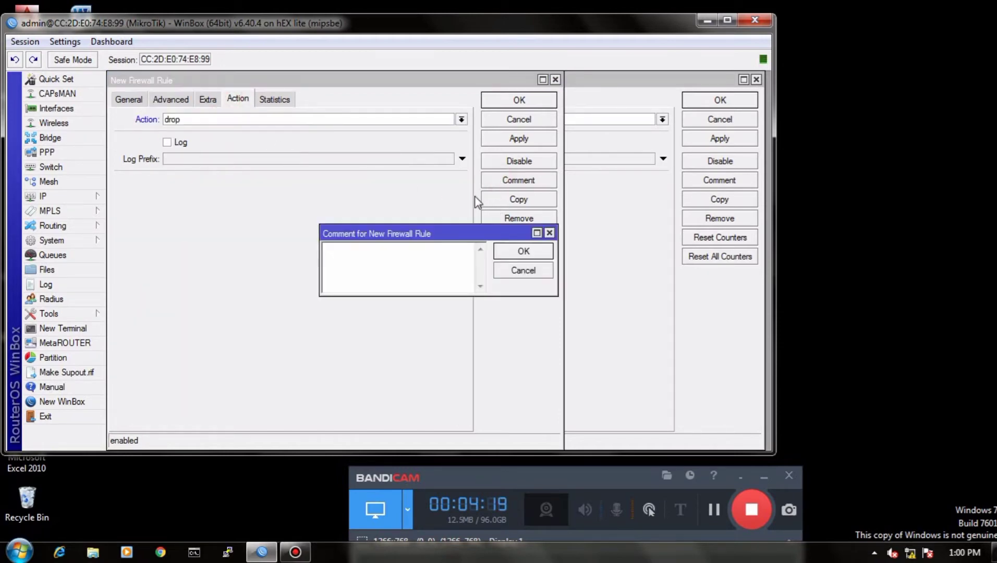
type("block mkv")
left_click(522, 251)
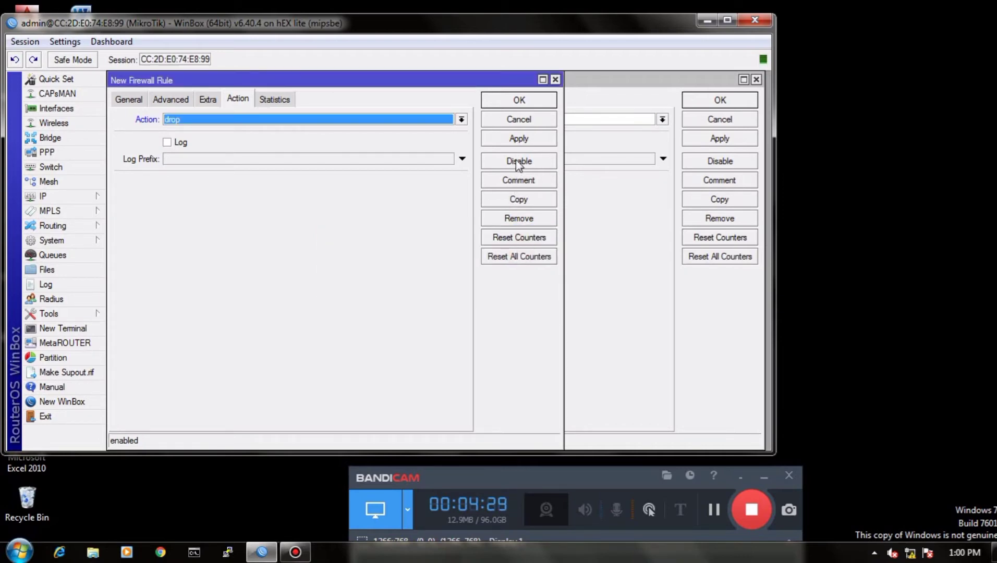
left_click(517, 140)
left_click(517, 99)
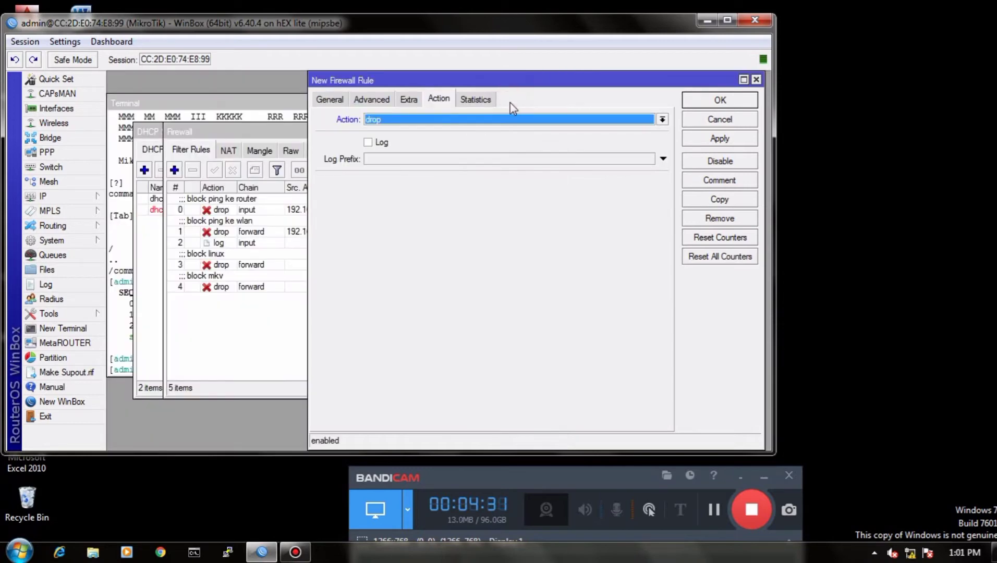
Step: Add the comment "block mp3" to the new mp3 drop rule and save the rule
left_click(730, 181)
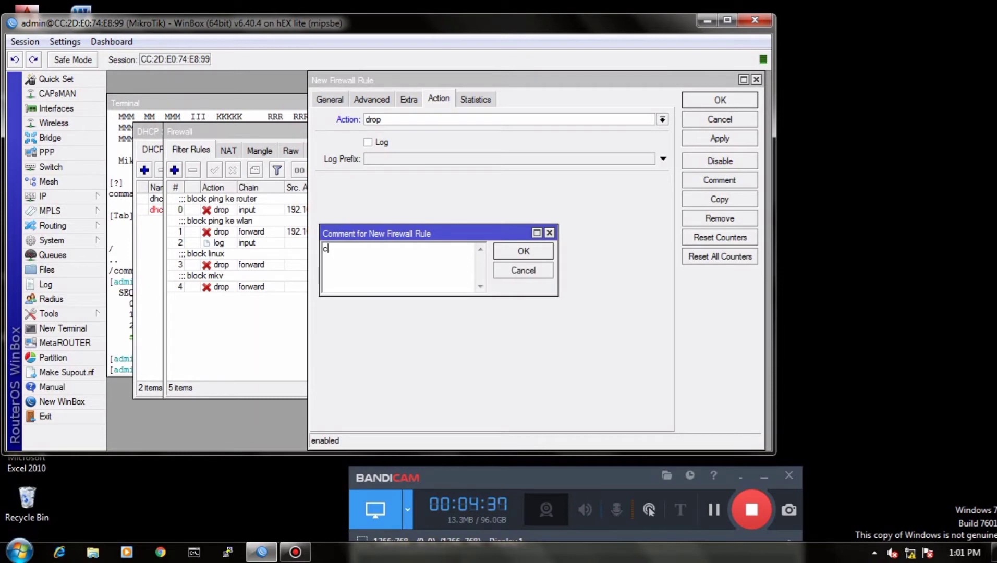
type("block mp3")
left_click(522, 254)
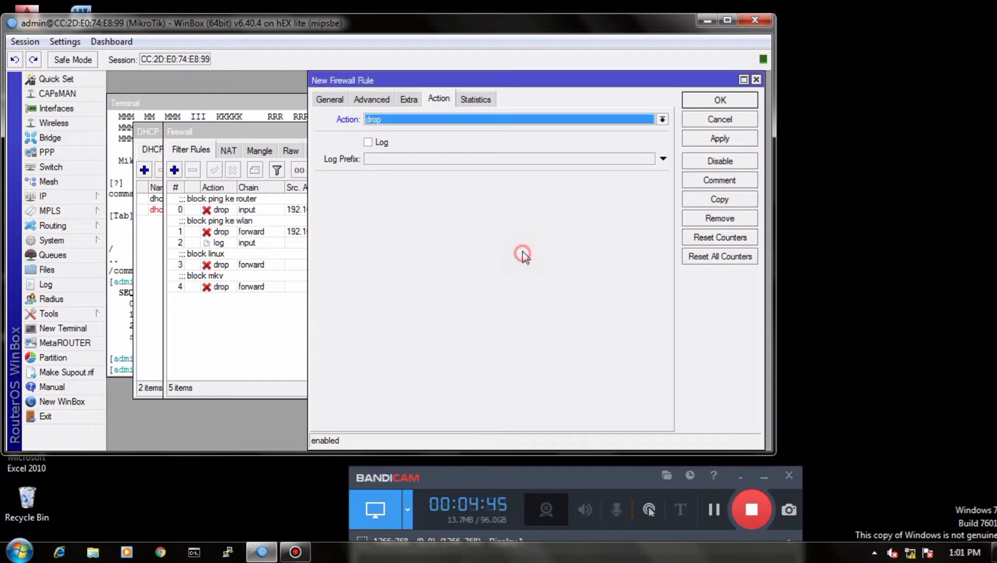
left_click(719, 138)
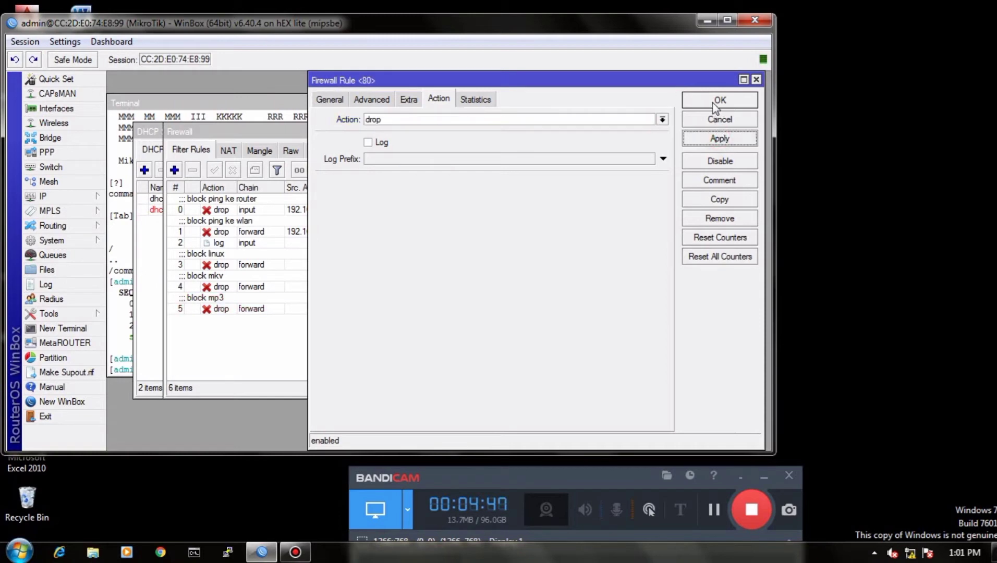
left_click(719, 101)
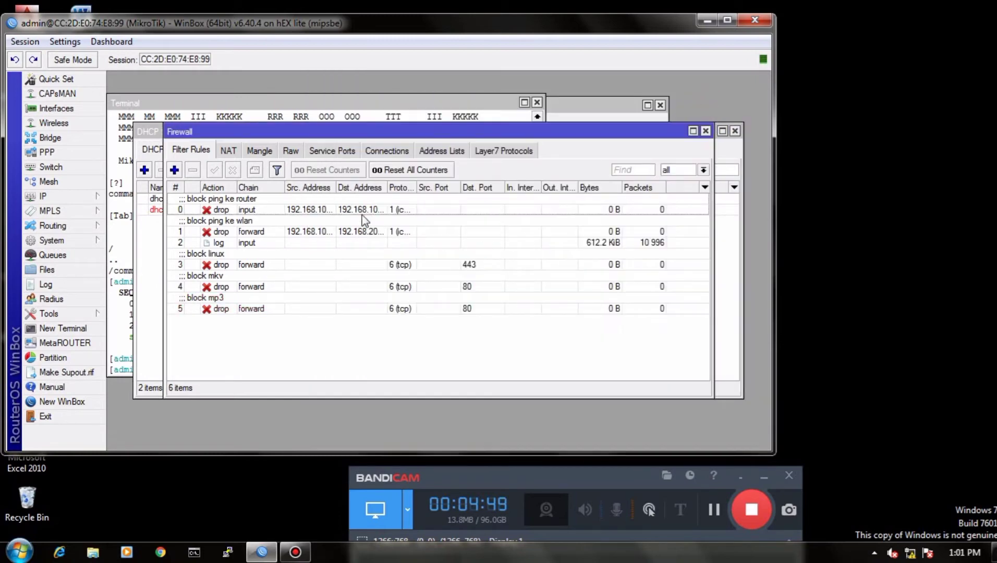
Step: Open the Hotspot server list, dismissing the manual new-server form without saving it
left_click(57, 195)
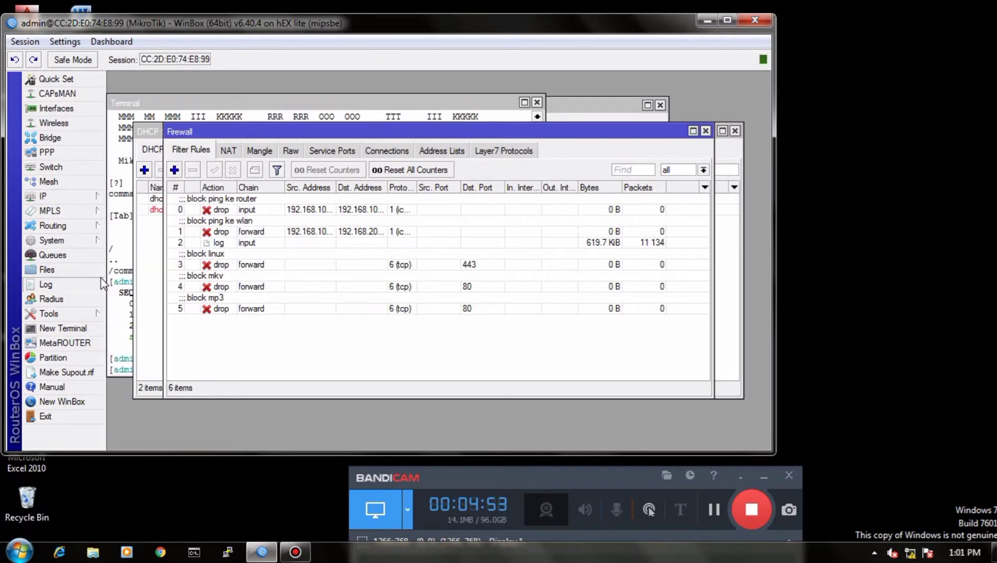
left_click(66, 190)
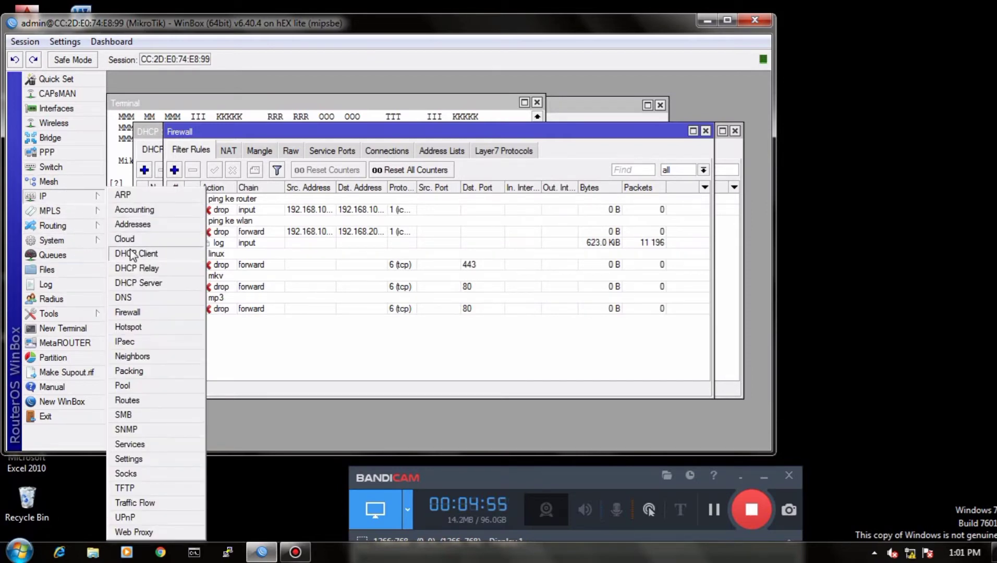
left_click(145, 331)
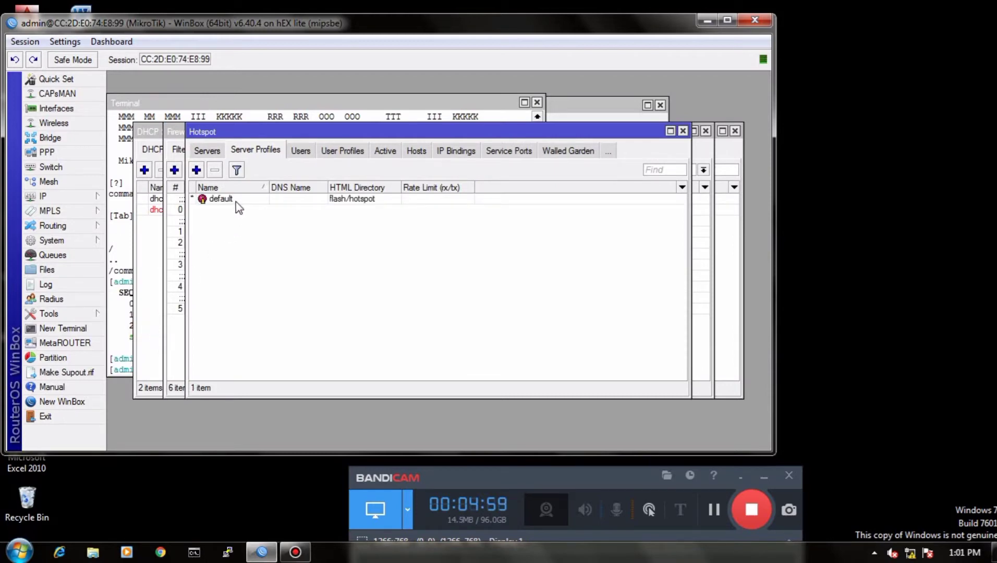
left_click(210, 152)
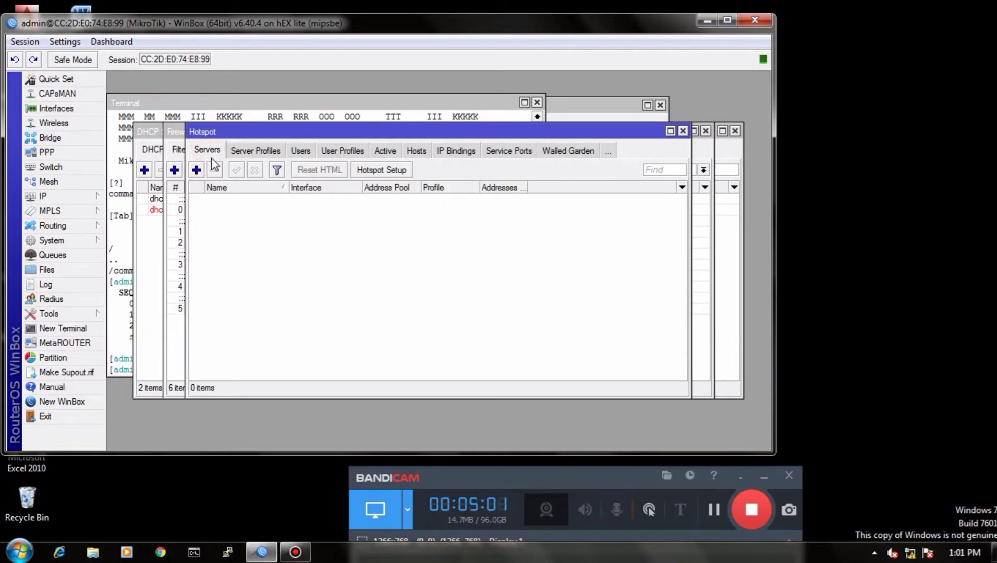
left_click(196, 170)
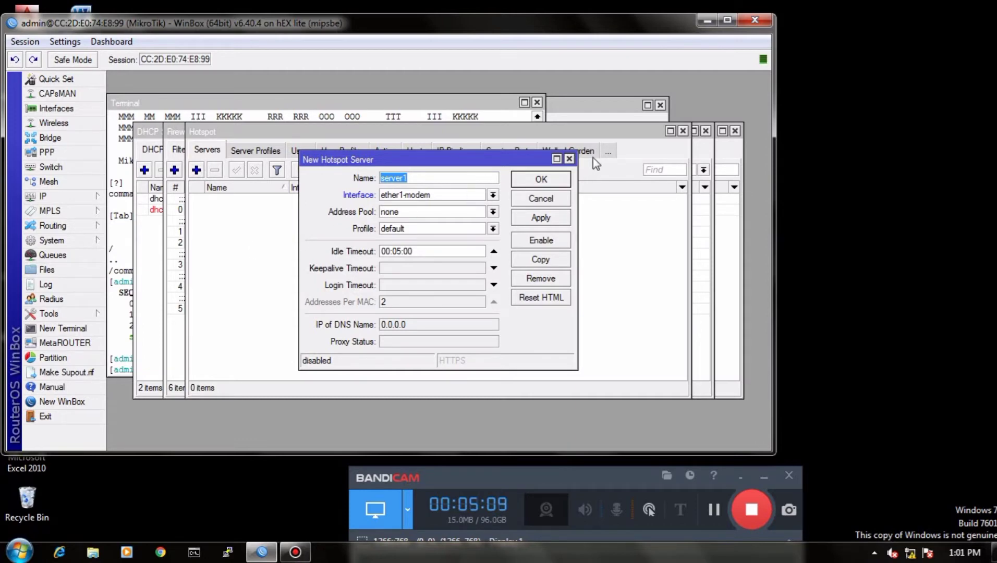
left_click(570, 159)
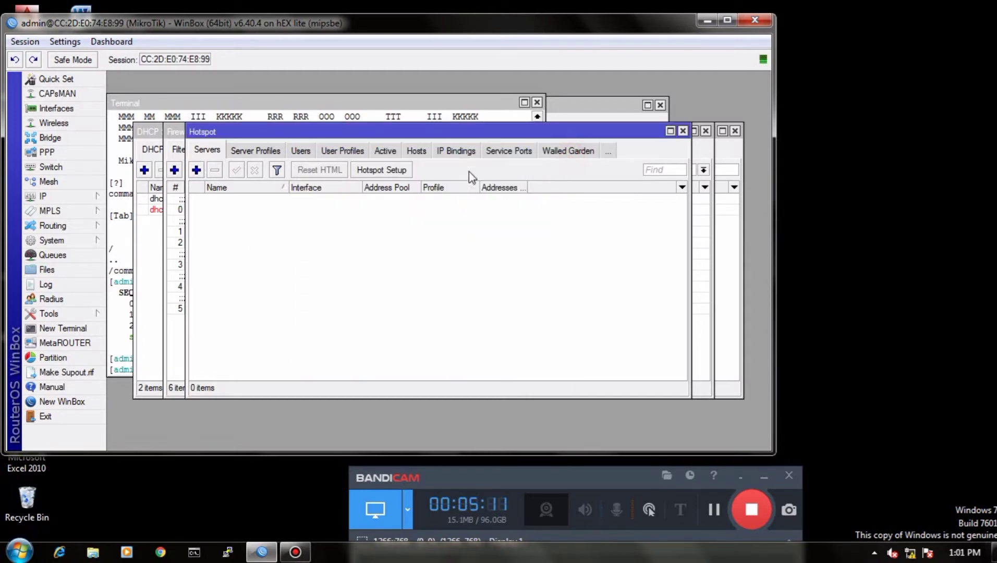
Step: Run the Hotspot setup on interface ether3-wlan, accepting the suggested address, pool, certificate, SMTP and DNS server settings
left_click(388, 170)
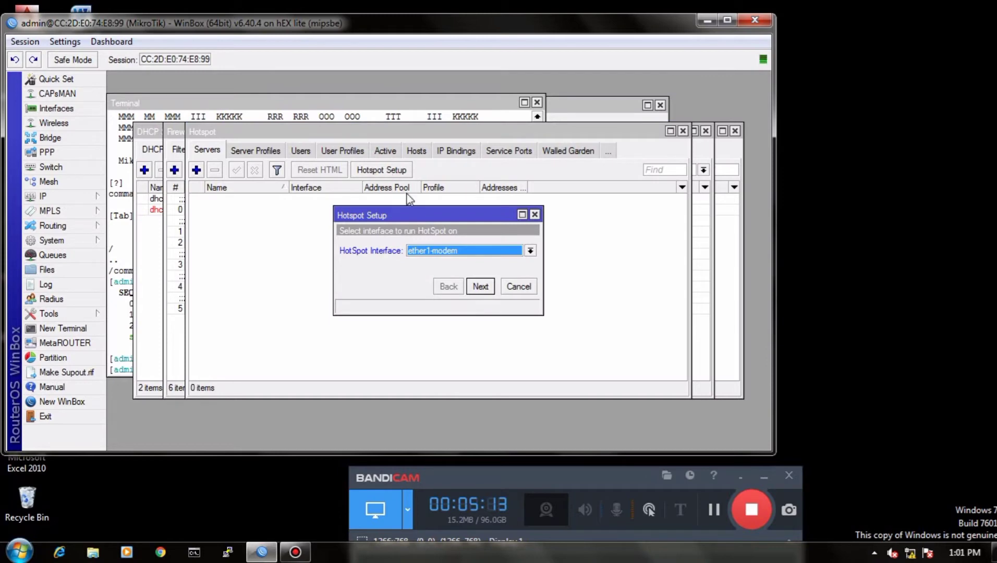
left_click(529, 250)
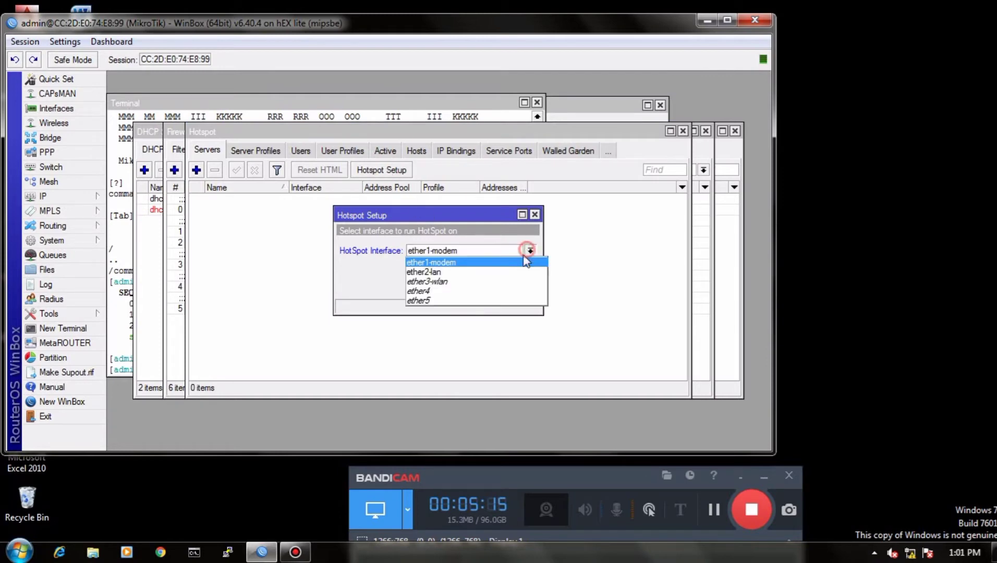
left_click(463, 282)
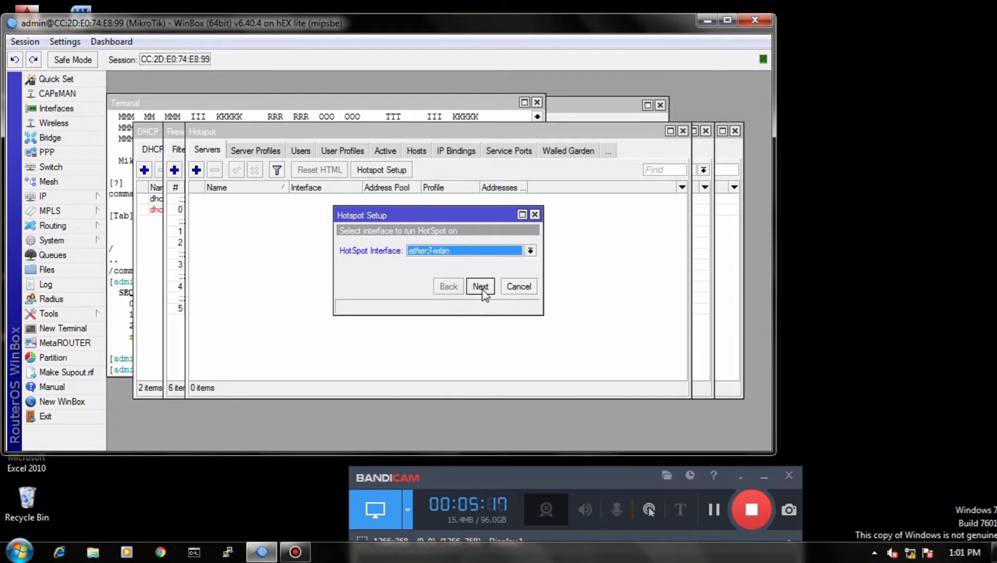
left_click(480, 287)
left_click(481, 286)
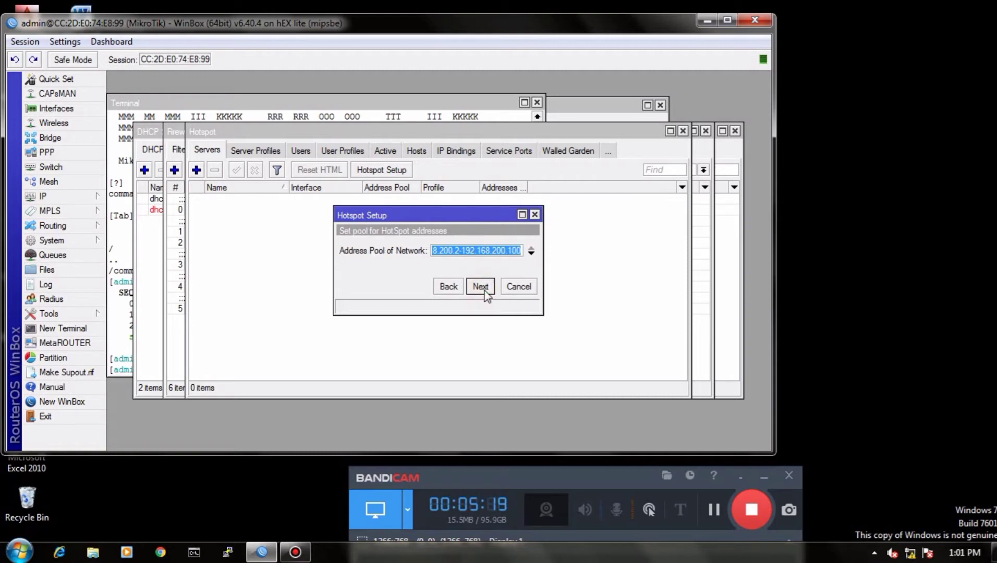
left_click(480, 286)
left_click(480, 286)
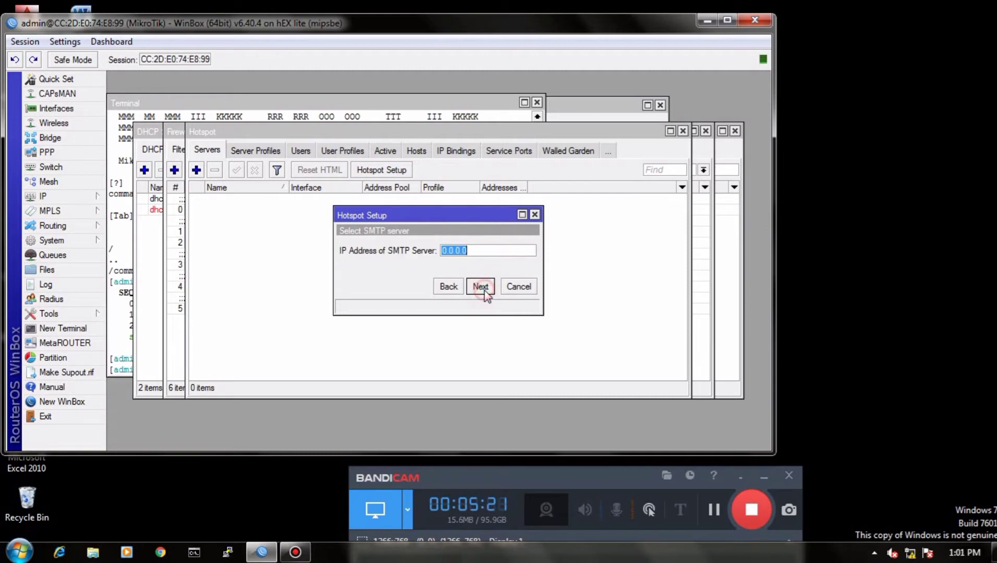
left_click(480, 287)
left_click(480, 287)
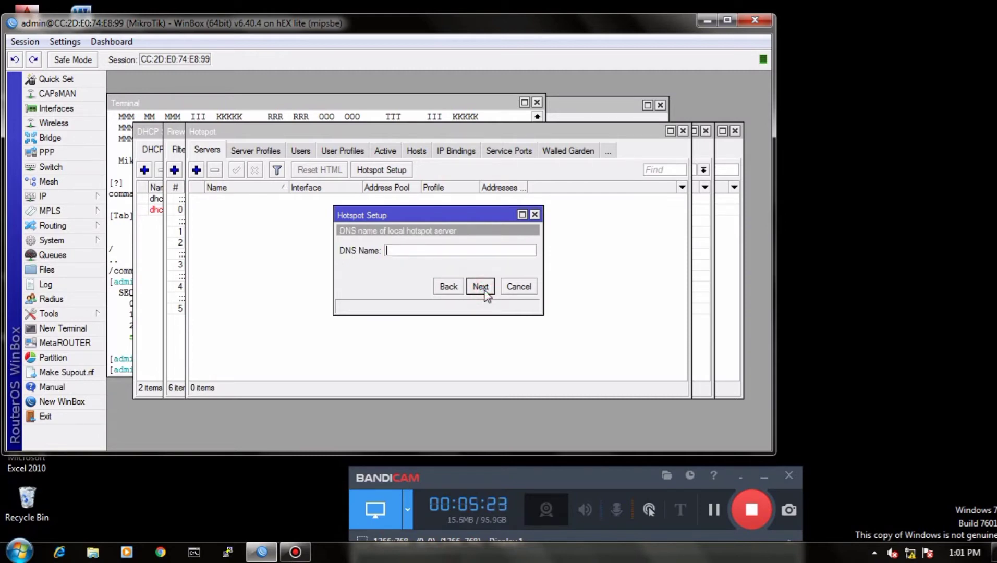
Step: Set the hotspot's DNS name to tkj.net and finish the setup with the default local user
type("tkj.net")
left_click(480, 286)
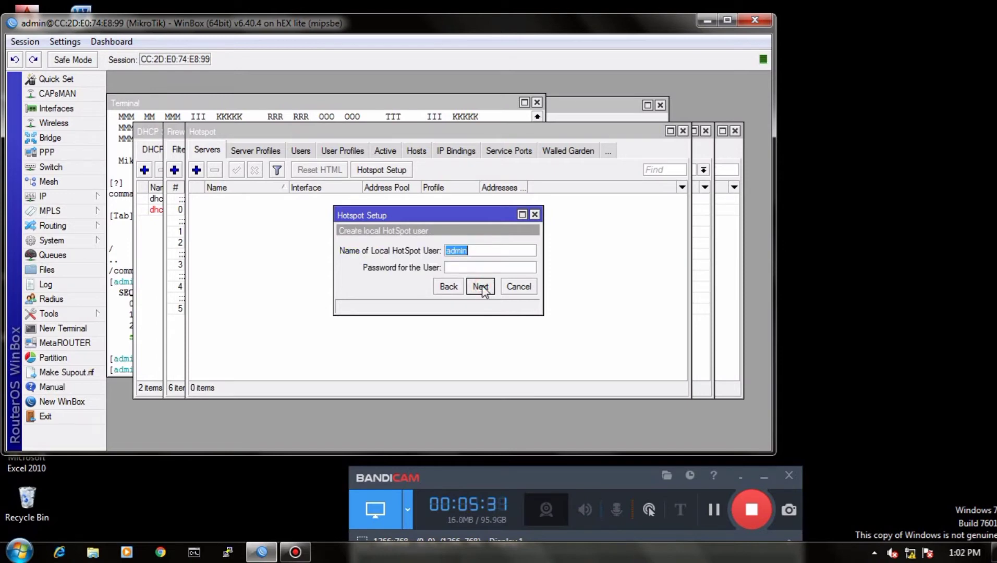
left_click(481, 287)
left_click(439, 256)
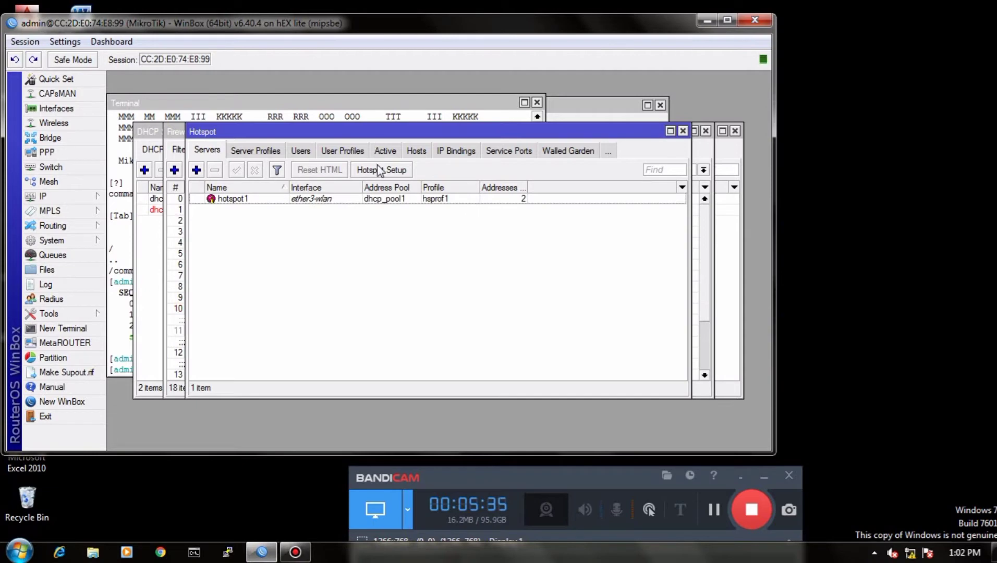
Step: Enable Use RADIUS in the hotspot server profile hsprof1 and save the profile
left_click(258, 150)
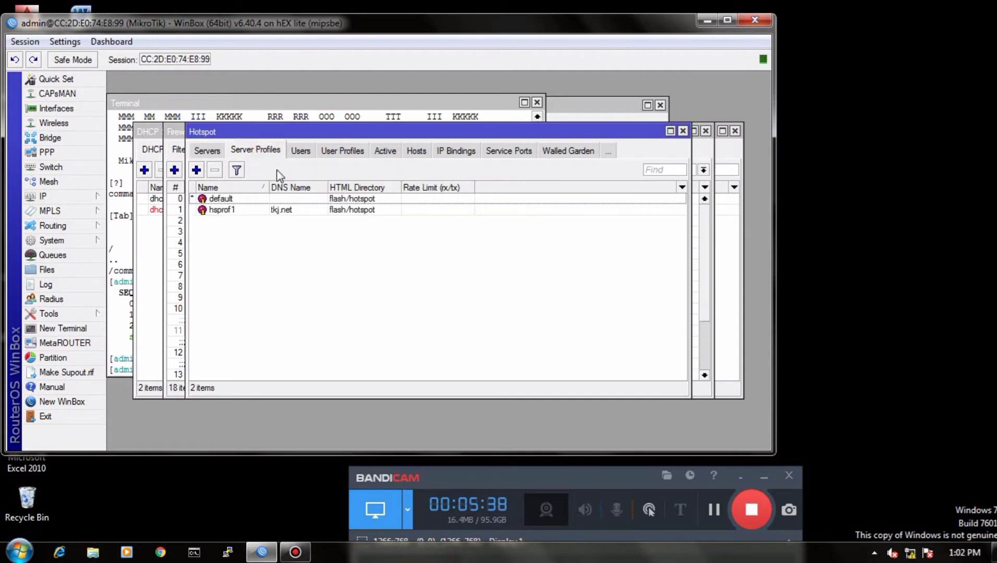
left_click(291, 211)
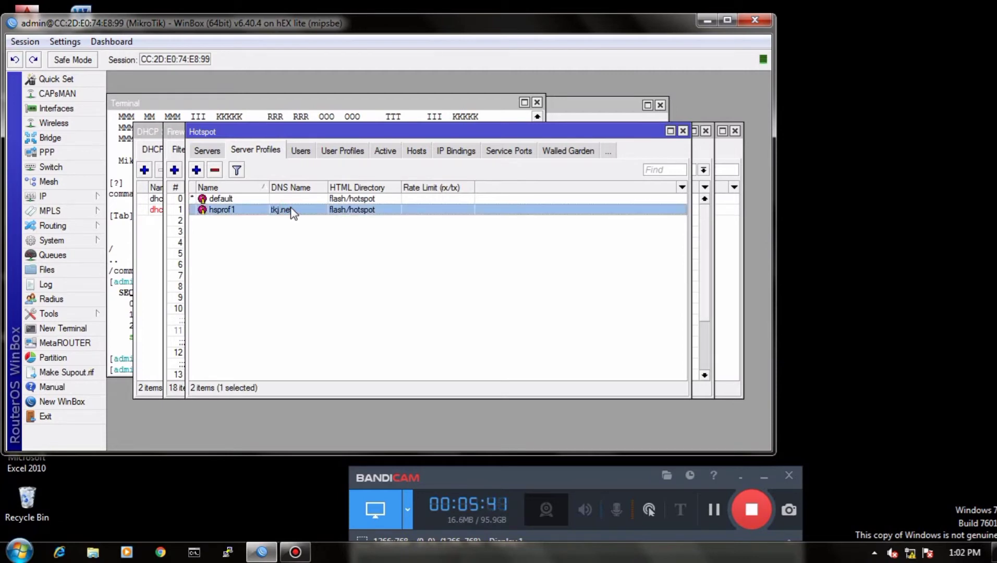
double_click(290, 211)
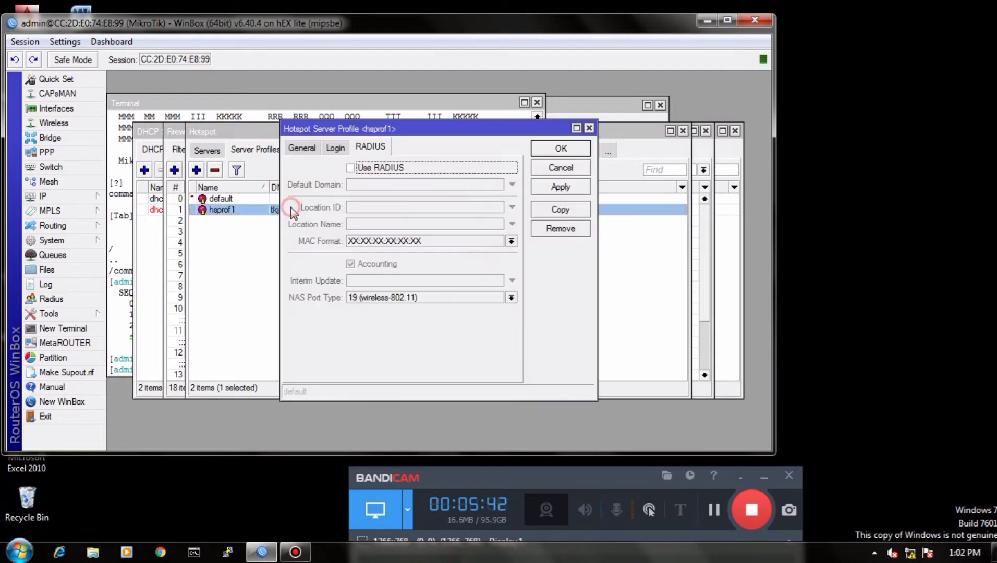
left_click(351, 168)
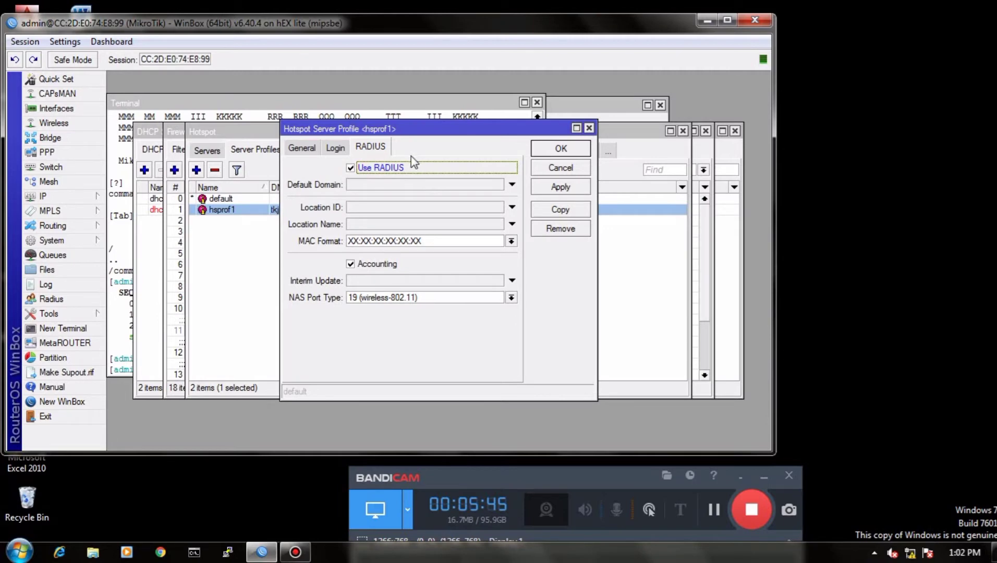
left_click(560, 150)
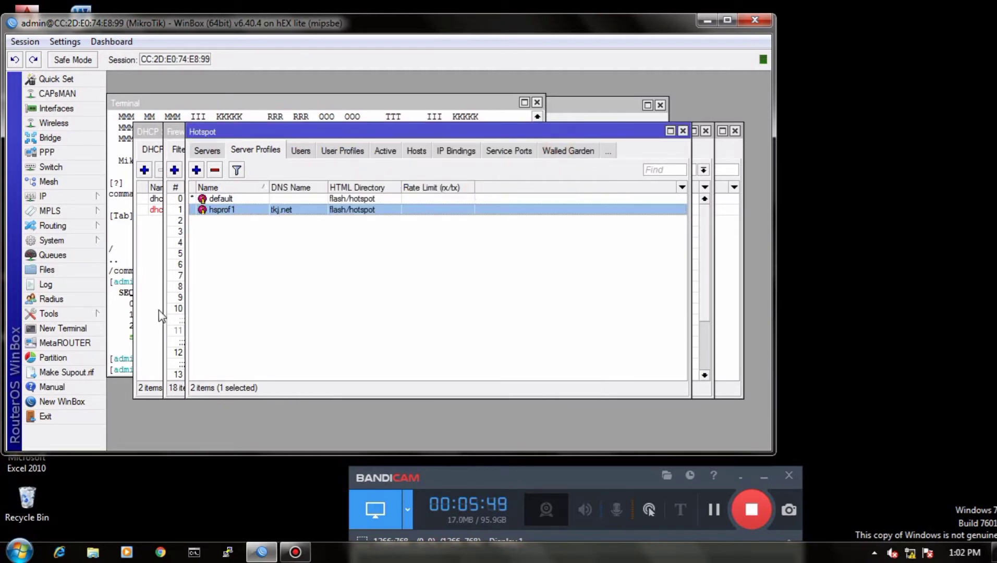
Step: Create a new RADIUS server entry for the hotspot service with address 127.0.0.1
left_click(83, 298)
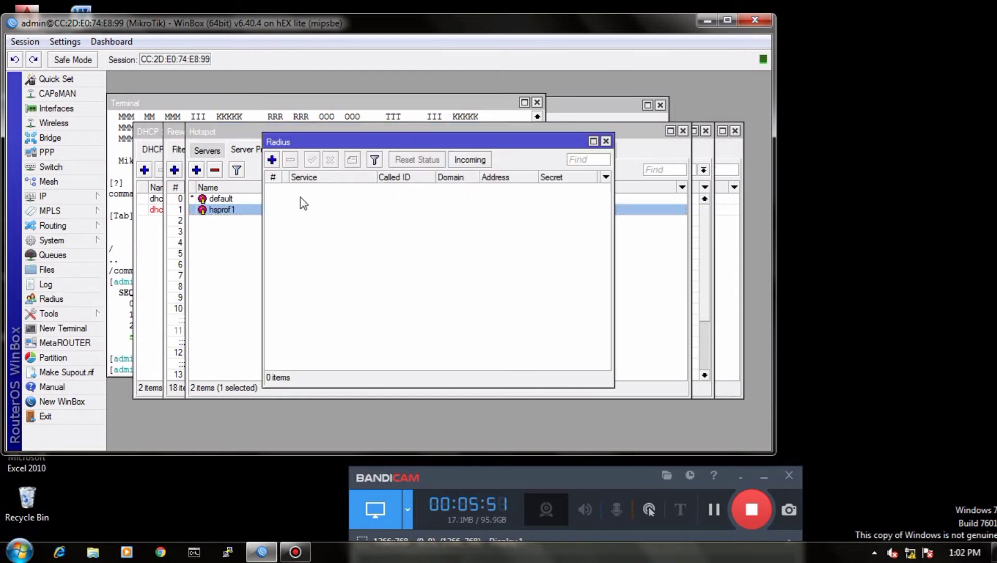
left_click(272, 159)
left_click(378, 178)
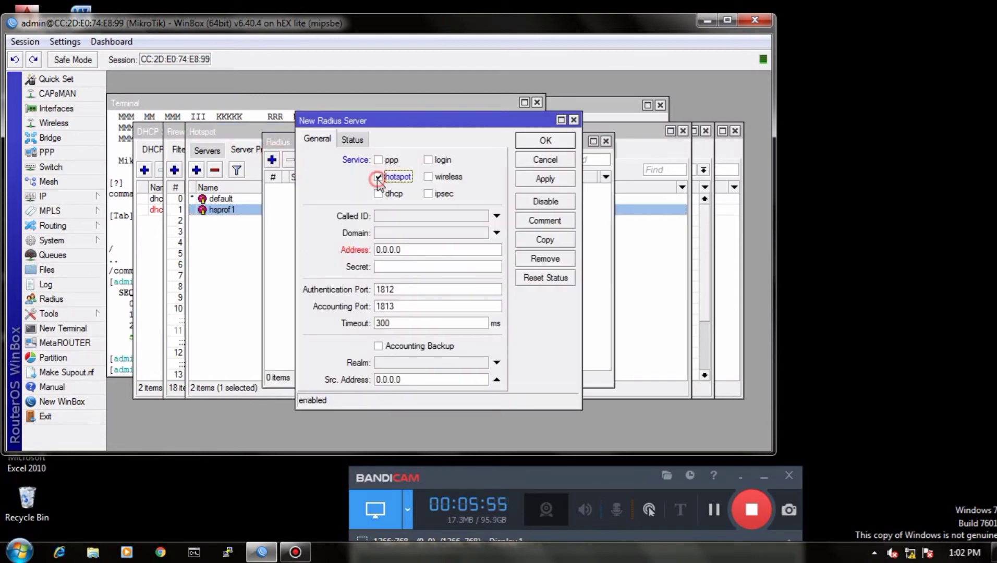
left_click(403, 249)
key("BackSpace")
key("BackSpace")
key("BackSpace")
key("BackSpace")
key("BackSpace")
key("BackSpace")
key("BackSpace")
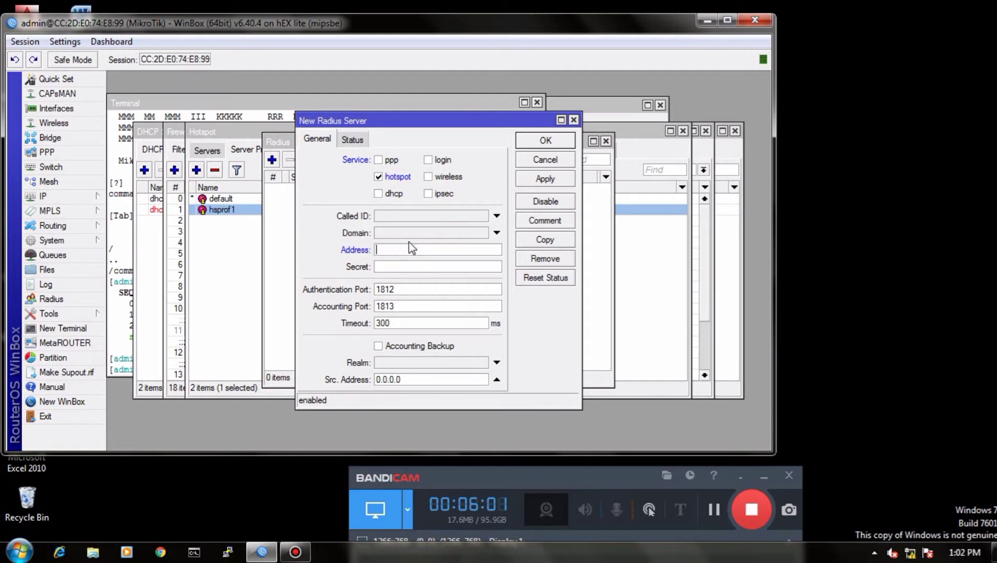
type("127.0.0.1")
Step: Enter the shared secret for the new RADIUS server and save the entry
left_click(403, 265)
left_click(539, 180)
left_click(547, 141)
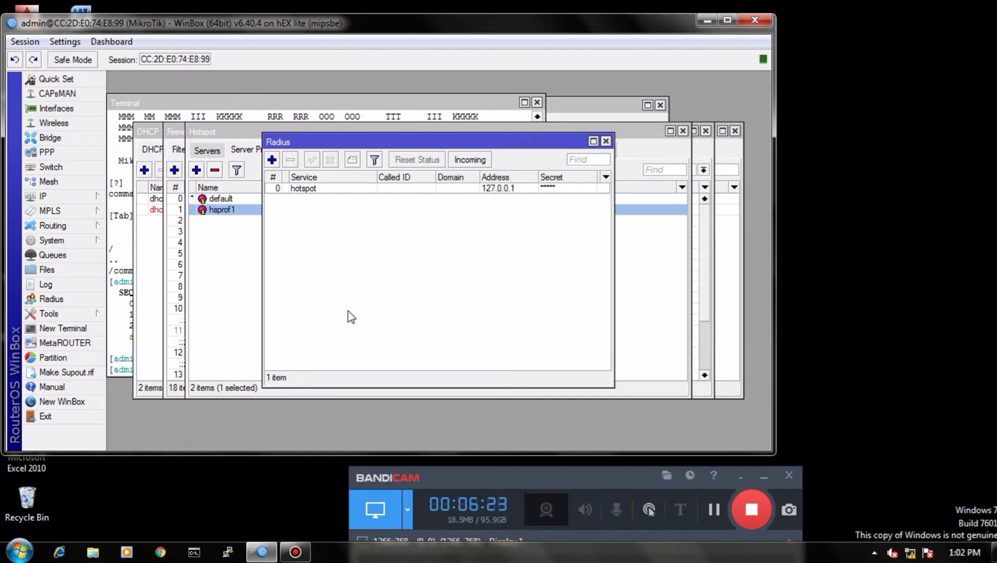
Step: Switch to Chrome, open 192.168.100.1/userman and log in to User Manager with the admin login
left_click(159, 551)
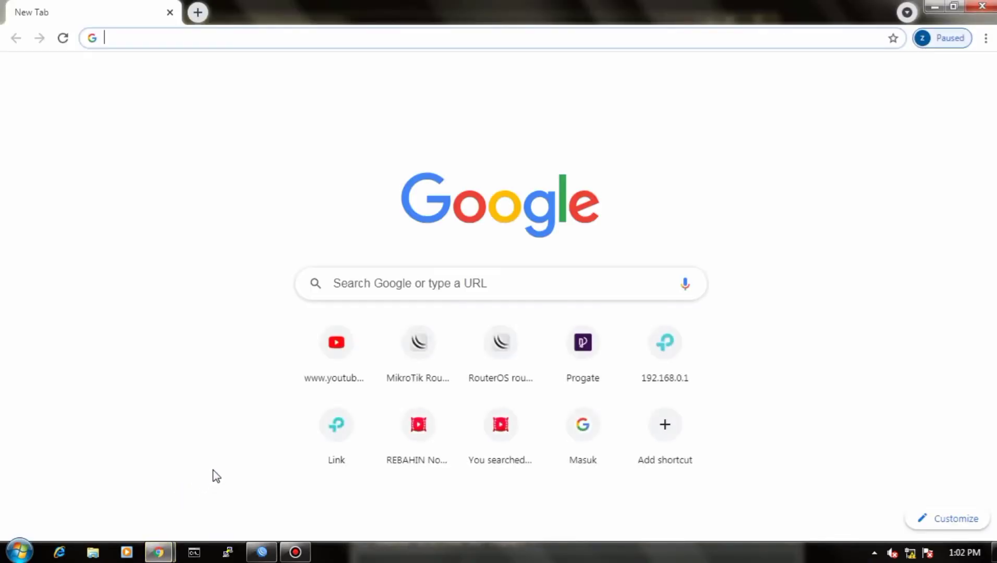
left_click(184, 39)
type("192")
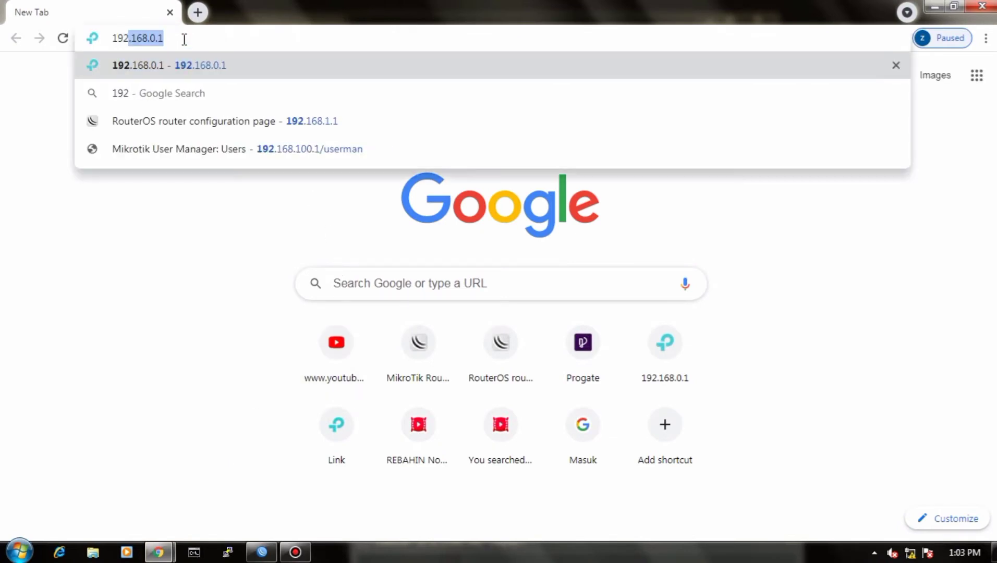
type(".15")
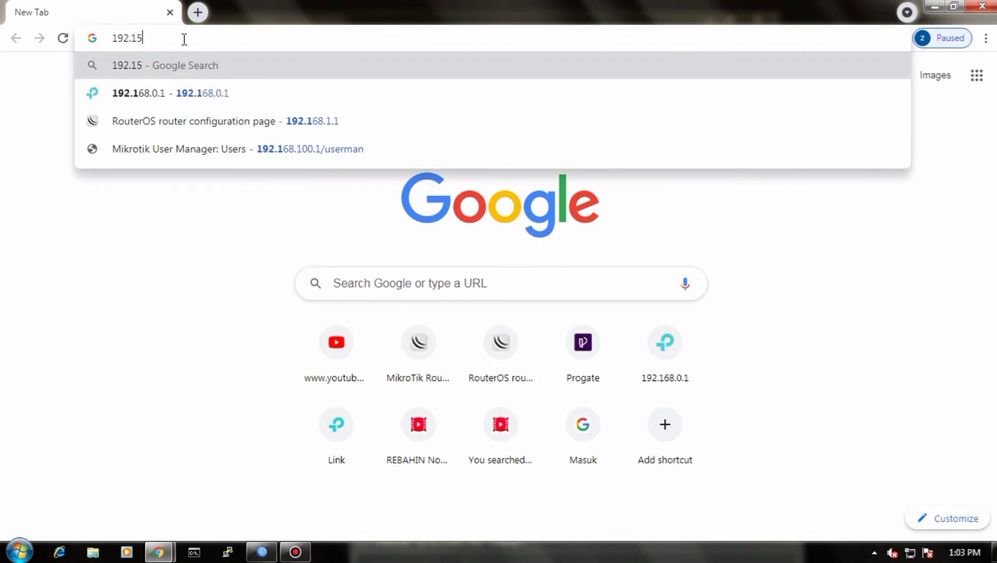
key("BackSpace")
type("68")
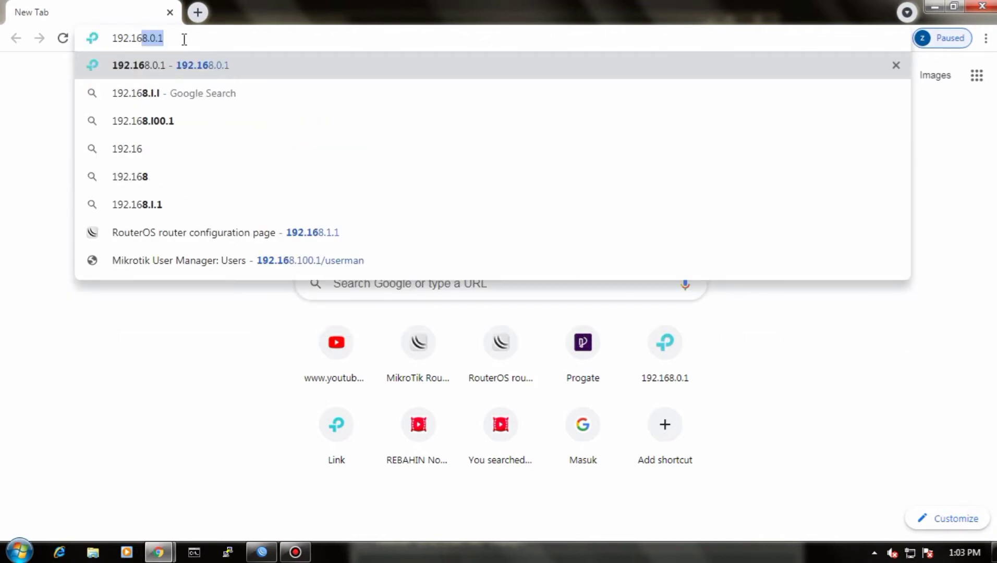
type(".")
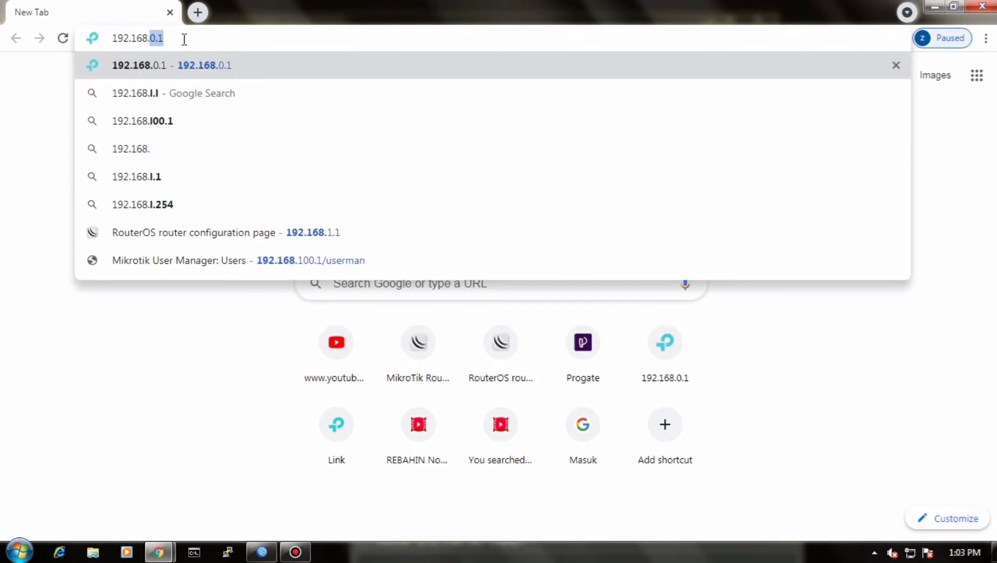
type("100")
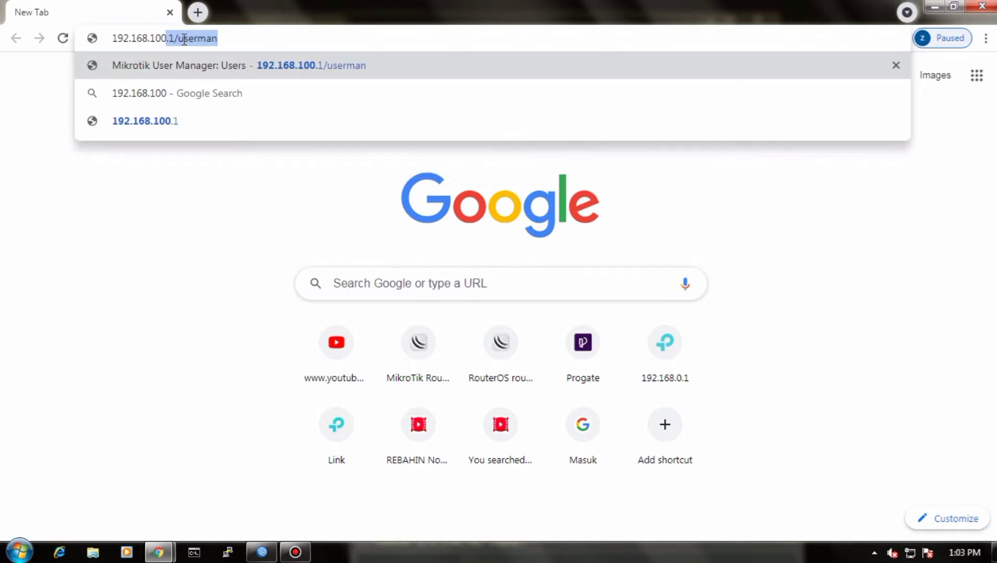
type(".")
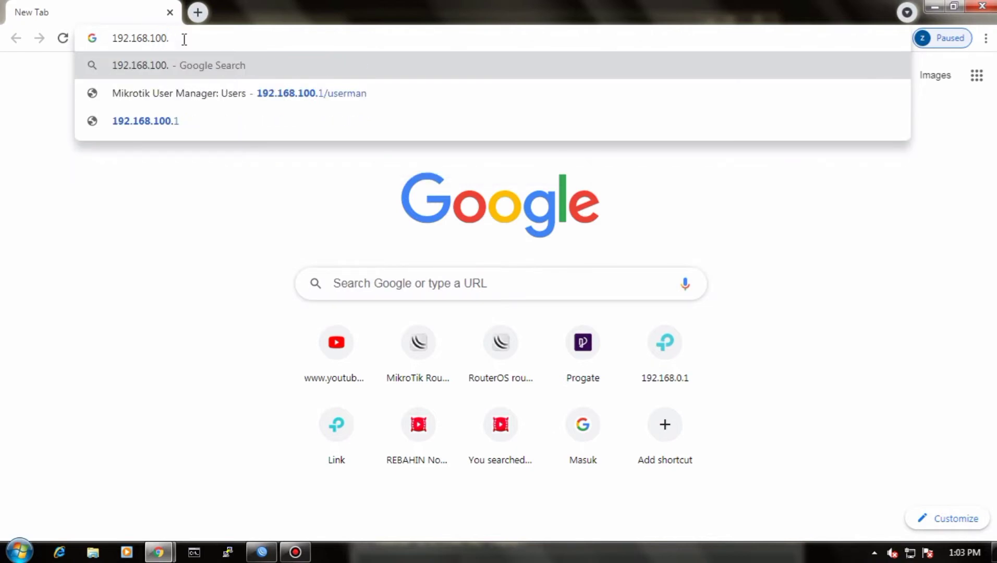
type("1")
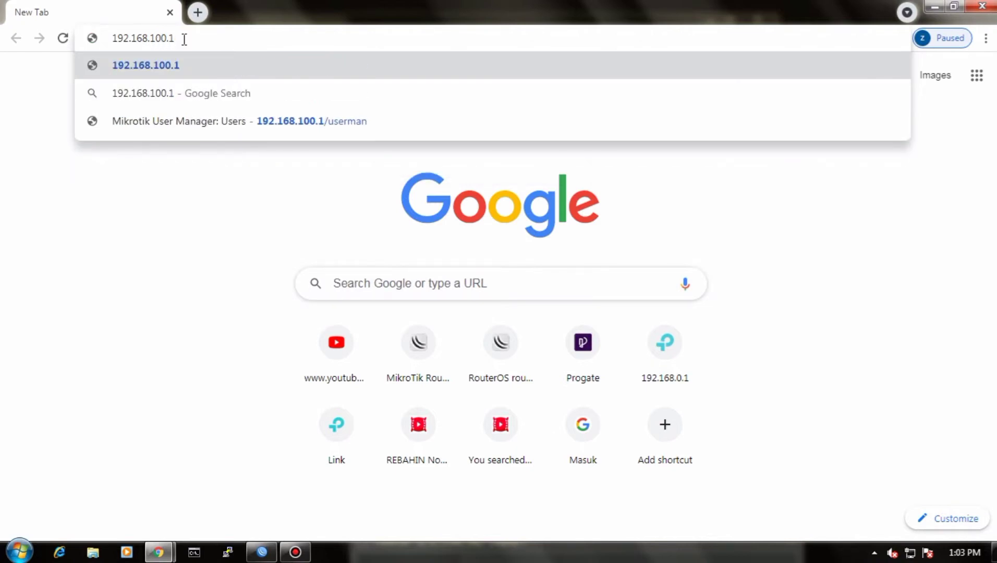
type("/us")
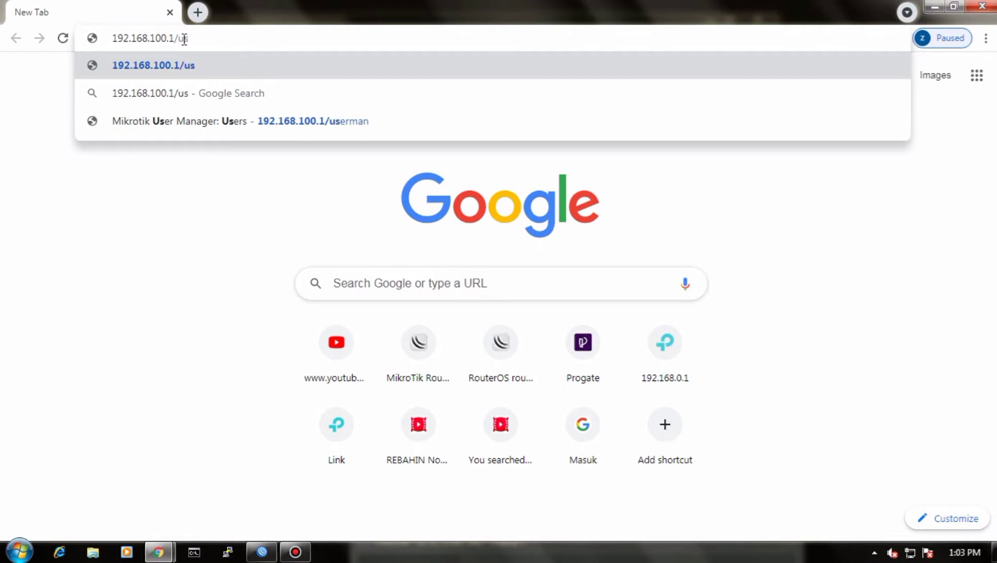
type("erman")
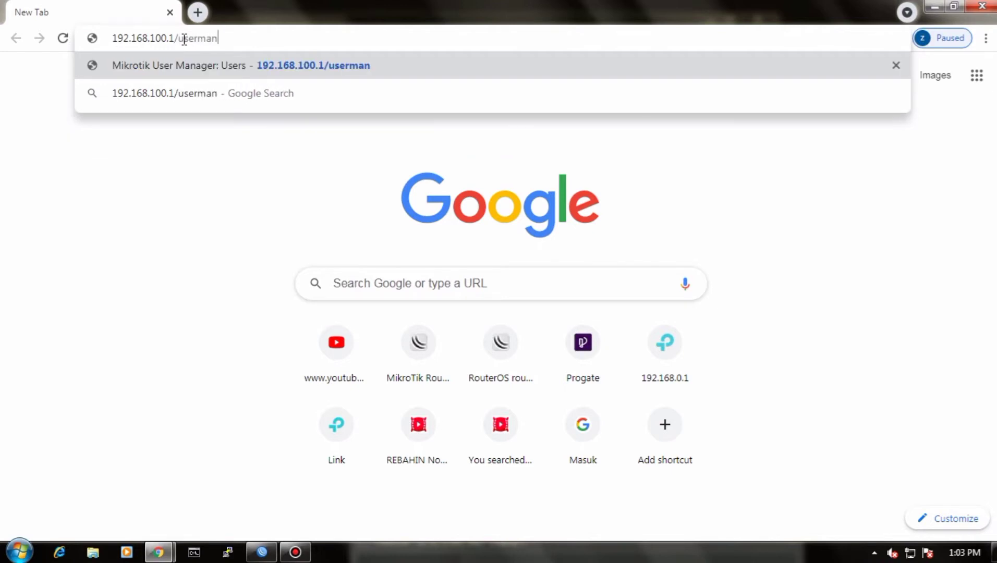
key("Return")
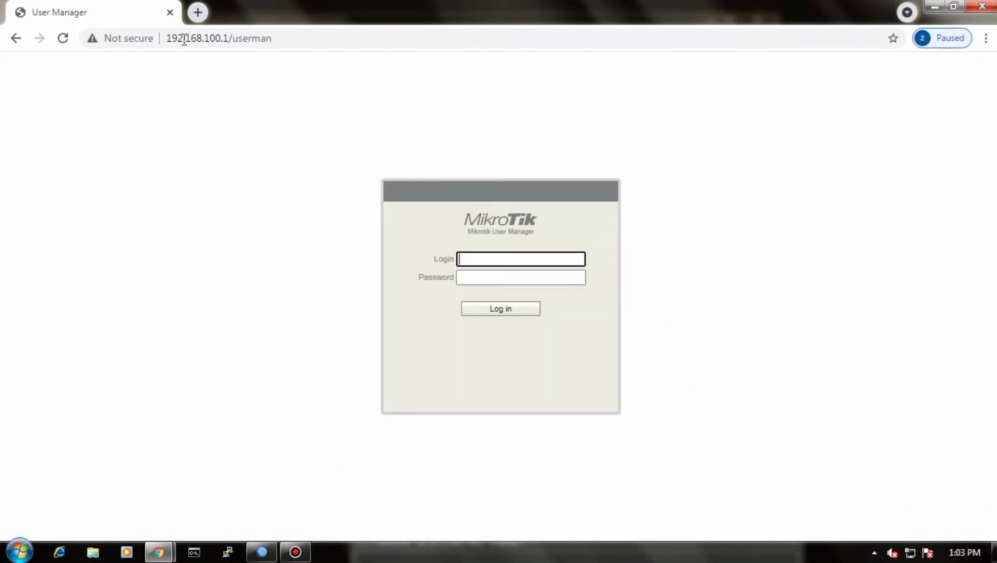
type("admin")
key("Return")
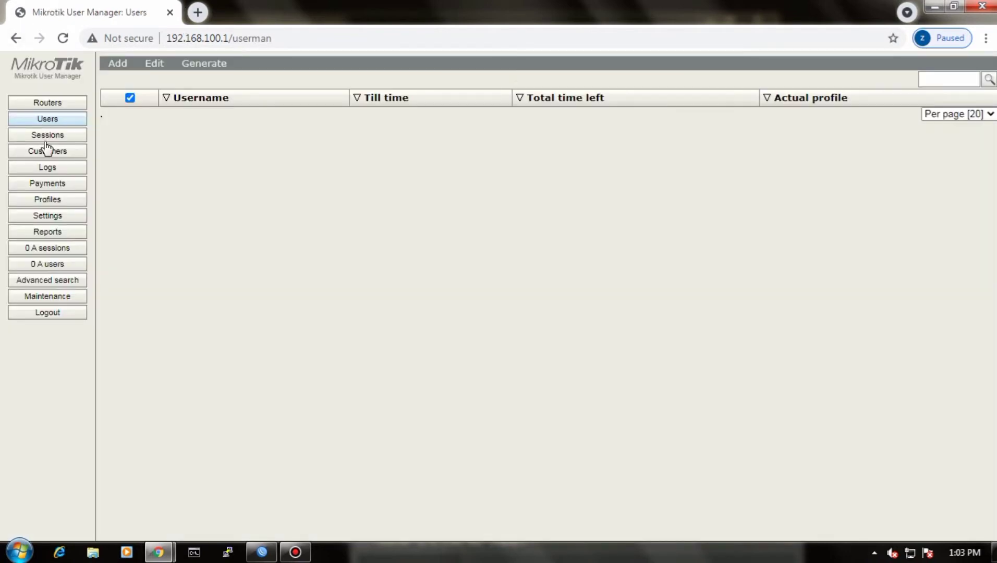
Step: Start a new router entry in User Manager and name it ukkpaket4
left_click(61, 104)
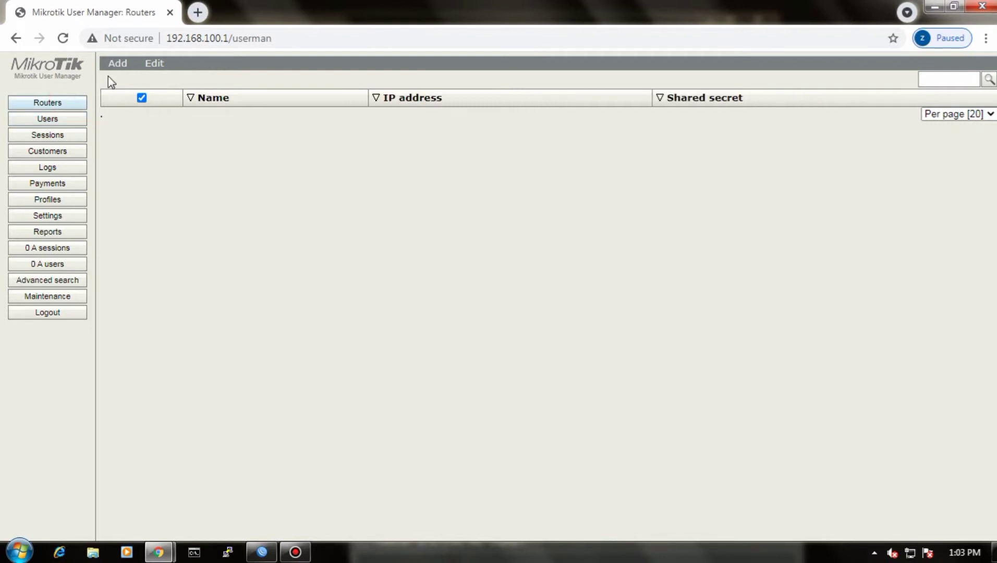
left_click(117, 63)
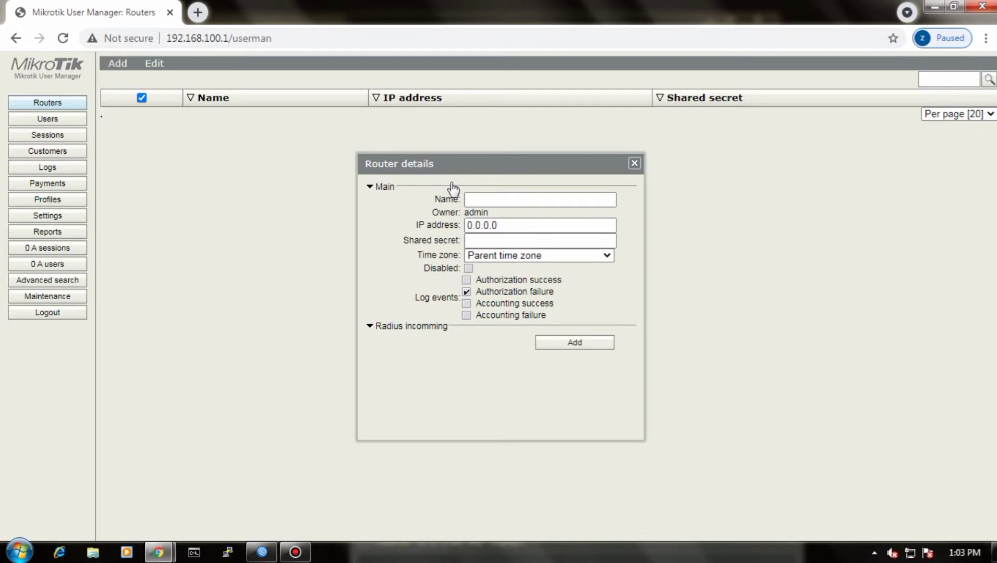
left_click(489, 199)
type("u")
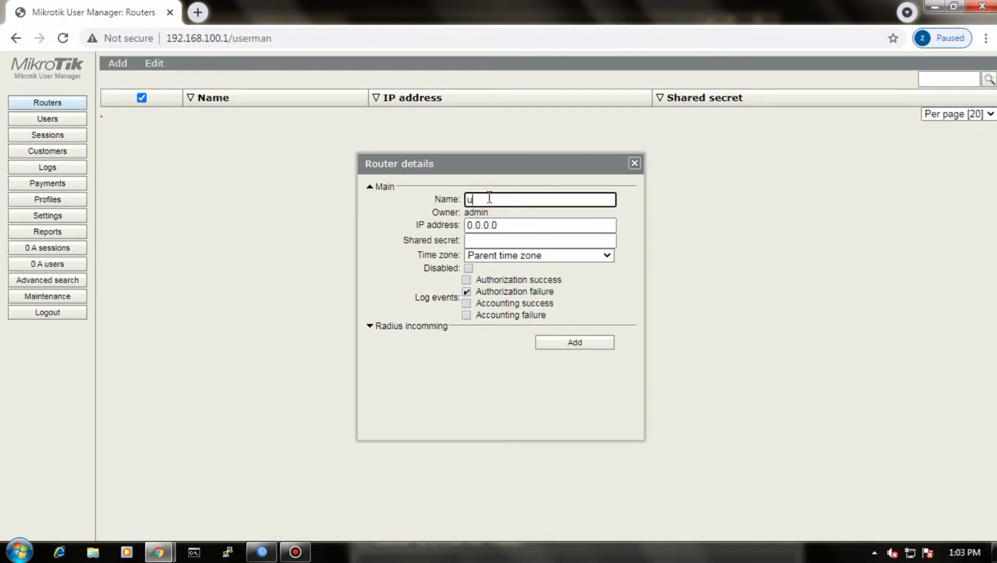
type("kkpaket4")
Step: Set the new router entry's IP address to 127.0.0.1
left_click(494, 225)
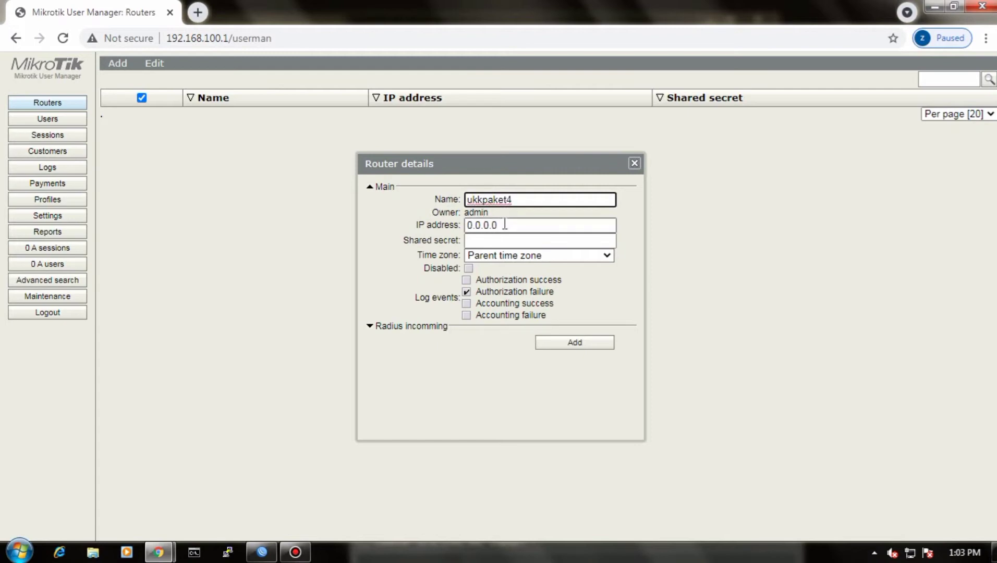
left_click(505, 224)
key("BackSpace")
key("BackSpace")
key("BackSpace")
key("BackSpace")
key("BackSpace")
key("BackSpace")
key("BackSpace")
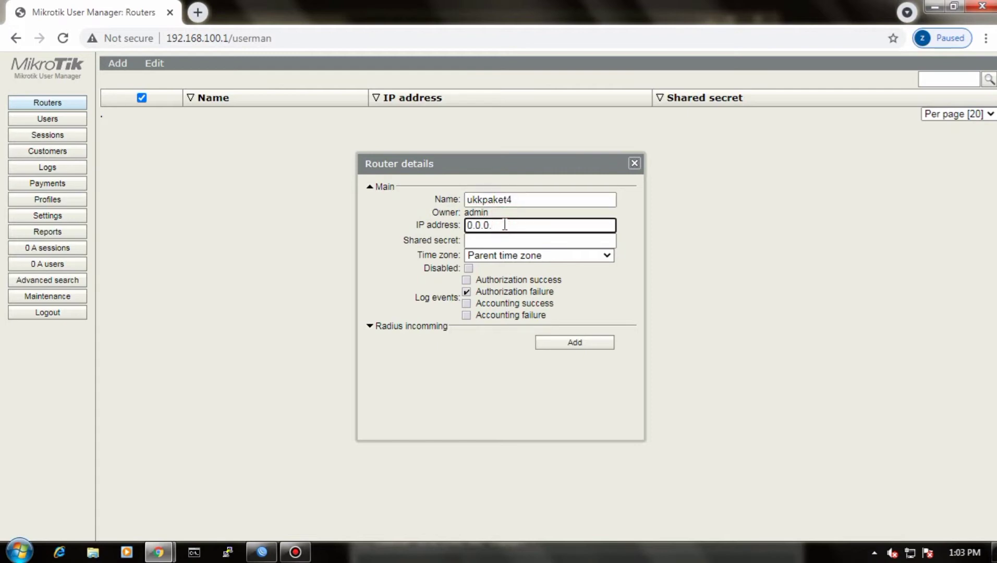
type("127")
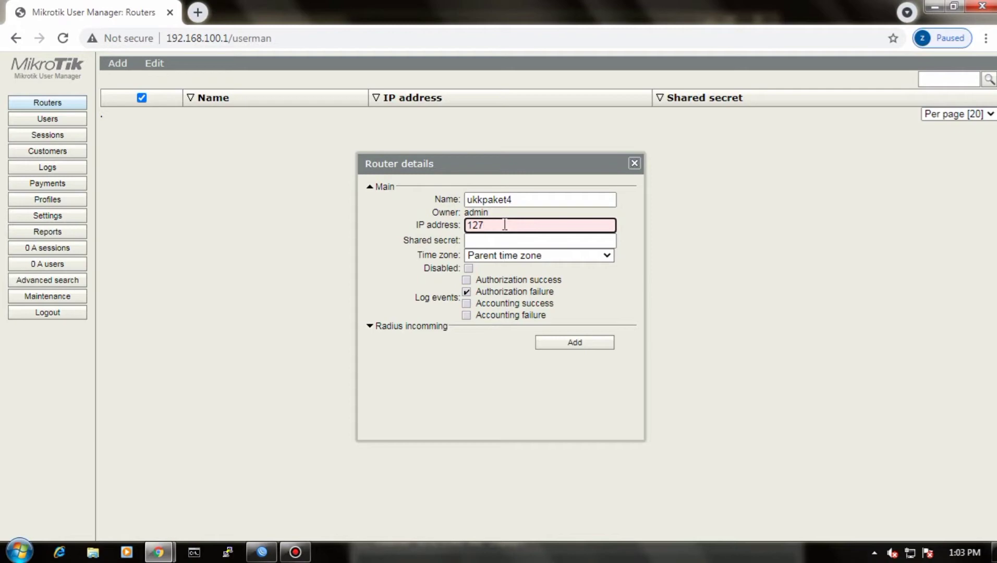
type(".0.0.1")
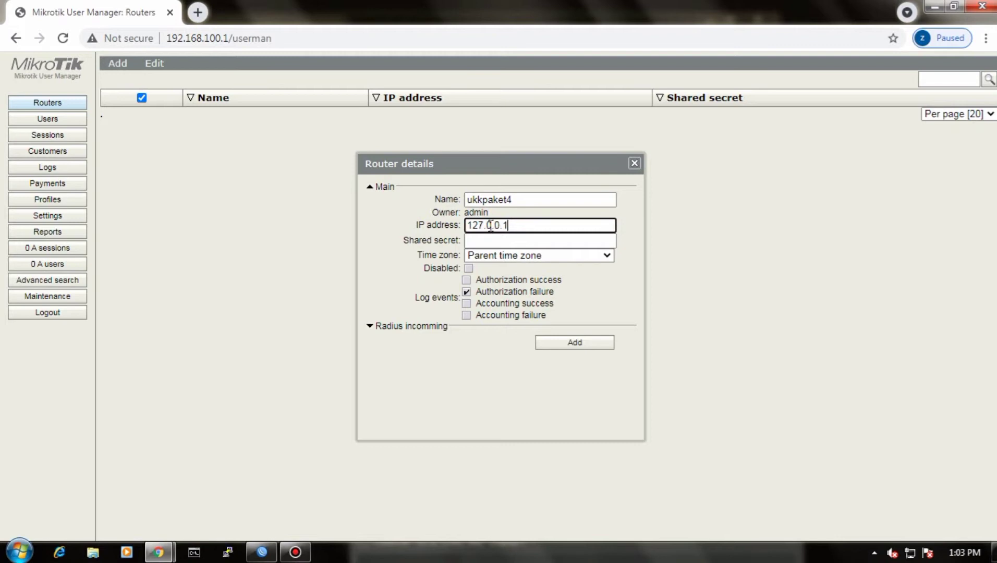
Step: Enter the router's shared secret, set its time zone to +07:00 and add the entry
left_click(478, 240)
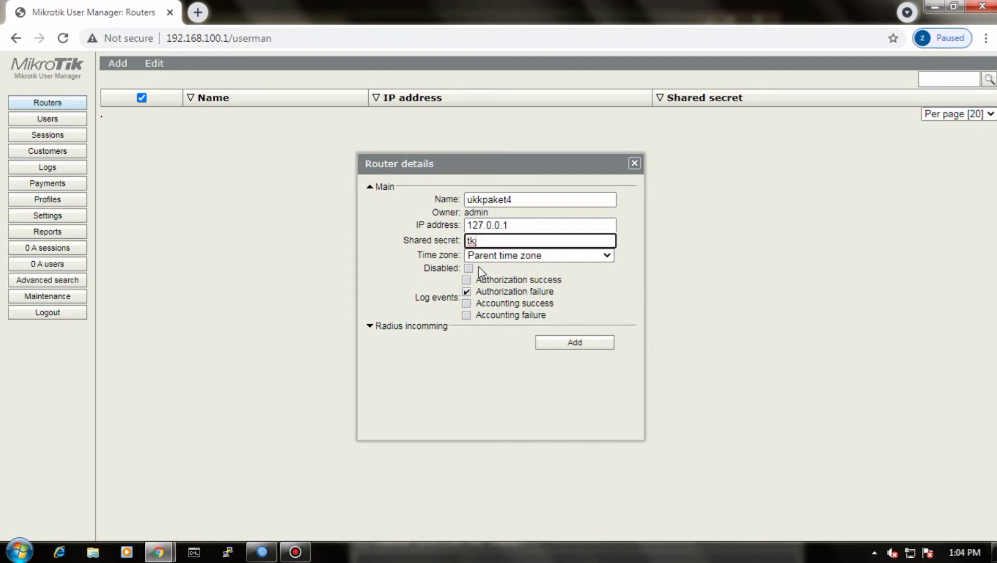
left_click(484, 256)
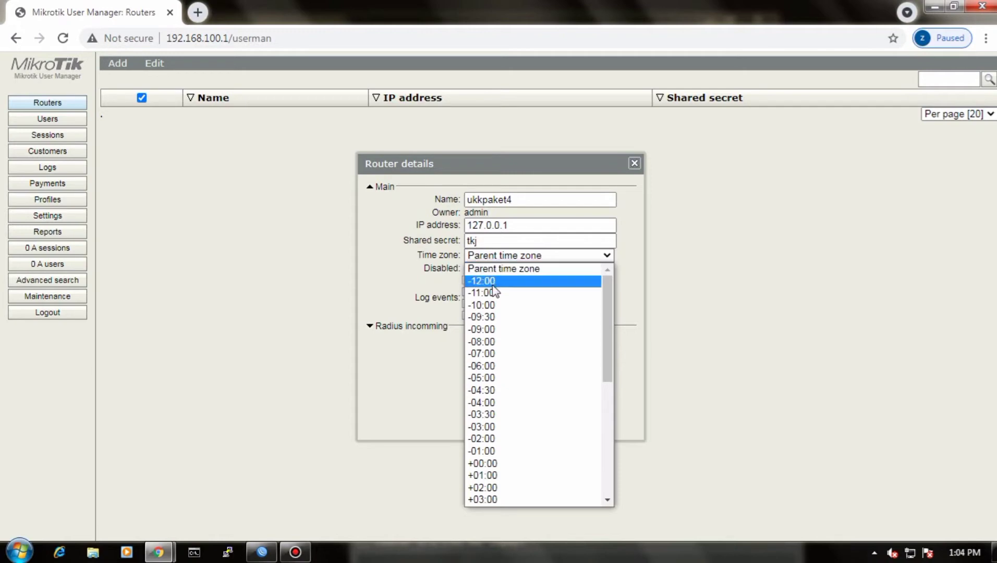
scroll(502, 444, "down", 5)
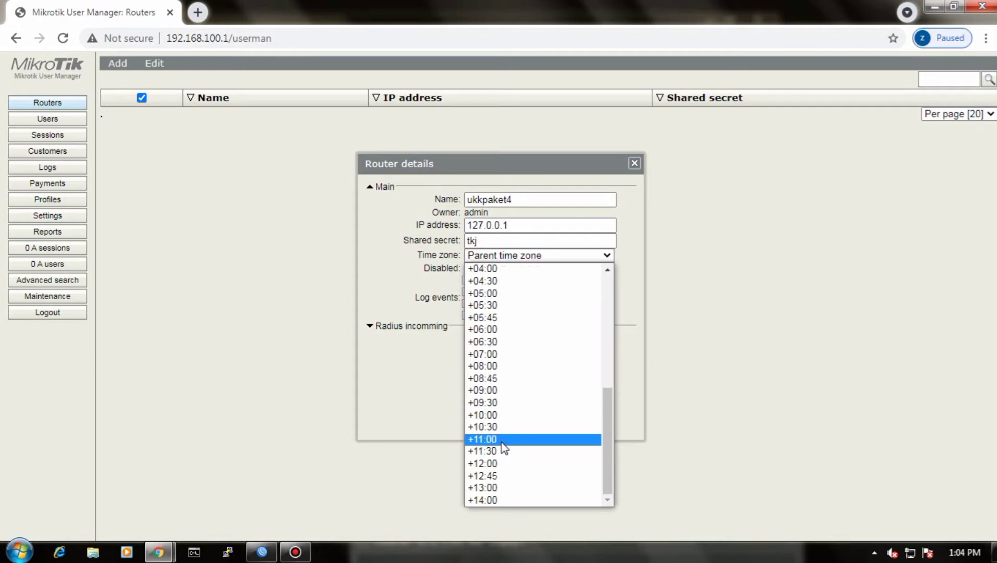
left_click(488, 354)
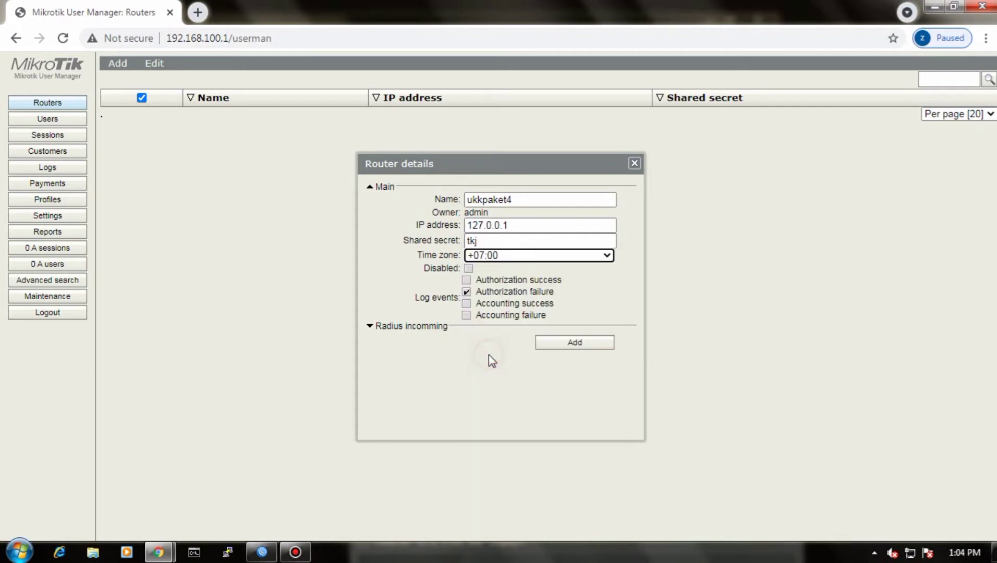
left_click(574, 341)
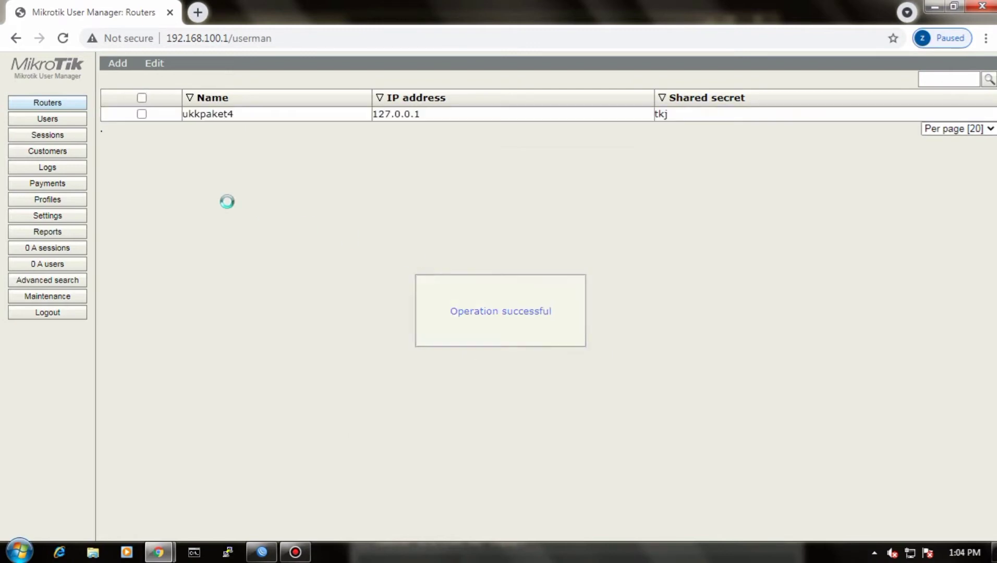
Step: Add a new profile limitation named ukkpaket4, keeping the default limits
left_click(58, 201)
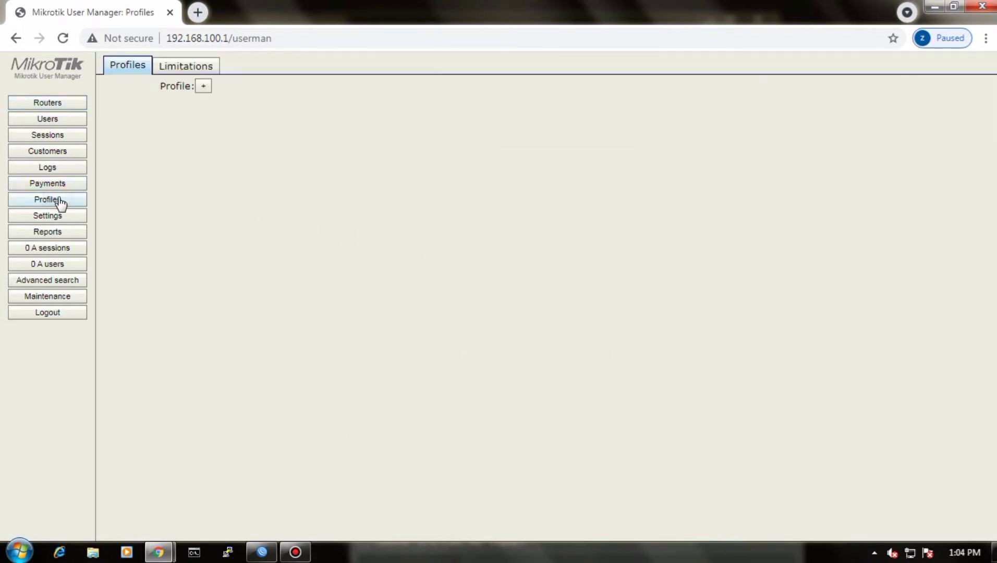
left_click(201, 68)
left_click(116, 85)
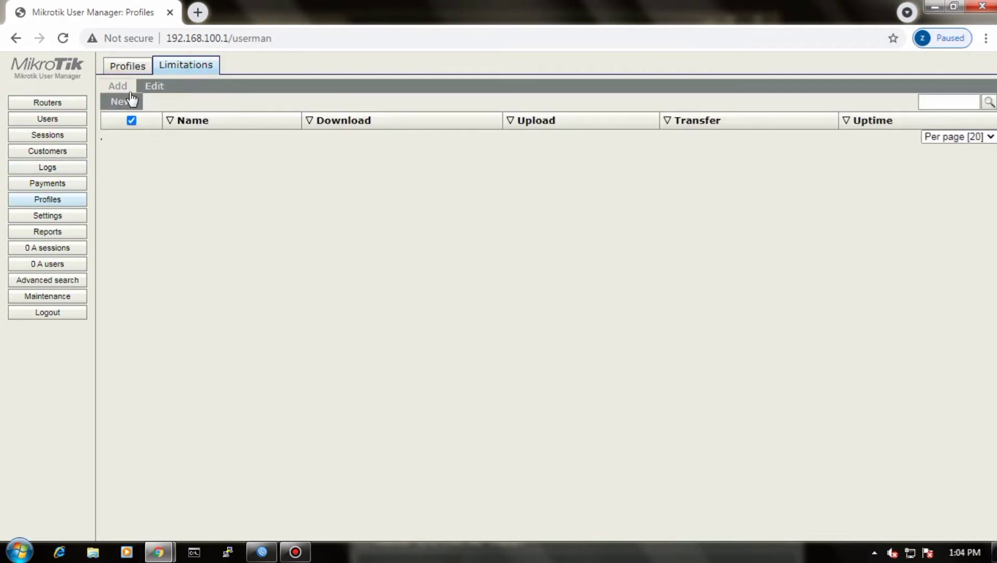
left_click(127, 99)
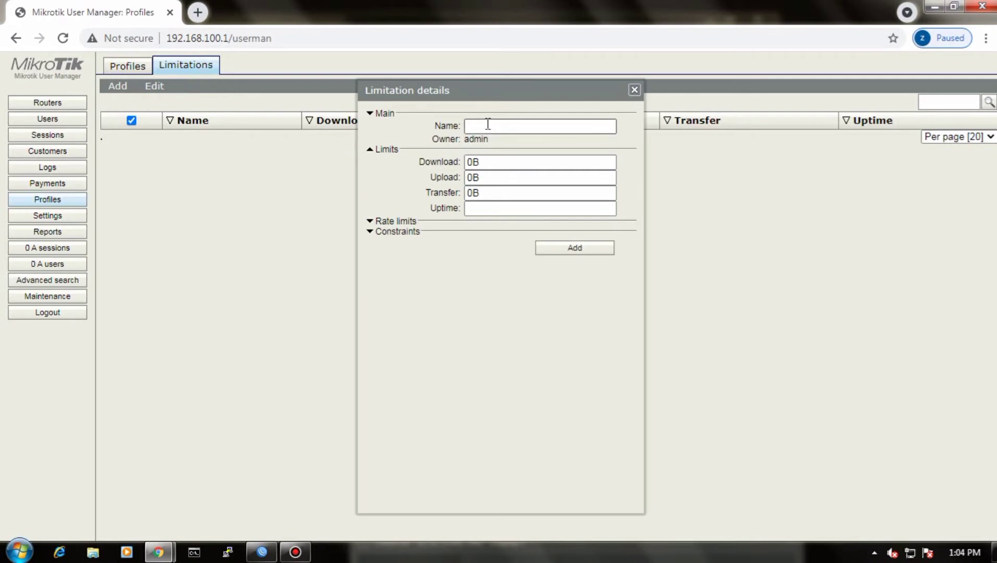
left_click(484, 126)
type("ukk pa")
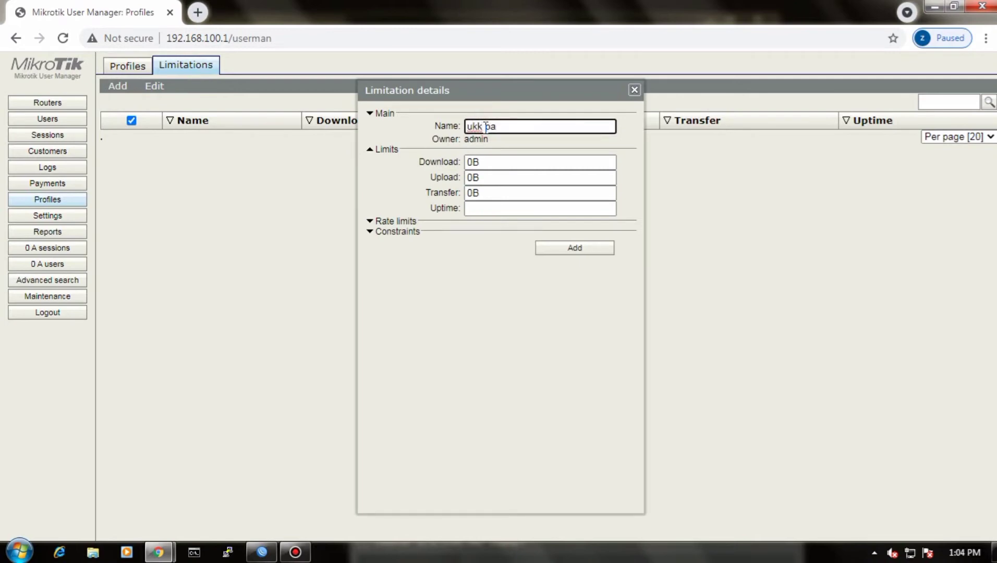
type("ket4")
left_click(295, 552)
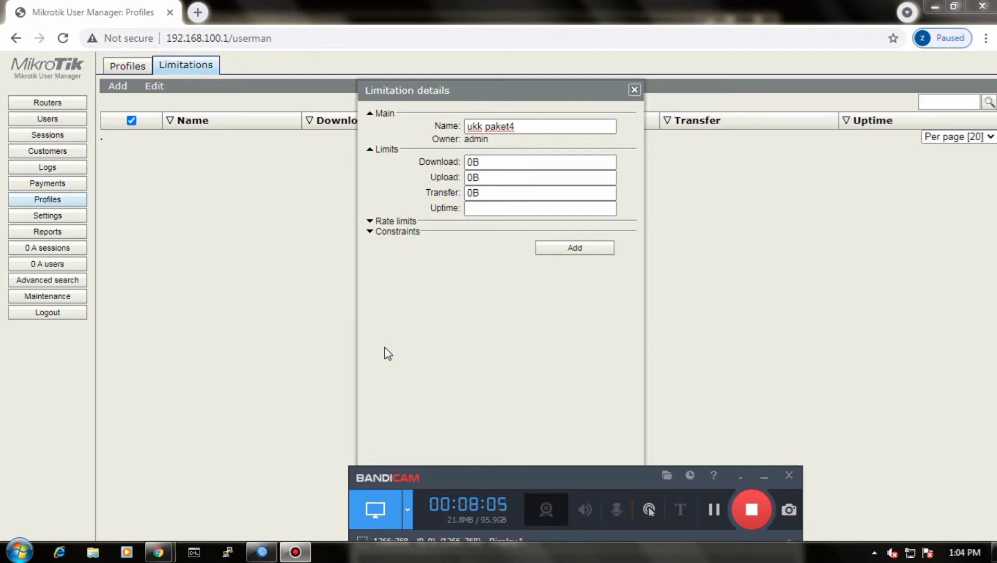
left_click(485, 126)
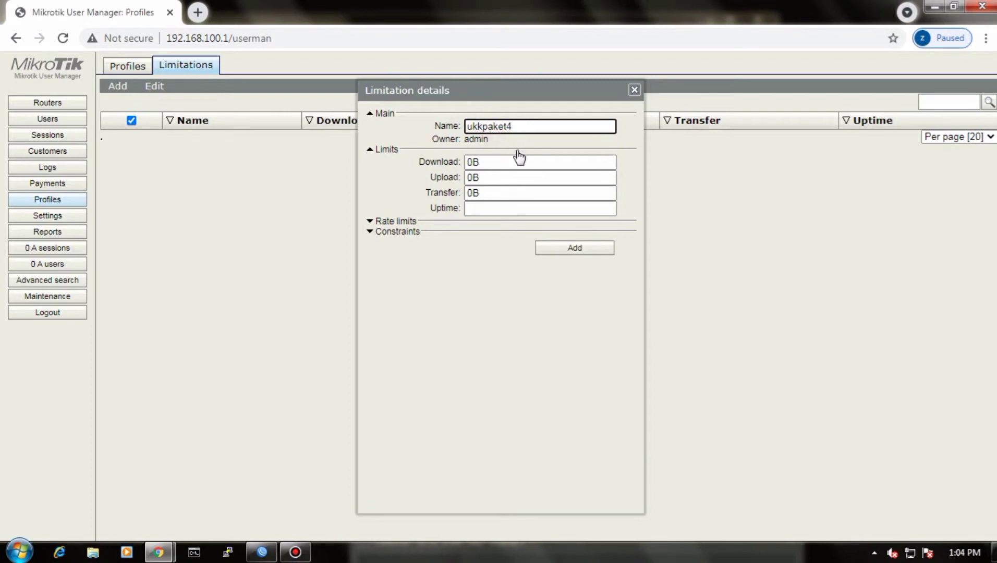
left_click(579, 247)
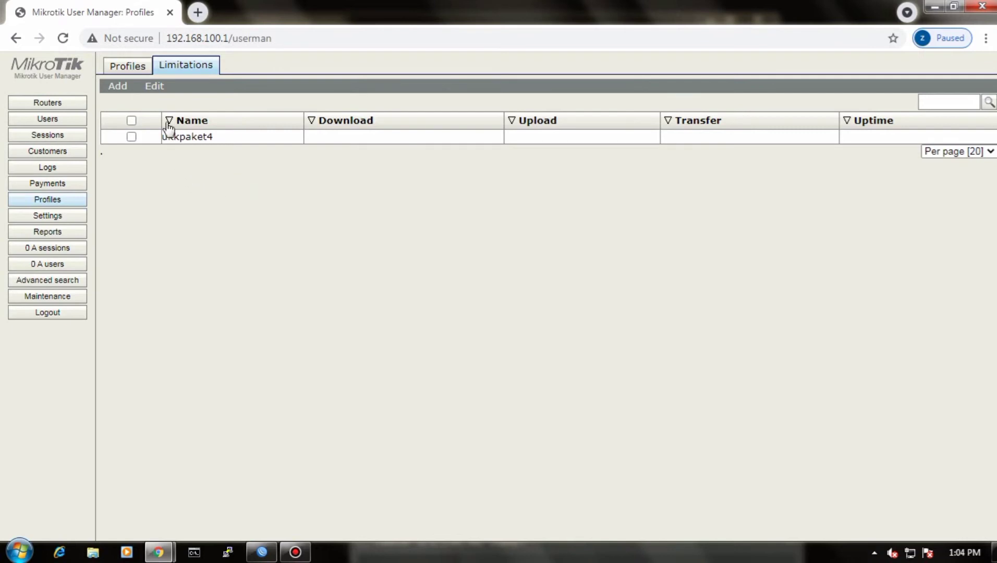
Step: Create a new User Manager profile named ujikom
left_click(131, 67)
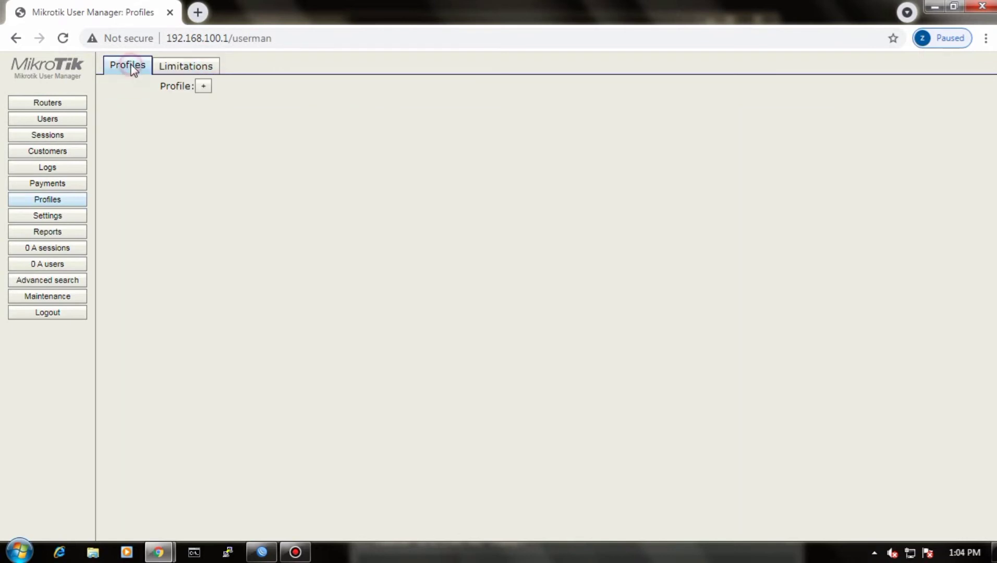
left_click(203, 86)
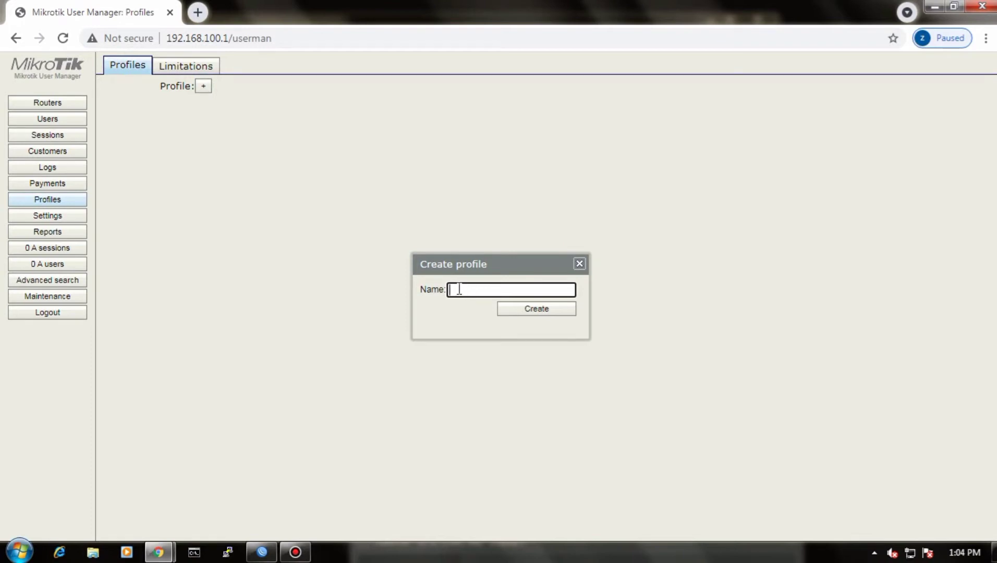
type("uk")
type("ikom")
left_click(530, 311)
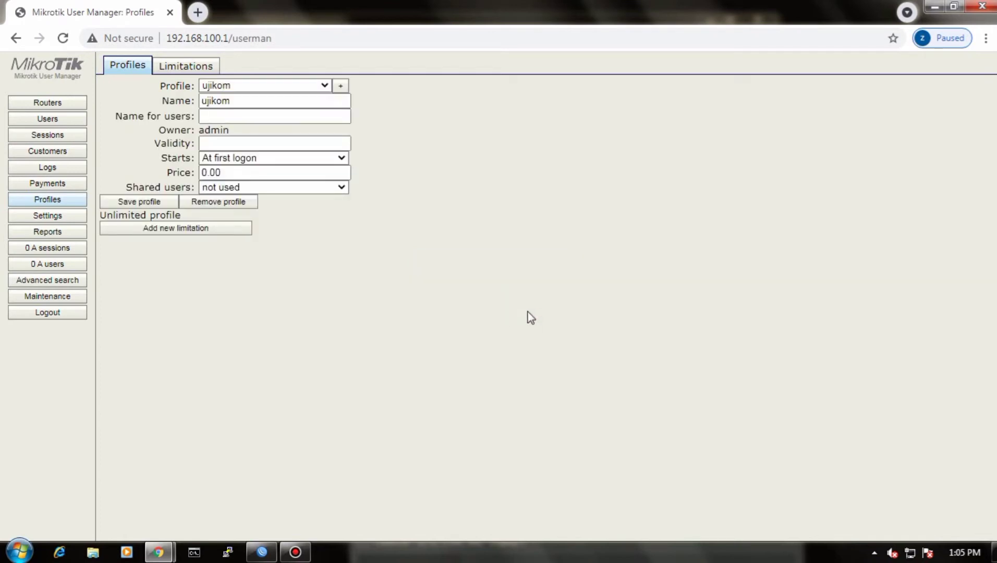
Step: Start a new limitation for the ujikom profile with its daily start time set to 07:00:00, dismissing the Windows color scheme prompt
left_click(184, 230)
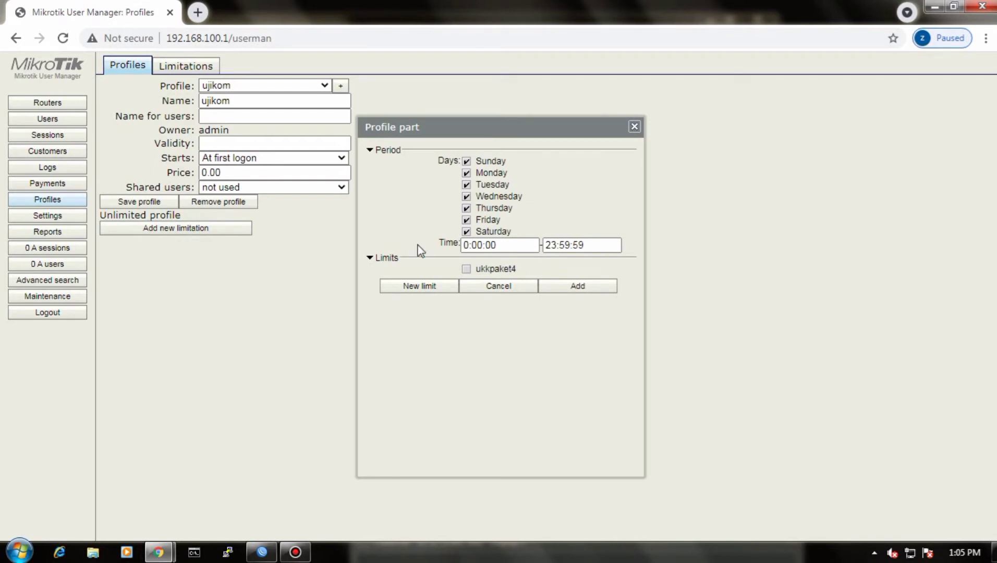
left_click(476, 245)
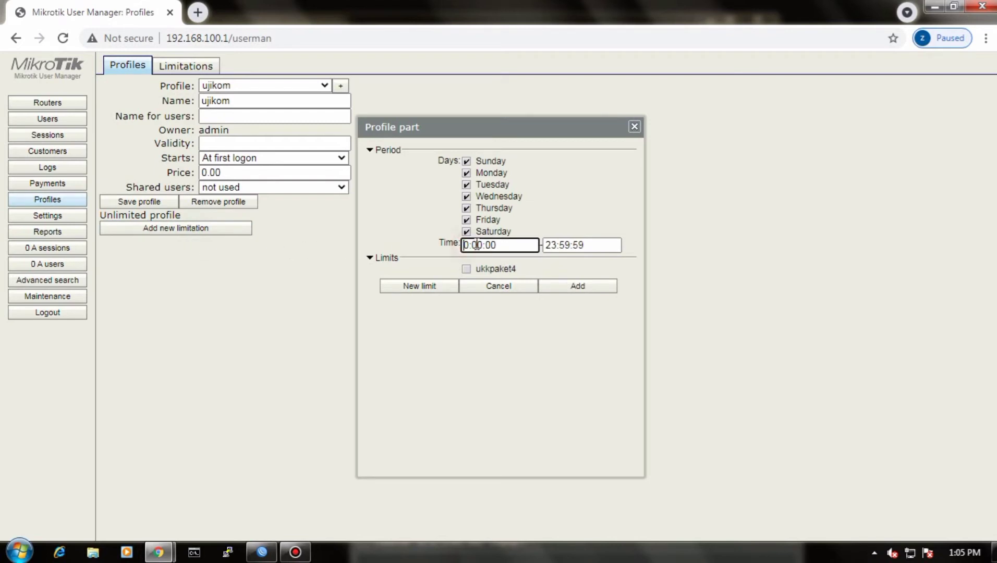
double_click(467, 245)
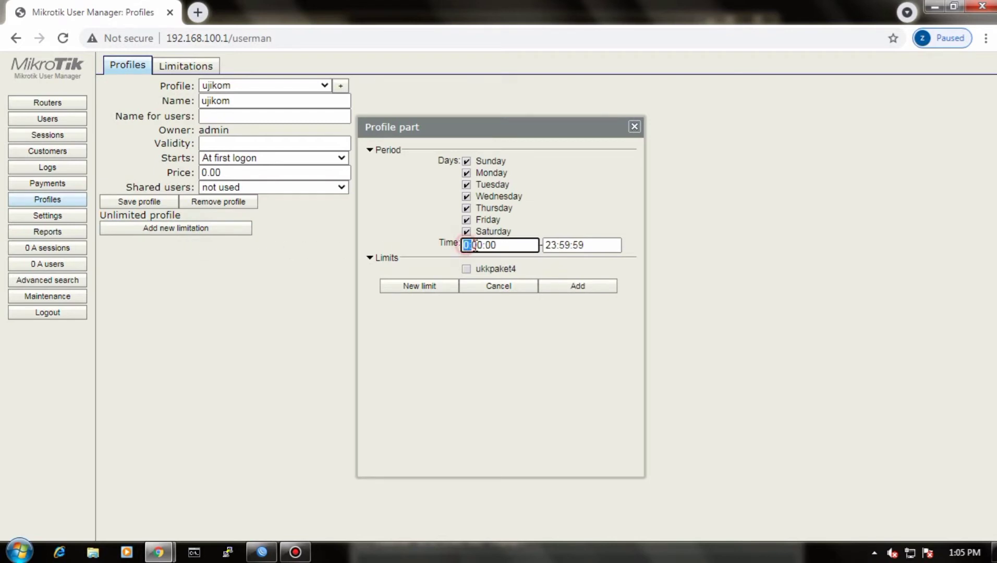
left_click(496, 245)
type("7")
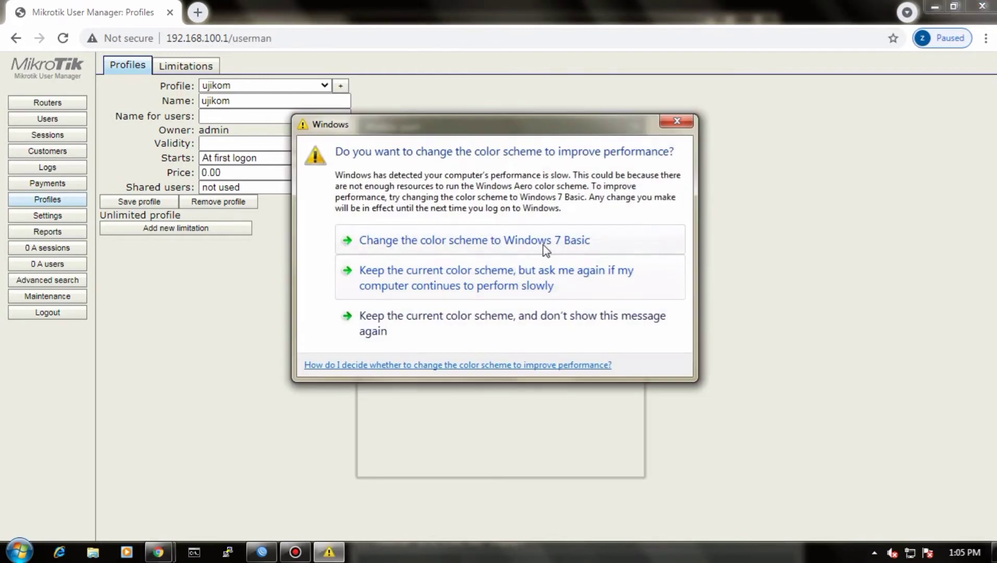
left_click(686, 121)
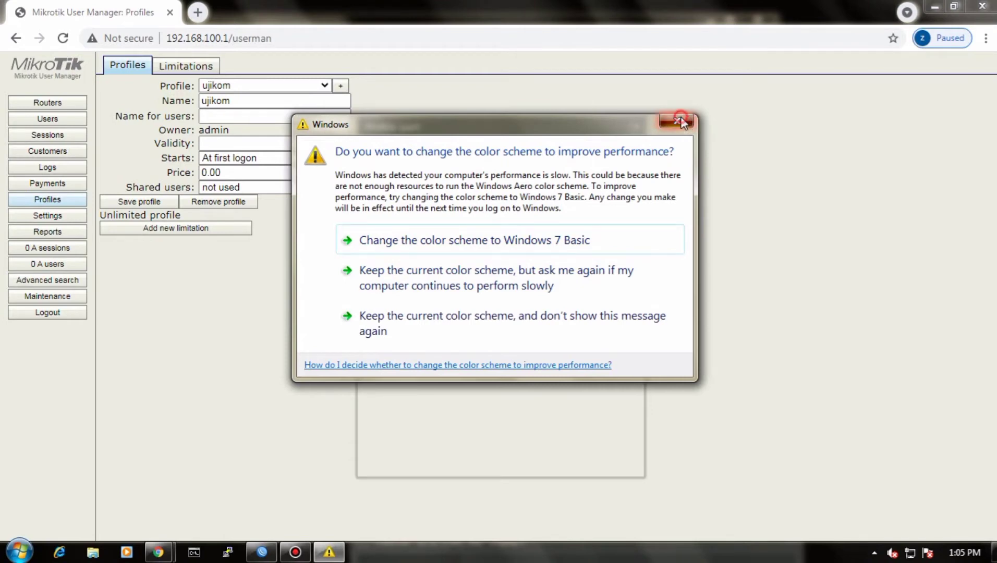
left_click(295, 552)
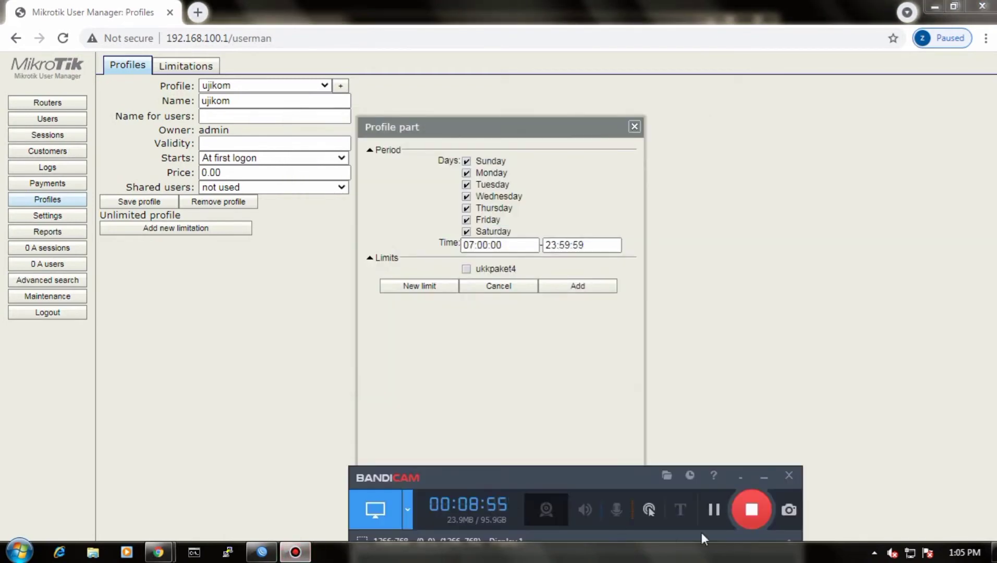
left_click(750, 508)
Step: Copy the limitation's start time of 07:00:00 over its end time
left_click_drag(460, 246, 504, 247)
right_click(509, 245)
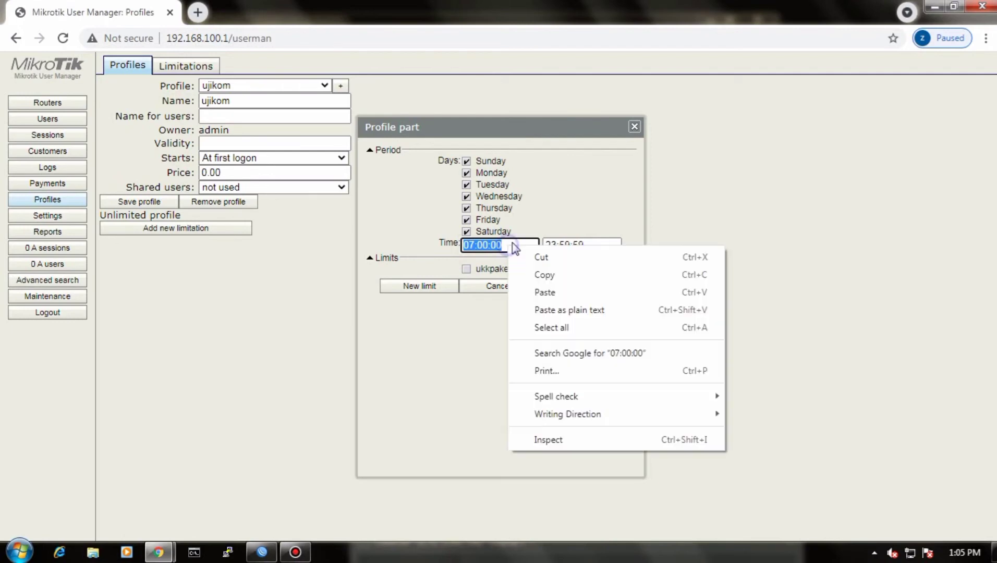
left_click(546, 276)
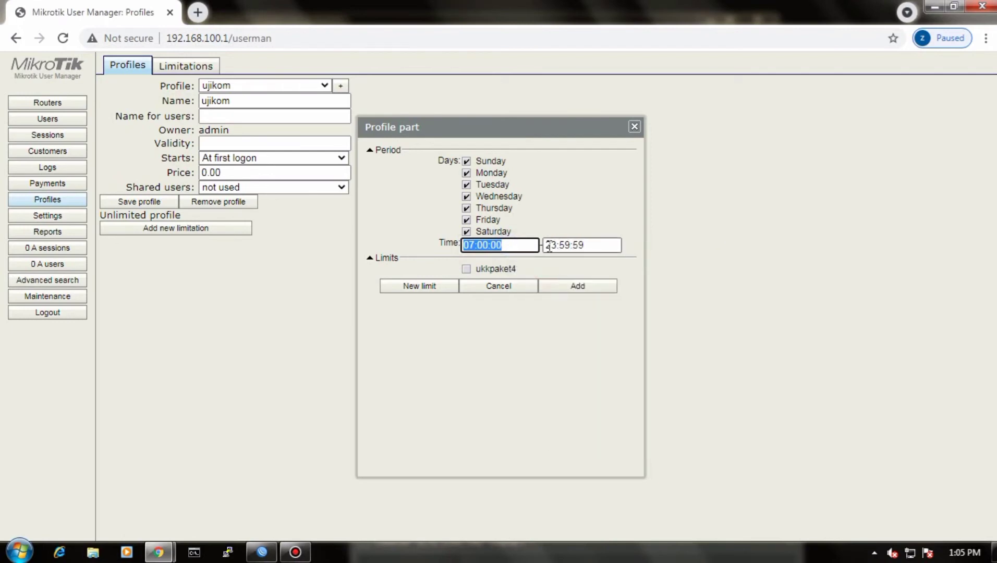
left_click_drag(545, 245, 589, 246)
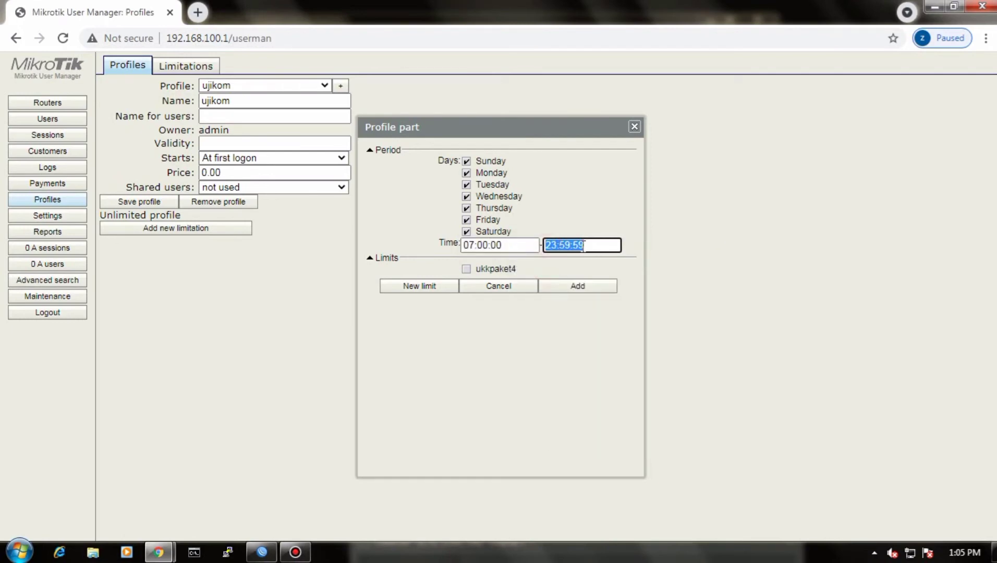
key("BackSpace")
right_click(578, 245)
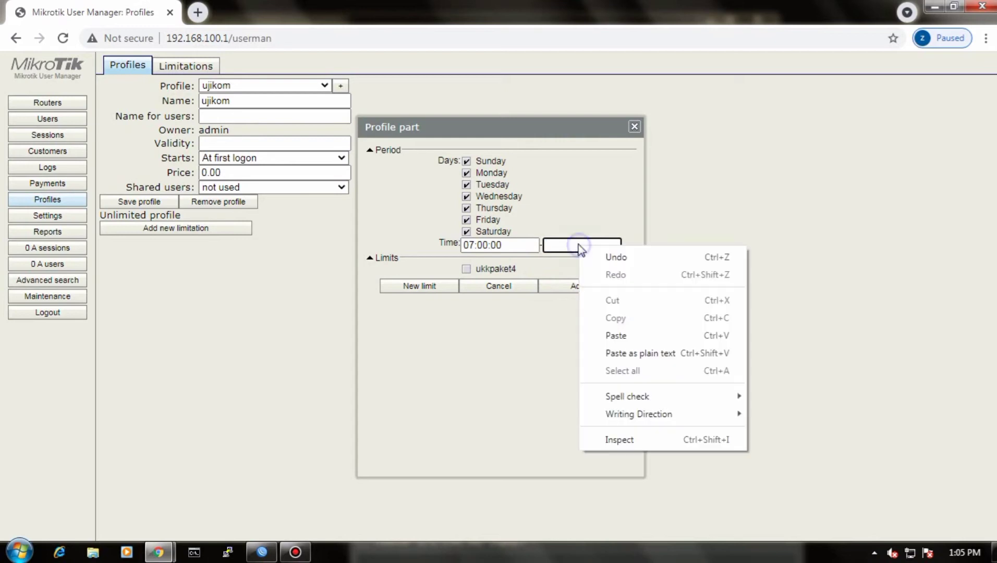
left_click(612, 335)
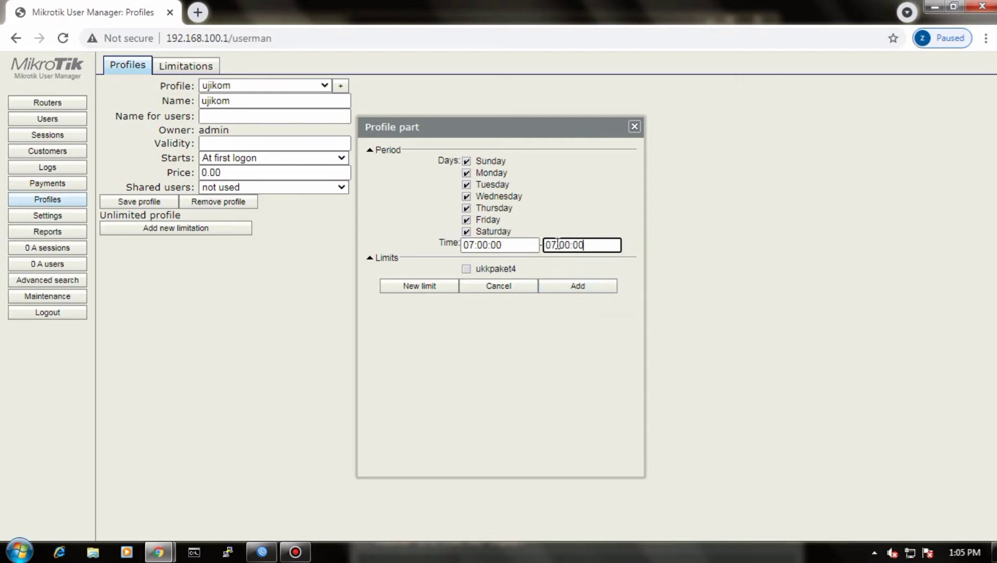
Step: Change the end time to 16:00:00 and add the limitation to the profile with the ukkpaket4 limit applied
key("Home")
key("shift+Right")
key("shift+Right")
key("BackSpace")
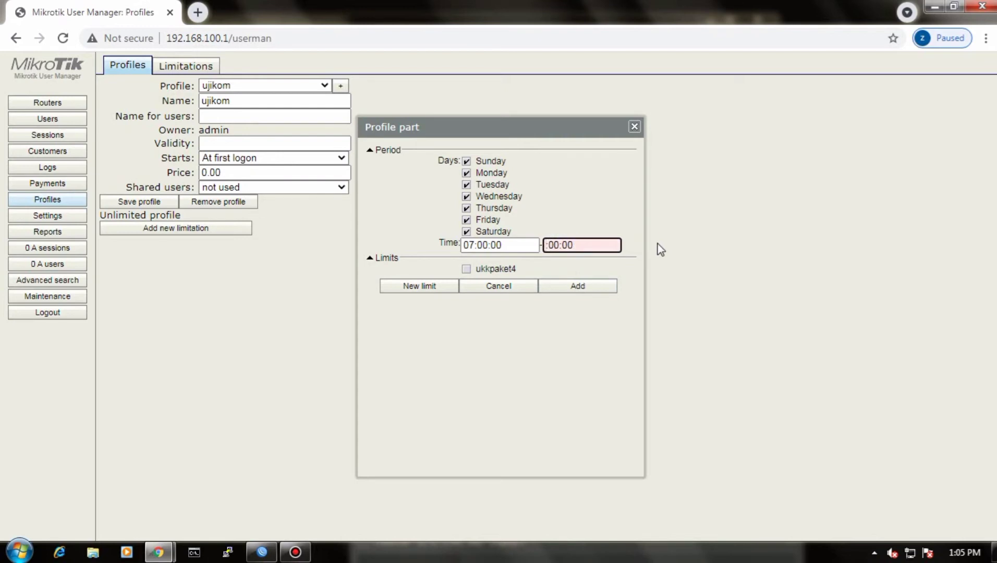
type("16")
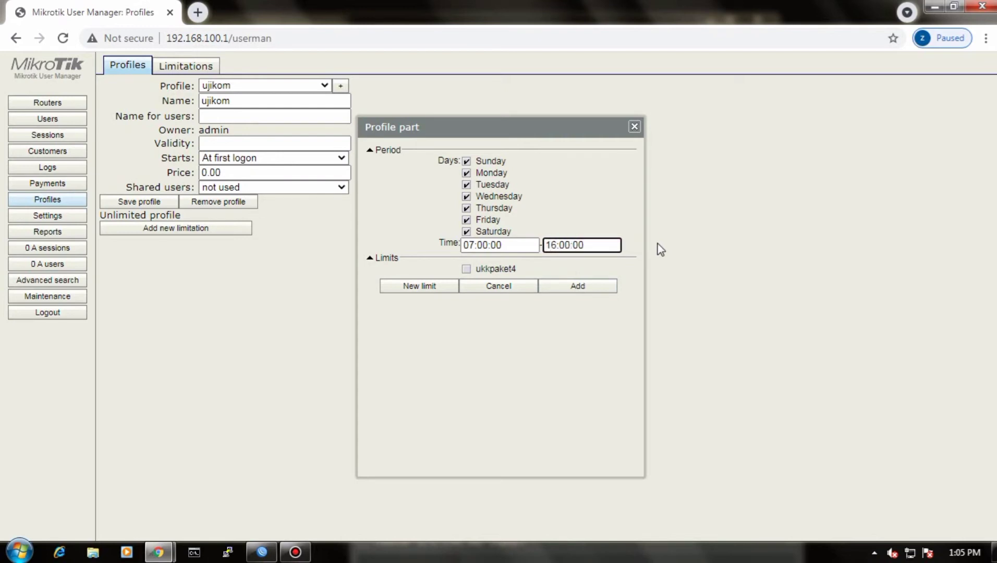
left_click(466, 269)
left_click(576, 287)
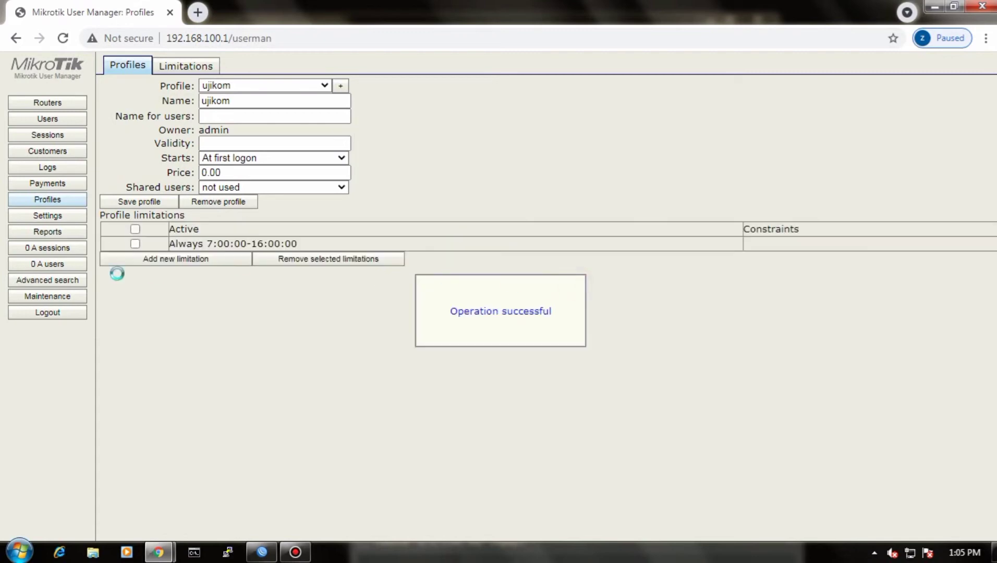
Step: Start adding a batch of users in User Manager, with 20 users and the username prefix ukk-
left_click(54, 119)
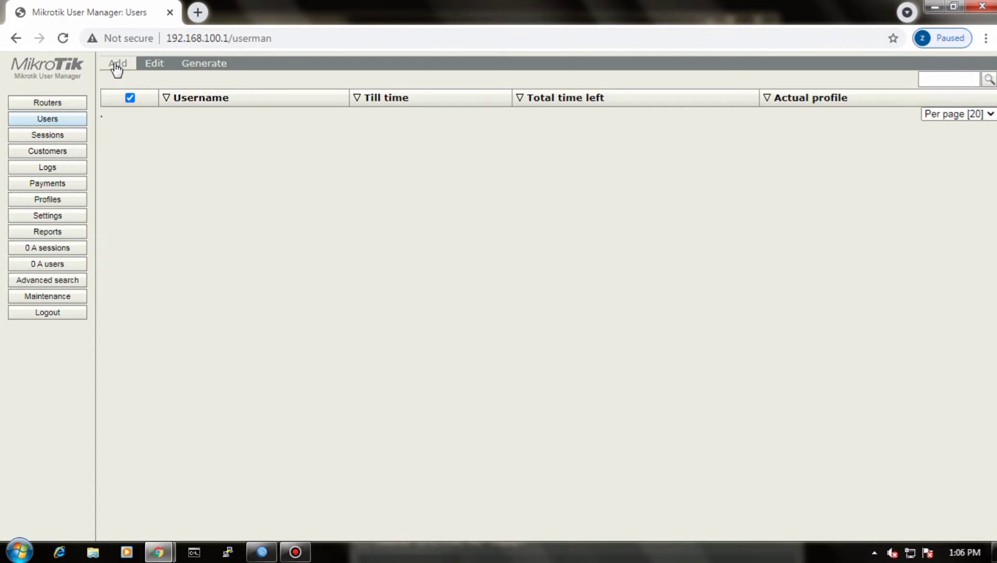
left_click(117, 63)
left_click(119, 95)
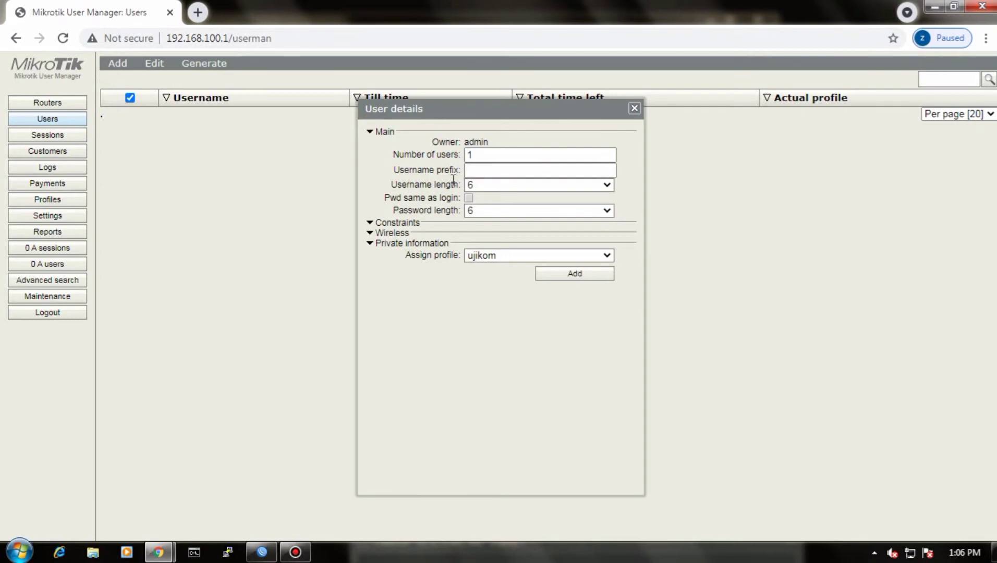
left_click(475, 155)
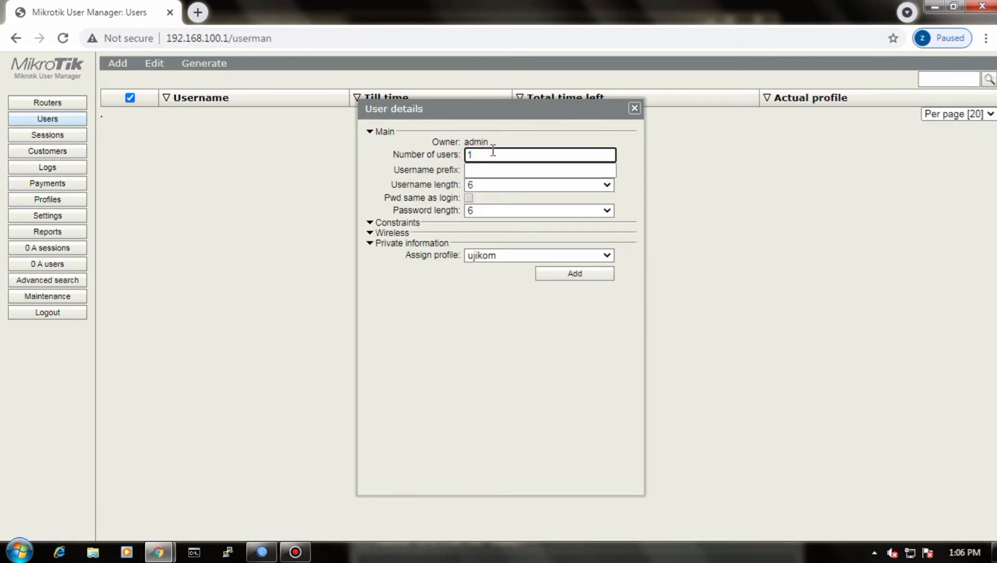
key("BackSpace")
type("20")
left_click(484, 169)
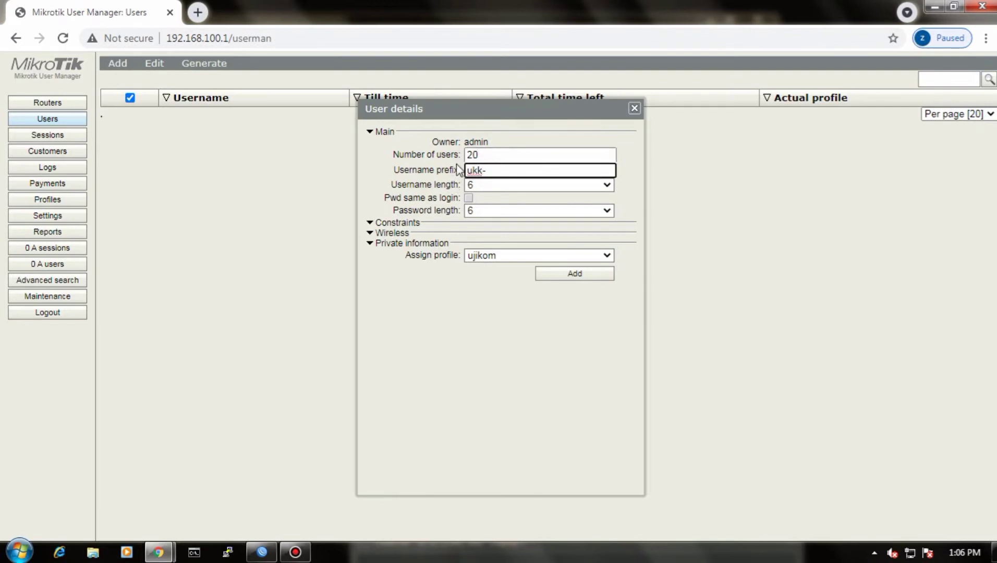
Step: Set the username and password lengths to 3 and add the batch of users with the ujikom profile
left_click(481, 184)
left_click(477, 198)
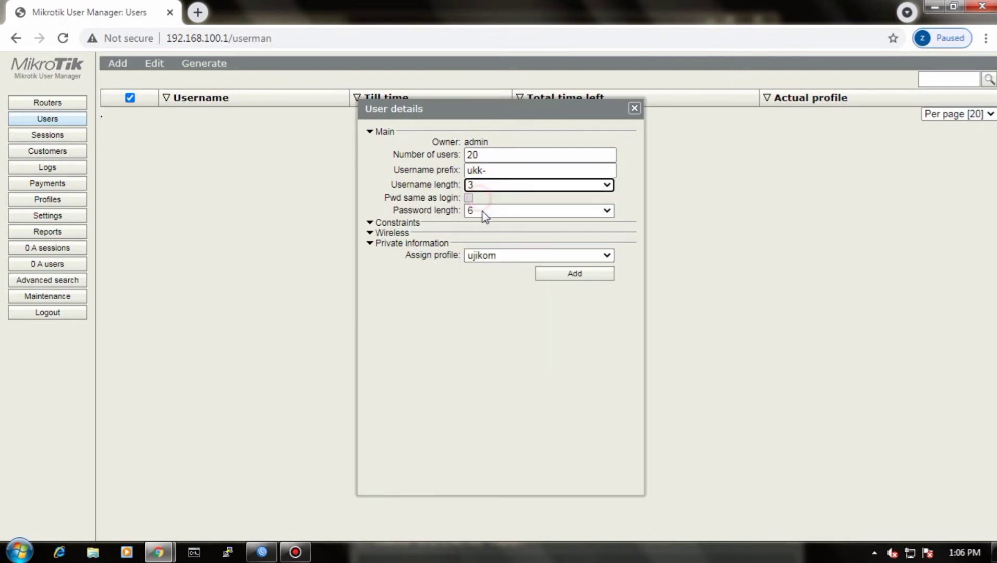
left_click(488, 212)
left_click(485, 224)
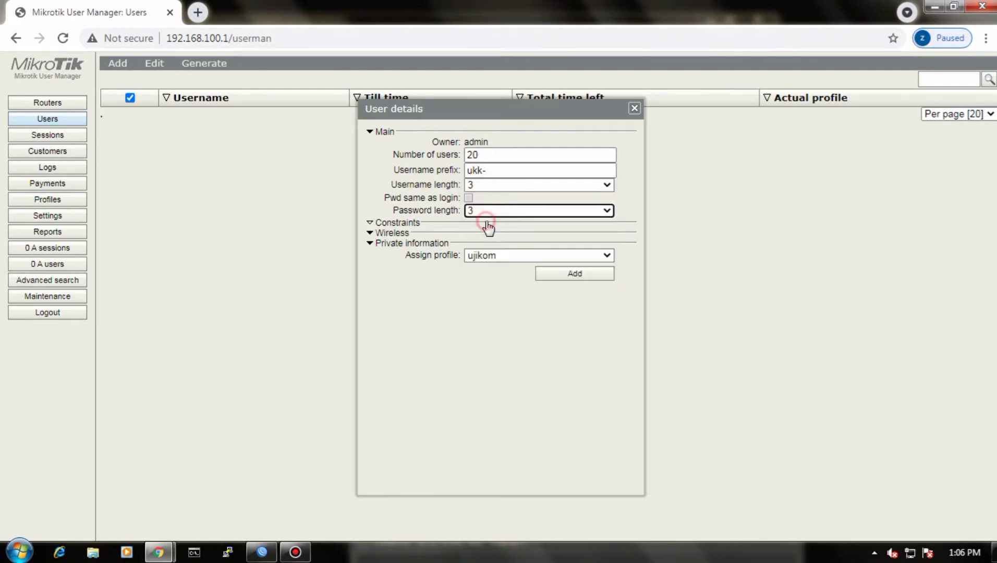
left_click(573, 275)
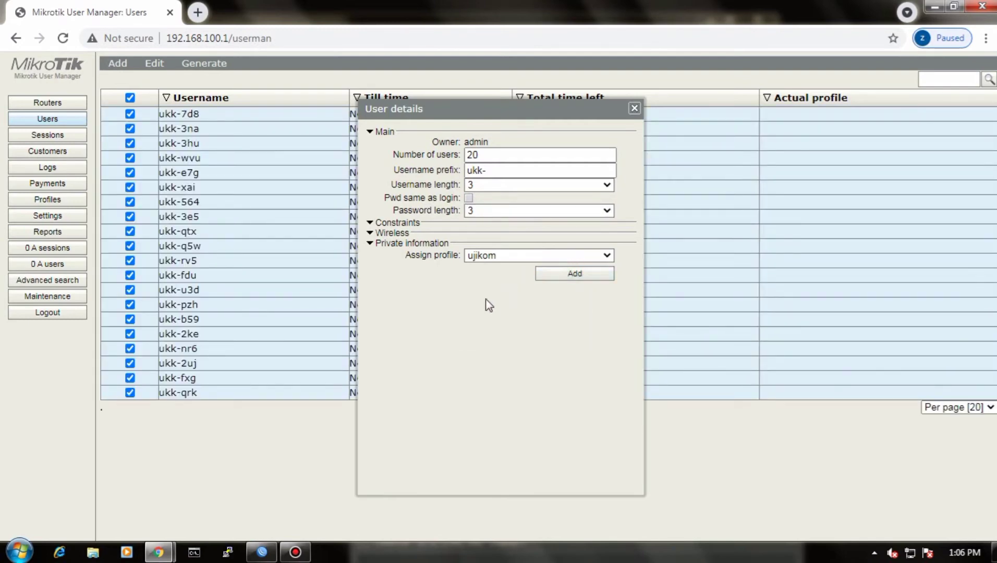
left_click(295, 553)
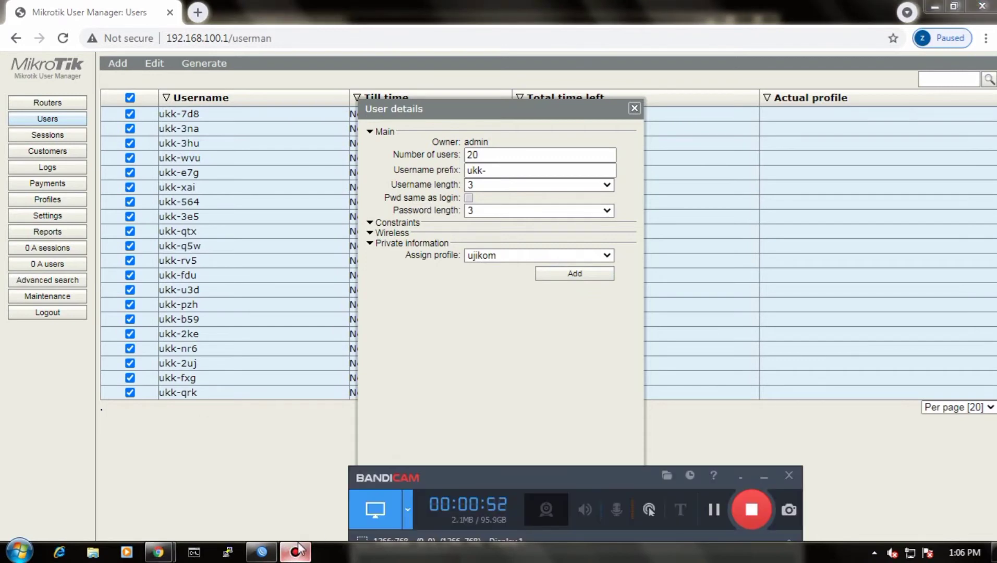
left_click(714, 509)
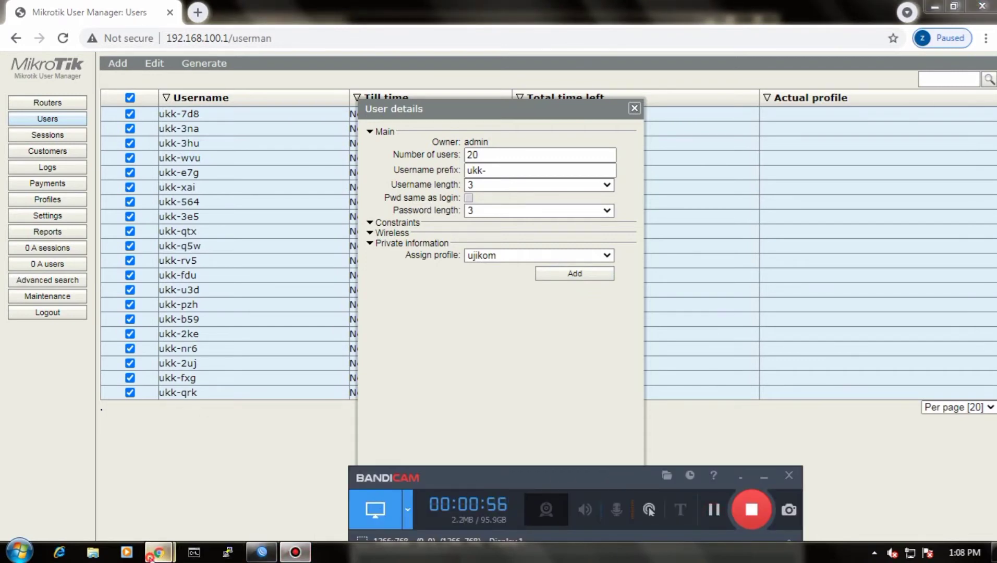
mouse_move(159, 552)
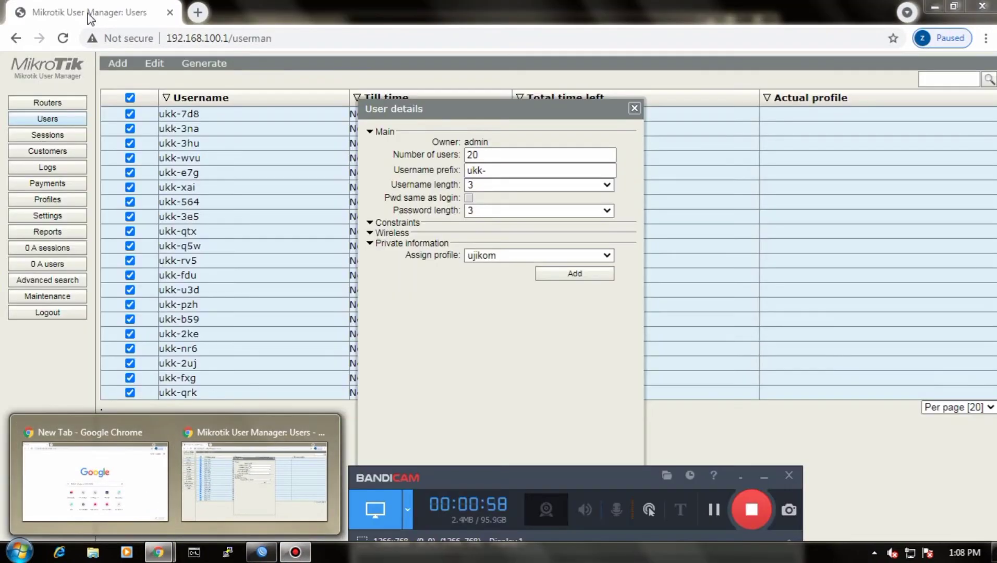
Step: Load the address 192.168.0.1 in a new browser tab
left_click(197, 12)
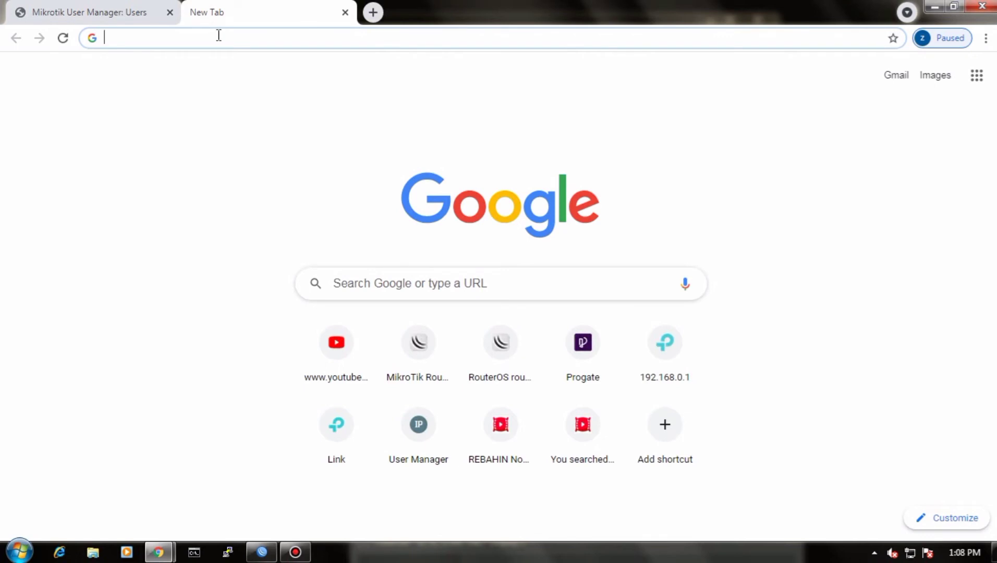
type("192")
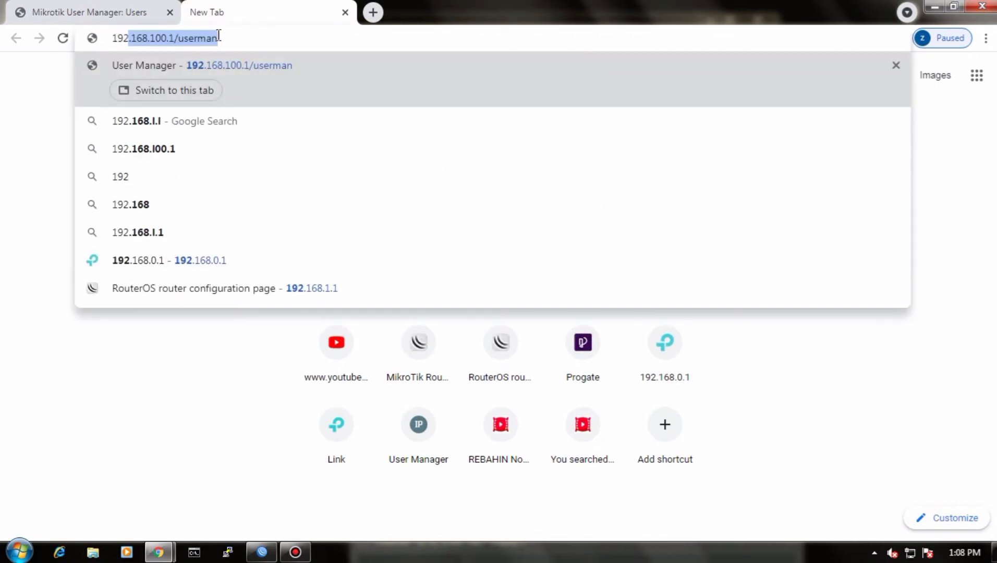
type(".1")
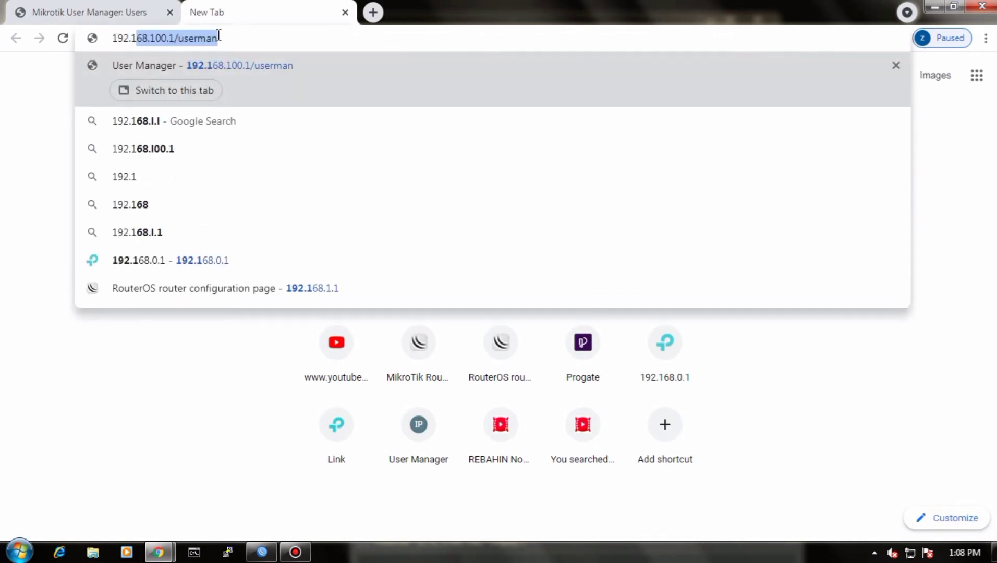
type("68.")
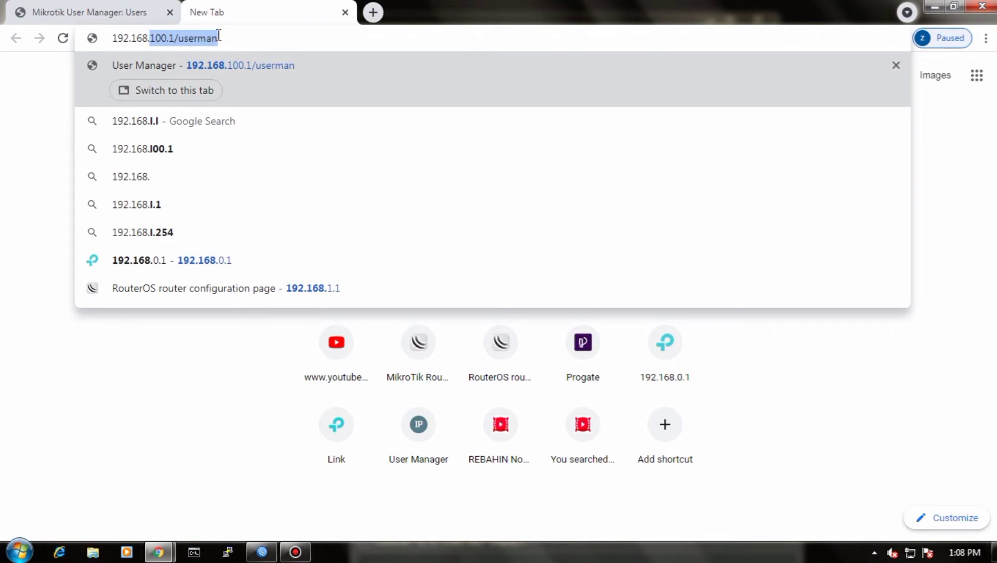
type("0")
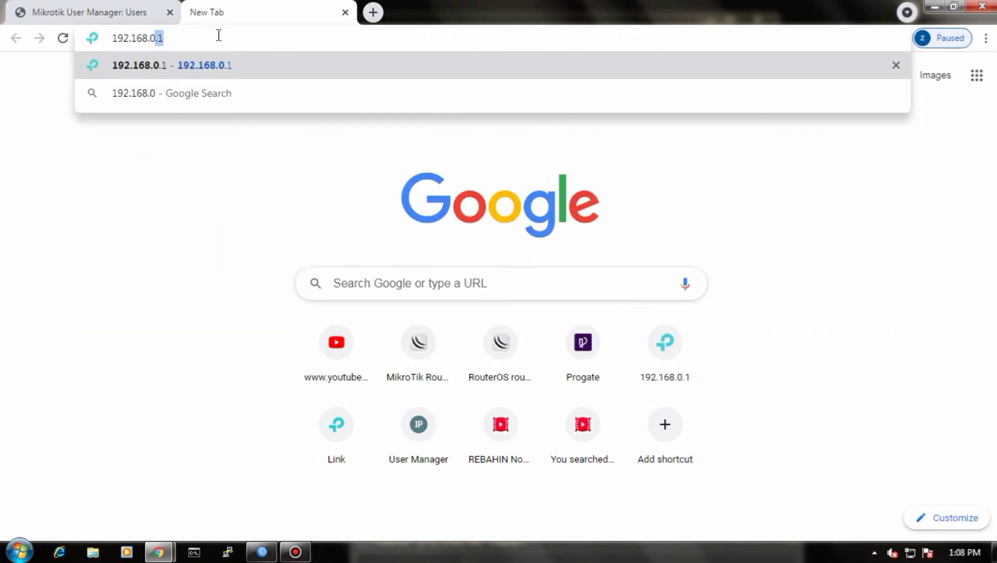
type(".1")
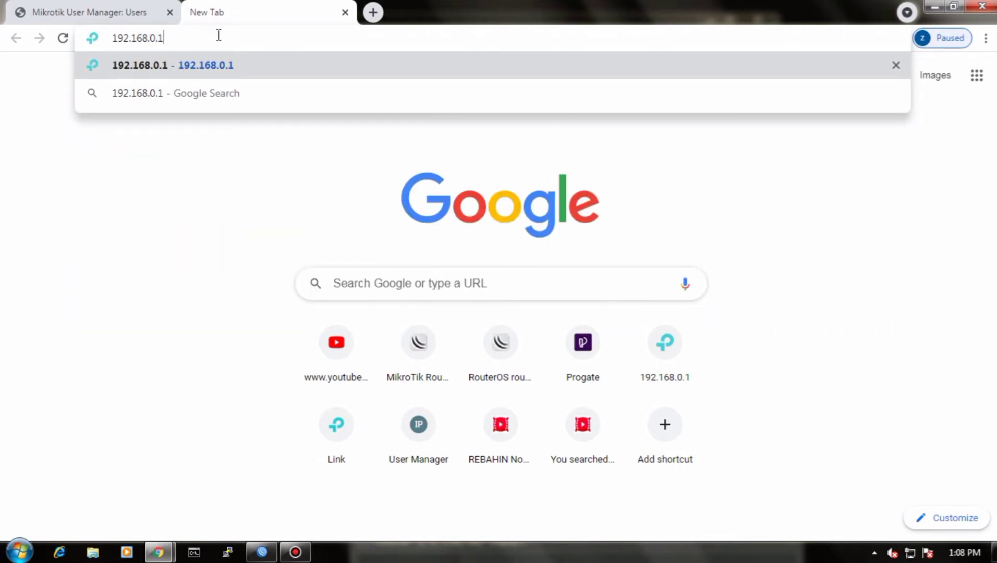
key("Return")
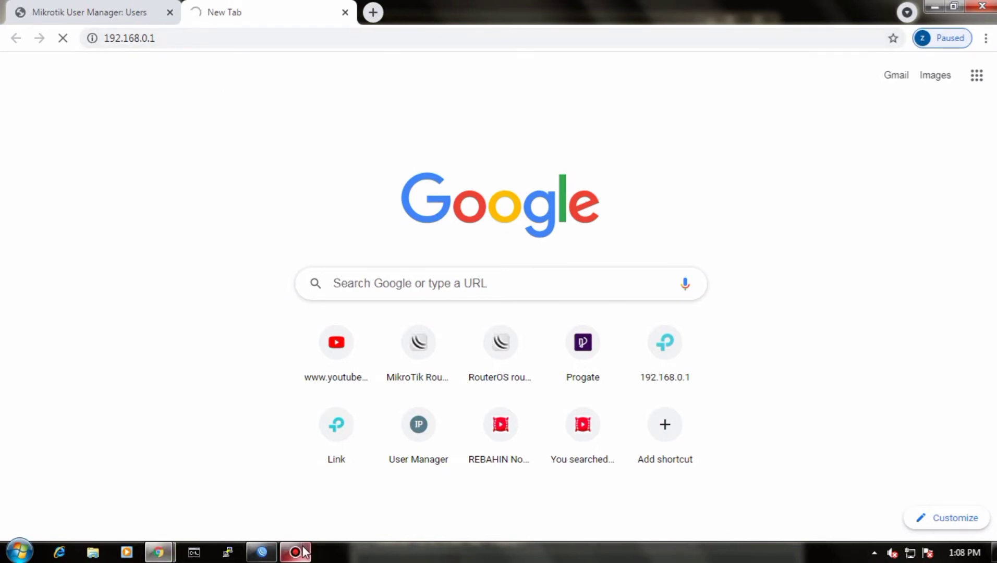
left_click(295, 552)
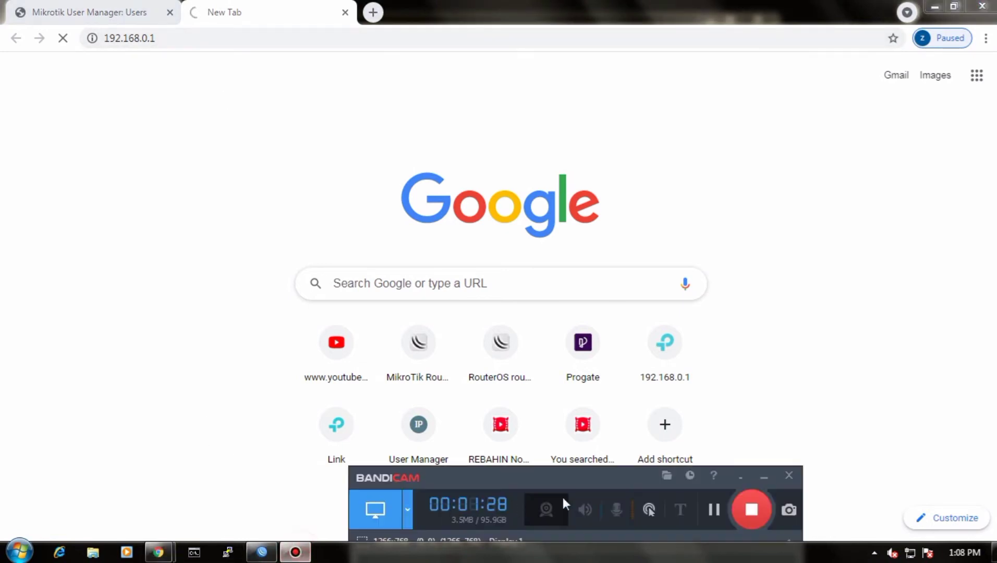
left_click(713, 510)
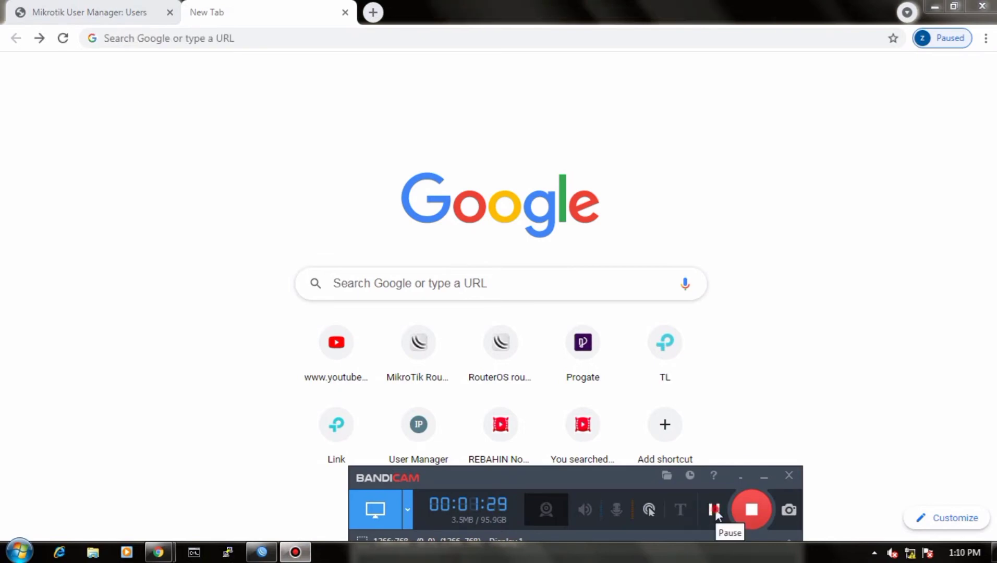
Step: Open the TP-Link router's login page at 192.168.0.1
left_click(135, 38)
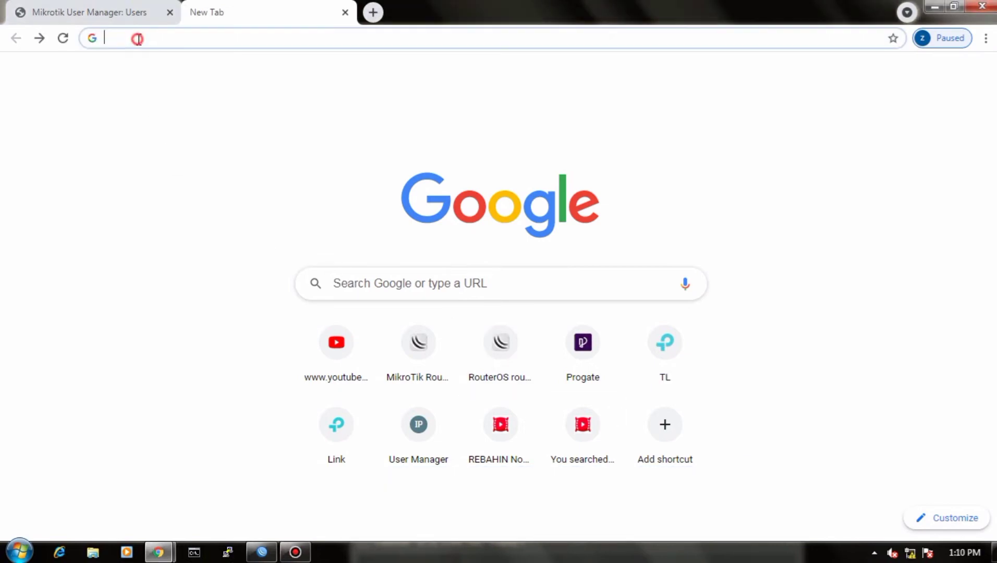
type("192.168.0.")
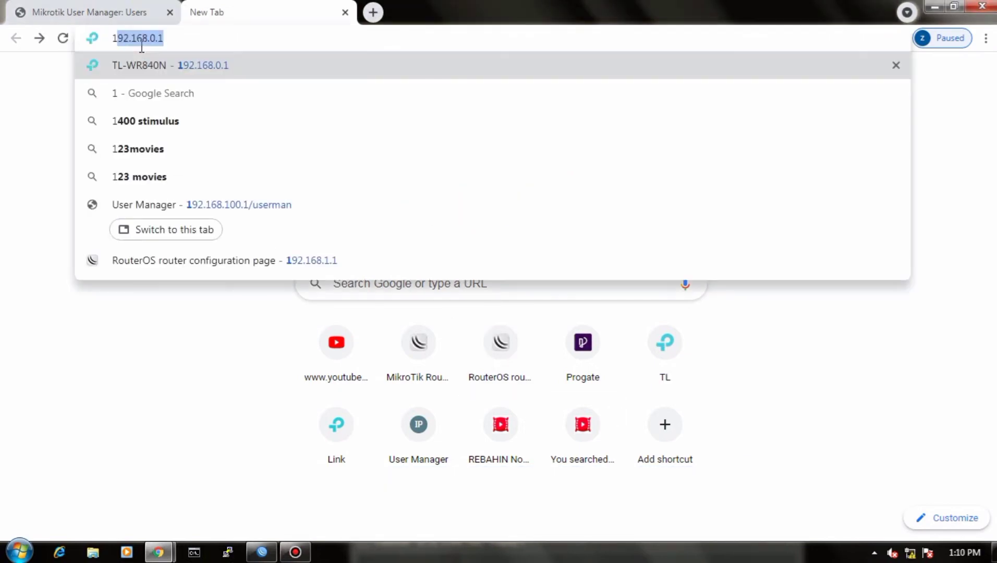
type("1")
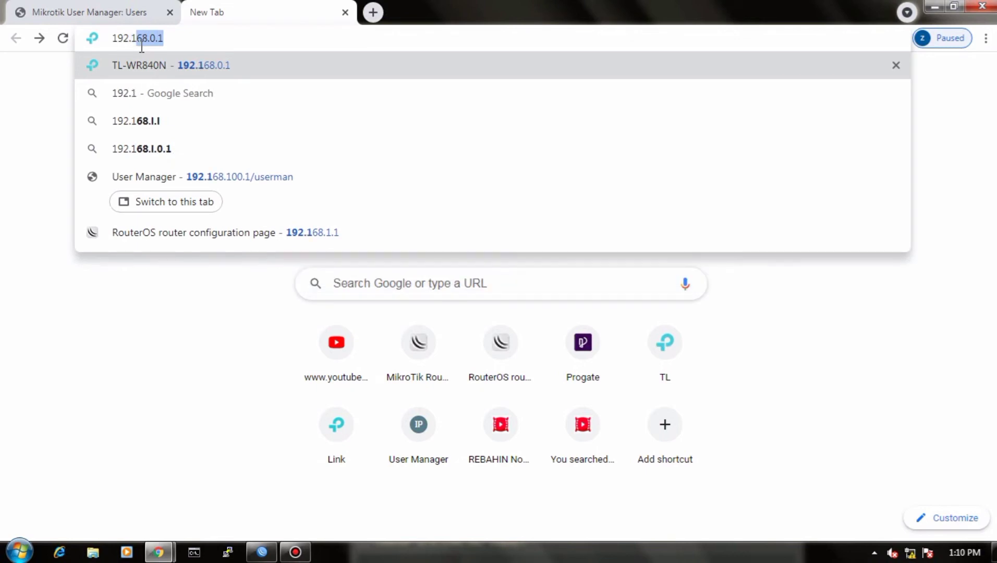
type("68.0.1")
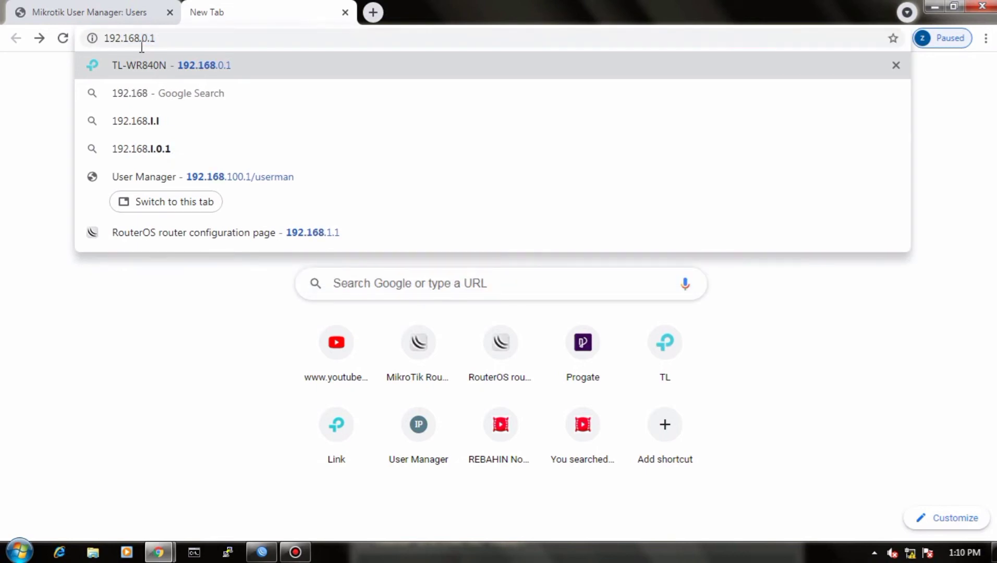
key("Return")
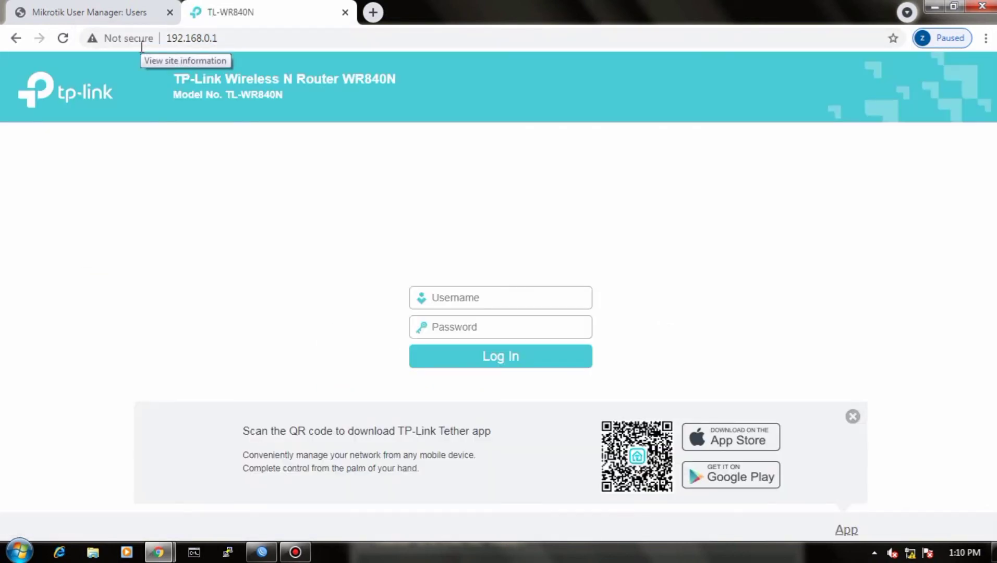
Step: Log in to the TL-WR840N router with the username admin and the account password
type("admin")
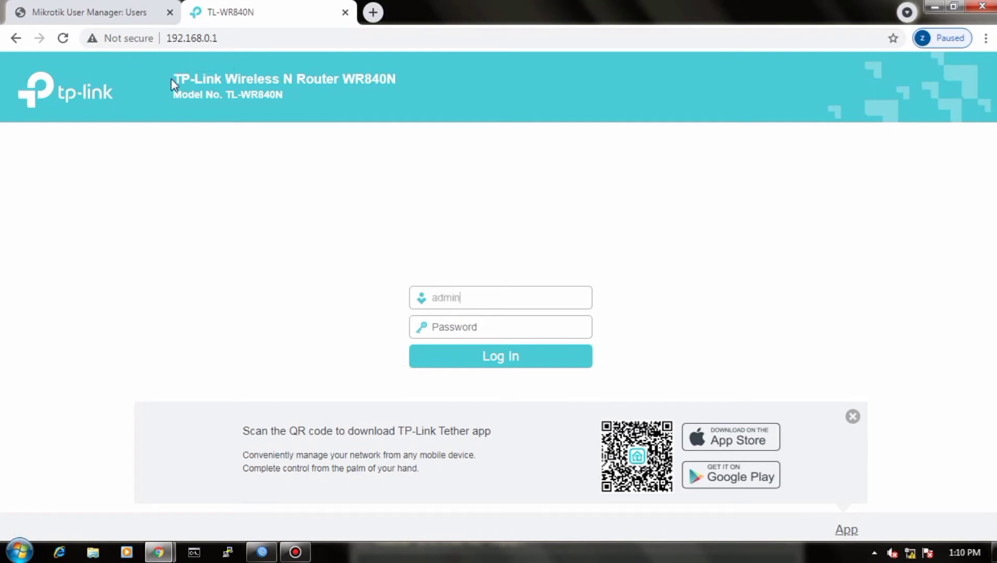
left_click(484, 320)
left_click(505, 362)
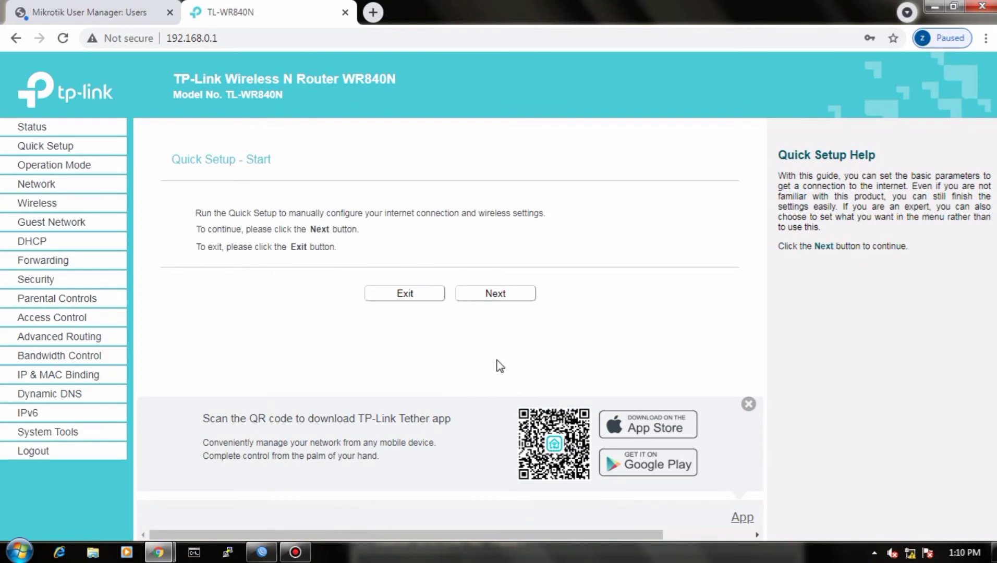
Step: Start the router's Quick Setup and choose Access Point as the operation mode
left_click_drag(108, 141, 112, 150)
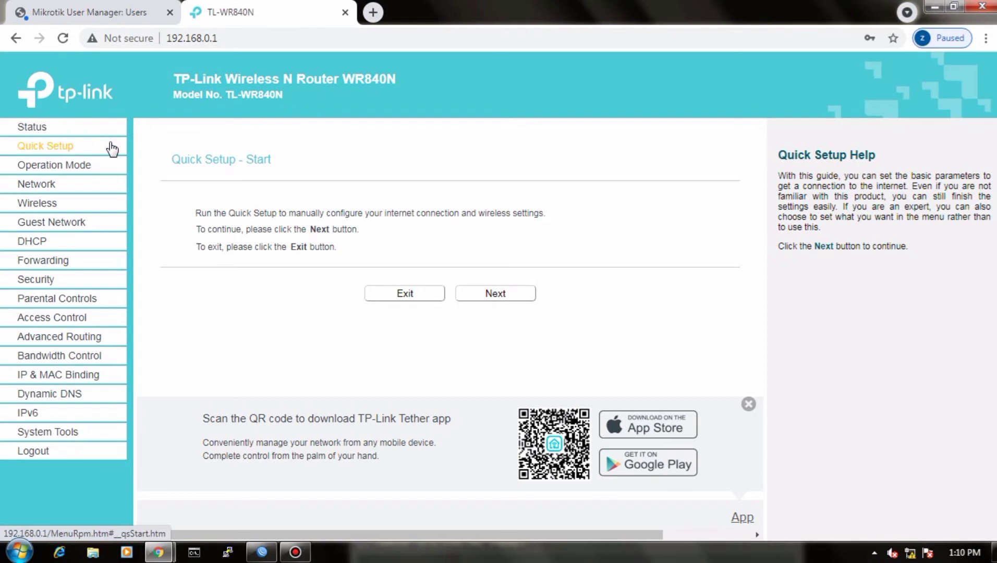
left_click(484, 294)
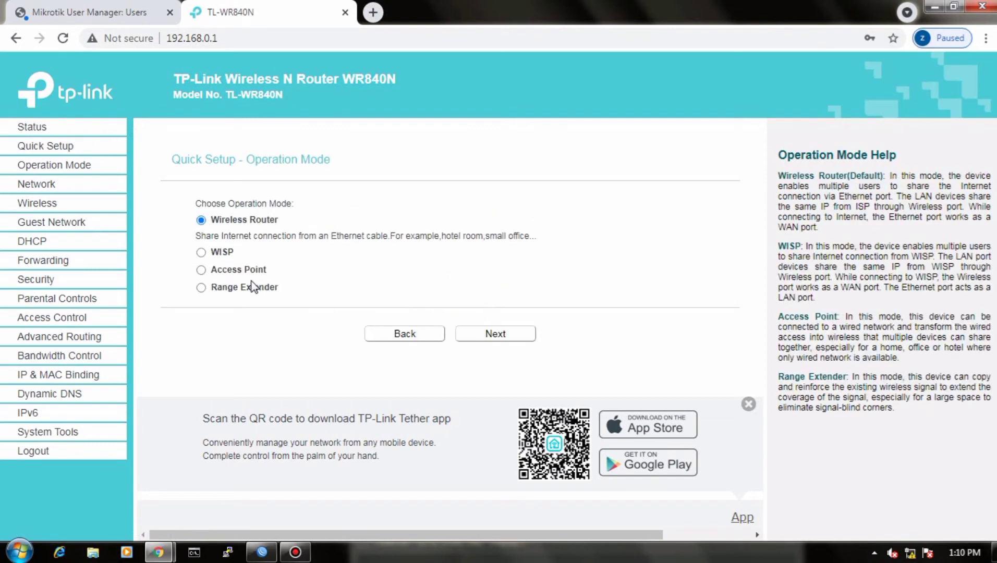
left_click(200, 269)
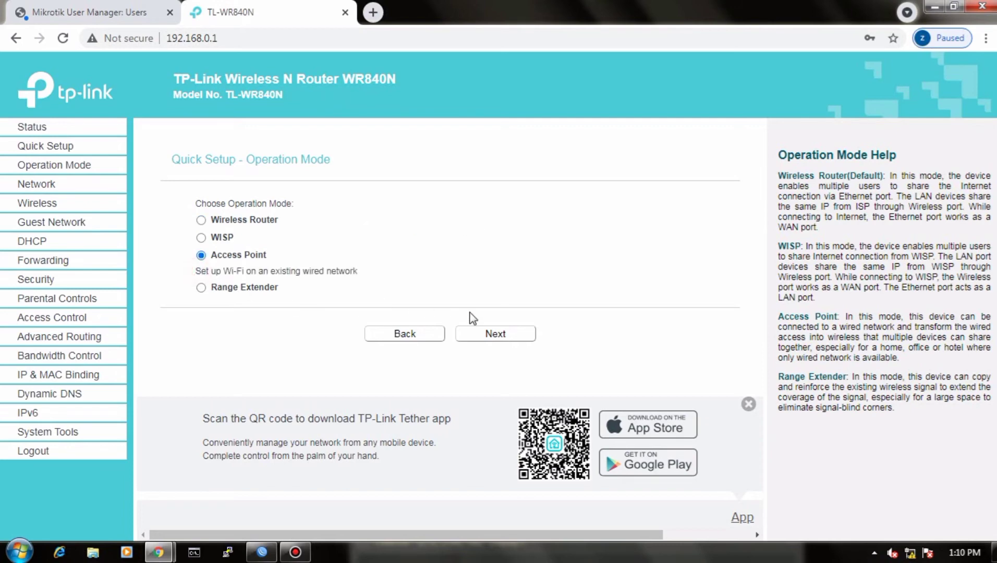
left_click(496, 335)
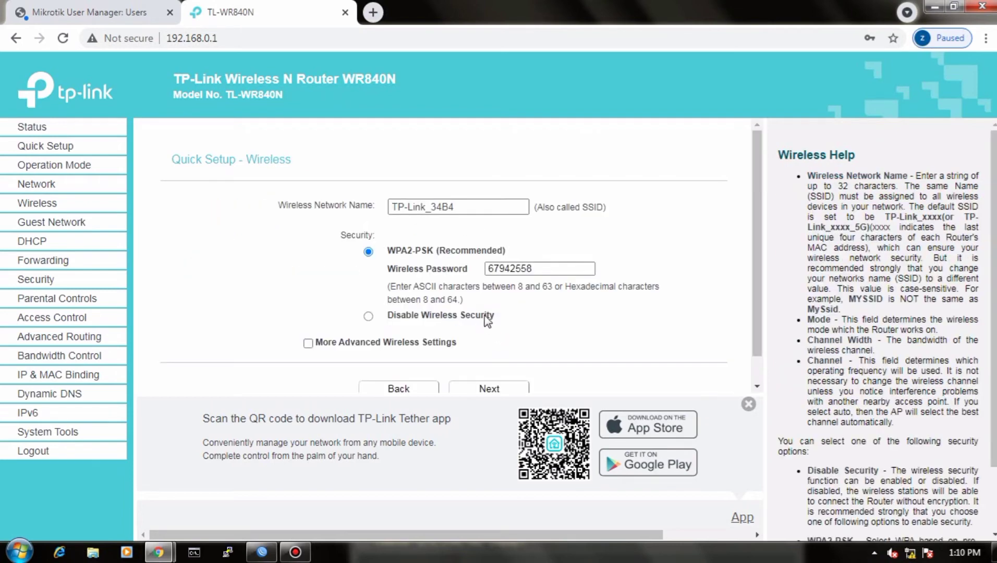
left_click(467, 206)
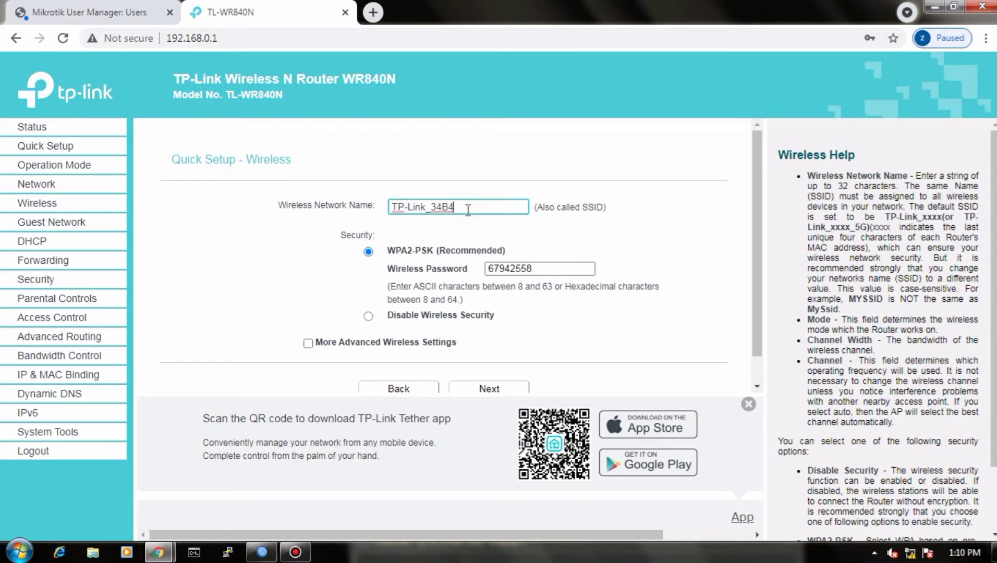
key("BackSpace")
key("BackSpace")
key("BackSpace")
key("BackSpace")
key("BackSpace")
key("BackSpace")
key("BackSpace")
key("BackSpace")
key("BackSpace")
key("BackSpace")
key("BackSpace")
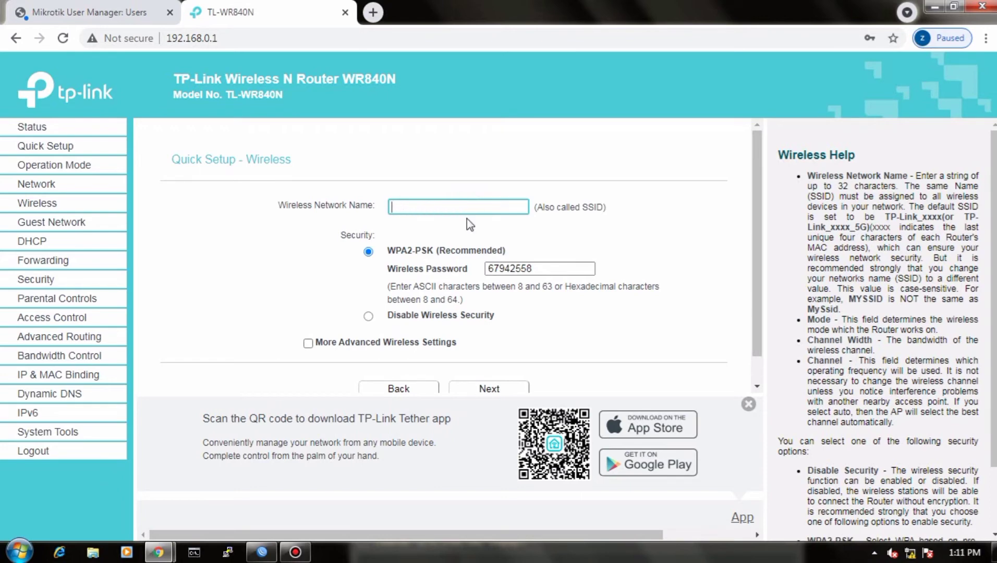
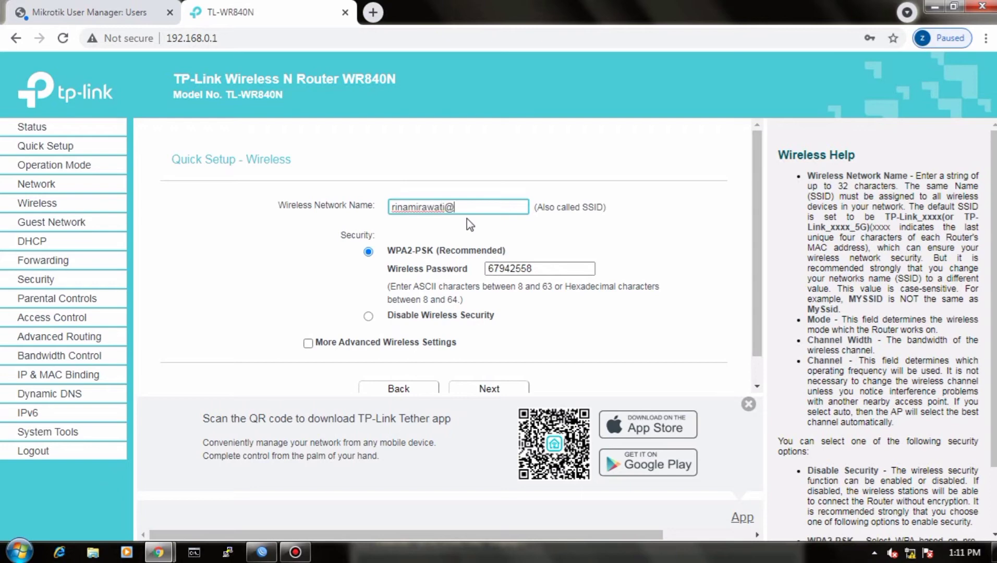
left_click(368, 318)
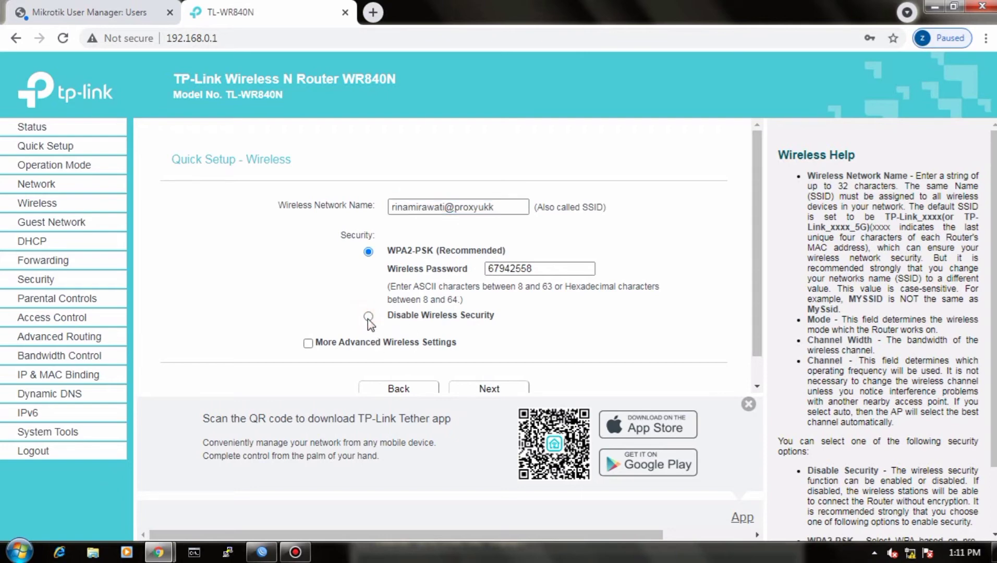
left_click(488, 392)
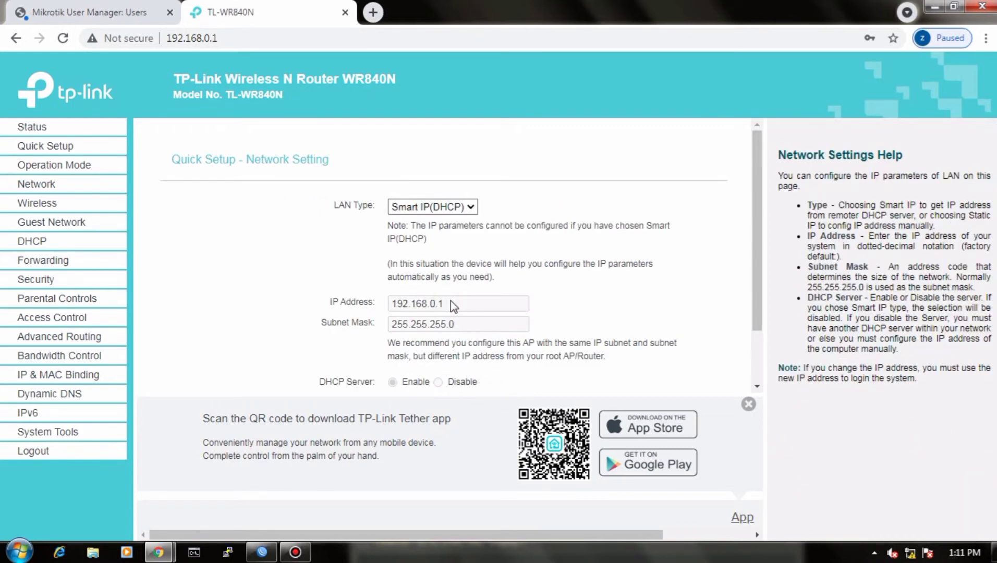
Step: Set the LAN type to Static IP with the IP address 192.168.200.100
left_click(472, 206)
left_click(449, 220)
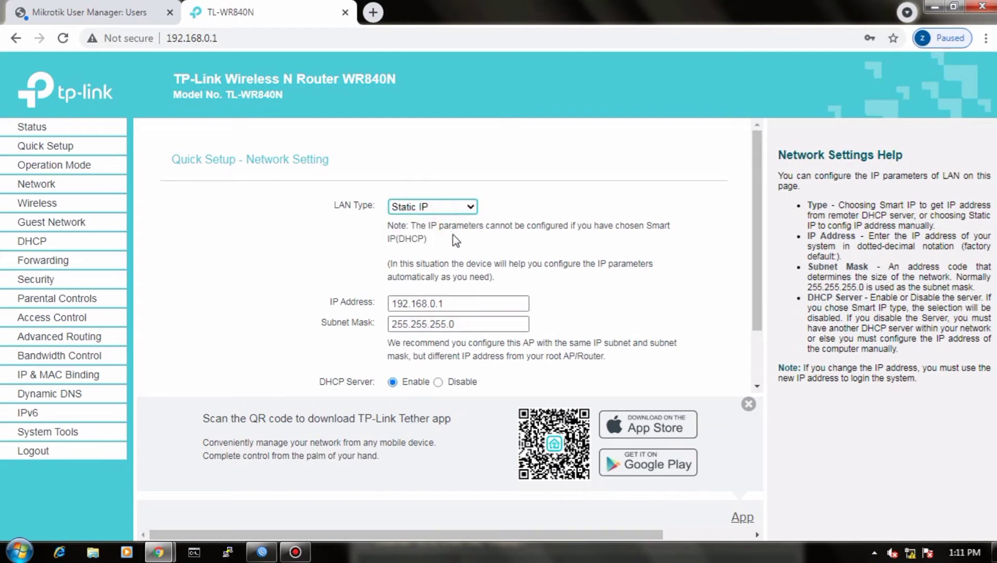
left_click(455, 301)
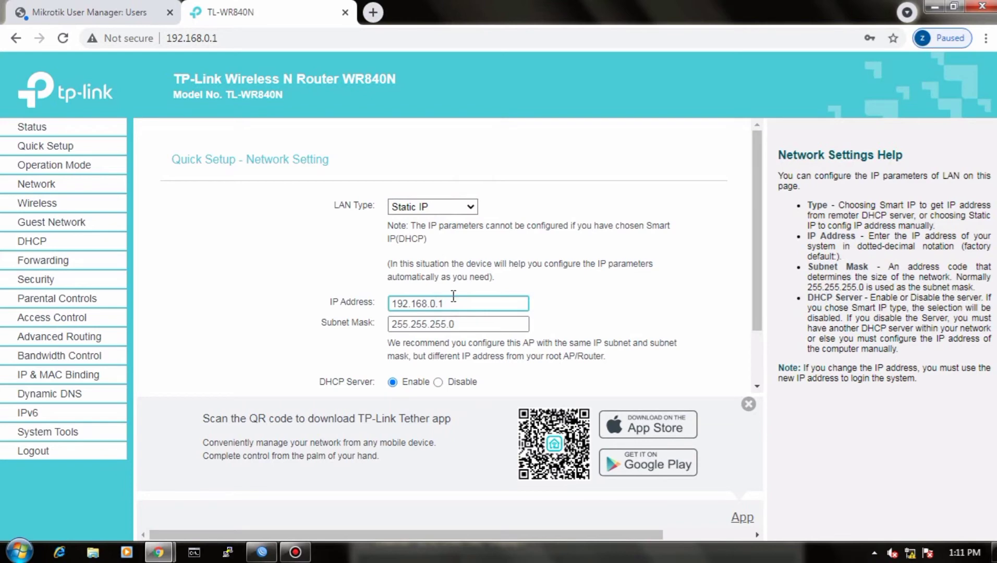
key("BackSpace")
key("BackSpace")
key("BackSpace")
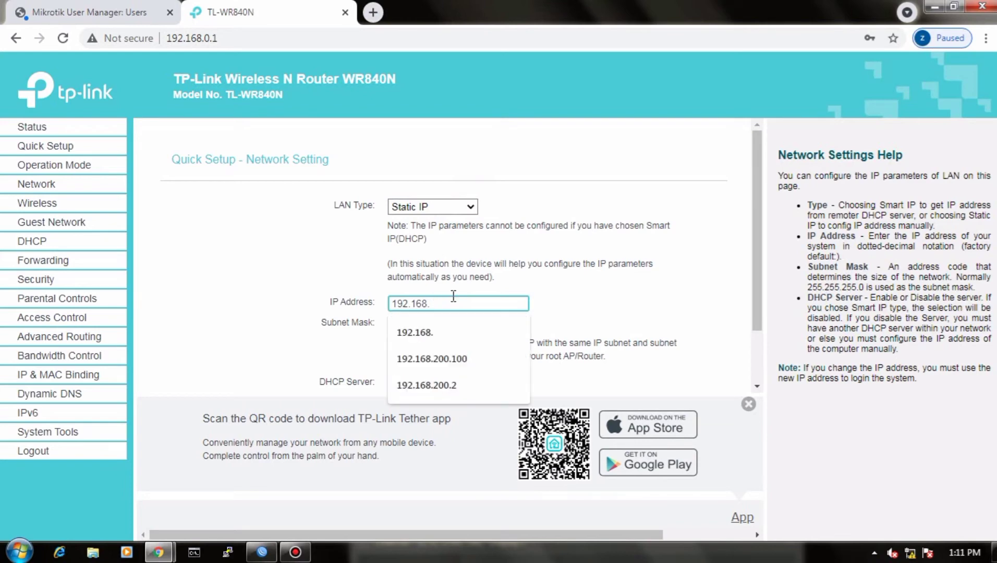
type("200")
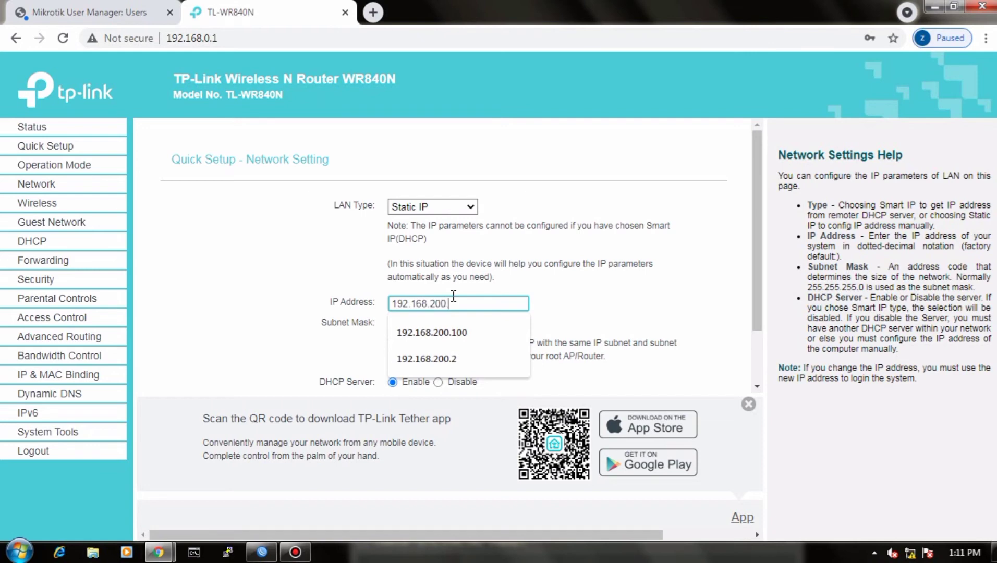
type(".1000")
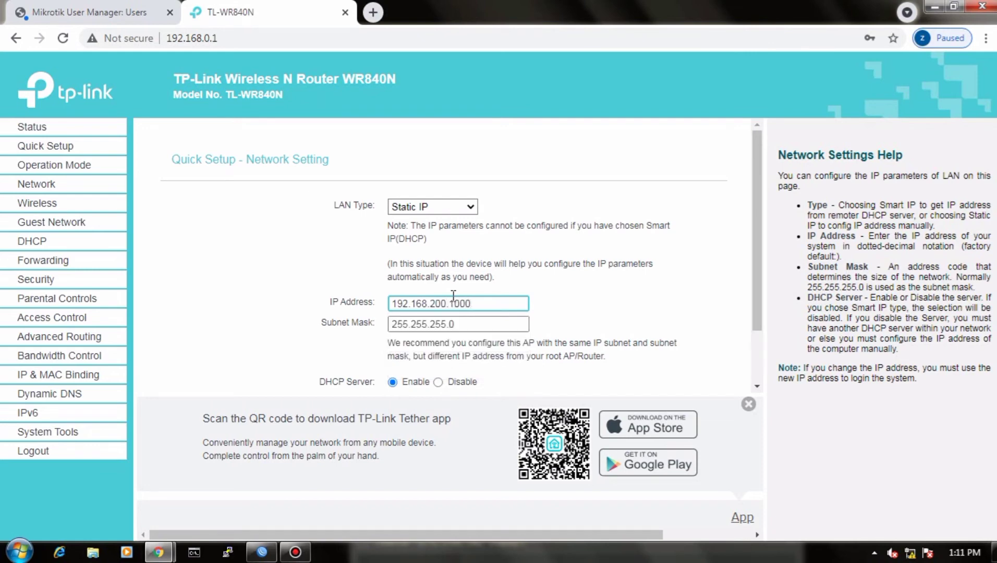
key("BackSpace")
Step: Disable the DHCP server and finish the Quick Setup with the reviewed configuration
left_click(438, 382)
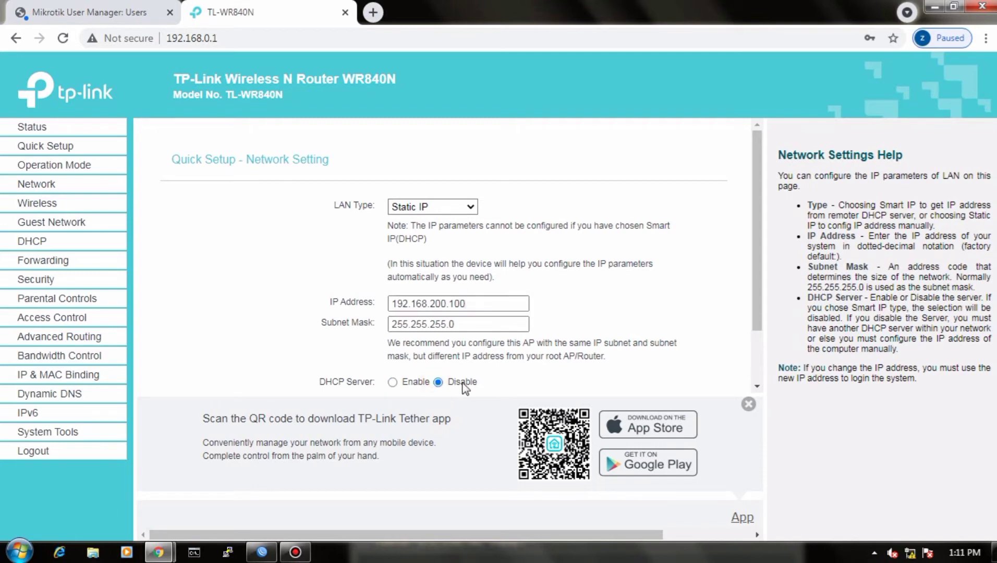
scroll(471, 386, "down", 1)
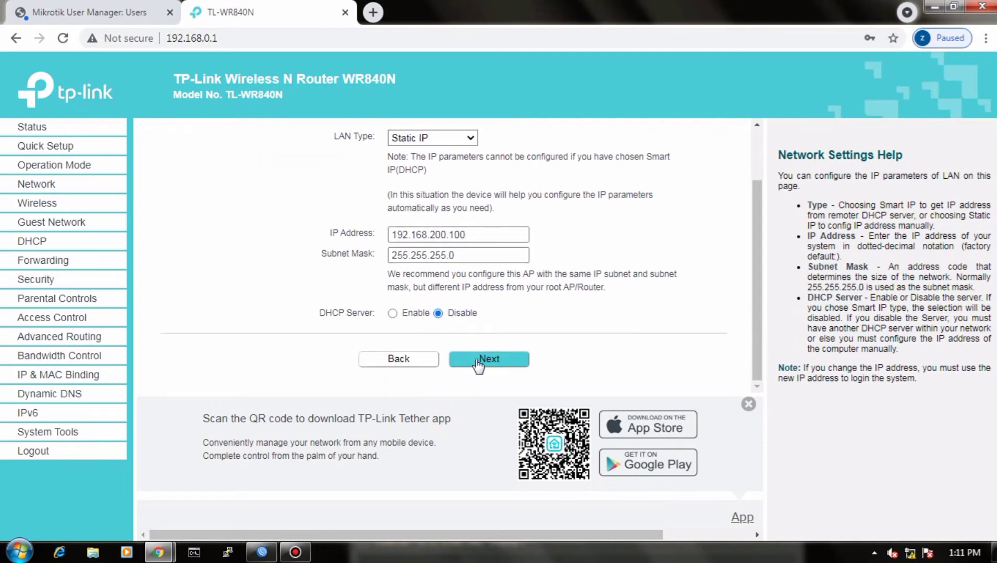
left_click(476, 356)
scroll(474, 356, "down", 1)
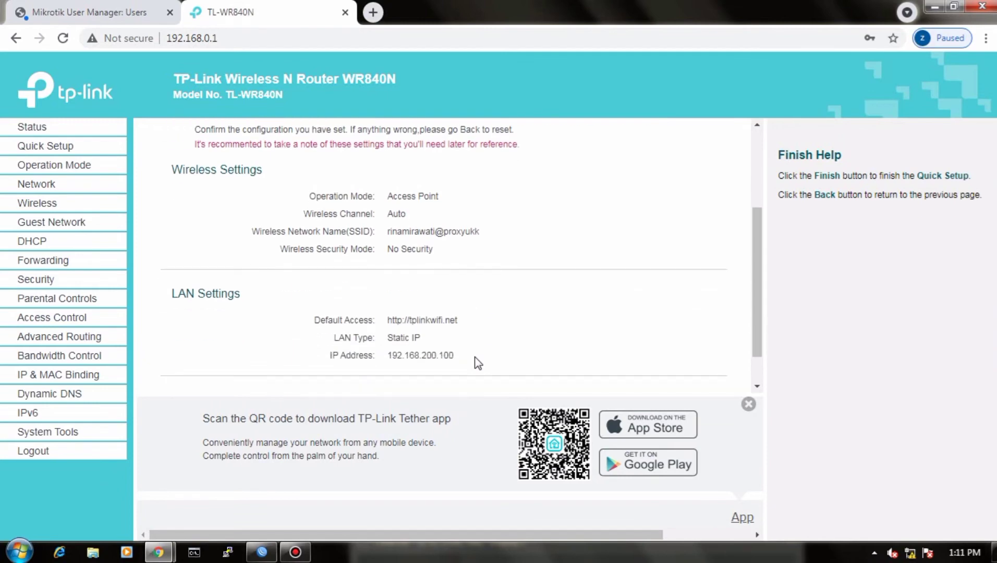
scroll(477, 362, "down", 1)
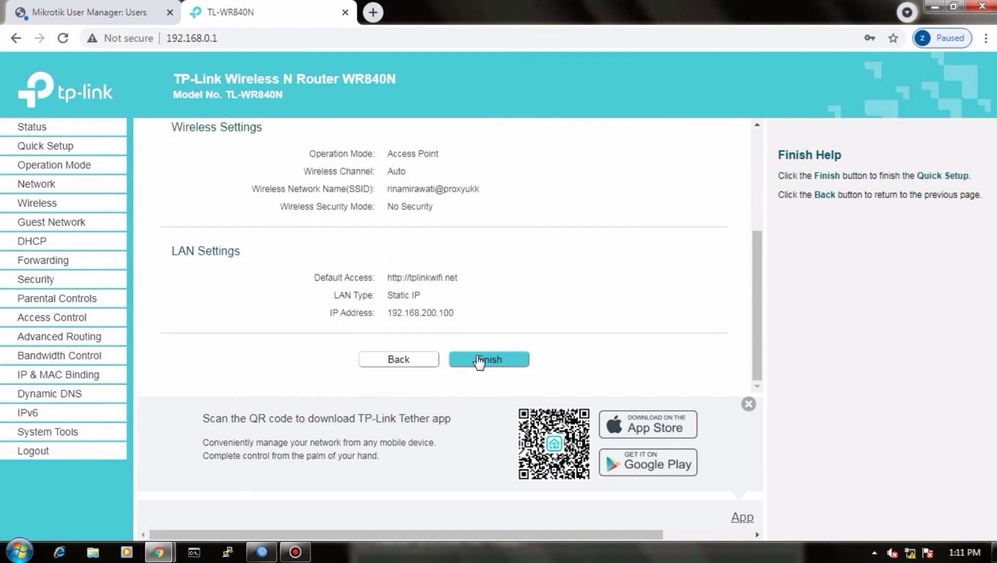
left_click(480, 359)
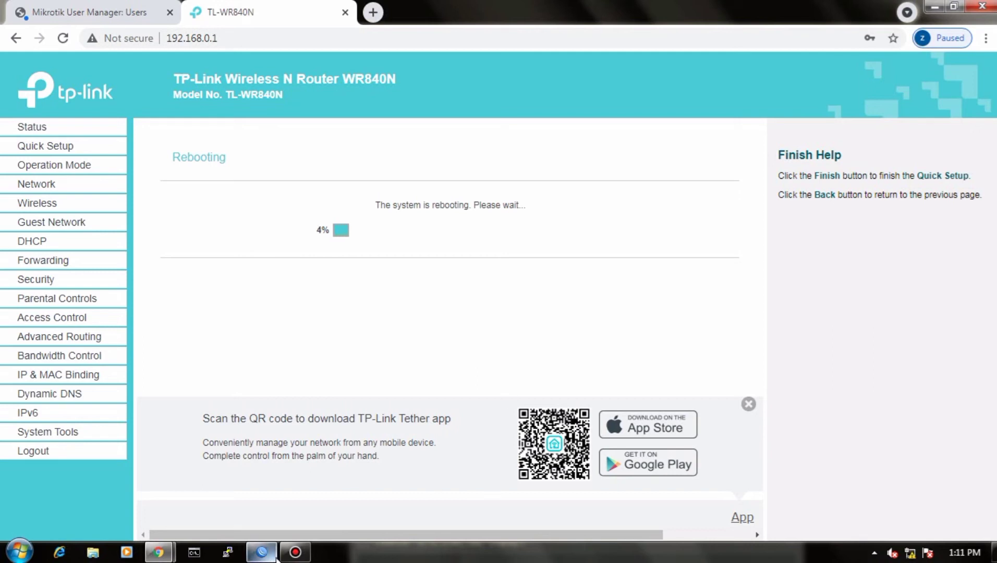
left_click(306, 554)
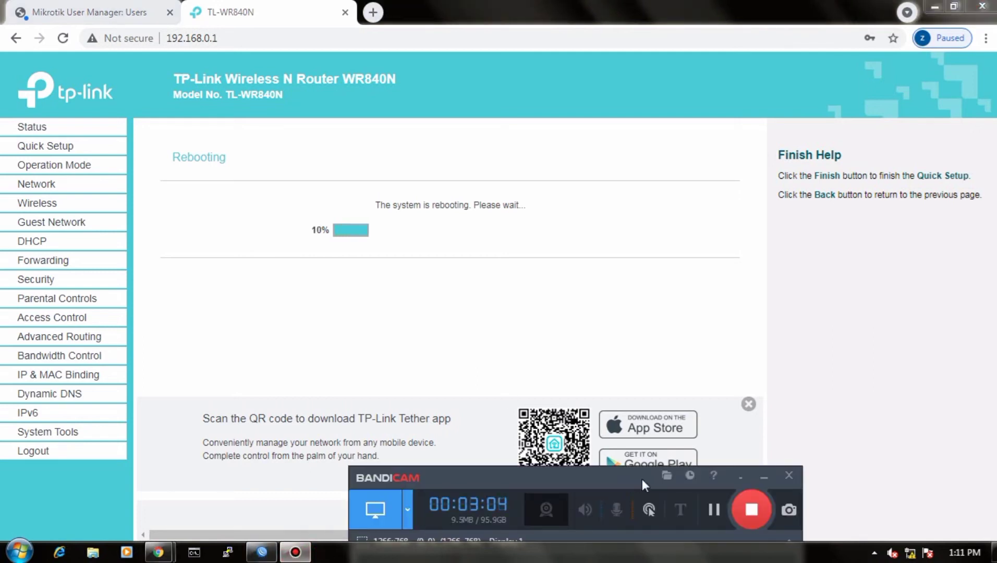
left_click(715, 511)
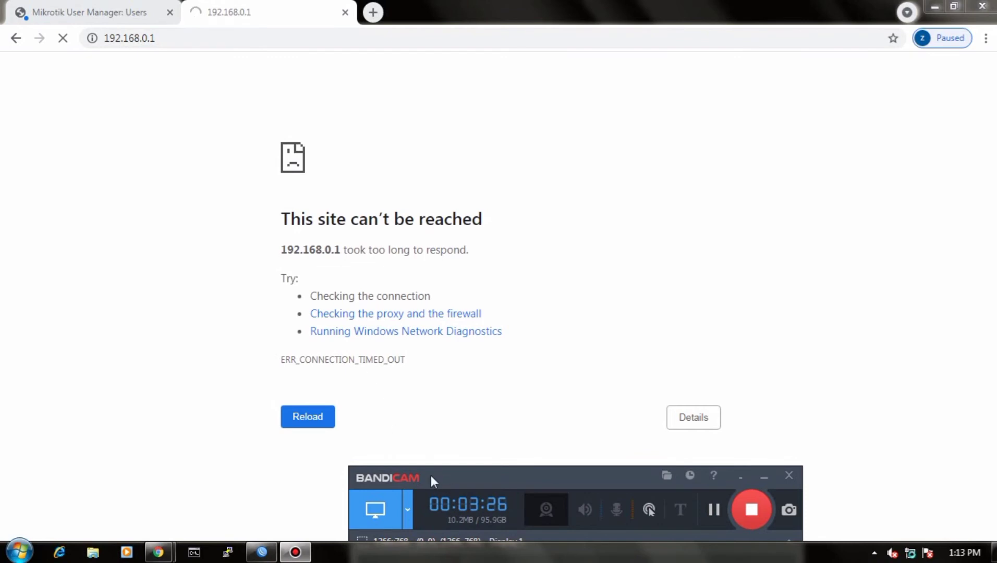
Step: Return to the User Manager users page, dismiss the alert and close the user details window
left_click(107, 16)
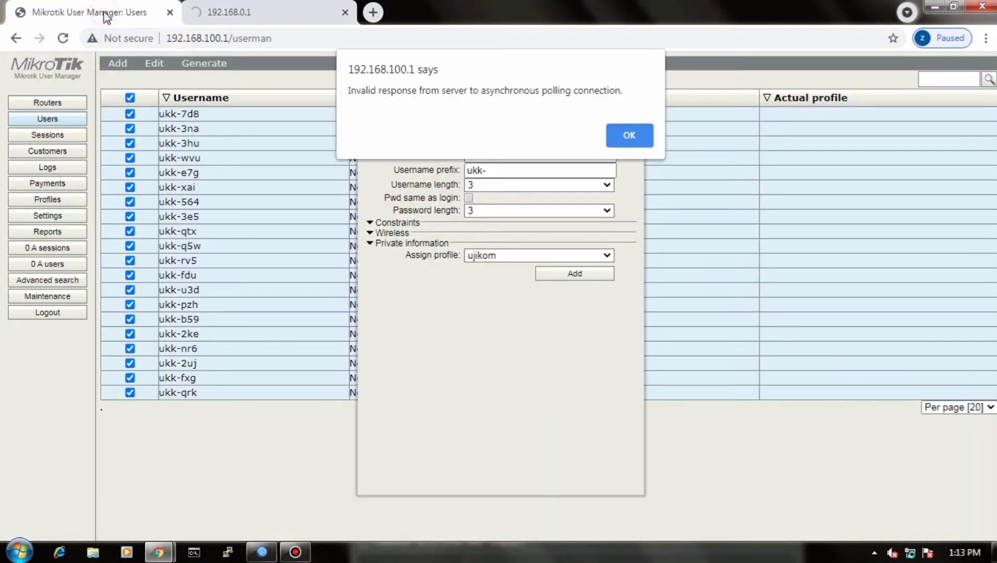
left_click(627, 137)
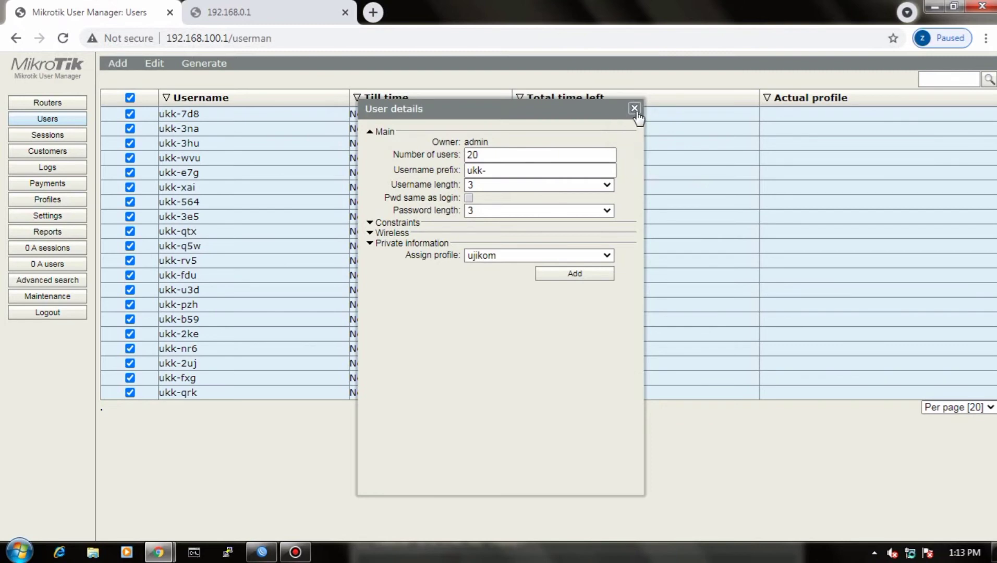
left_click(635, 109)
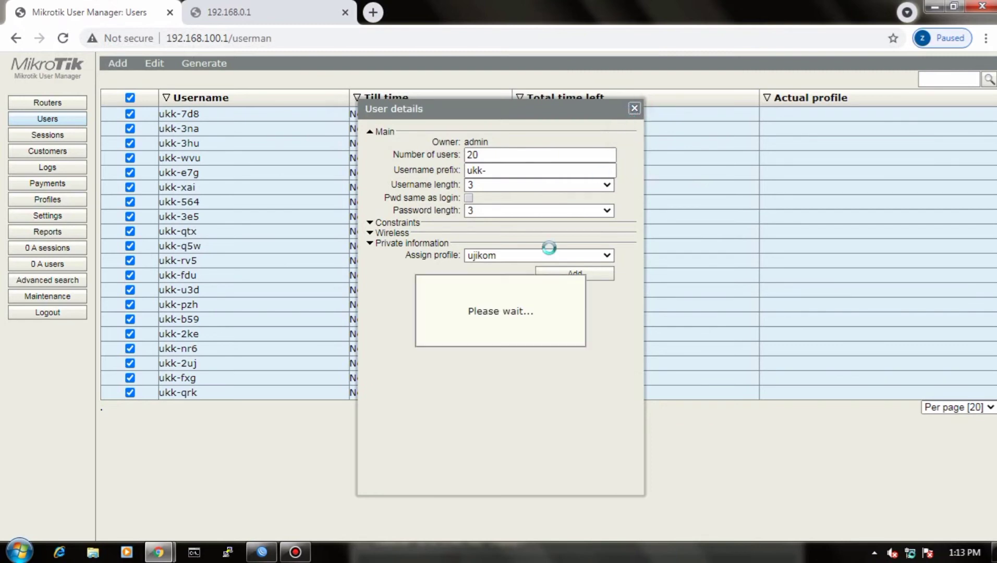
left_click(295, 552)
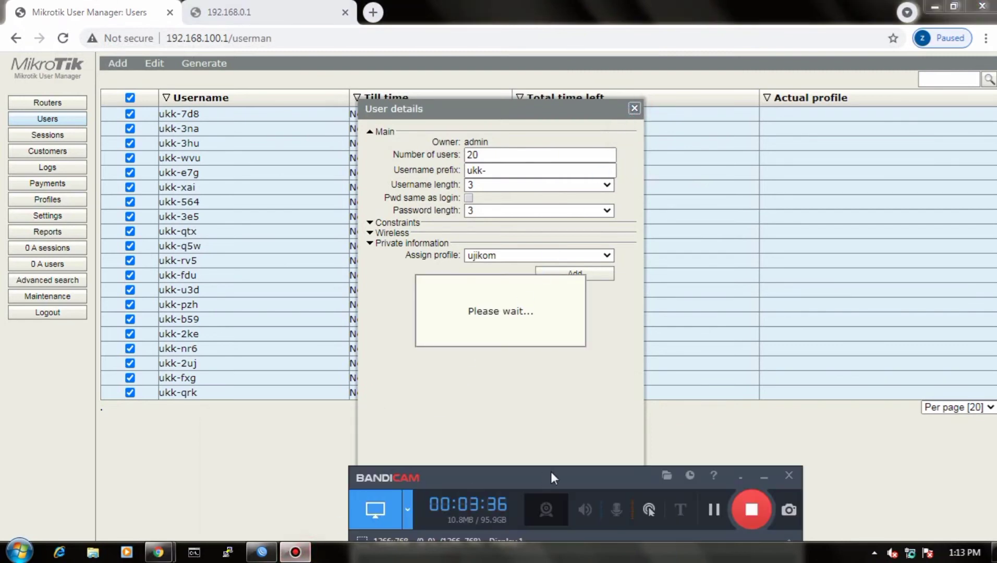
left_click(713, 510)
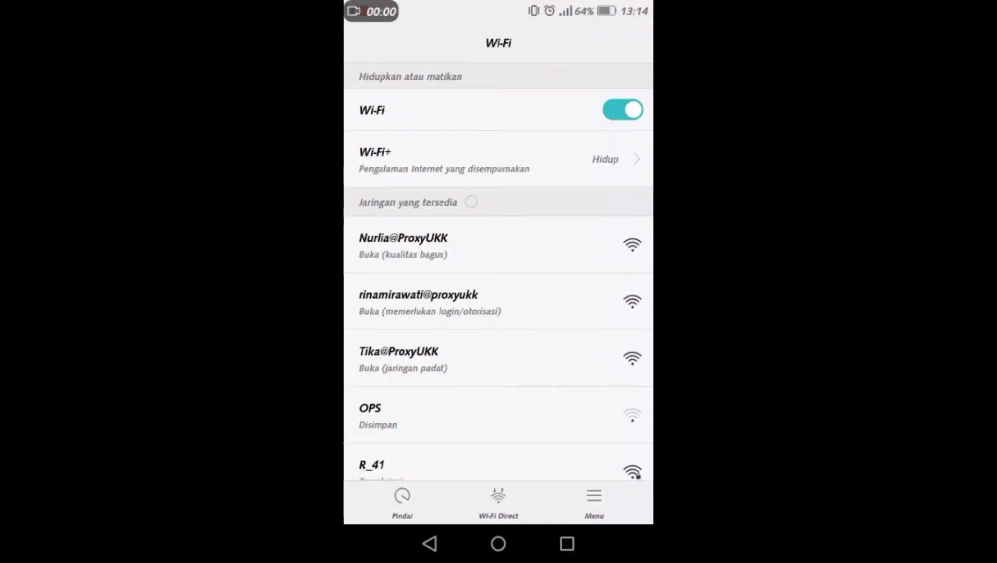
left_click(491, 288)
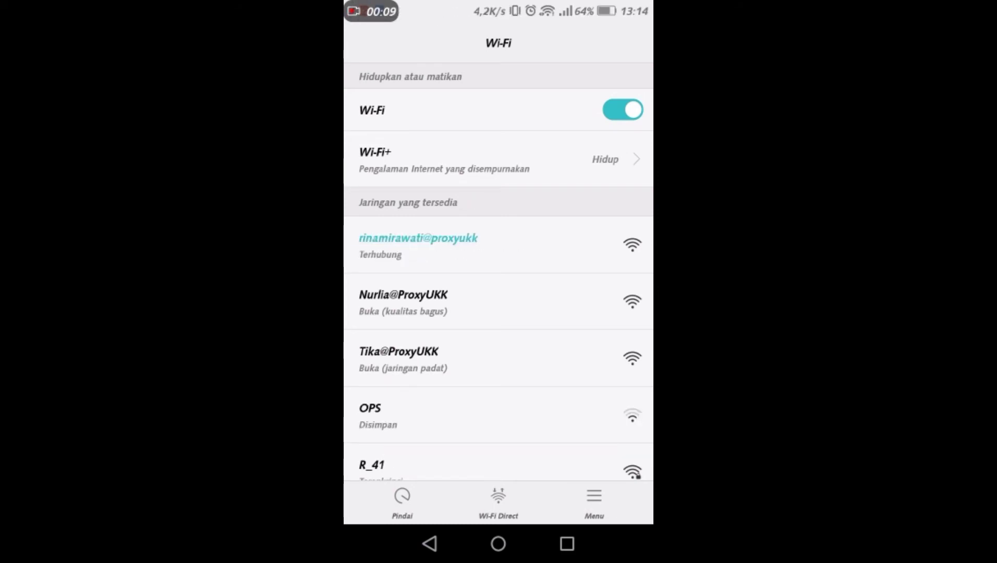
left_click(494, 235)
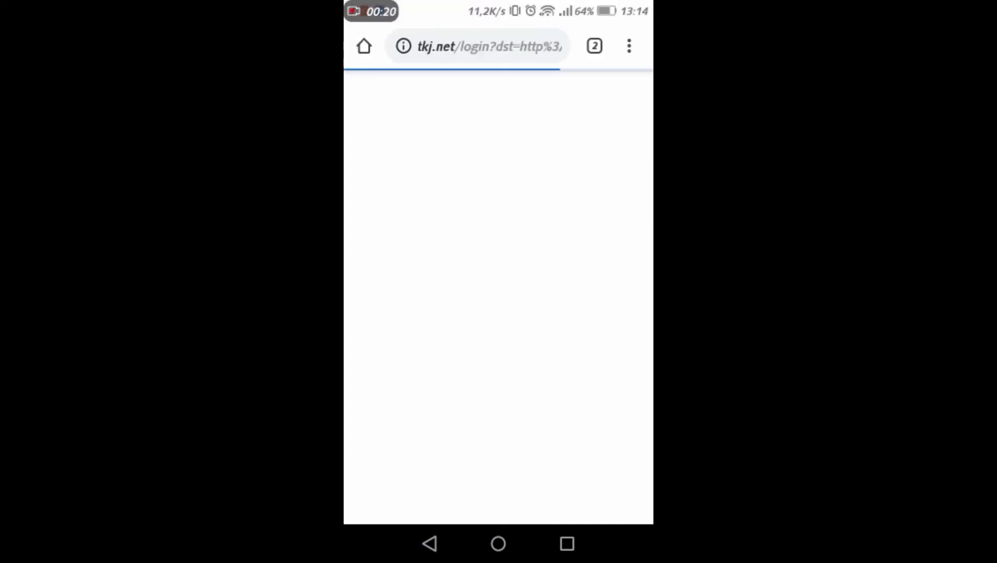
Step: Enter ukk-7d8 as the login name on the hotspot login page
left_click(543, 235)
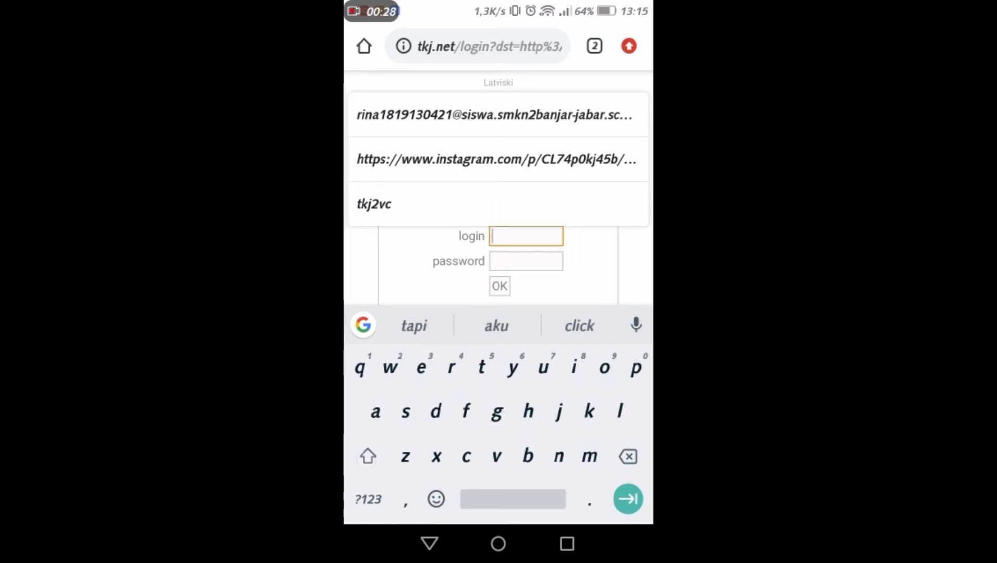
type("ukk")
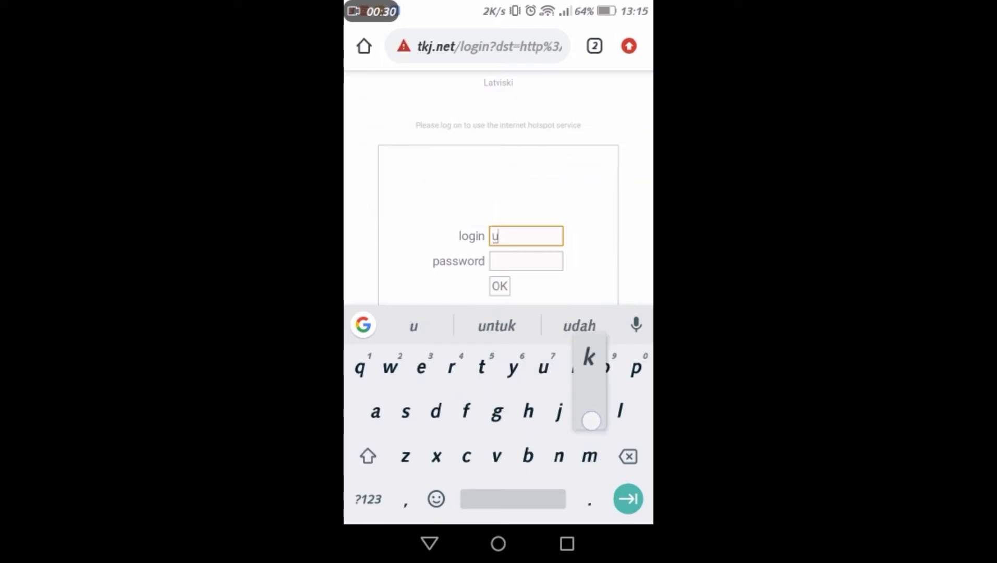
left_click(367, 499)
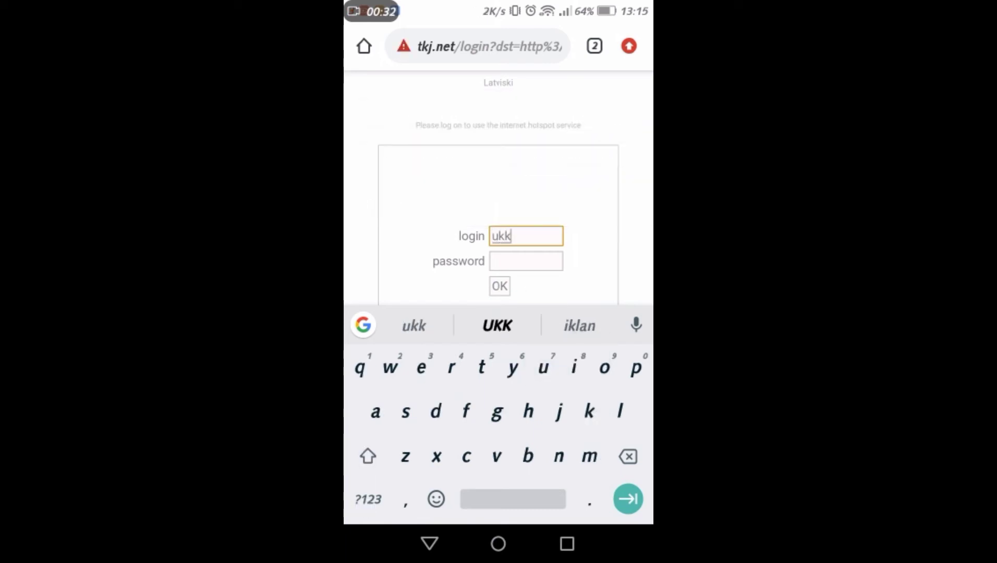
type("-7")
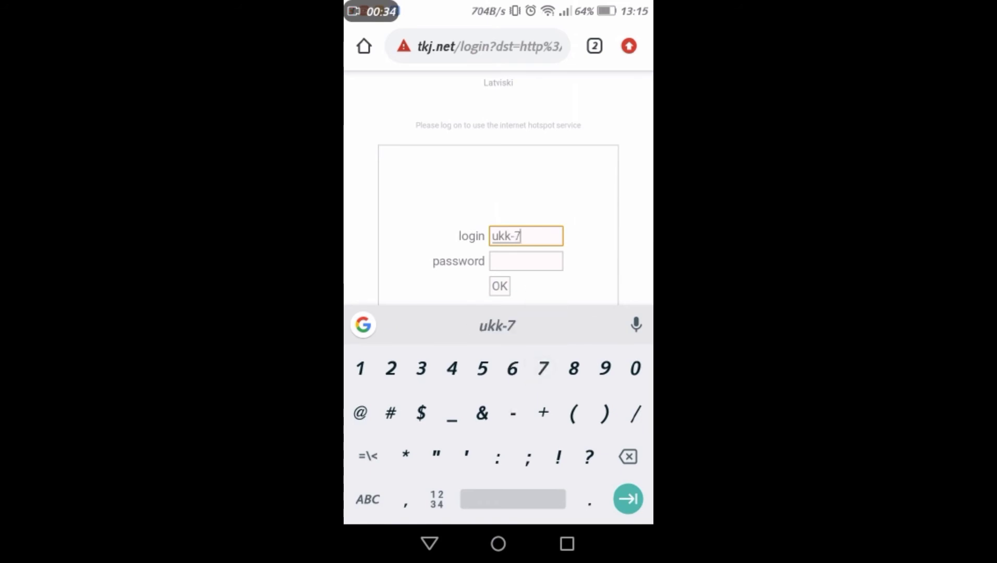
left_click(368, 500)
type("d")
left_click(367, 499)
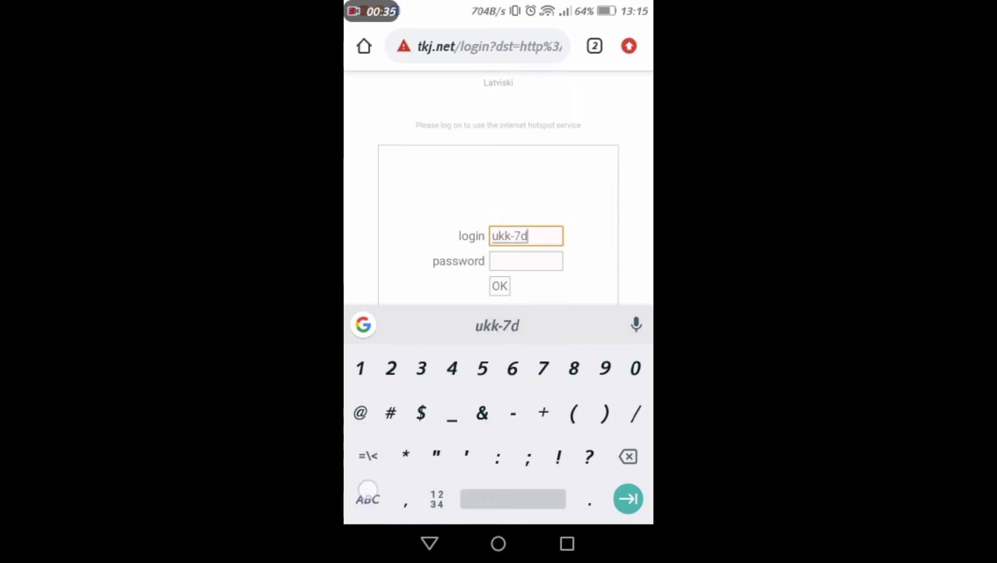
type("8")
Step: Enter the hotspot account password and submit the login
left_click(542, 266)
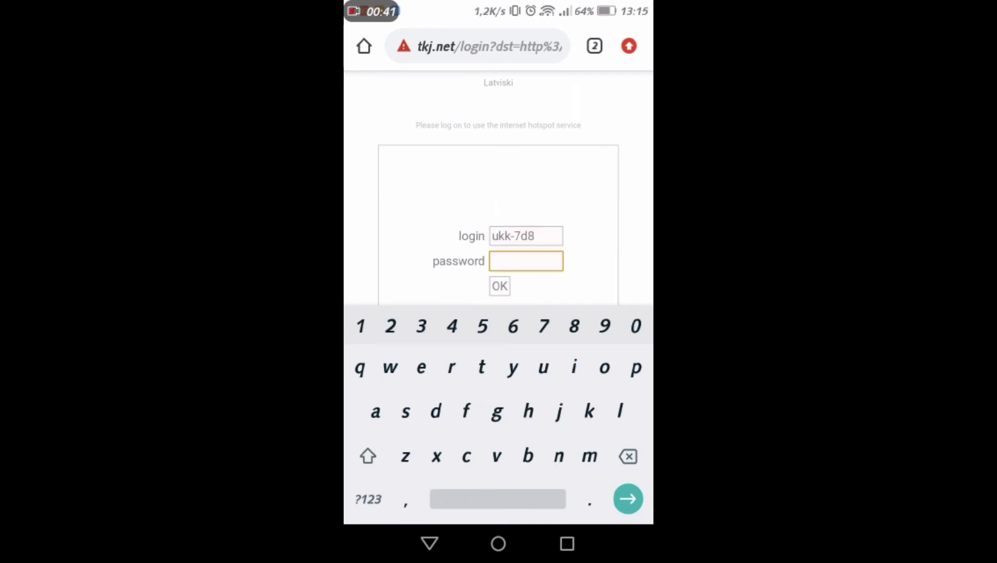
left_click(500, 286)
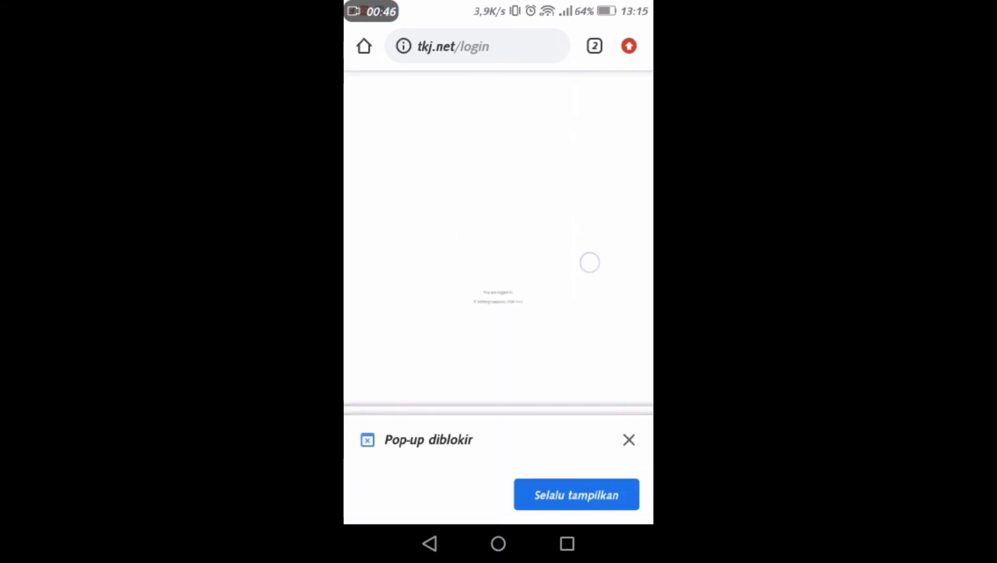
scroll(499, 272, "up", 4)
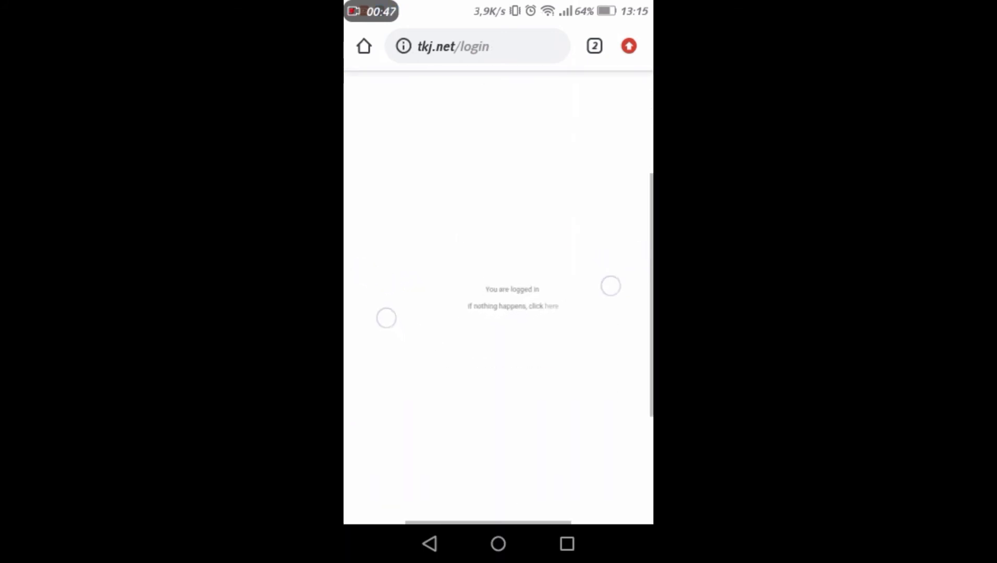
scroll(498, 301, "up", 1)
scroll(503, 222, "up", 3)
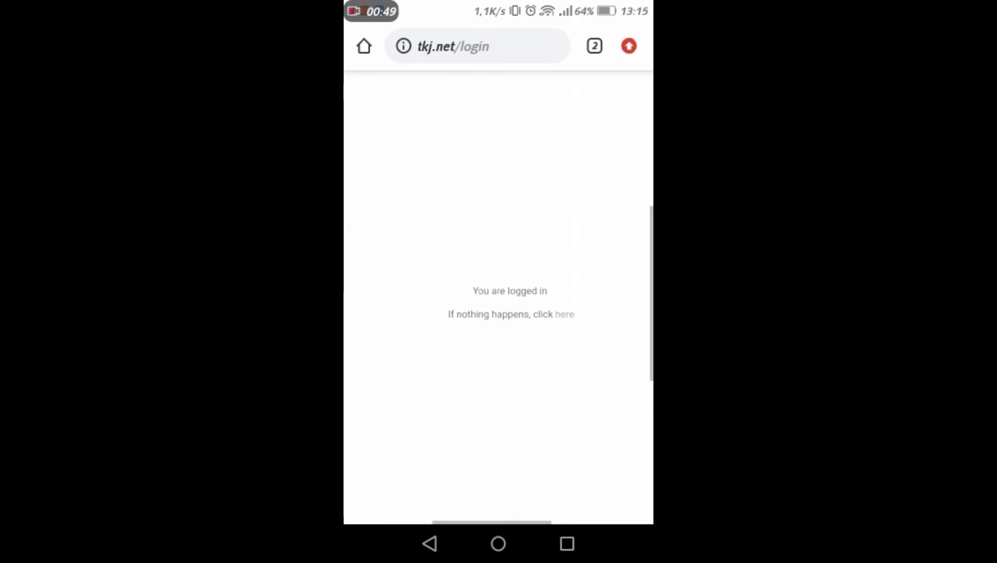
left_click(498, 544)
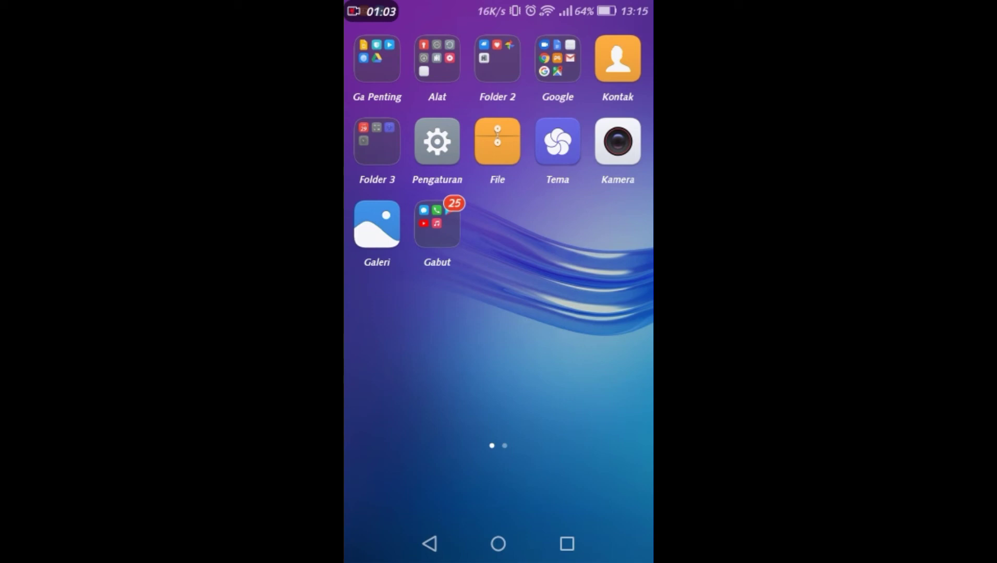
left_click_drag(372, 12, 373, 247)
left_click_drag(388, 19, 403, 227)
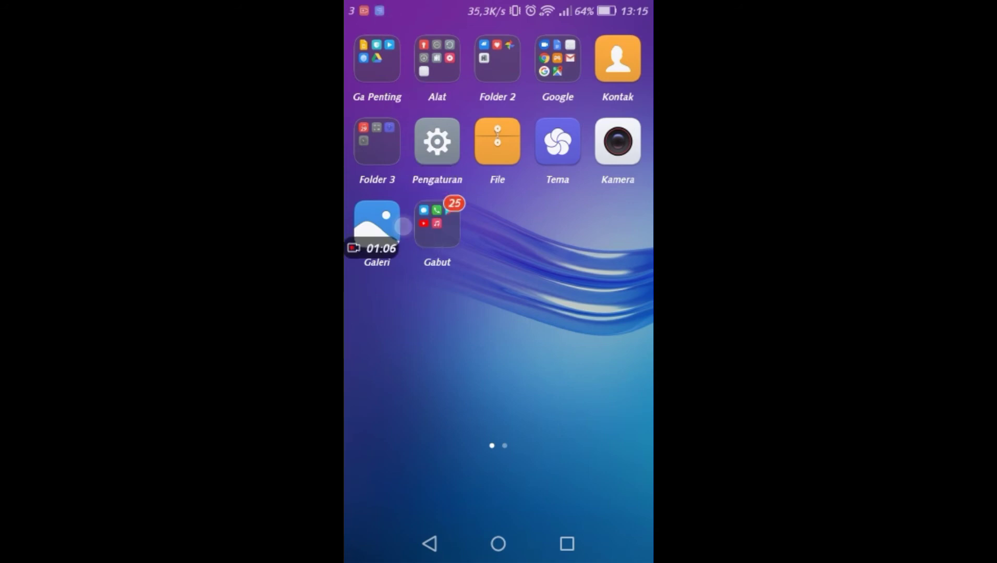
left_click(583, 127)
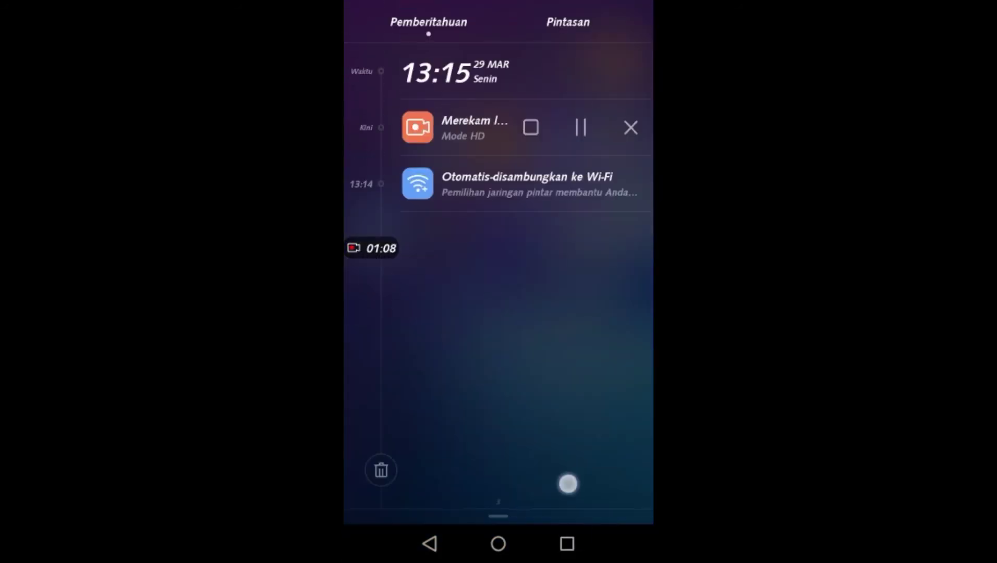
left_click_drag(568, 484, 565, 324)
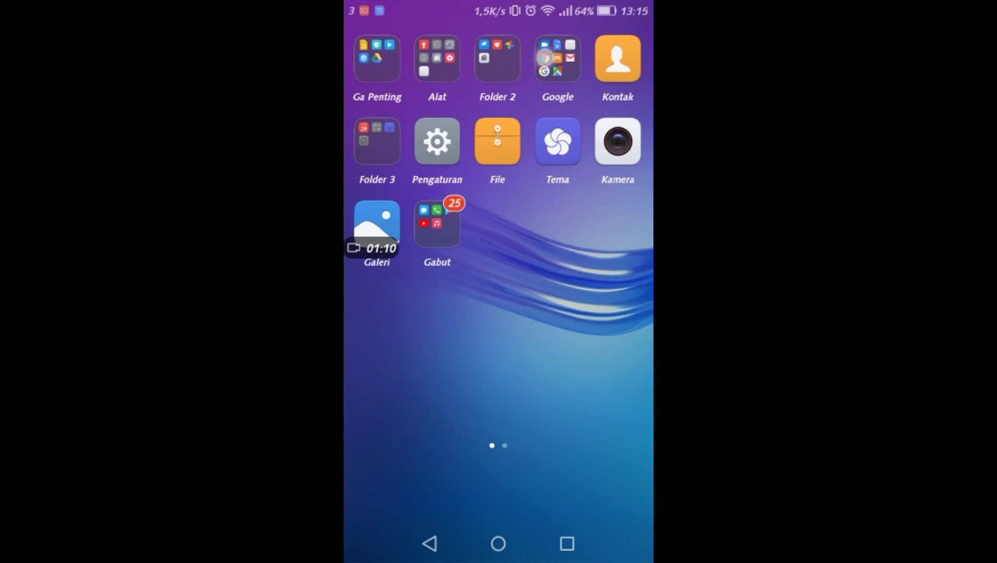
Step: Switch back to Chrome and load linux.org in a new tab
left_click(557, 58)
left_click(417, 271)
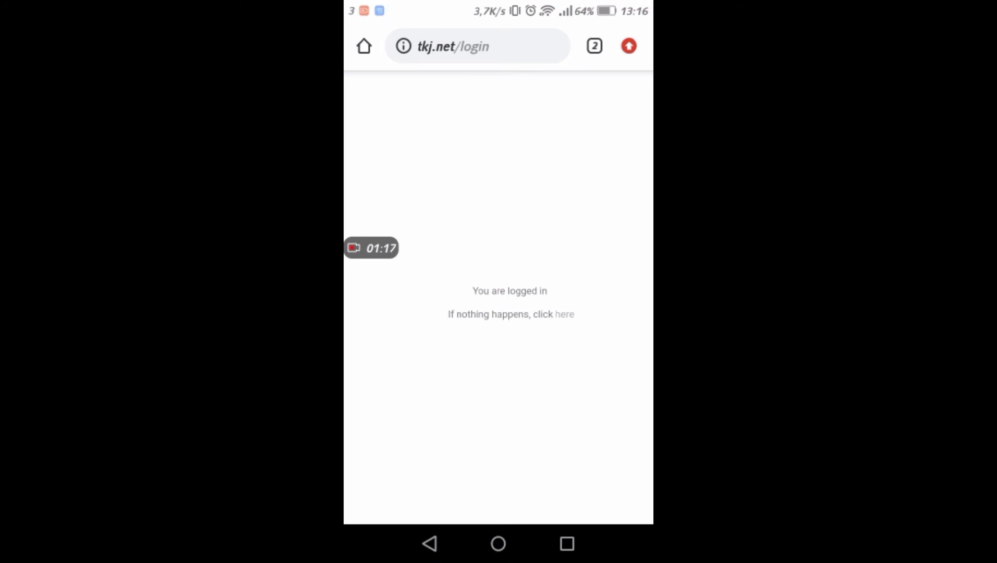
left_click(594, 46)
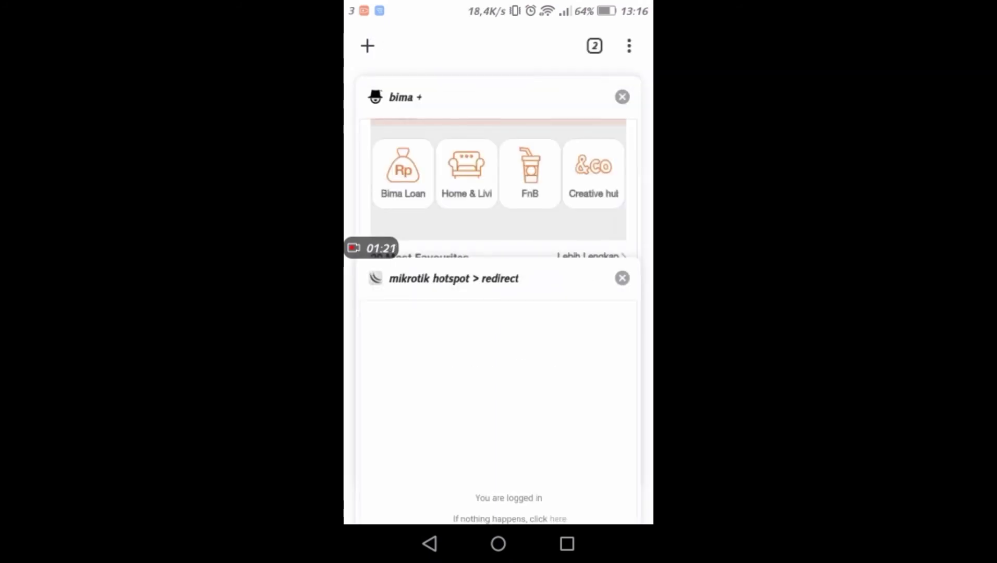
left_click(367, 46)
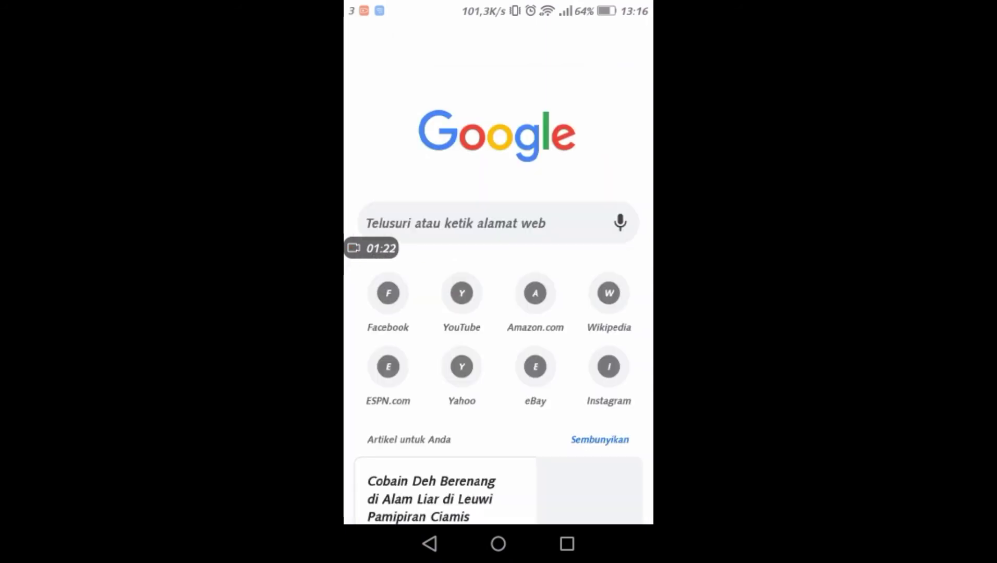
left_click(485, 223)
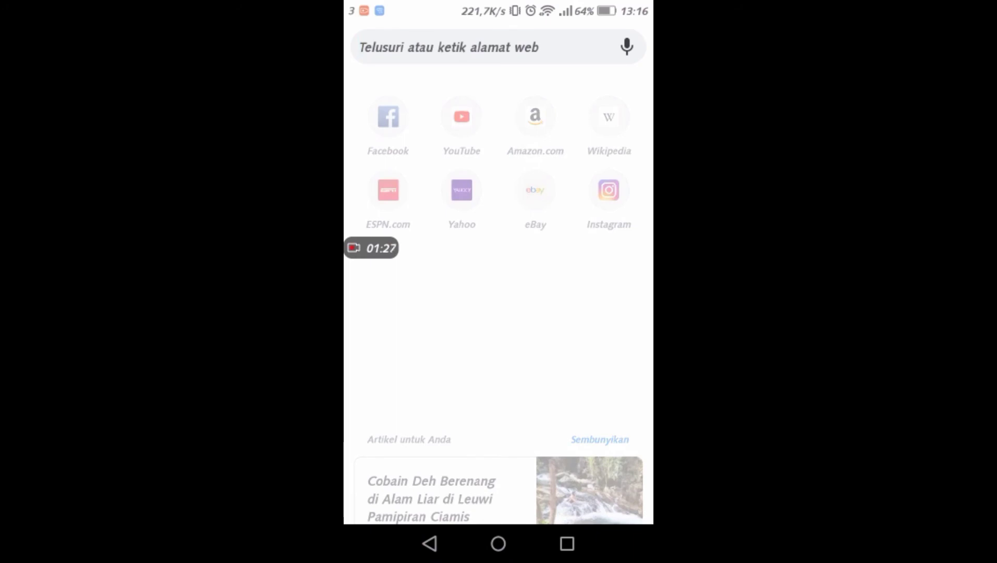
type("l")
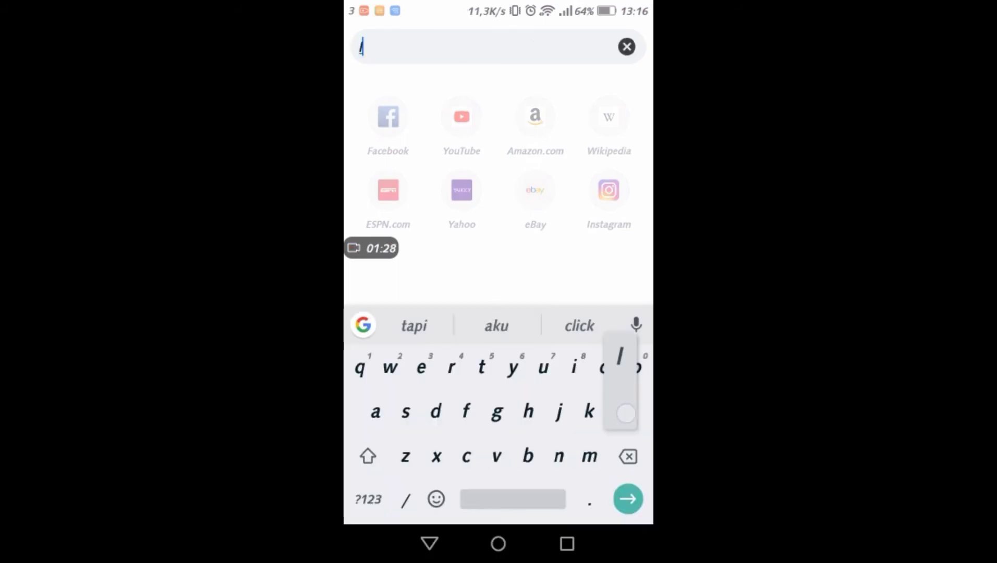
type("inu")
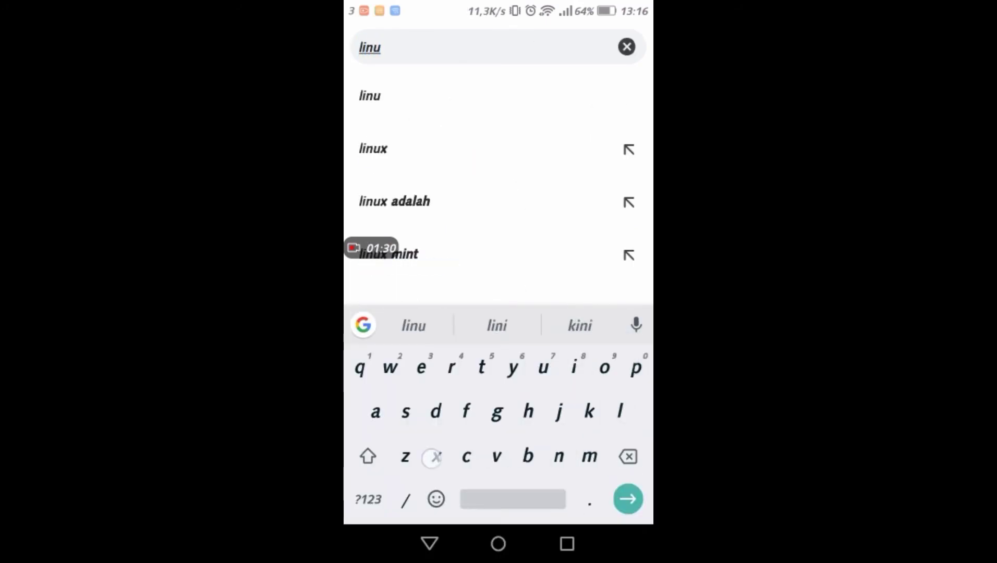
type("x.org")
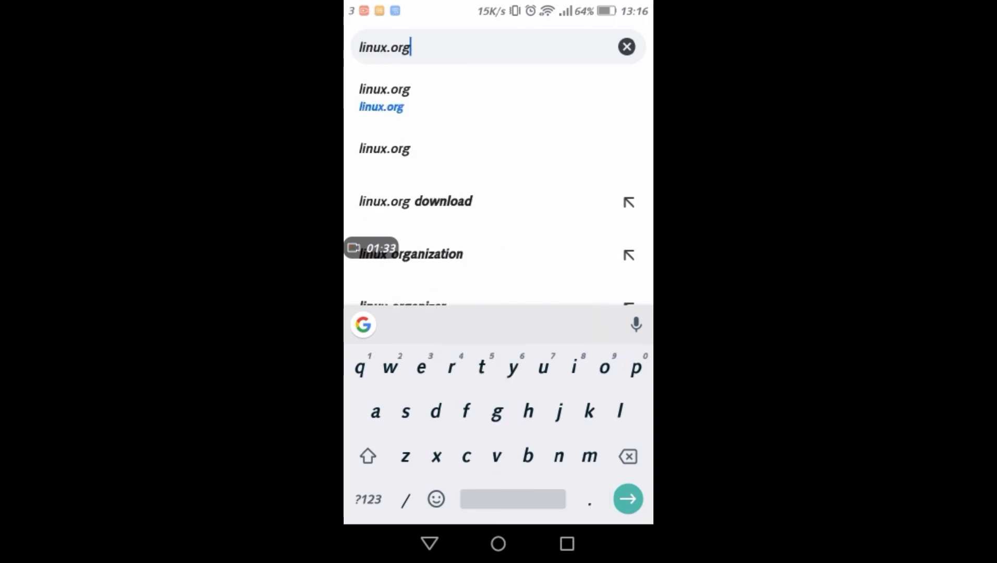
key("Return")
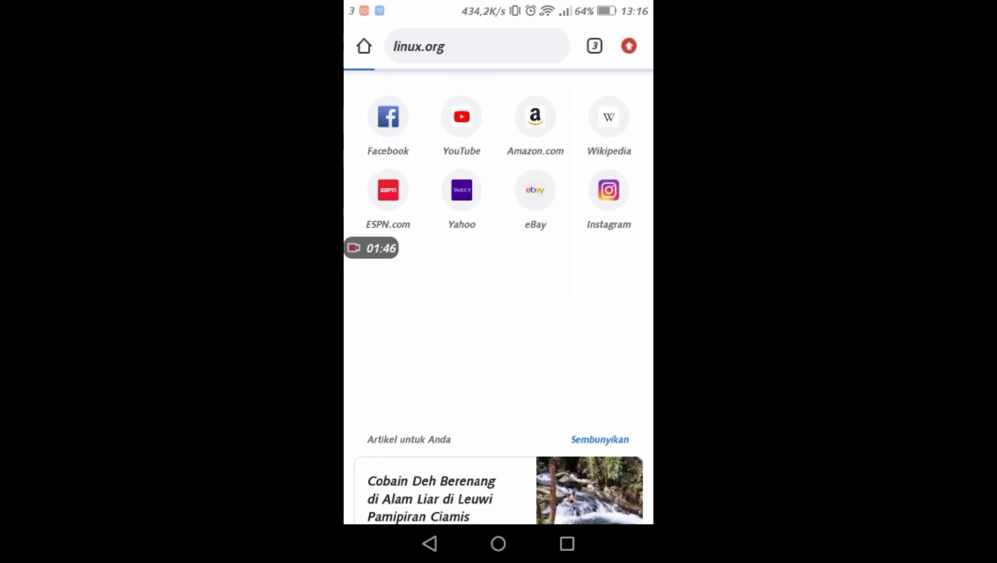
Step: Search Google for "index of mp3" in another new tab
left_click(594, 46)
left_click(368, 46)
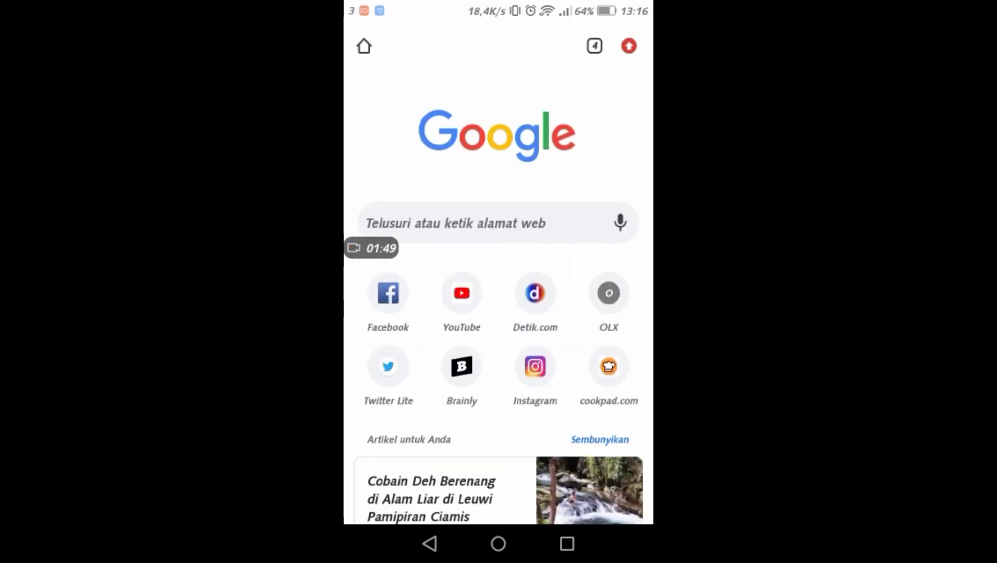
left_click(457, 234)
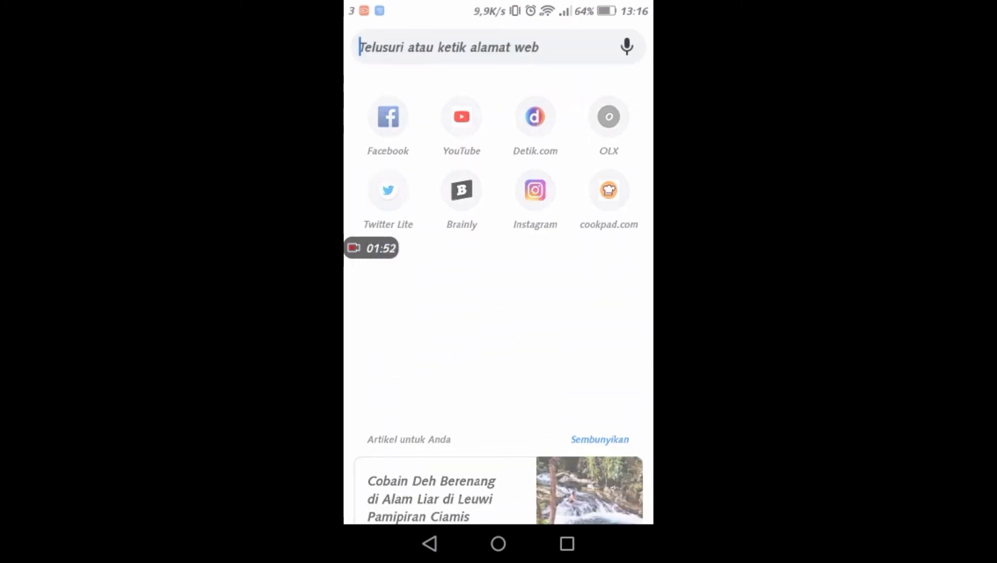
type("index")
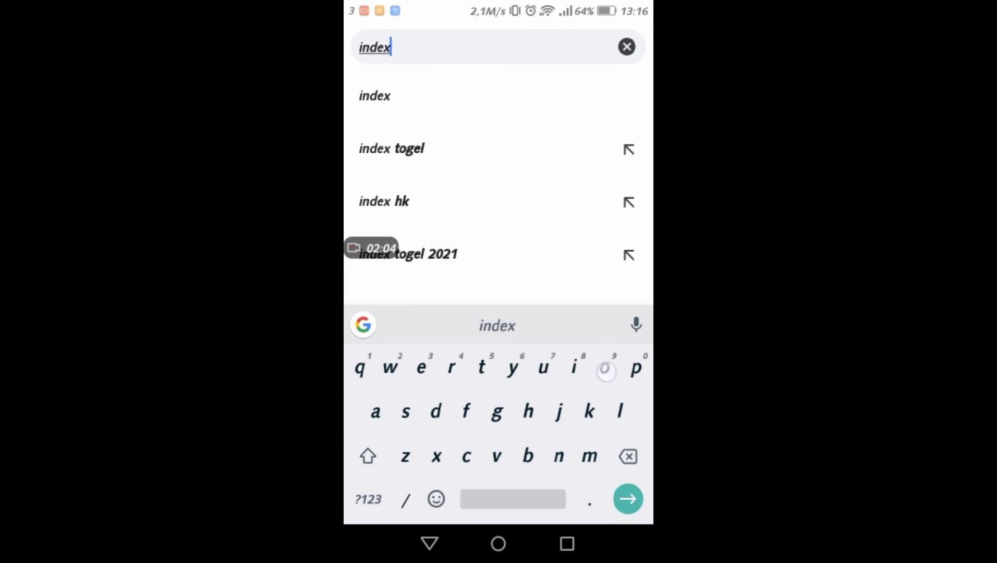
type("o")
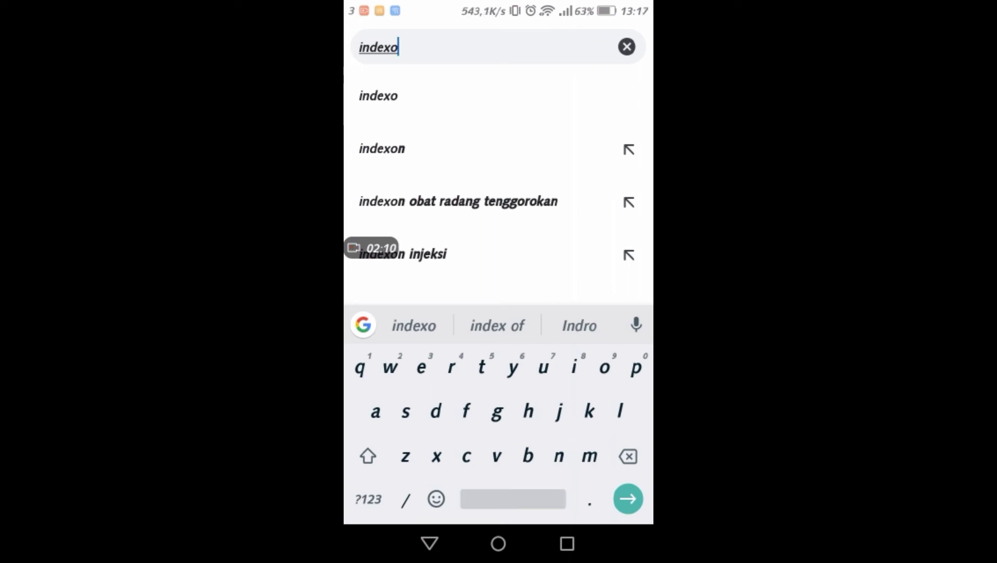
type("y")
left_click(497, 326)
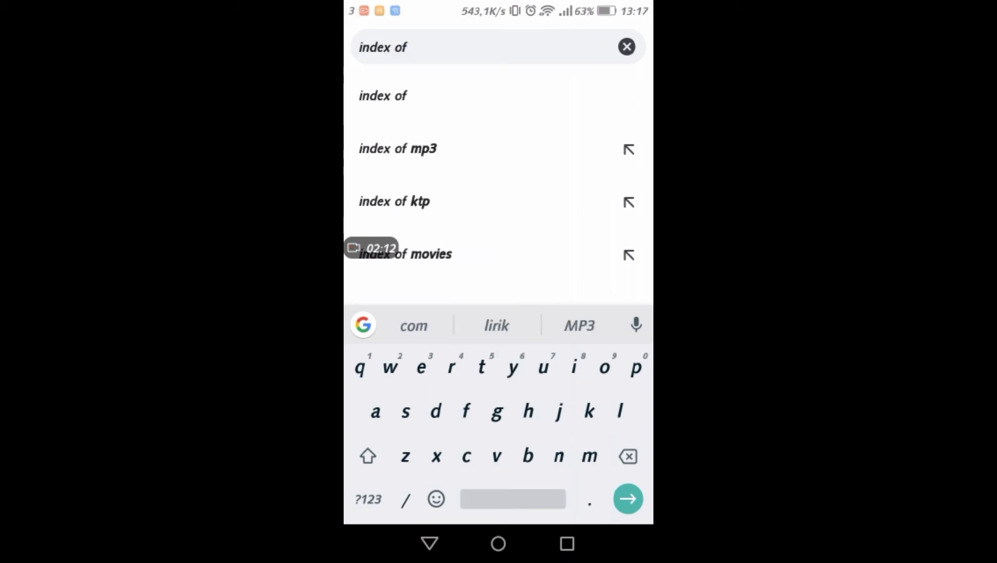
left_click(400, 156)
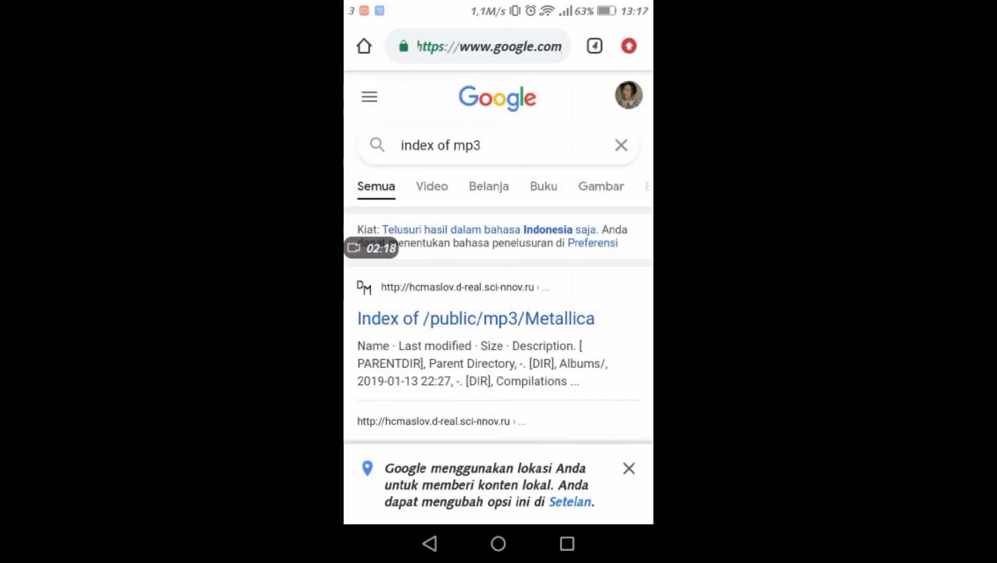
Step: Open the search result "Index of /public/mp3/Metallica" and look over its file listing
left_click(400, 322)
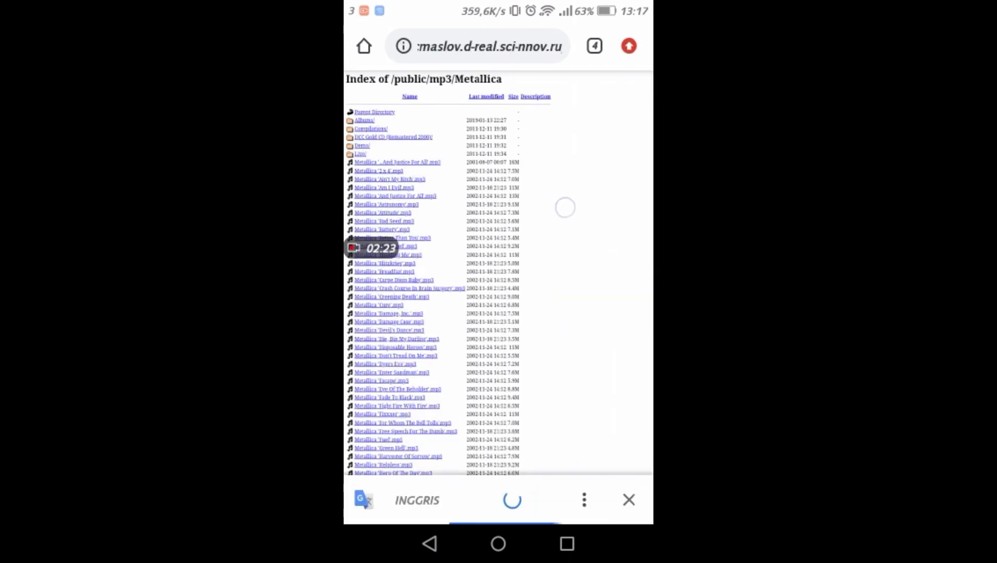
left_click_drag(565, 207, 642, 242)
left_click_drag(575, 193, 624, 243)
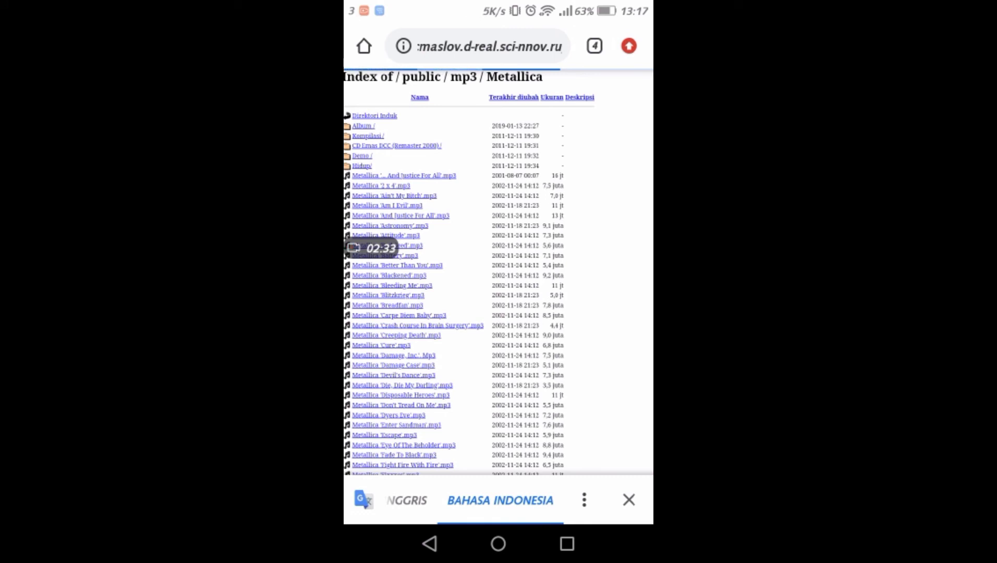
Step: Search Google for "index of mkv" in a new browser tab
left_click(601, 37)
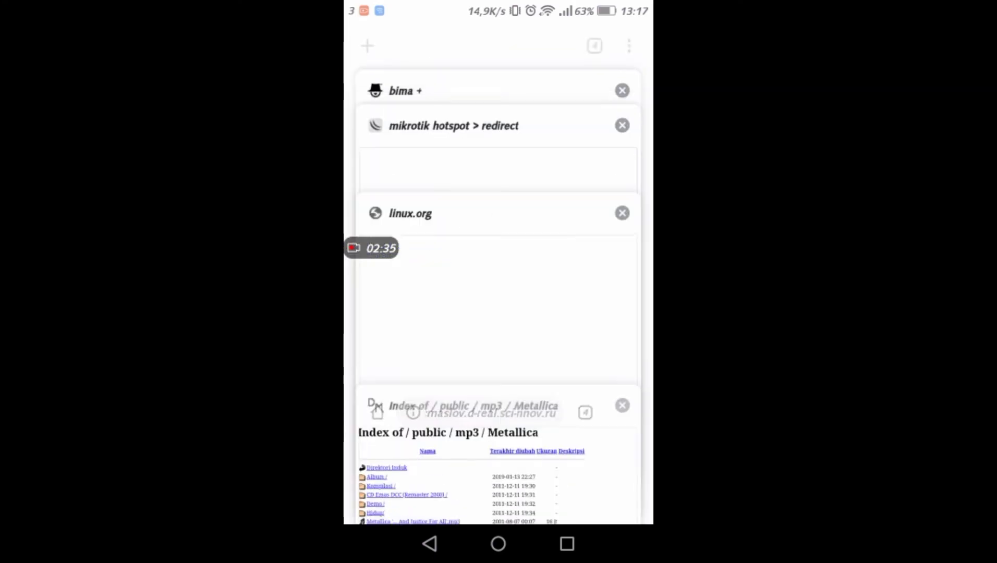
left_click(371, 40)
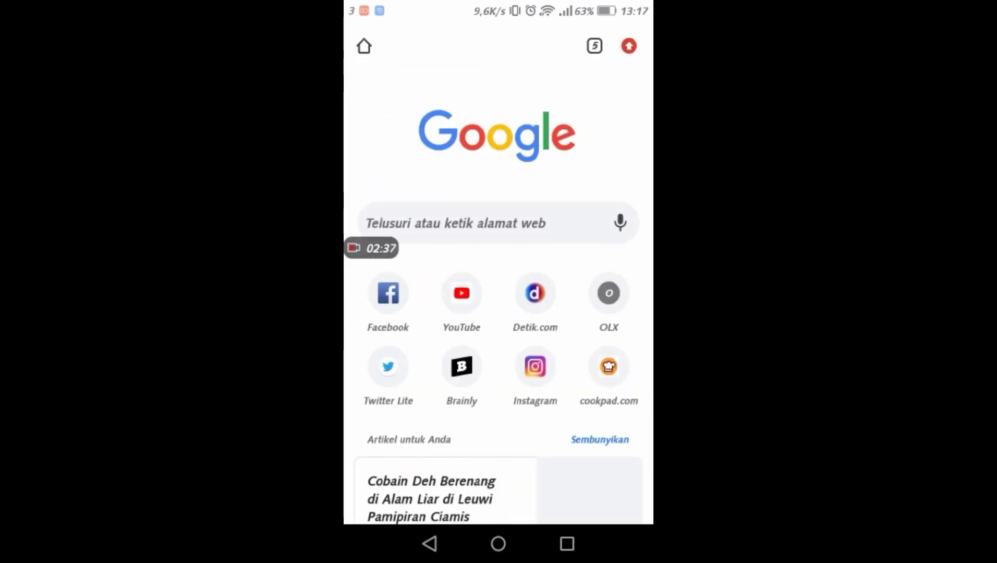
left_click(473, 213)
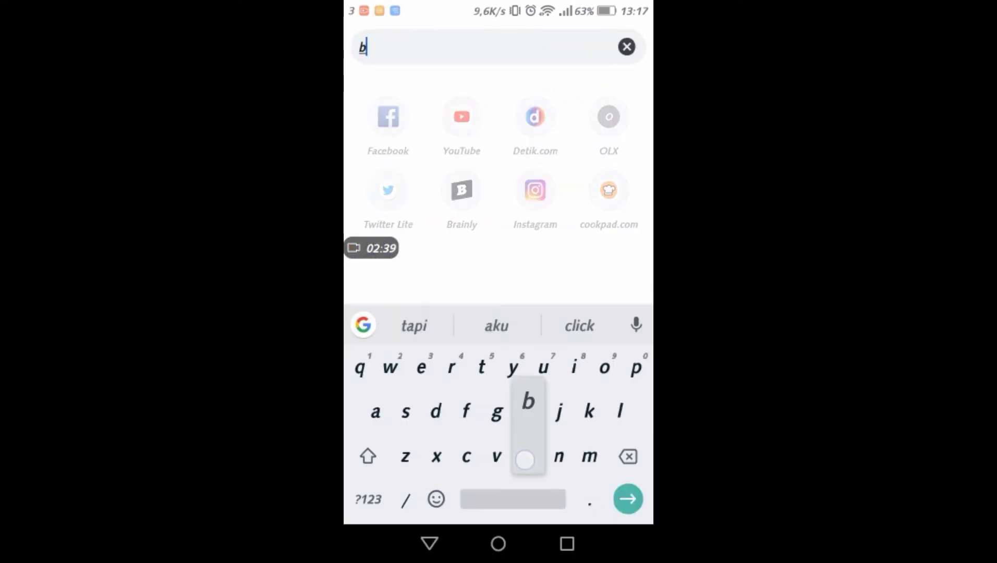
type("bl")
key("BackSpace")
key("BackSpace")
type("i")
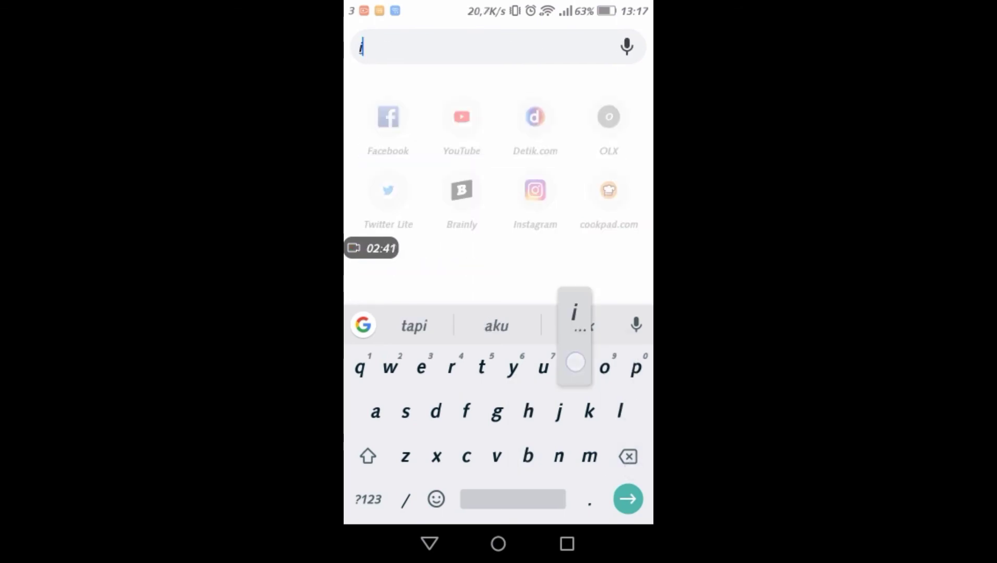
type("ndex")
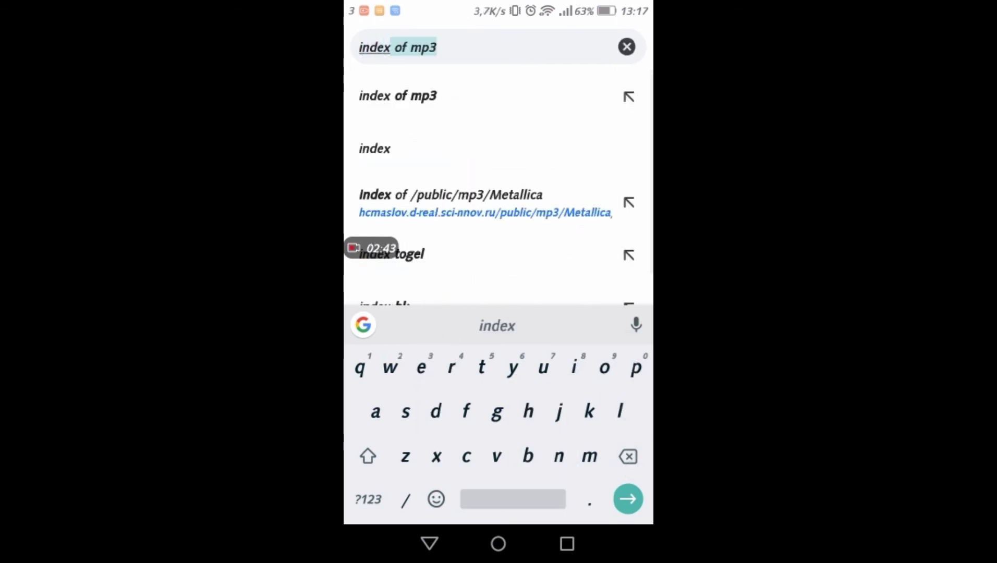
type(" of")
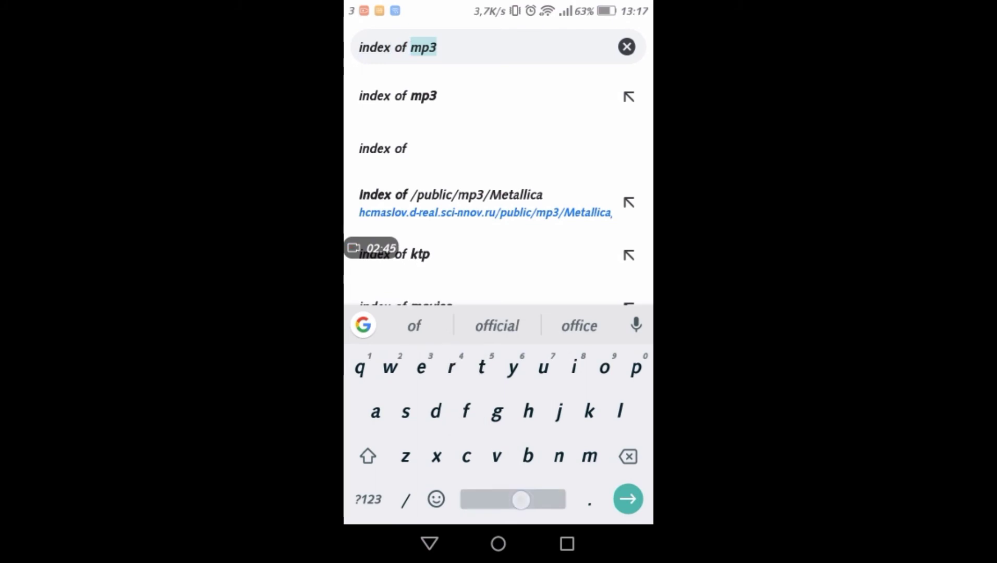
type(" mkv")
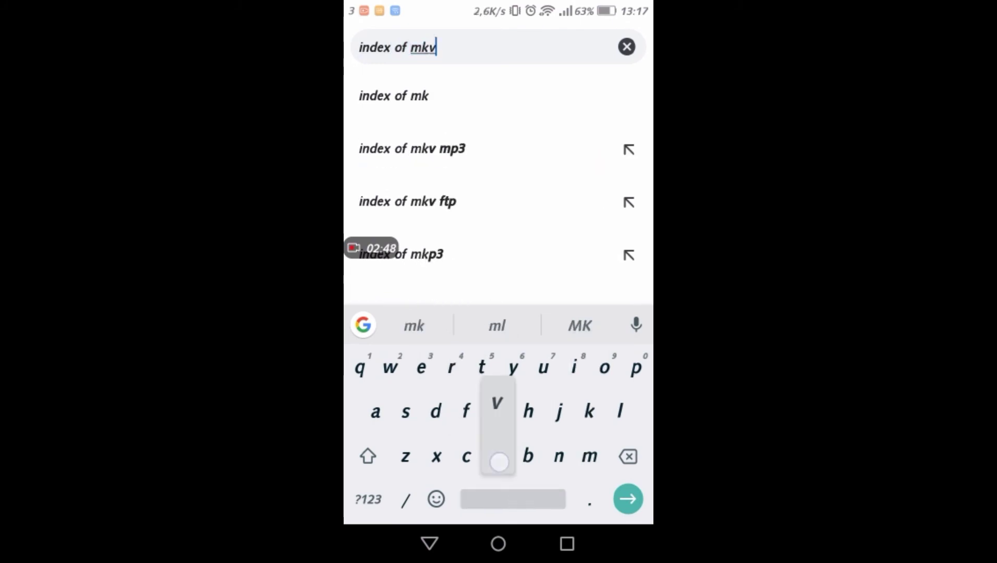
key("Return")
type("f m")
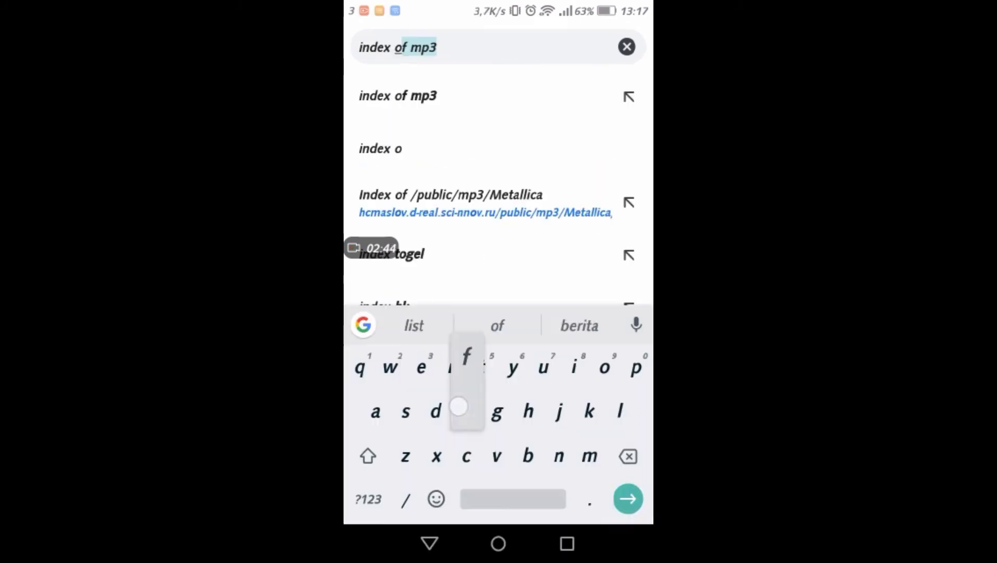
type("kv")
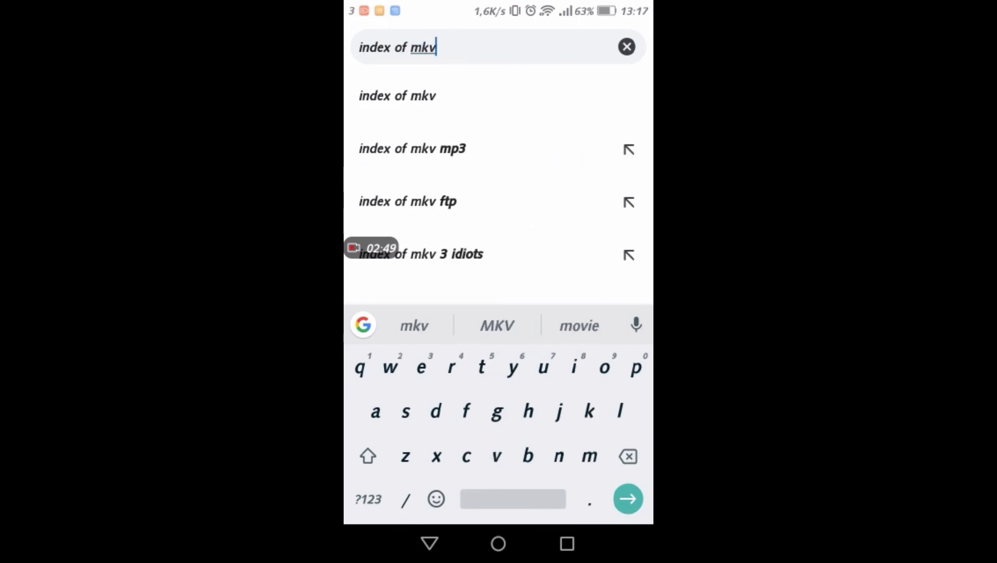
key("Return")
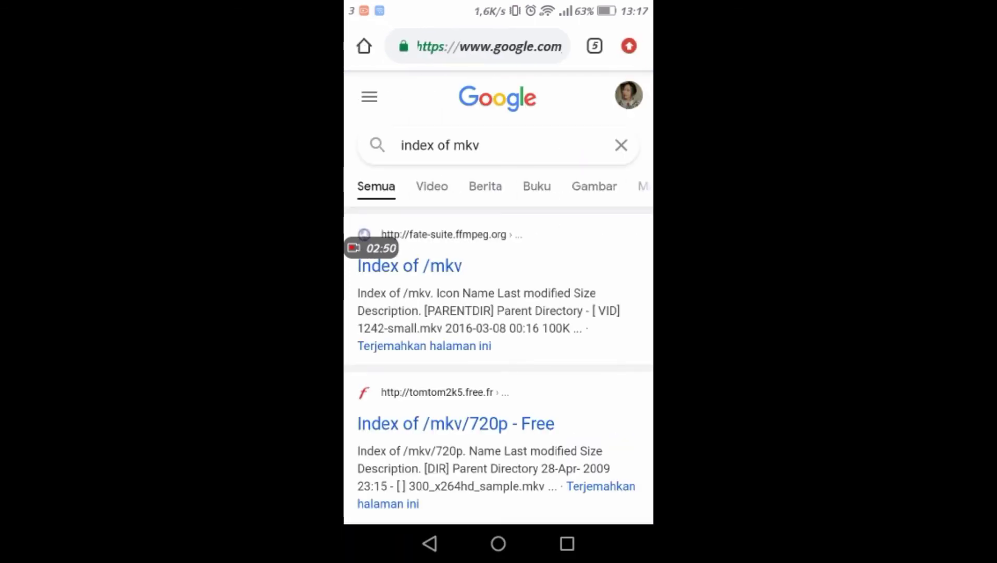
Step: Open the search result "Index of /mkv" on fate-suite.ffmpeg.org and try to load the file codec_delay_opus.mkv
left_click(443, 263)
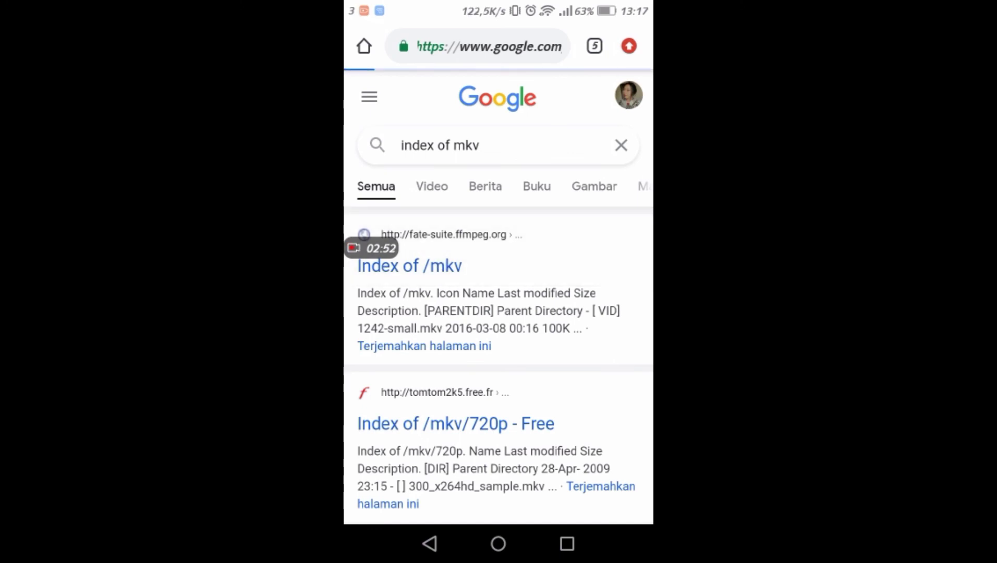
scroll(495, 164, "up", 5)
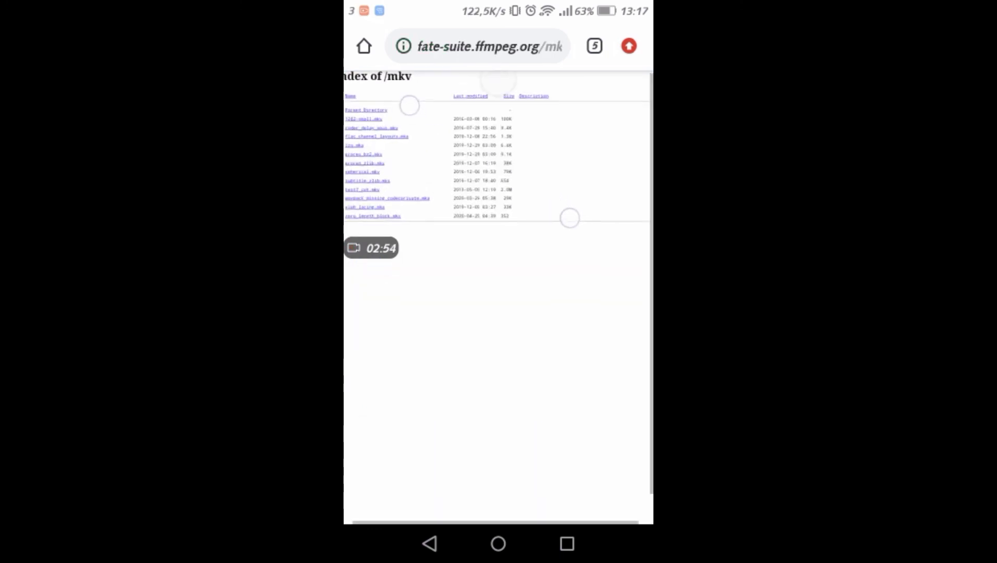
left_click_drag(434, 191, 550, 211)
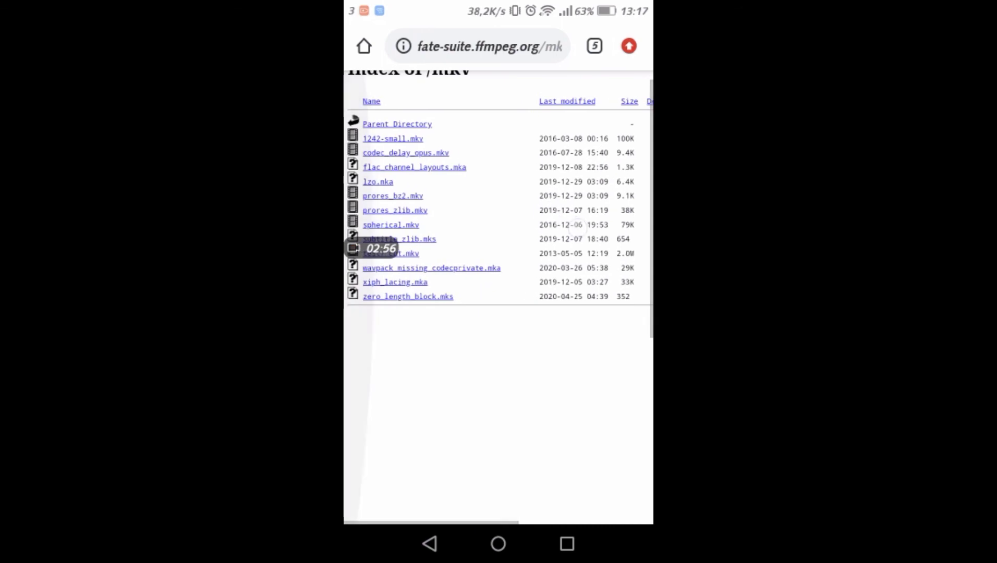
left_click(434, 150)
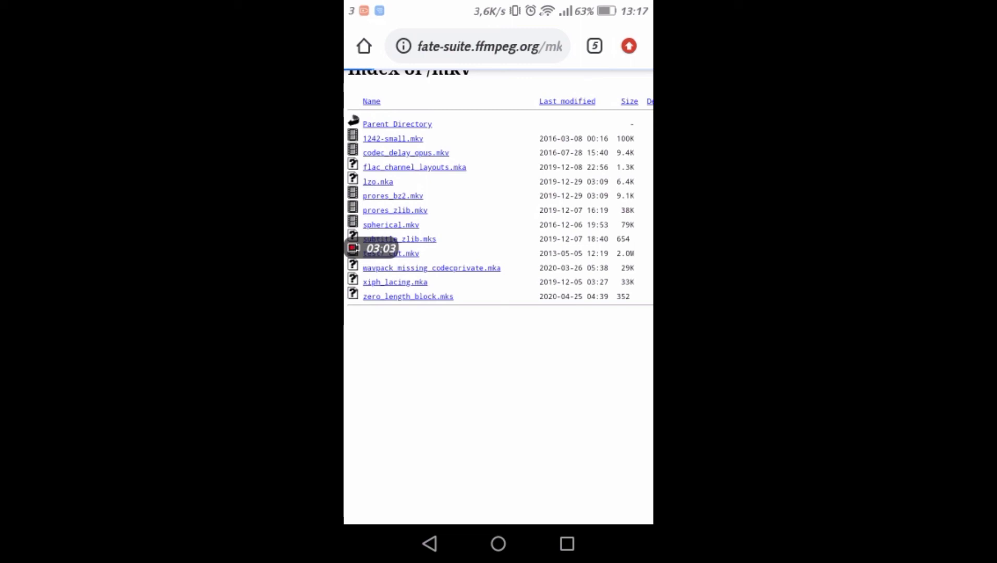
left_click_drag(420, 5, 420, 316)
left_click(596, 139)
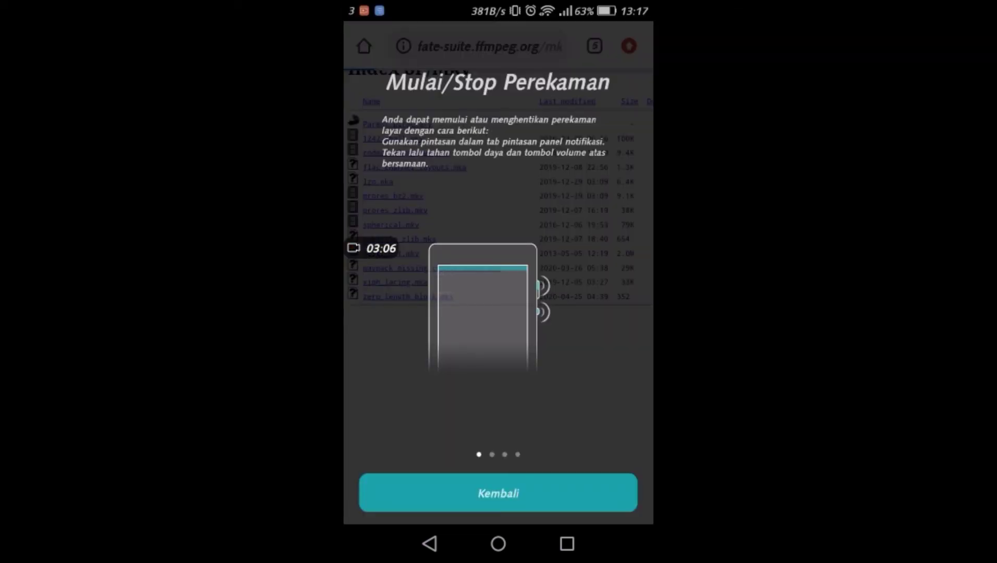
left_click(544, 488)
left_click_drag(393, 22, 394, 313)
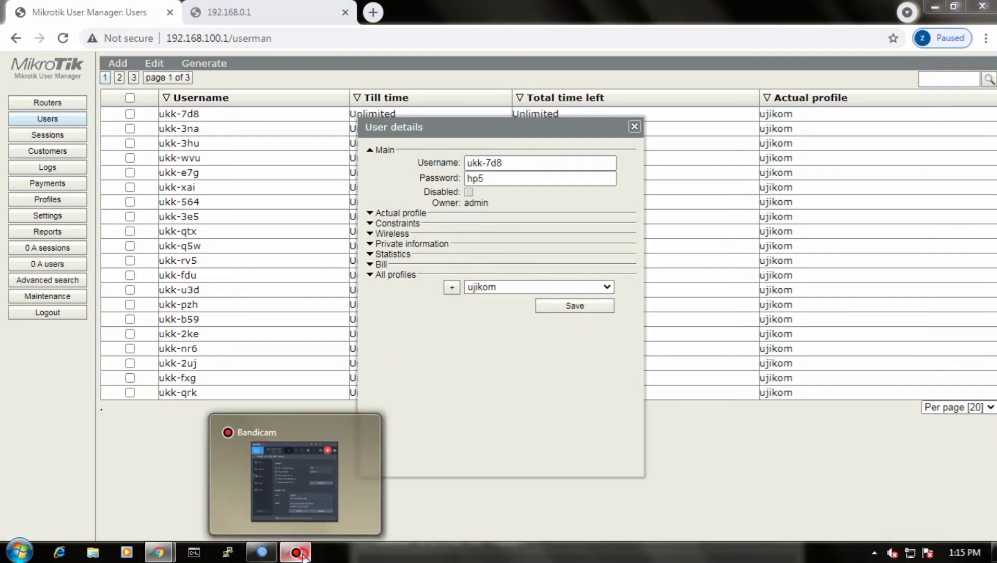
left_click(295, 551)
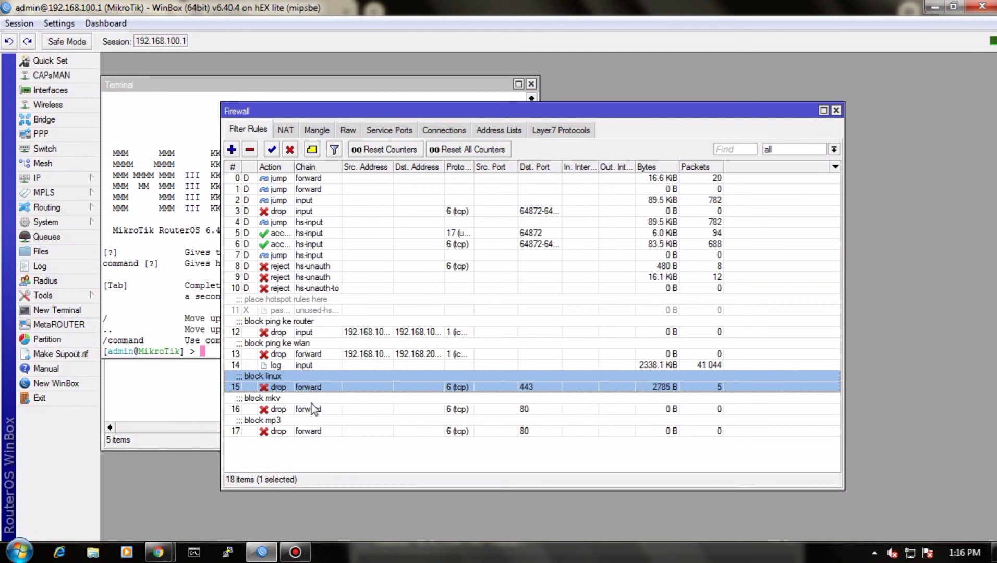
Step: Check the byte and packet counters of the "block mp3" and "block mkv" firewall filter rules in WinBox
left_click(330, 427)
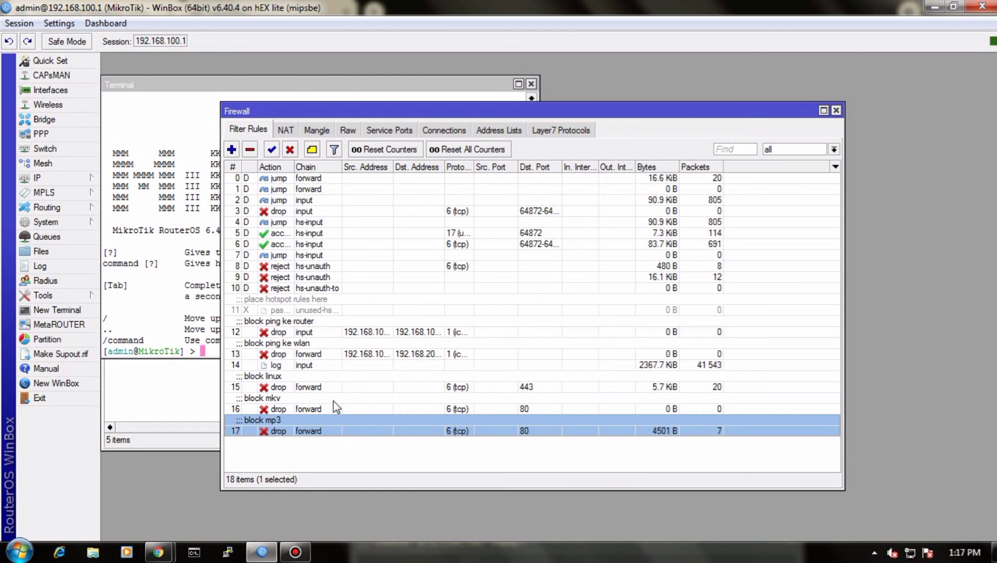
left_click(333, 401)
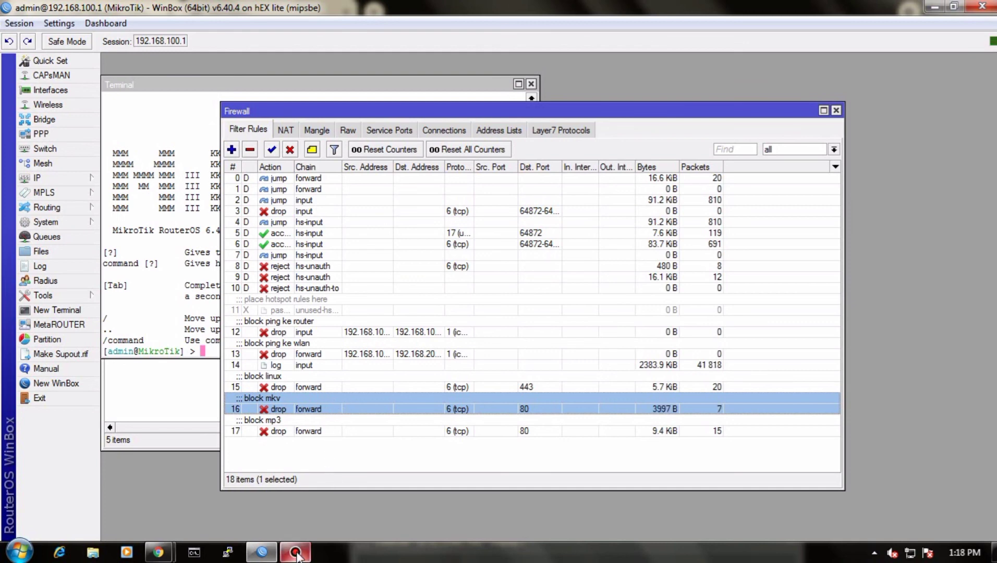
mouse_move(297, 556)
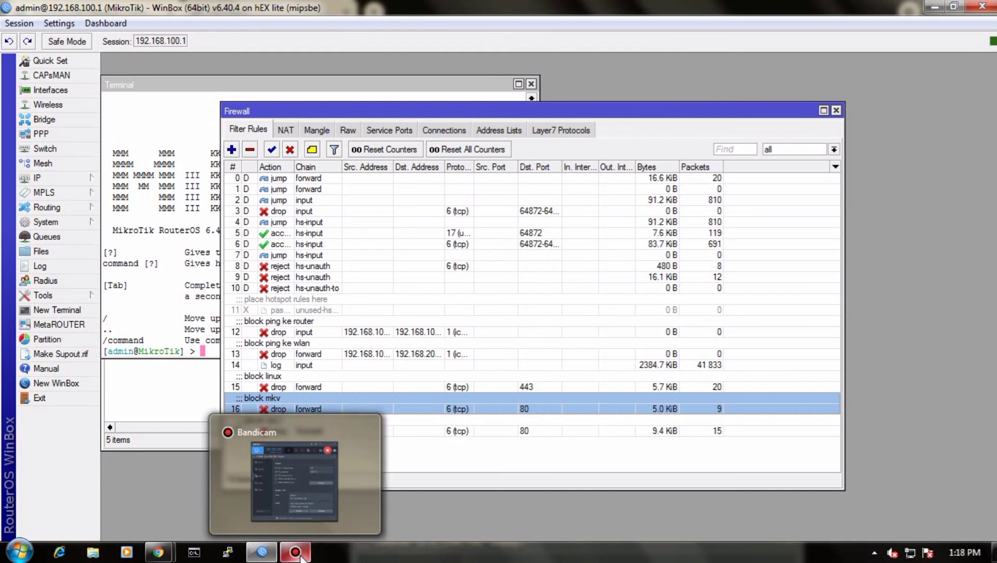
left_click(296, 554)
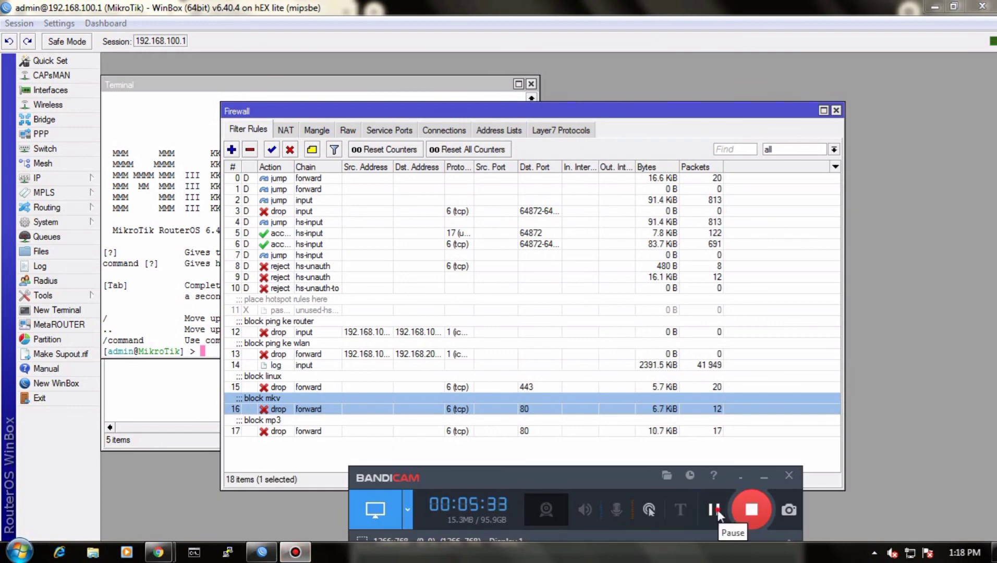
Step: Open the TCP/IPv4 properties of the computer's Local Area Connection and choose to use a manually specified IP address
left_click(908, 555)
left_click(902, 517)
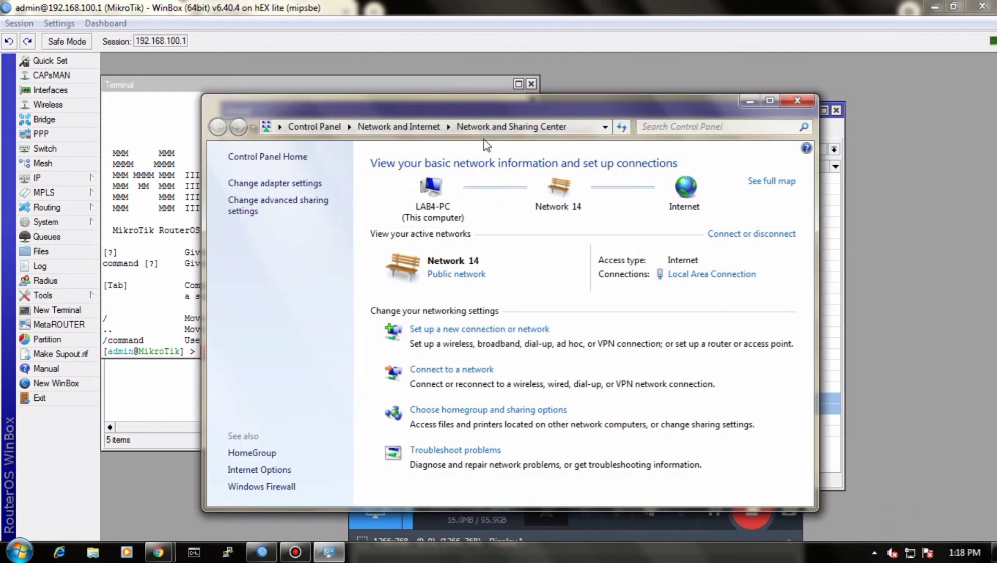
left_click(272, 183)
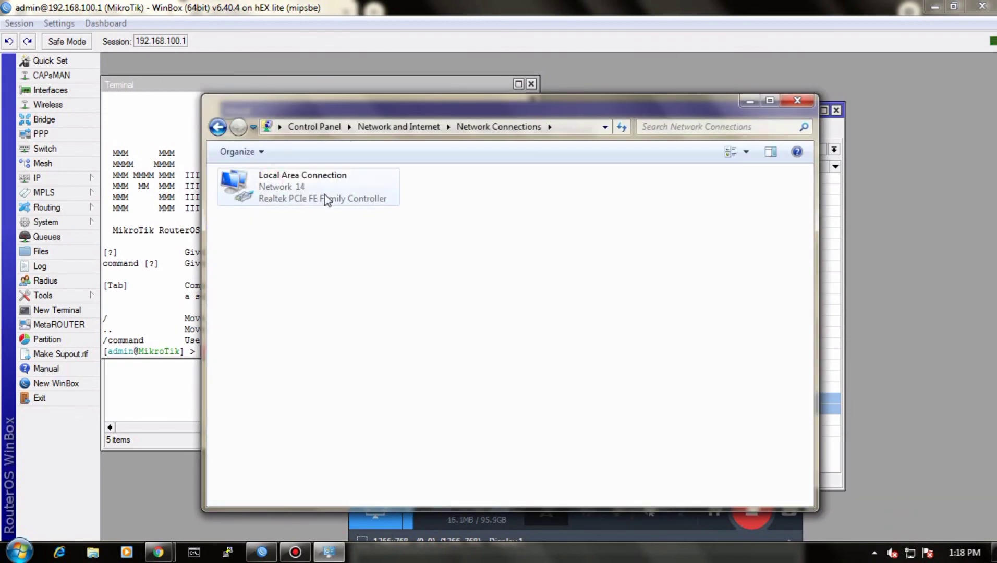
double_click(292, 201)
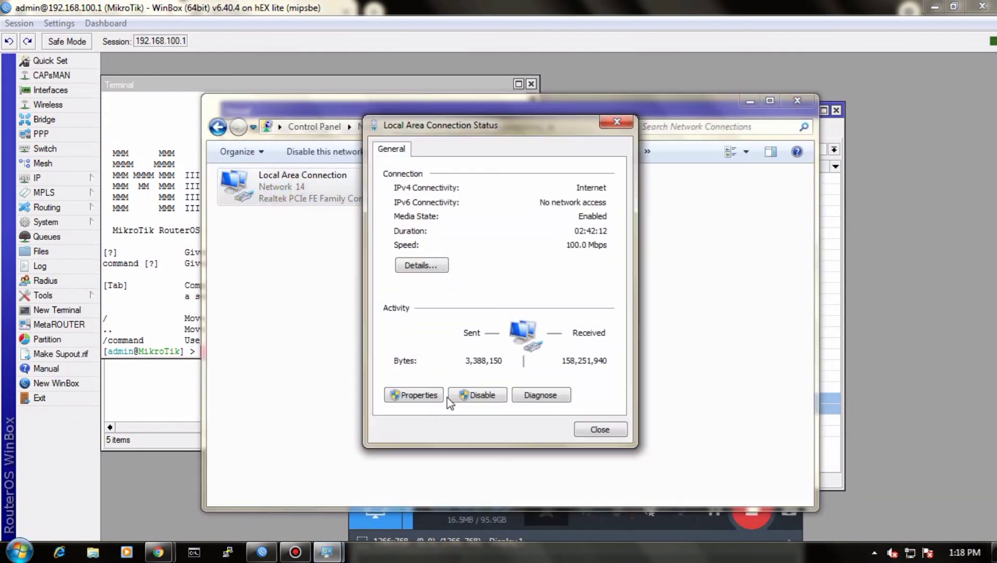
left_click(418, 385)
double_click(487, 305)
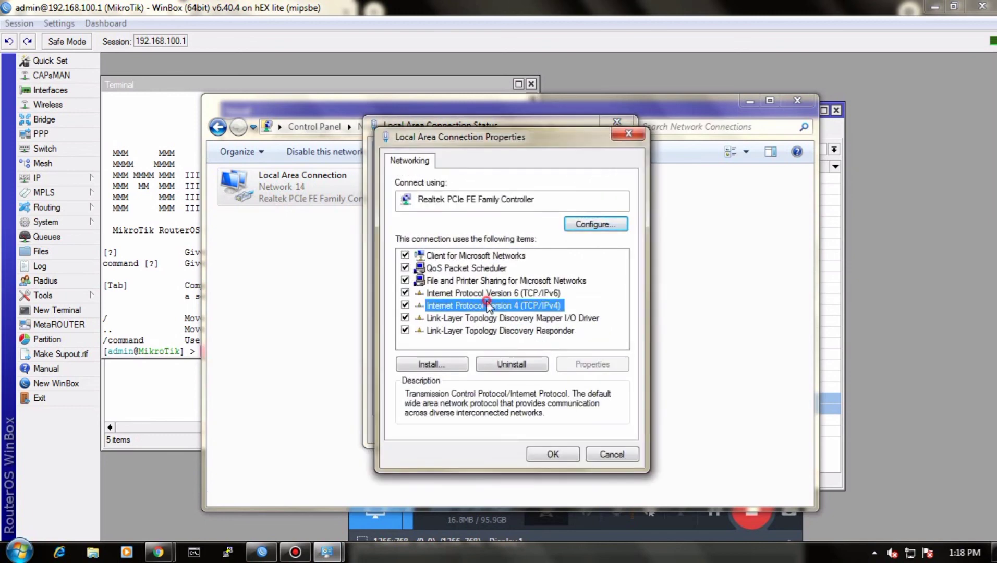
left_click(431, 298)
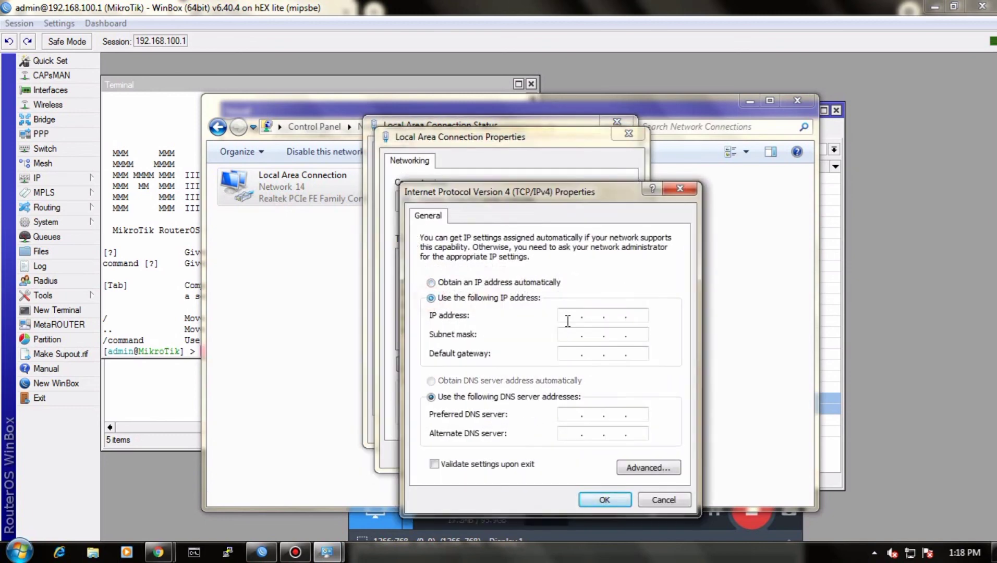
Step: Set the IP address to 192.168.100.25, the subnet mask to 255.255.255.128 and the default gateway to 192.168.100.1
left_click(570, 316)
type("192 . 168 . 100 . 25")
left_click(579, 334)
left_click(637, 334)
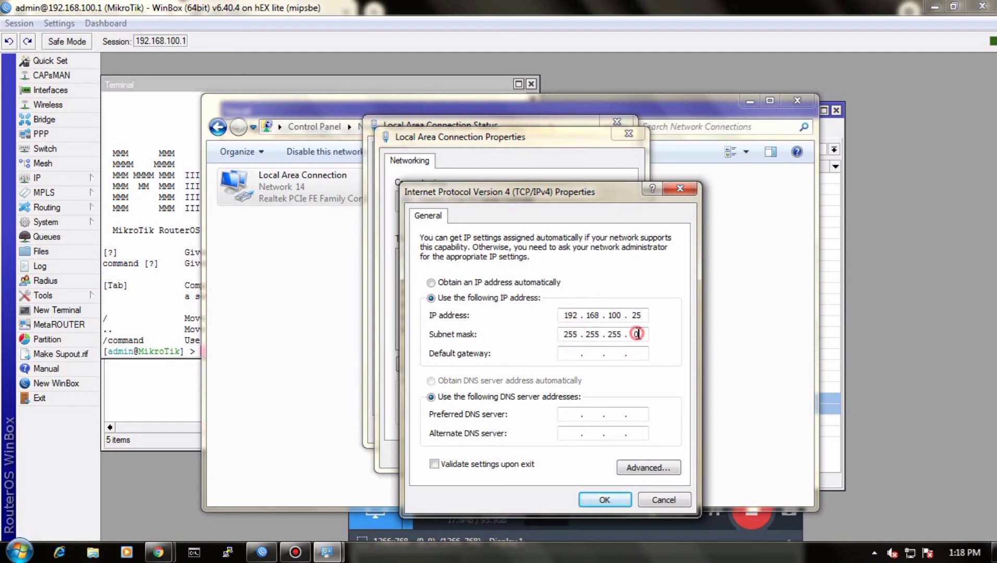
type("128")
left_click(574, 354)
type("192 . 168 . 100 . 1")
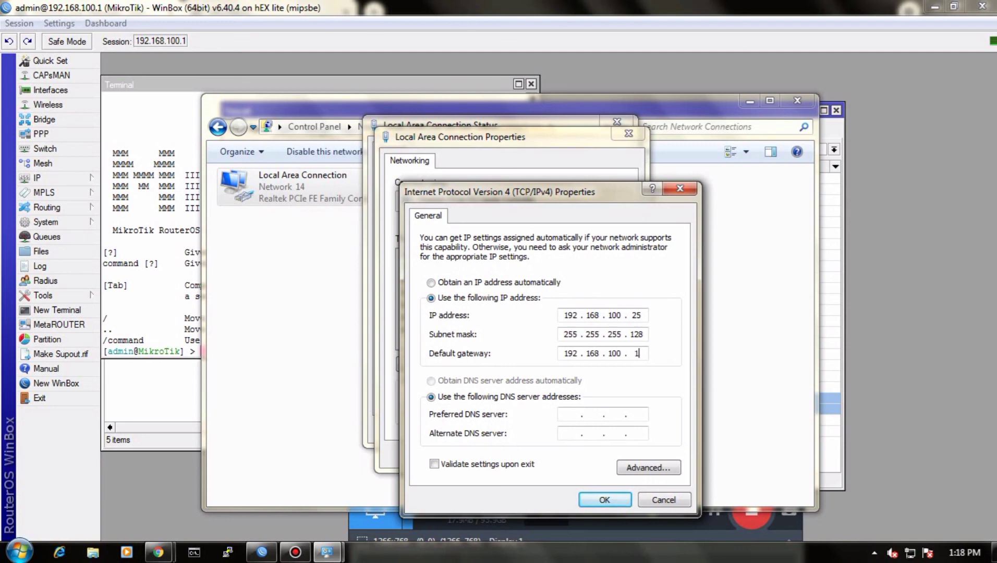
Step: Set the preferred DNS server to 8.8.8.8 and the alternate to 8.8.4.4, and apply the connection settings
left_click(580, 418)
type("8 . 8 . 8 . 8")
left_click(569, 432)
type("8.8.4.")
left_click(600, 501)
left_click(557, 455)
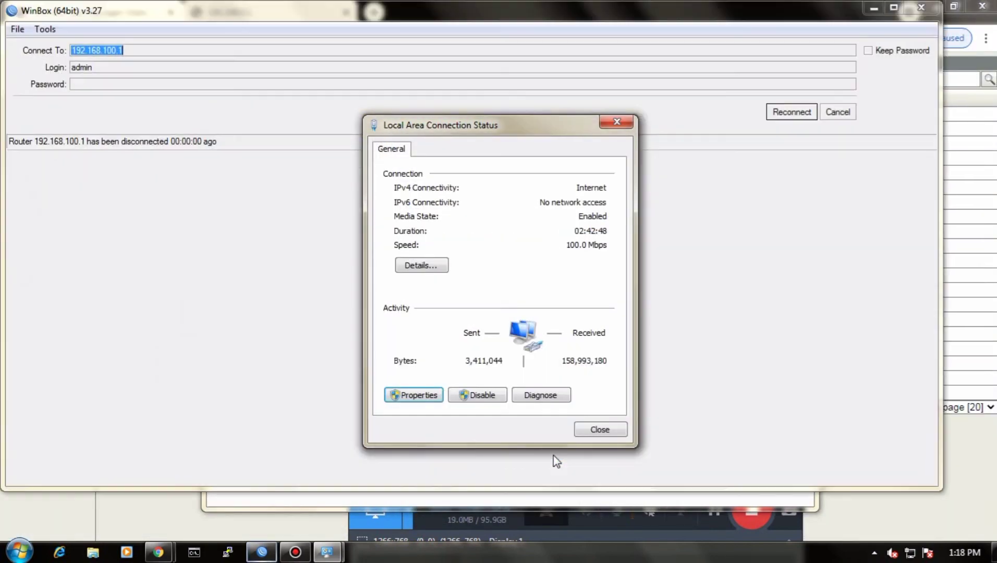
Step: Open a Windows command prompt and ping the router at 192.168.100.1
key("super+r")
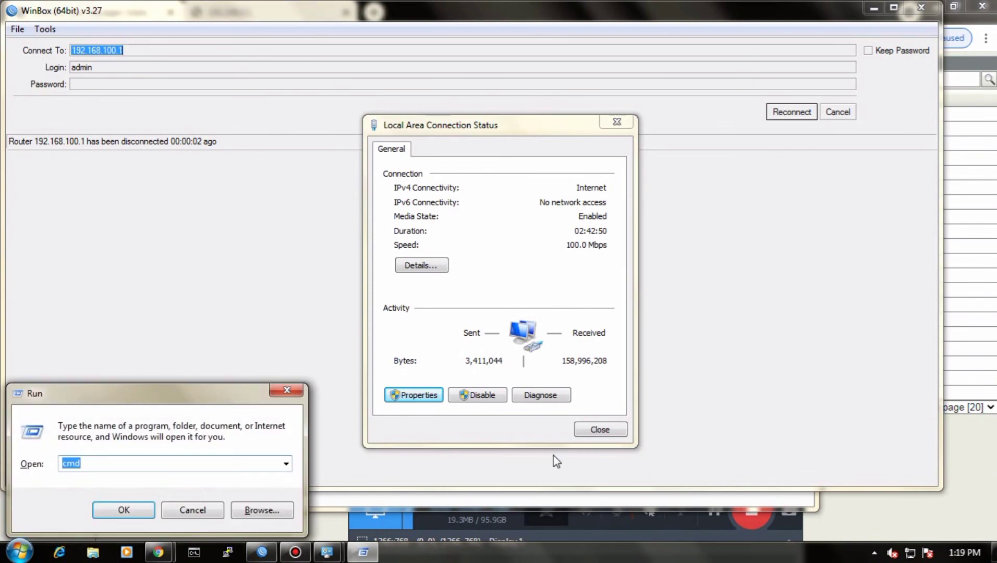
key("Return")
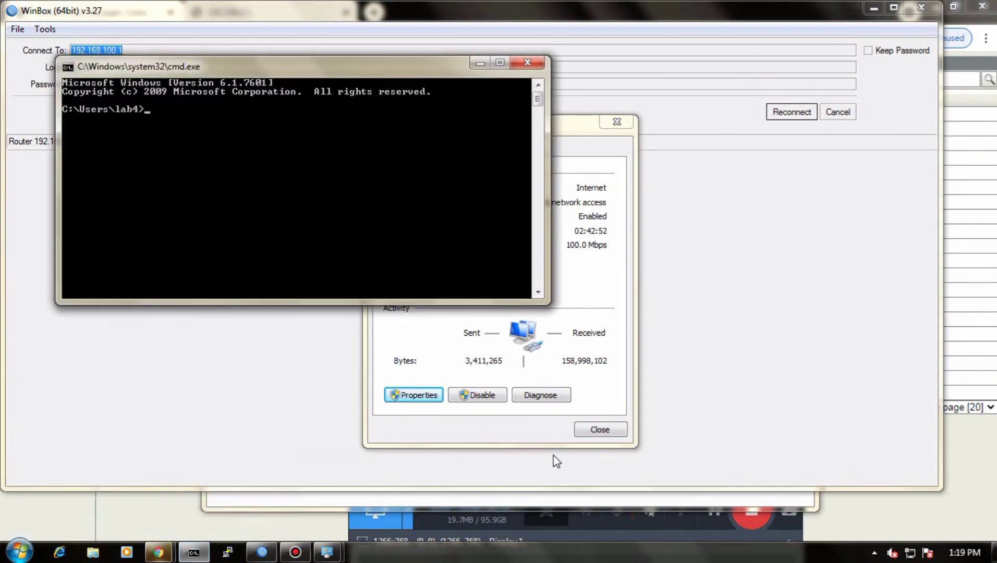
type("ping")
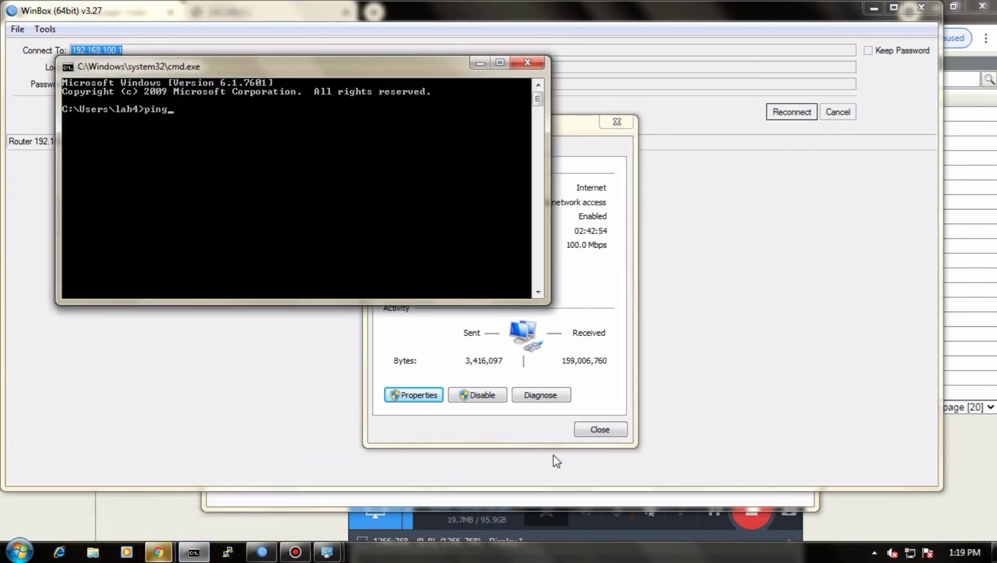
type(" 1")
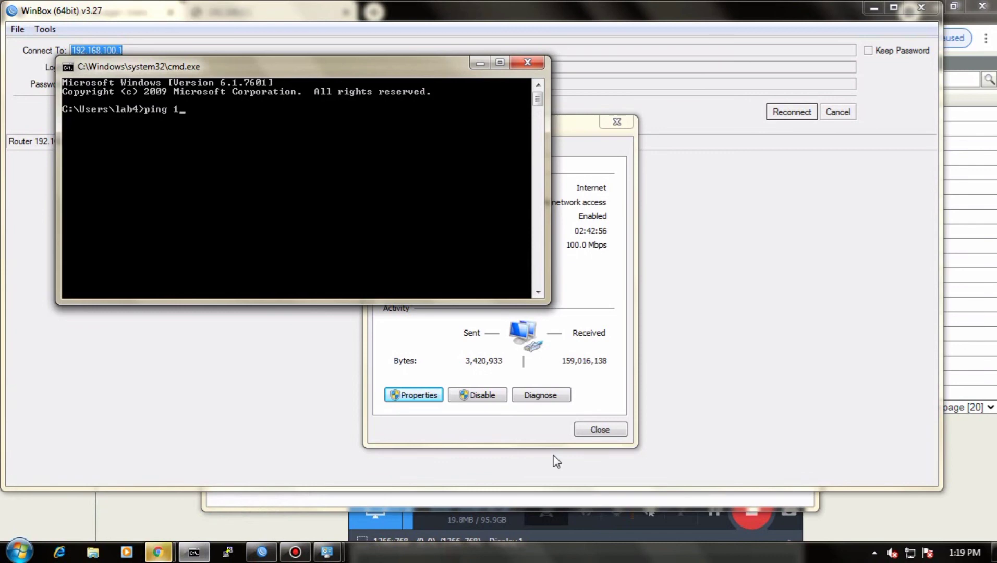
type("92")
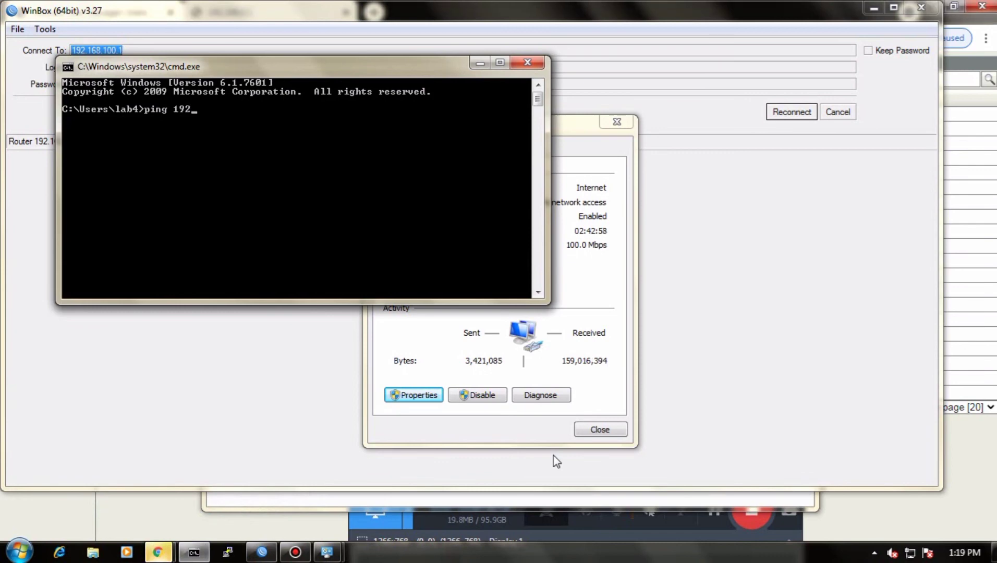
type(".1")
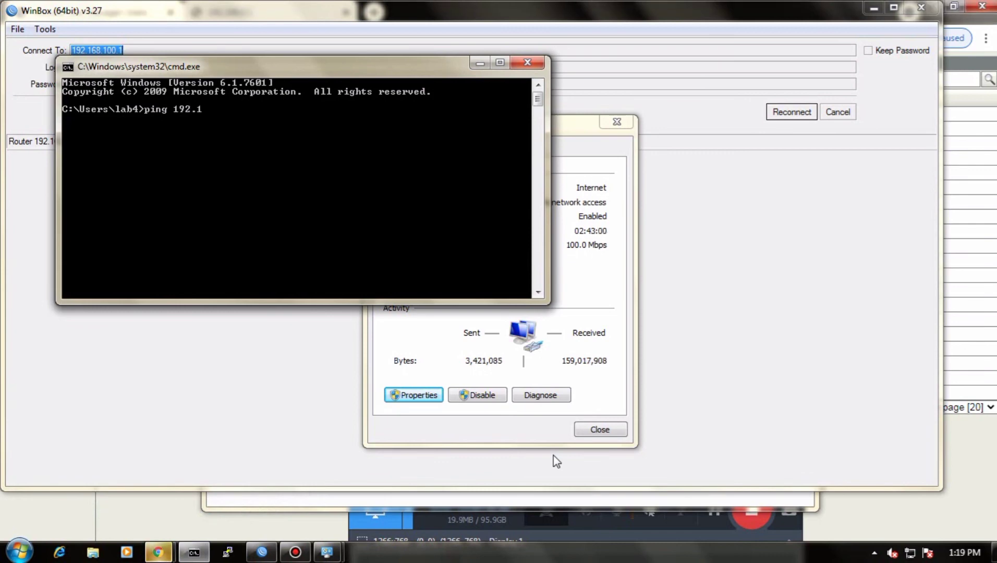
type("68.100.")
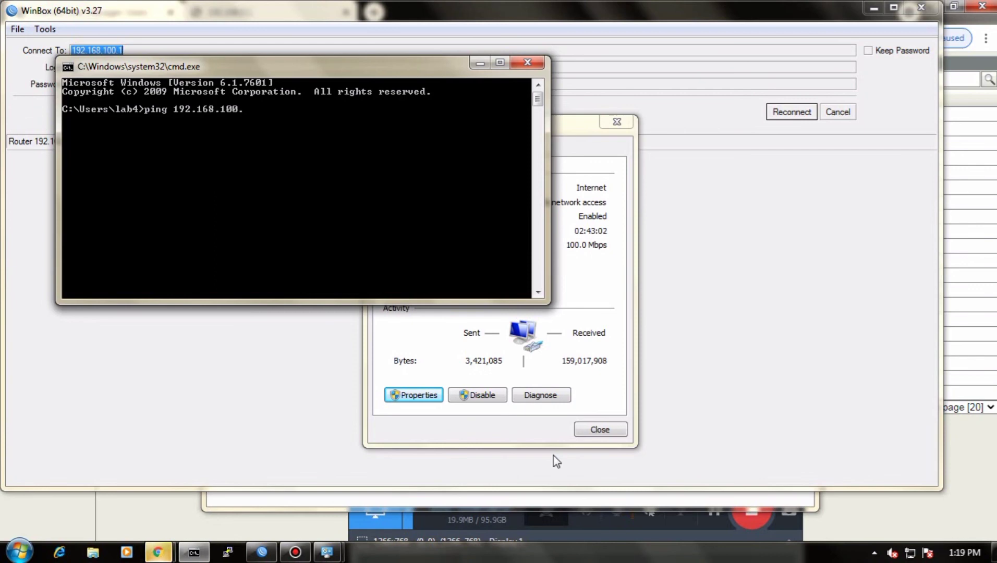
type("1")
key("Return")
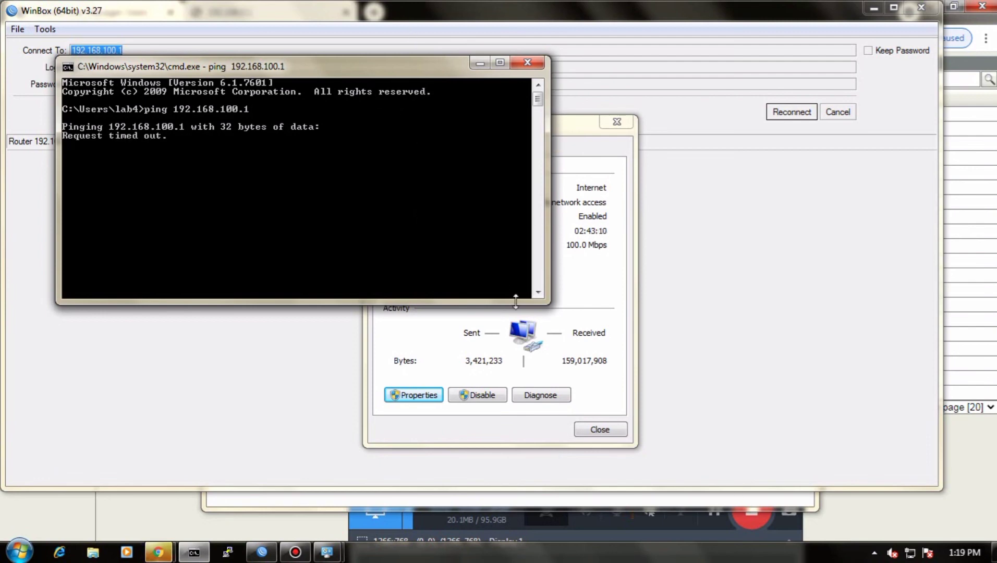
Step: Change the Local Area Connection's manual IPv4 address so it ends in 55, and apply the connection settings
left_click(569, 292)
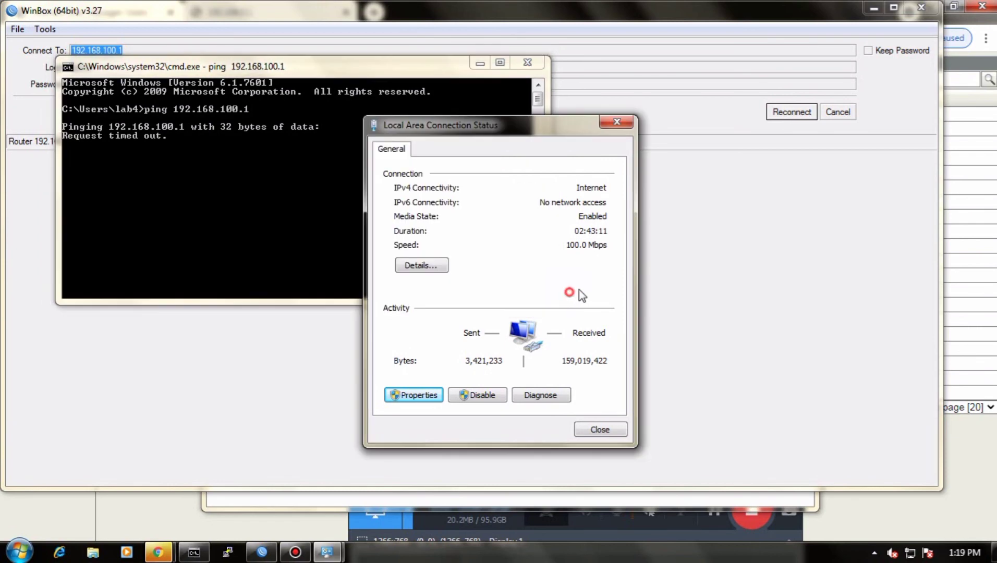
left_click(418, 396)
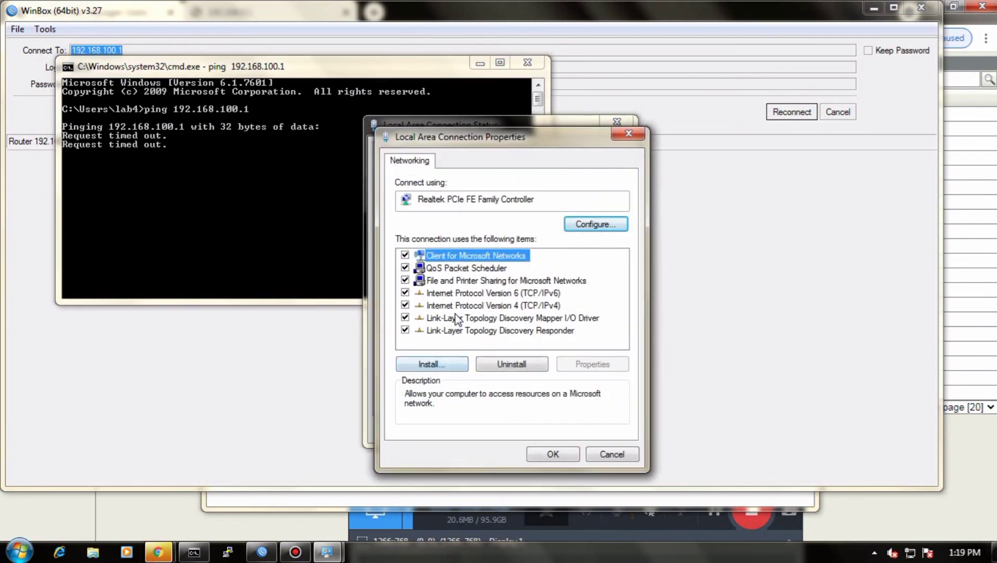
double_click(469, 305)
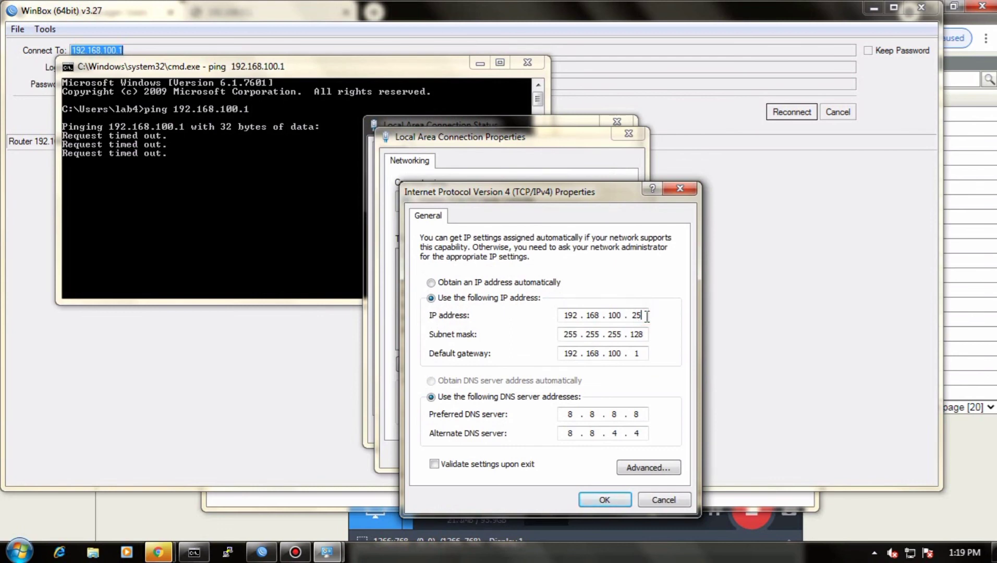
key("BackSpace")
type("55")
left_click(607, 499)
left_click(572, 453)
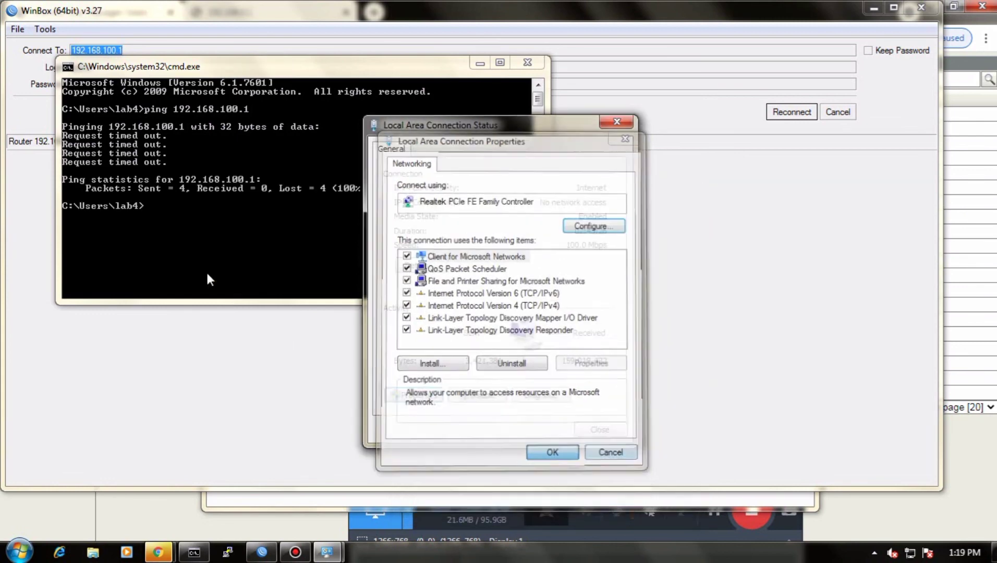
Step: Ping 192.168.200.100 from the open command prompt
left_click(155, 205)
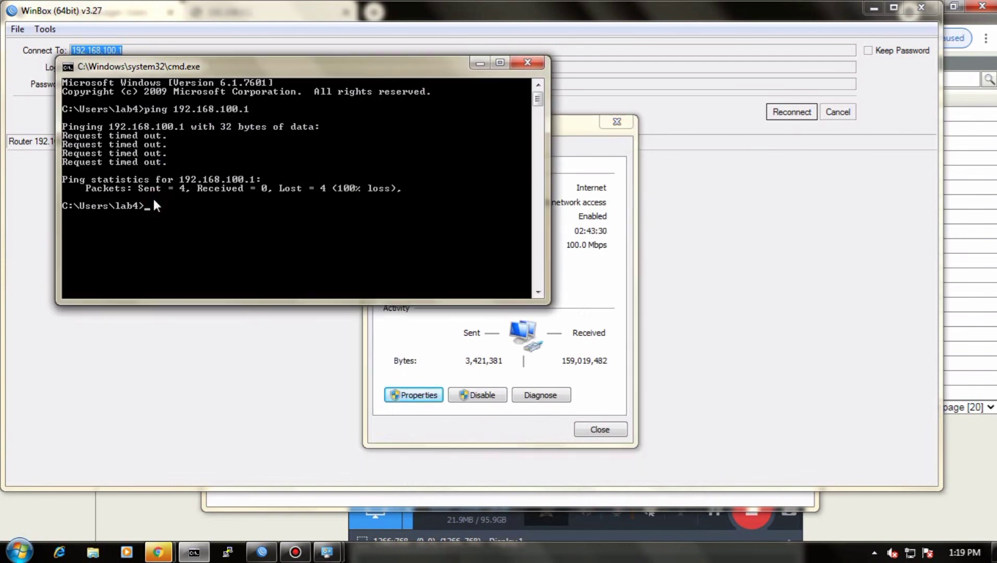
type("ping 192.168")
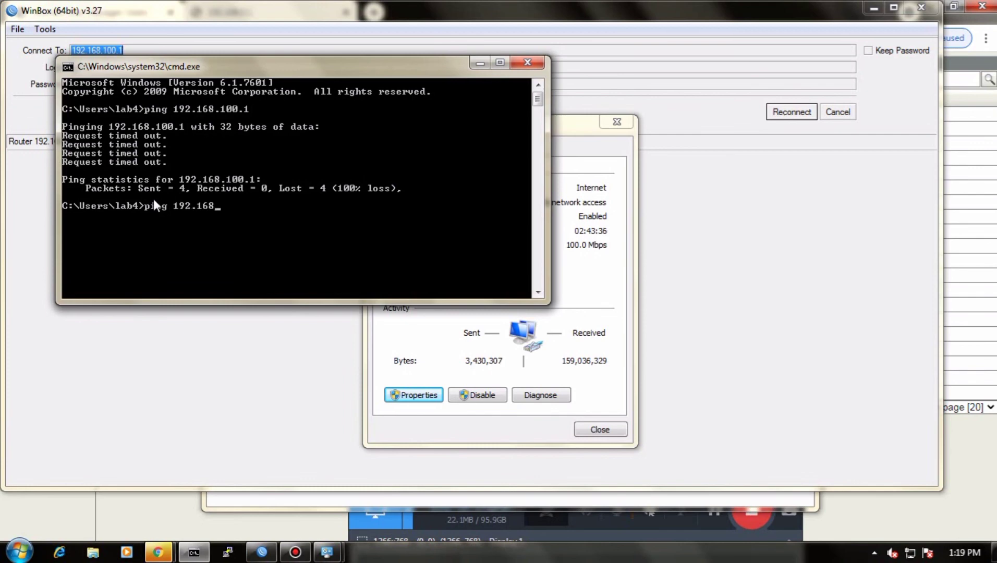
type(".200.1000")
key("BackSpace")
key("Return")
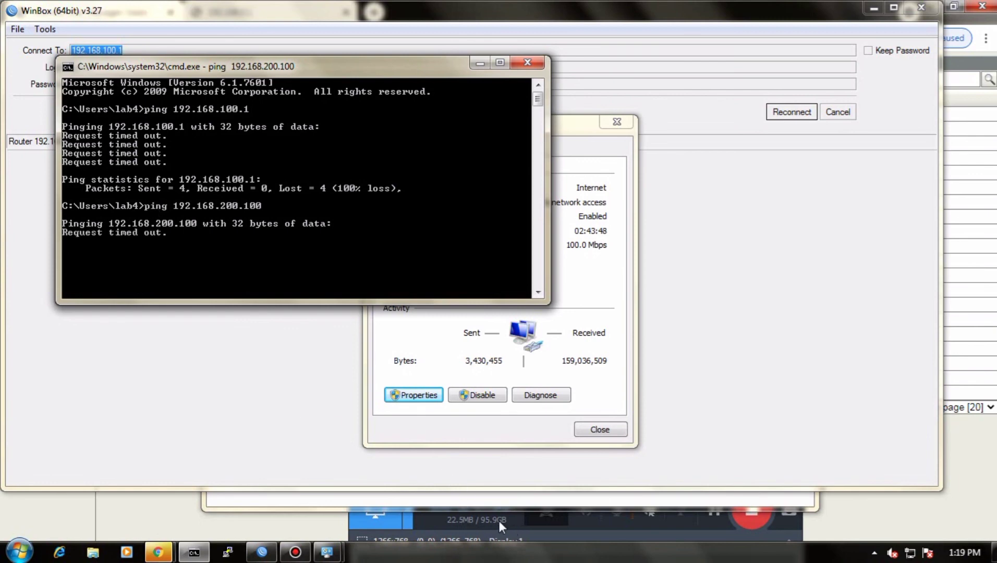
mouse_move(702, 506)
left_click(755, 512)
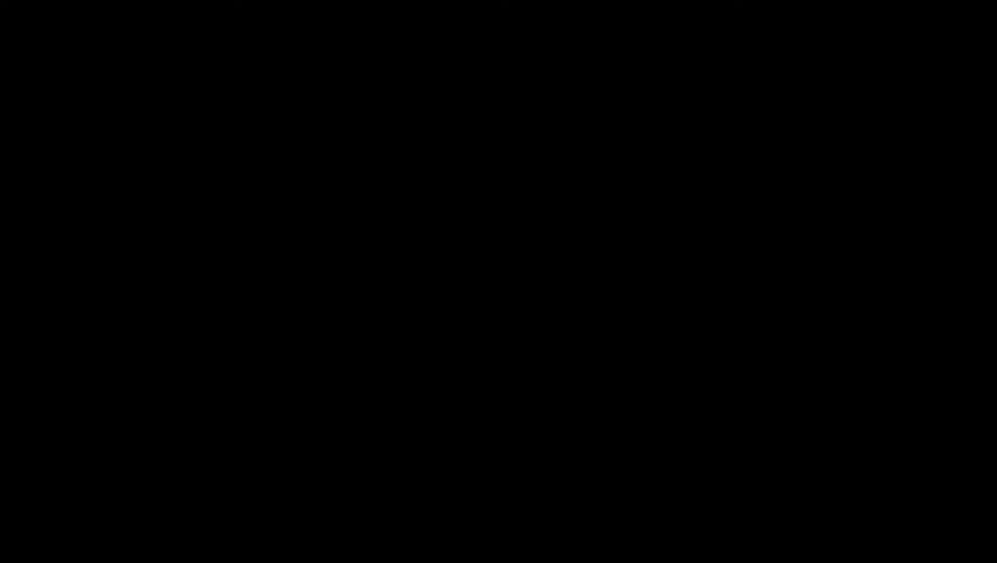